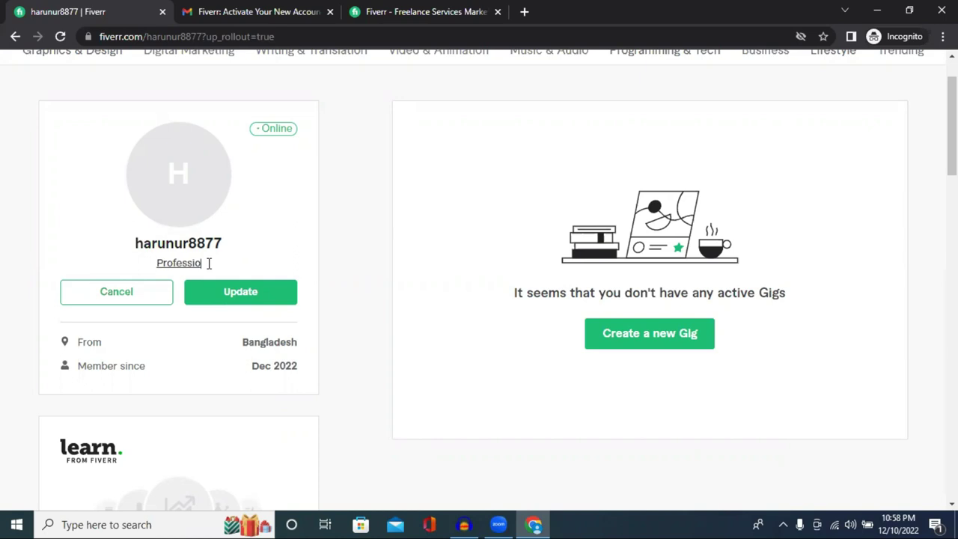
- Word the start of the profile tagline as "SEO Professional"
{"action": "type", "text": "SEO"}
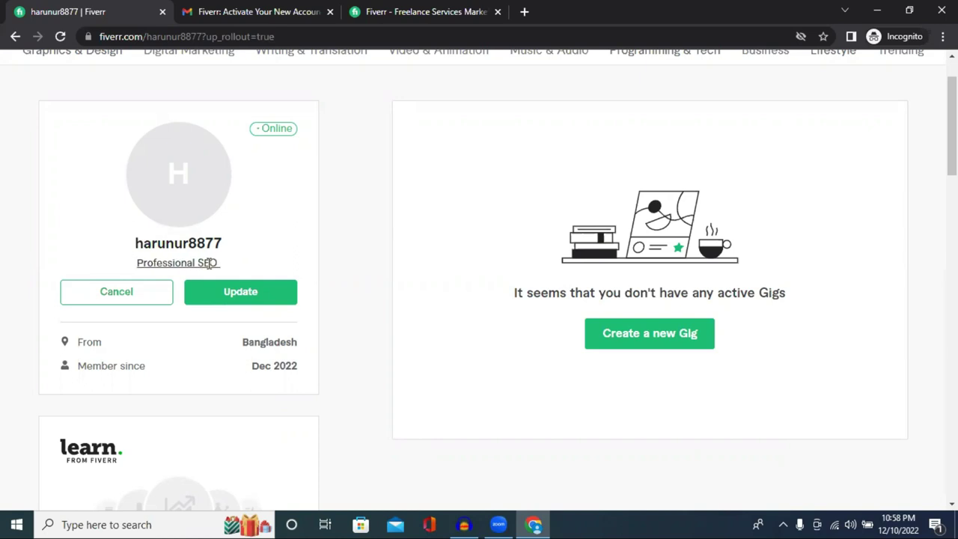
{"action": "key", "text": "BackSpace"}
{"action": "key", "text": "BackSpace"}
{"action": "key", "text": "BackSpace"}
{"action": "key", "text": "BackSpace"}
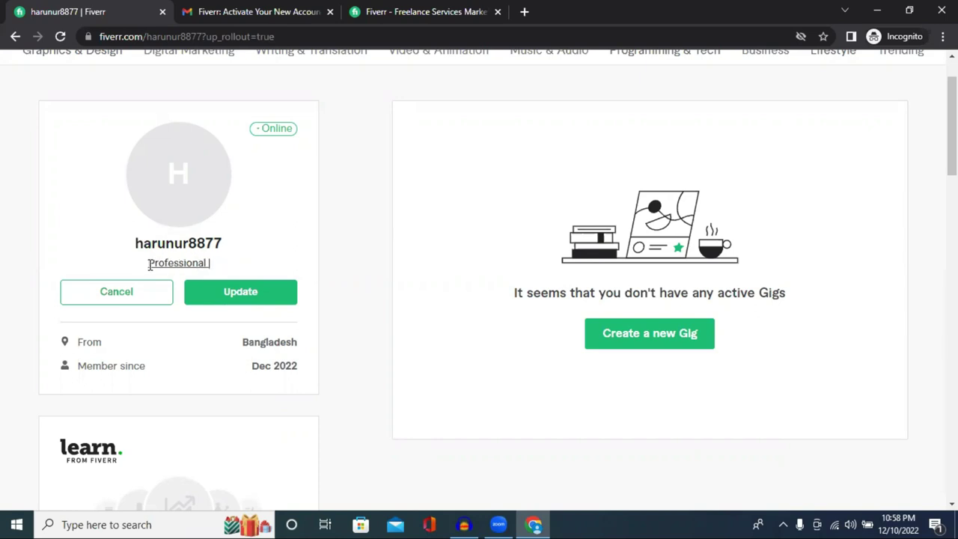
{"action": "type", "text": "SEO"}
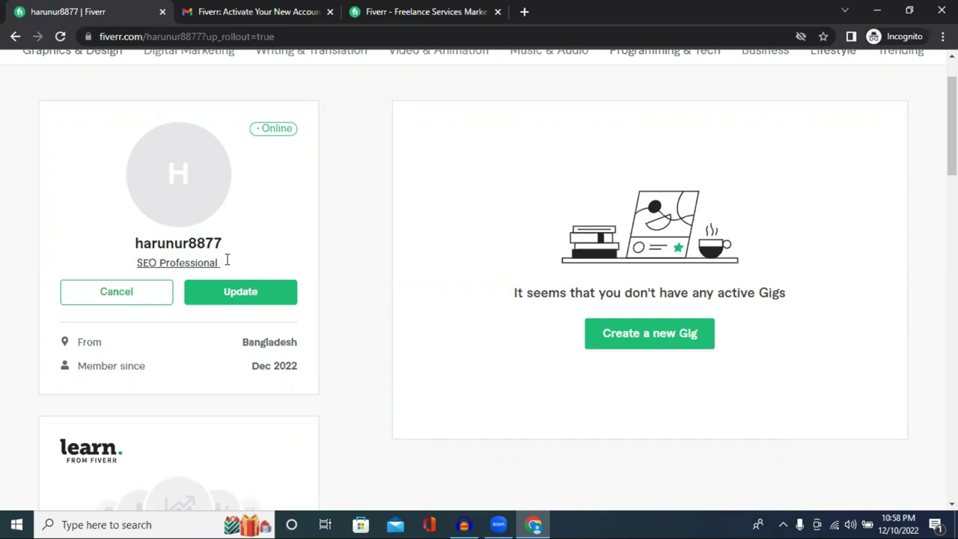
{"action": "key", "text": "BackSpace"}
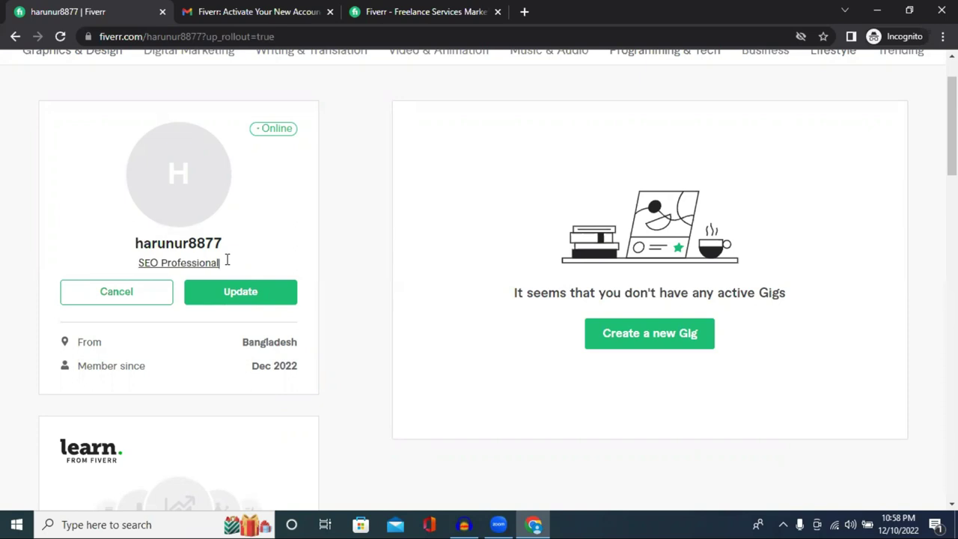
- Extend the tagline to "SEO Professional, Digital Marketer and Youtube Expert" and save it to the profile
{"action": "type", "text": ", Digital Markwe"}
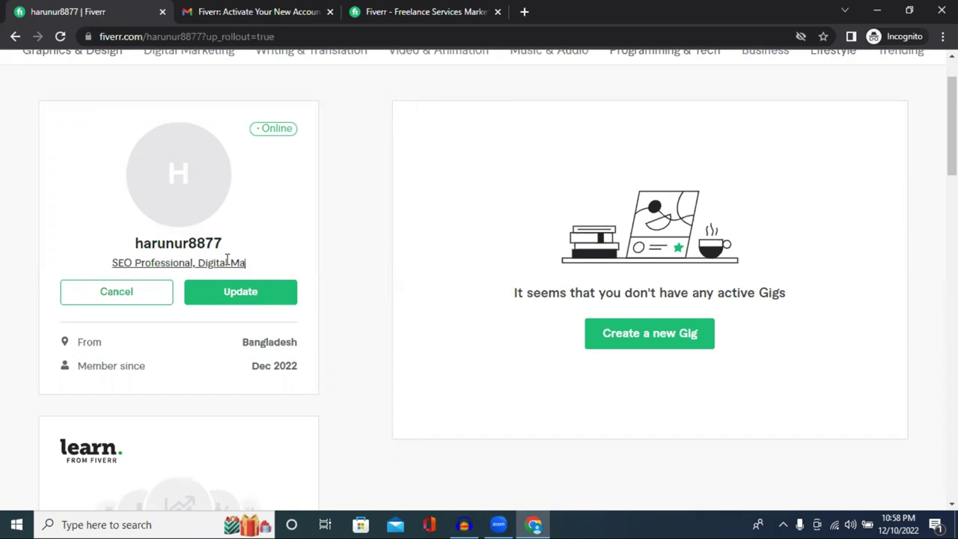
{"action": "key", "text": "BackSpace"}
{"action": "key", "text": "BackSpace"}
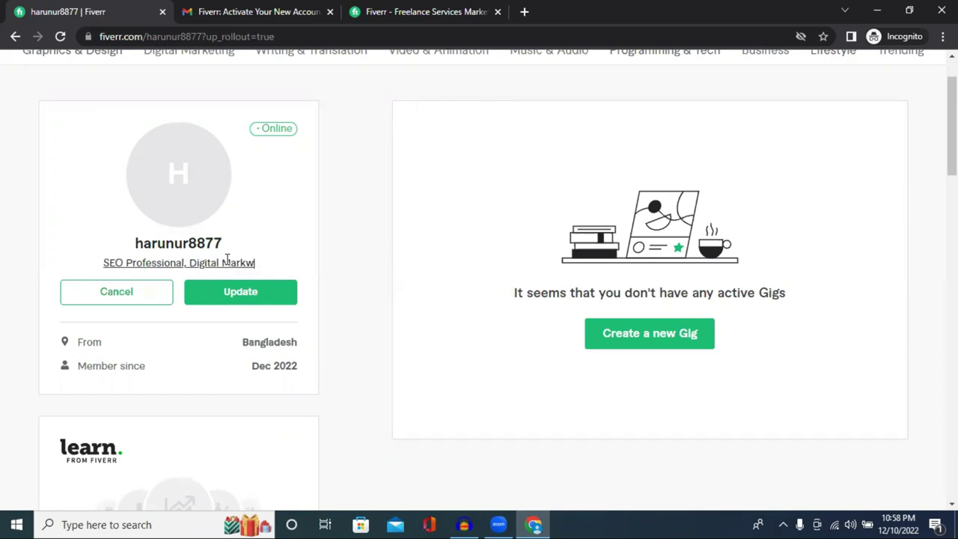
{"action": "type", "text": "eter"}
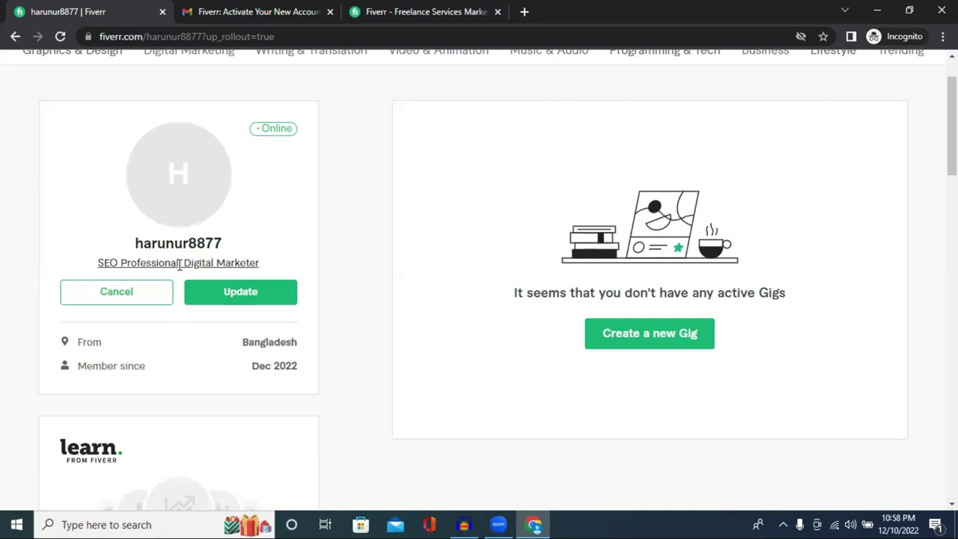
{"action": "type", "text": "and"}
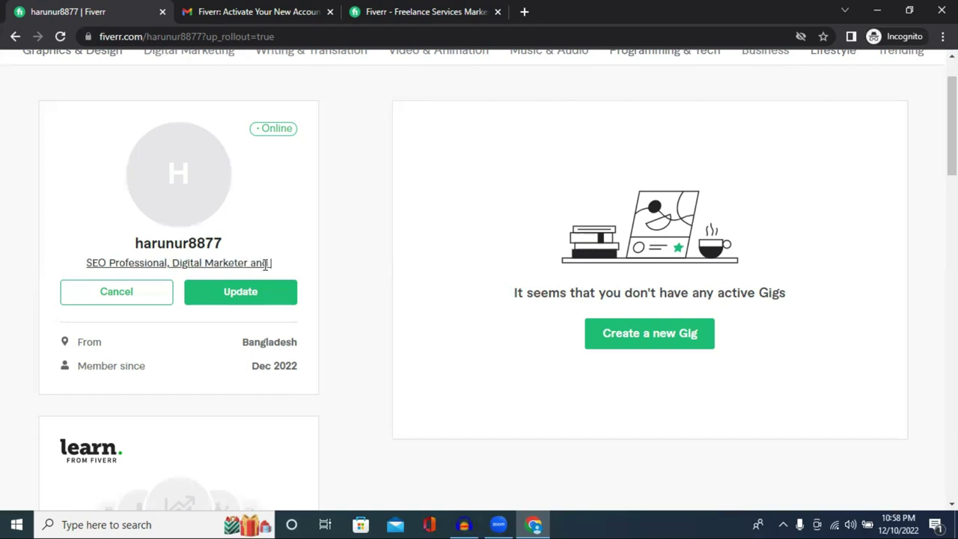
{"action": "type", "text": " Y"}
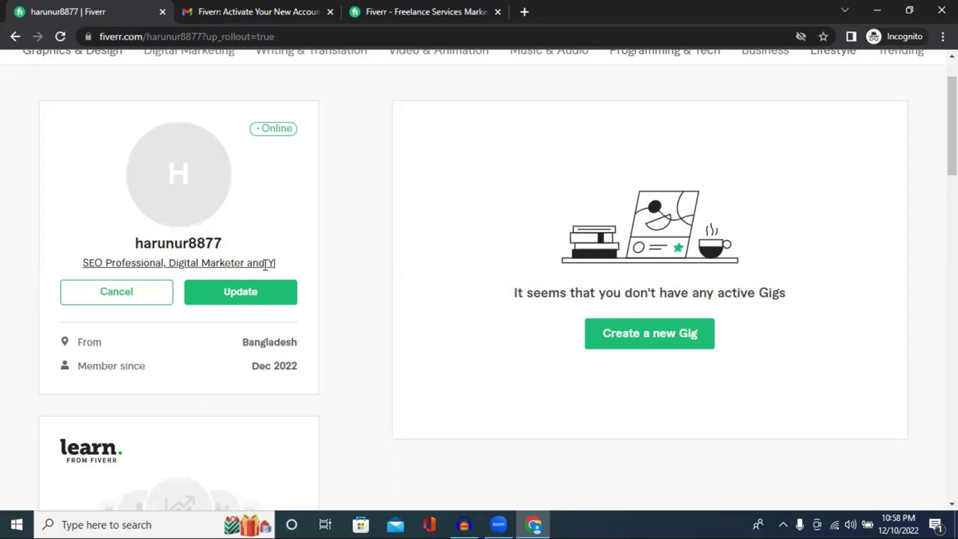
{"action": "type", "text": "out"}
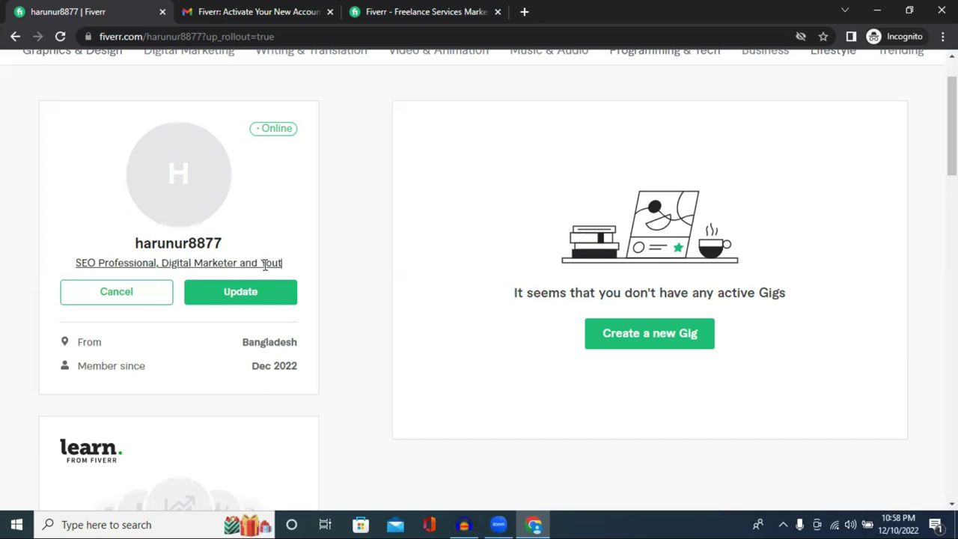
{"action": "type", "text": "ube "}
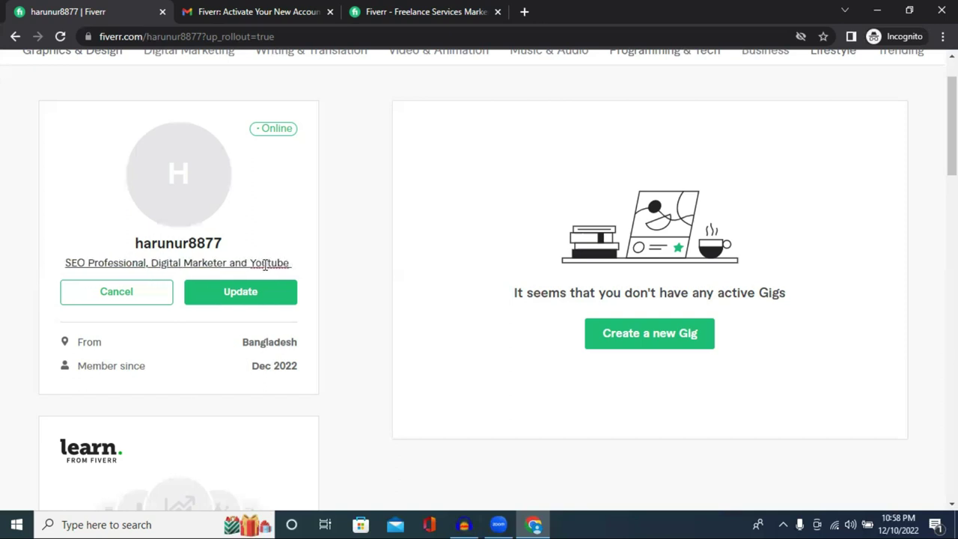
{"action": "type", "text": "Expert"}
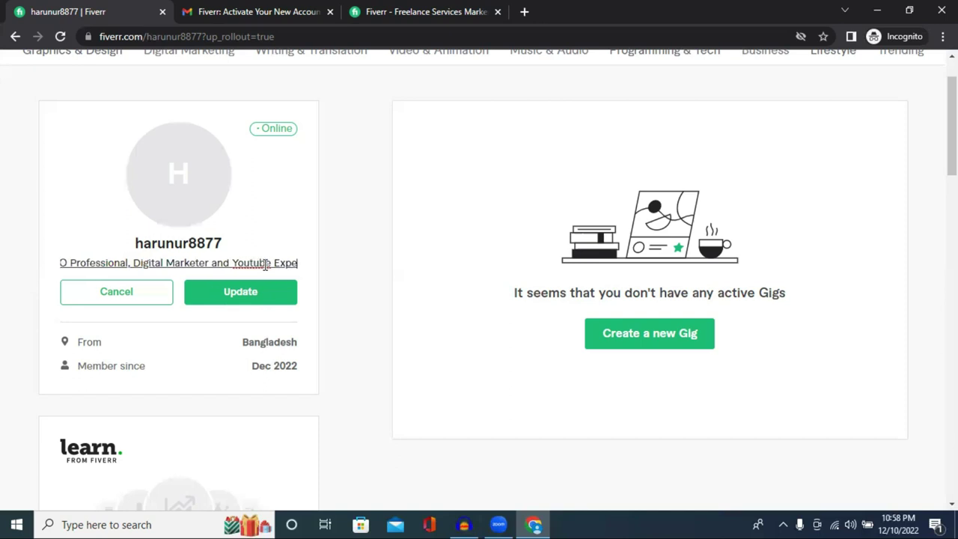
{"action": "left_click", "coordinate": [262, 294]}
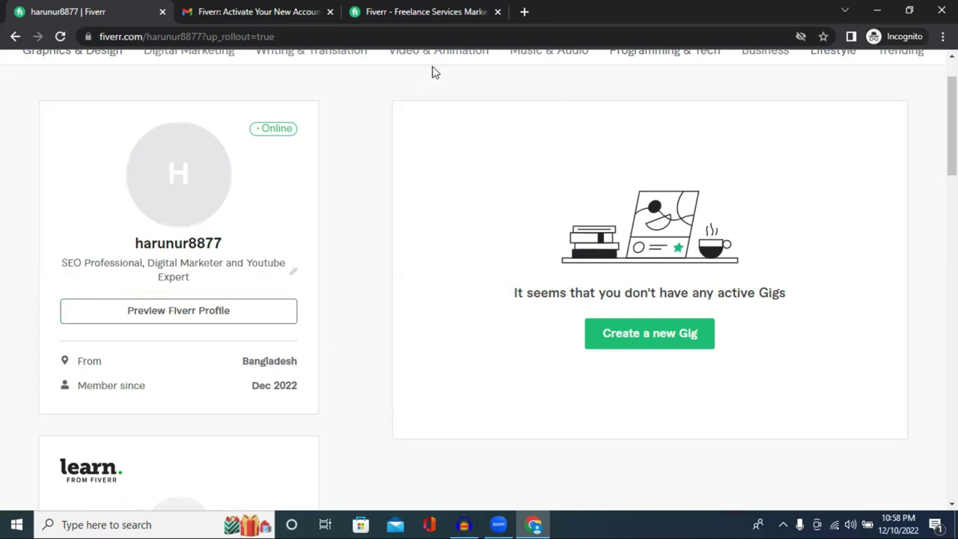
{"action": "left_click", "coordinate": [873, 7]}
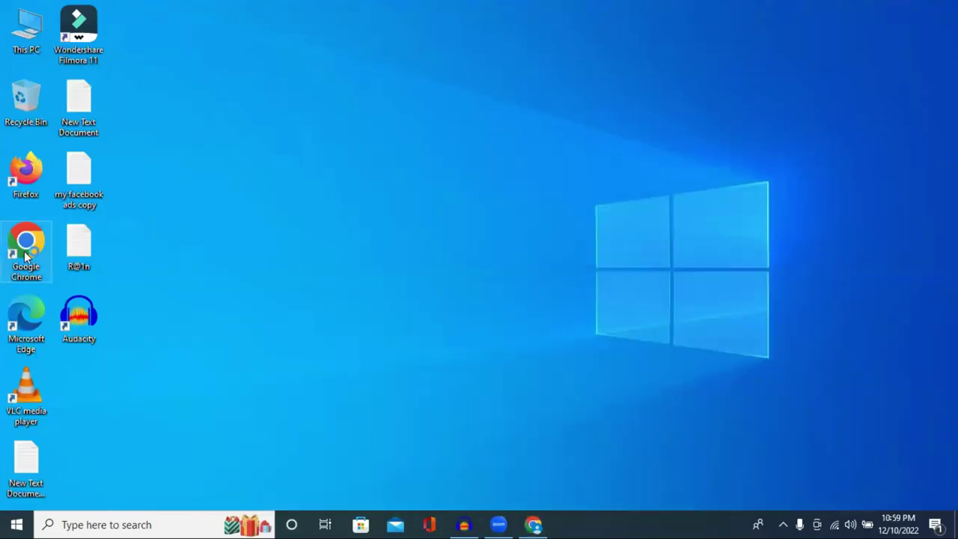
{"action": "double_click", "coordinate": [25, 247]}
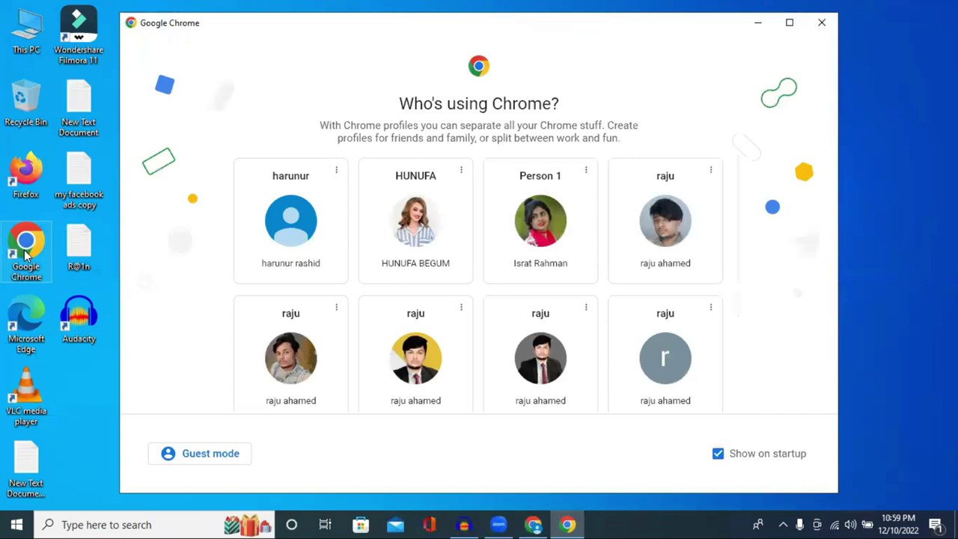
{"action": "scroll", "coordinate": [357, 296], "scroll_direction": "down", "scroll_amount": 2}
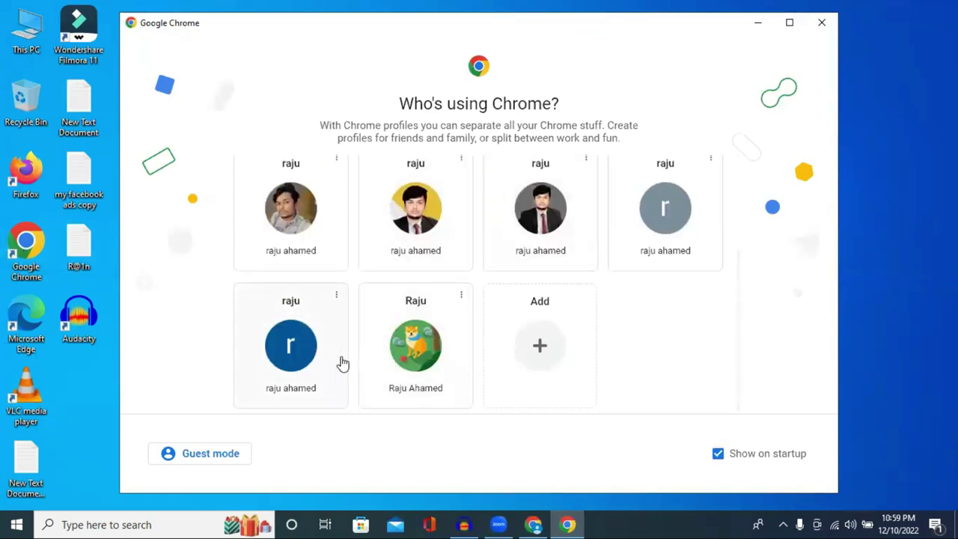
{"action": "left_click", "coordinate": [414, 356]}
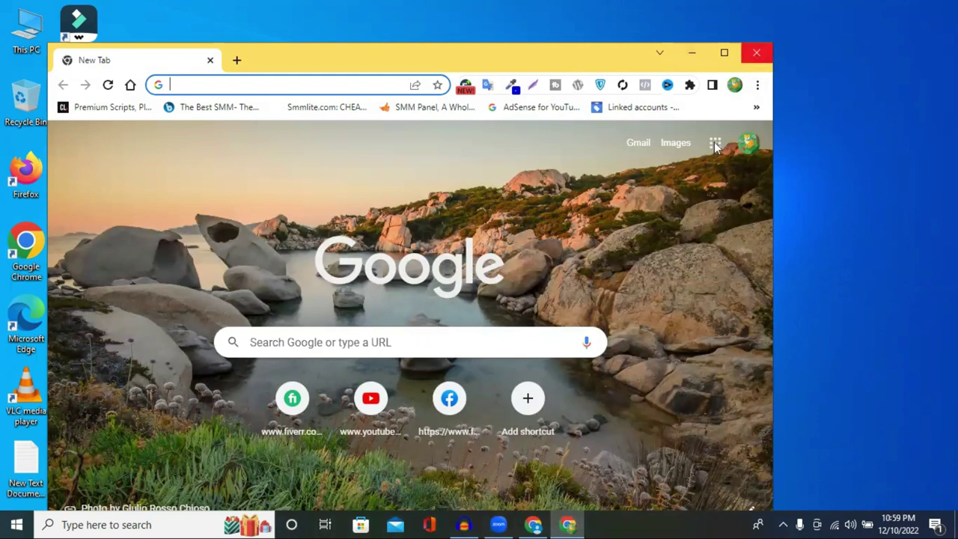
{"action": "left_click", "coordinate": [532, 524]}
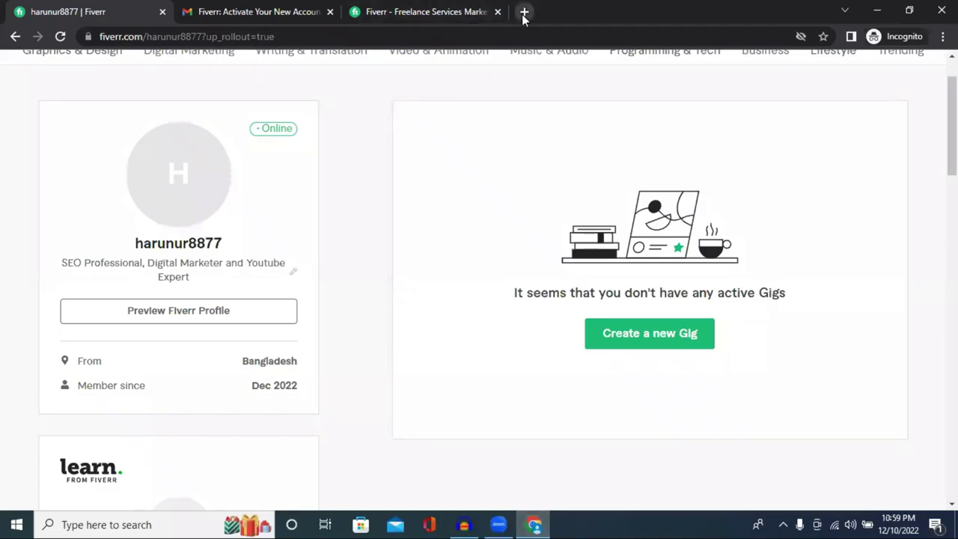
- Search Google for "professional photo" in a new tab and show the image results
{"action": "left_click", "coordinate": [523, 11]}
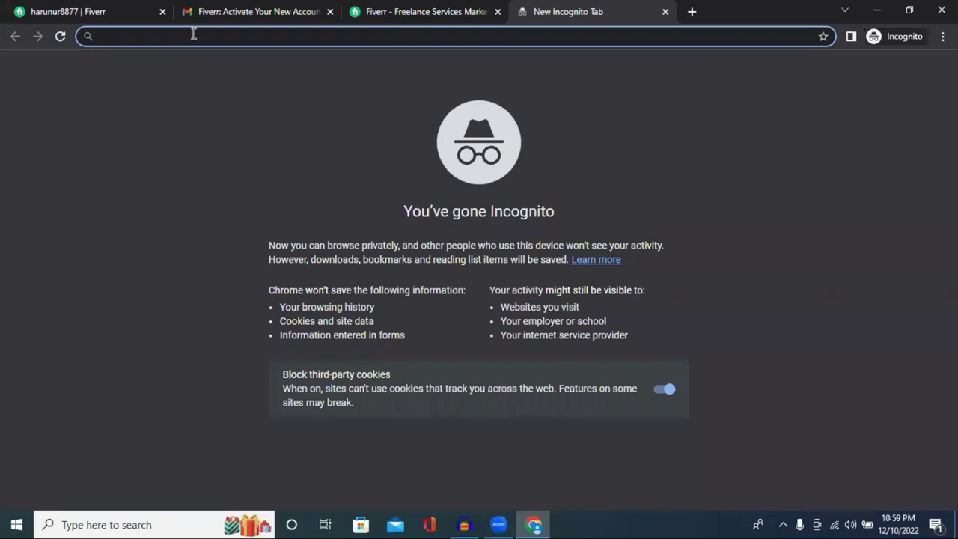
{"action": "type", "text": "pr"}
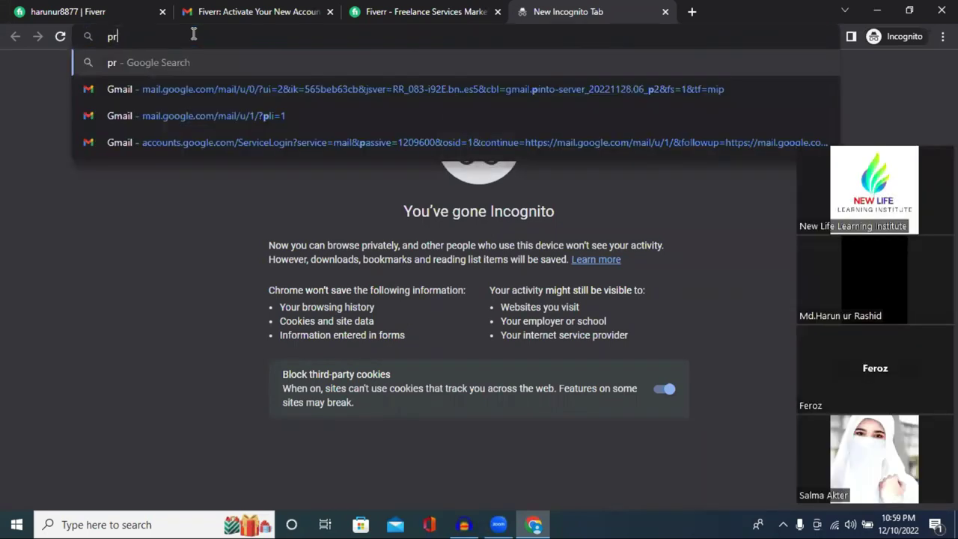
{"action": "type", "text": "ofe"}
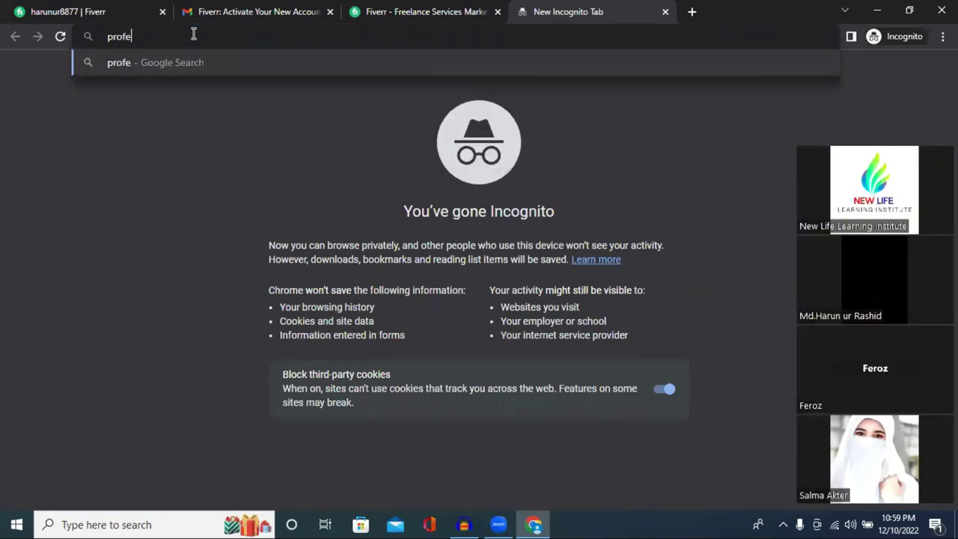
{"action": "type", "text": "ssional "}
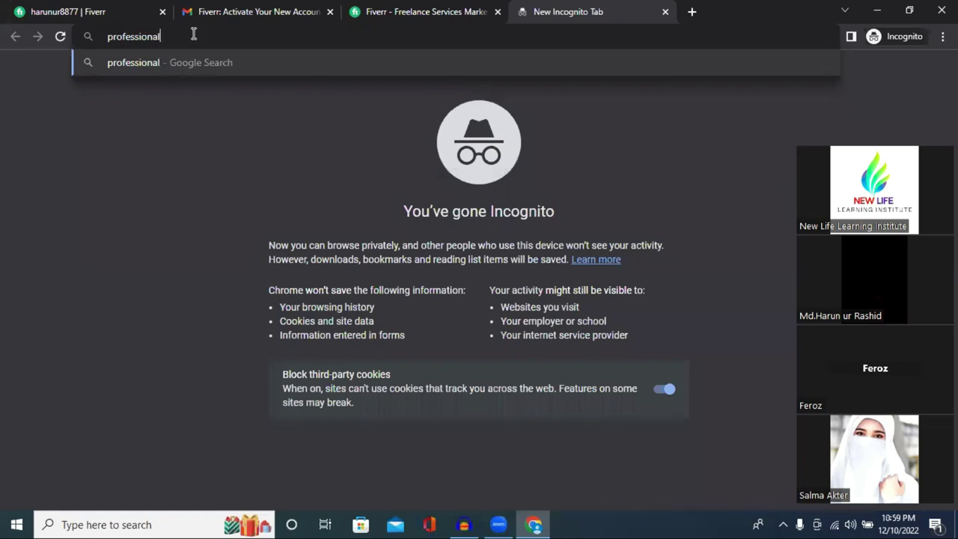
{"action": "type", "text": "photo"}
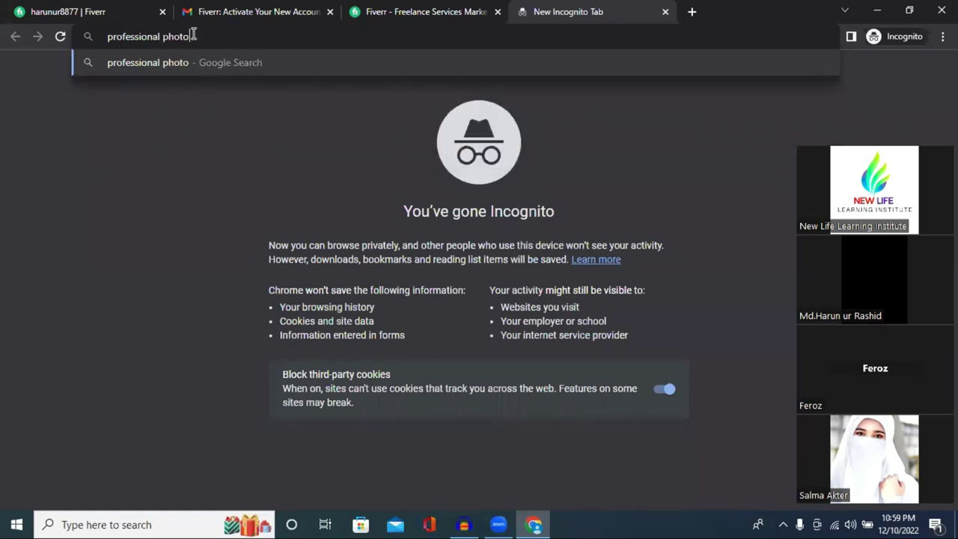
{"action": "key", "text": "Return"}
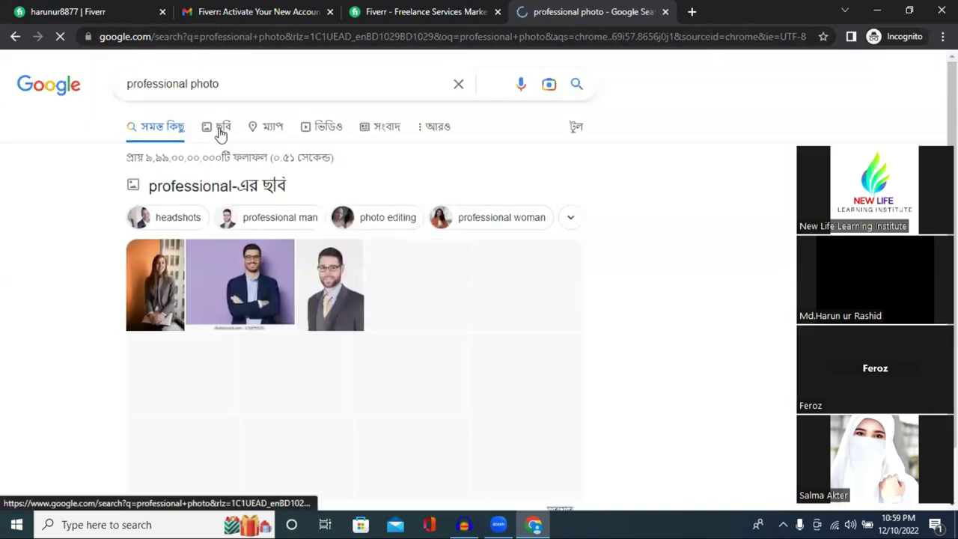
{"action": "left_click", "coordinate": [217, 129]}
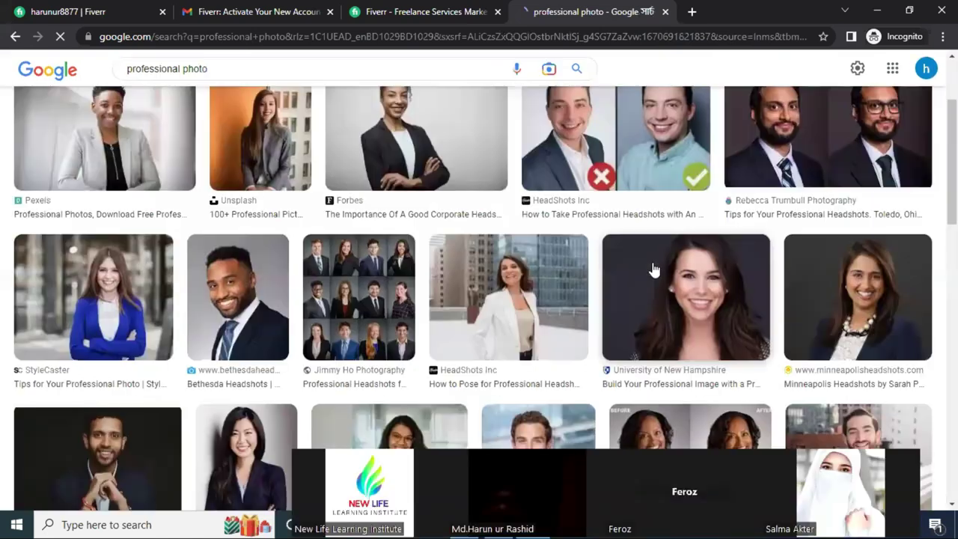
- Browse the professional portraits and open the preview of the VisionWeb headshot of a man in a suit and striped tie
{"action": "scroll", "coordinate": [652, 267], "scroll_direction": "down", "scroll_amount": 2}
{"action": "scroll", "coordinate": [651, 267], "scroll_direction": "down", "scroll_amount": 1}
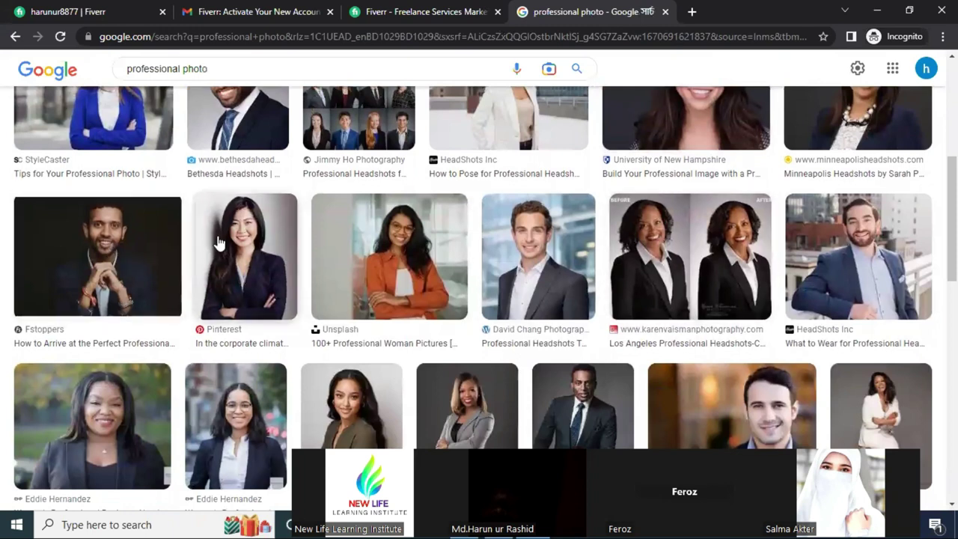
{"action": "scroll", "coordinate": [154, 278], "scroll_direction": "down", "scroll_amount": 2}
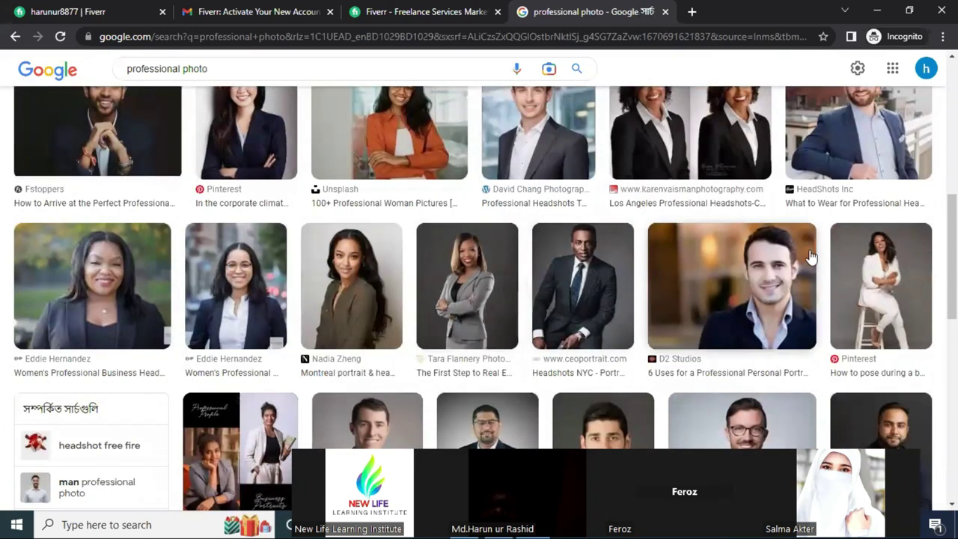
{"action": "scroll", "coordinate": [808, 255], "scroll_direction": "down", "scroll_amount": 3}
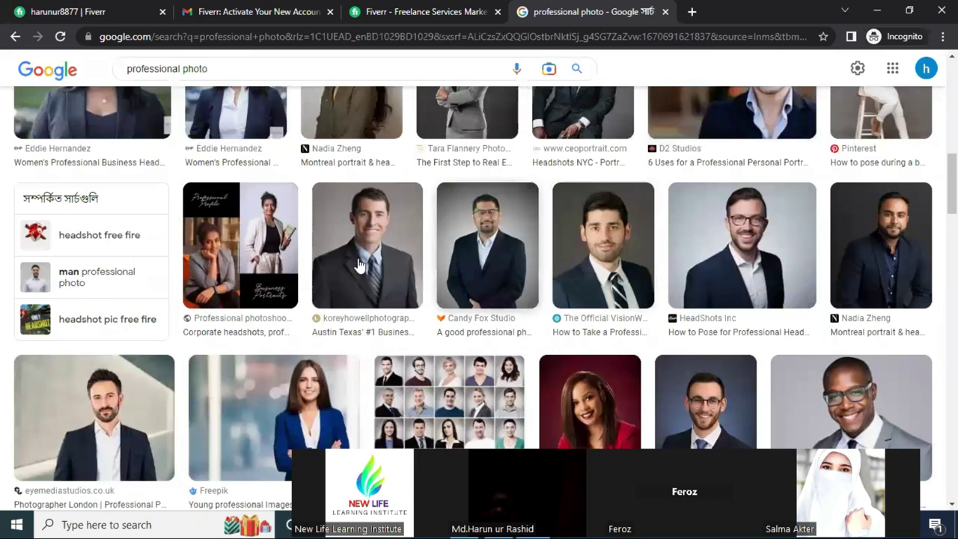
{"action": "left_click", "coordinate": [610, 249]}
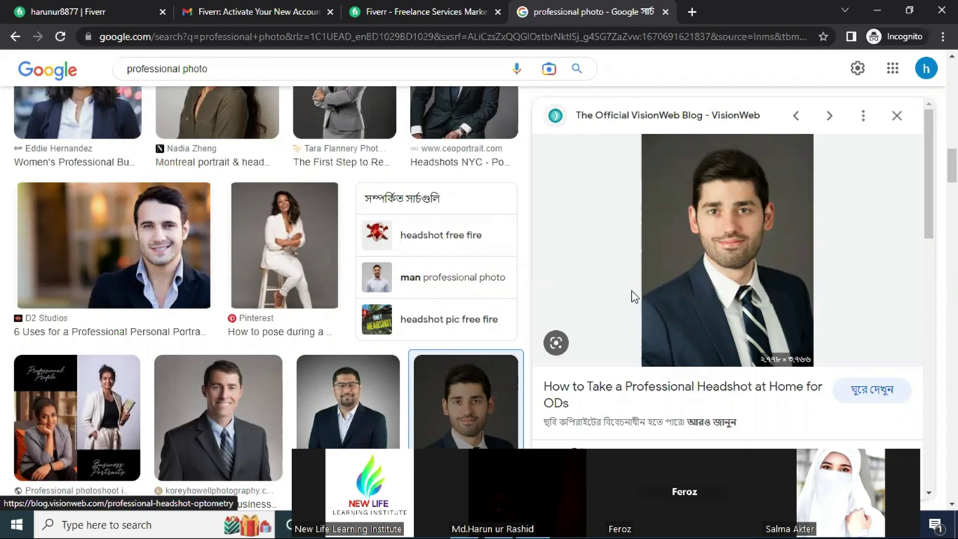
- Examine the pose, clothing and background of the previewed headshot and compare it with the other professional portraits
{"action": "scroll", "coordinate": [630, 294], "scroll_direction": "down", "scroll_amount": 3}
{"action": "scroll", "coordinate": [459, 306], "scroll_direction": "down", "scroll_amount": 1}
{"action": "scroll", "coordinate": [723, 269], "scroll_direction": "up", "scroll_amount": 3}
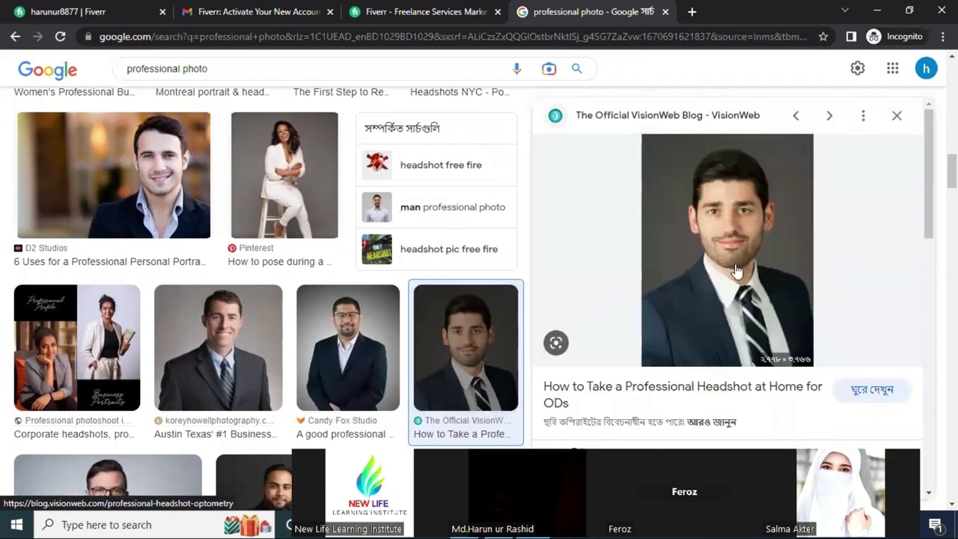
{"action": "scroll", "coordinate": [746, 263], "scroll_direction": "down", "scroll_amount": 3}
{"action": "scroll", "coordinate": [746, 263], "scroll_direction": "up", "scroll_amount": 3}
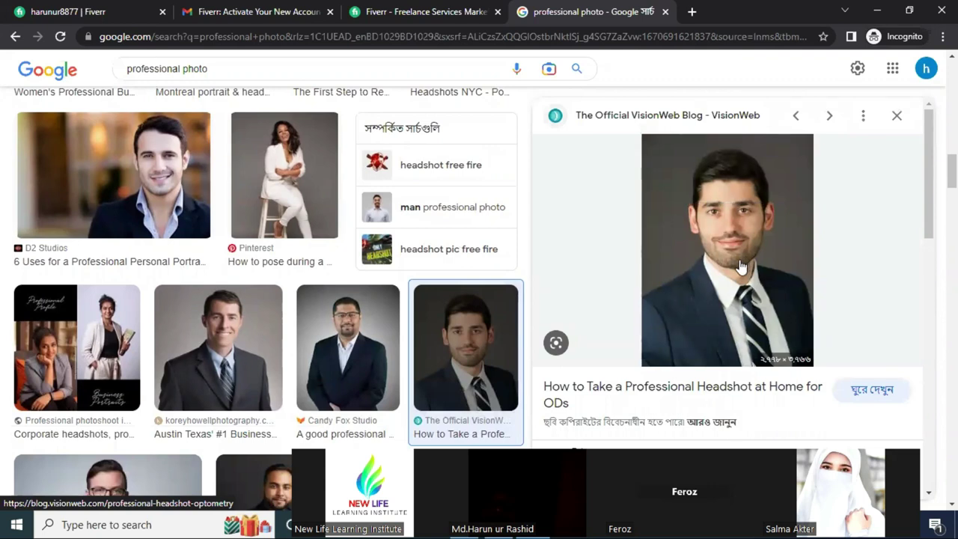
{"action": "scroll", "coordinate": [419, 299], "scroll_direction": "down", "scroll_amount": 1}
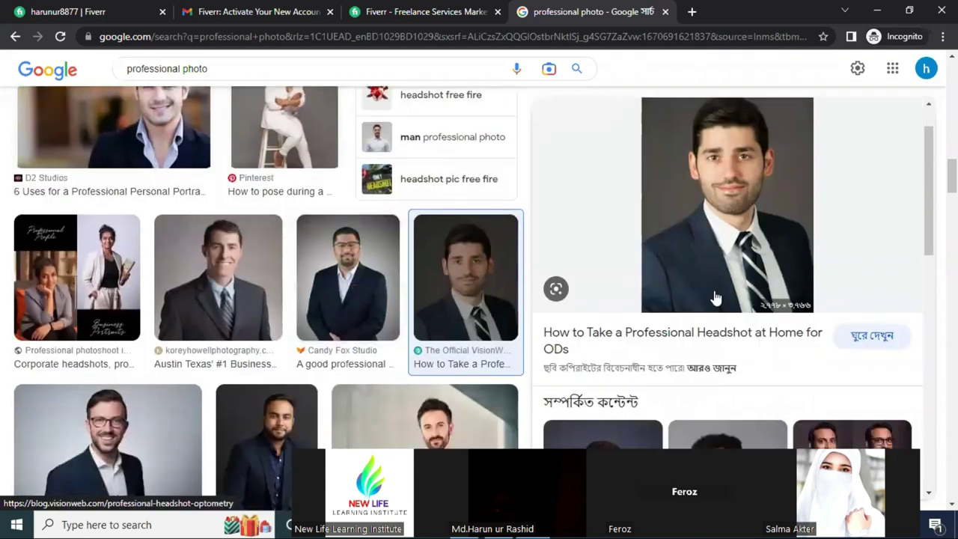
{"action": "scroll", "coordinate": [419, 298], "scroll_direction": "down", "scroll_amount": 2}
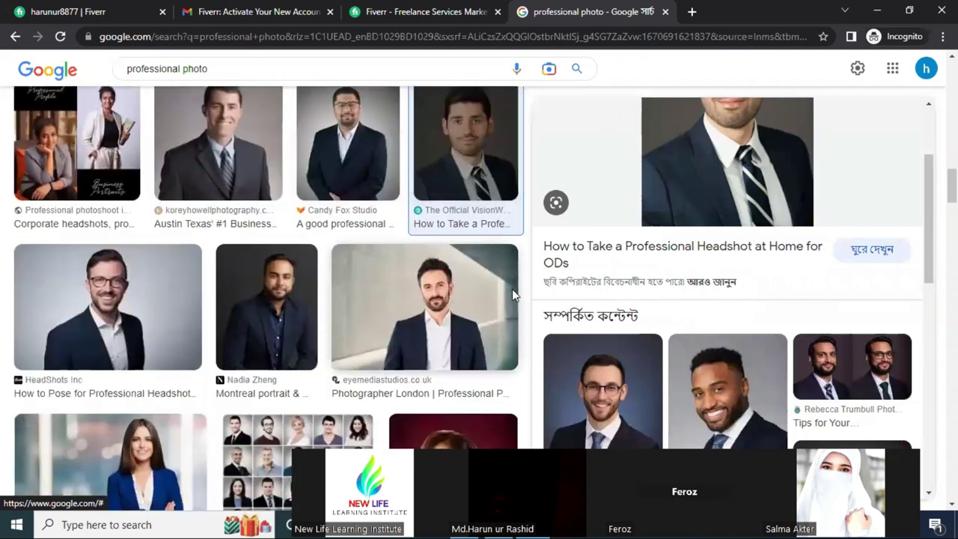
{"action": "scroll", "coordinate": [644, 305], "scroll_direction": "up", "scroll_amount": 2}
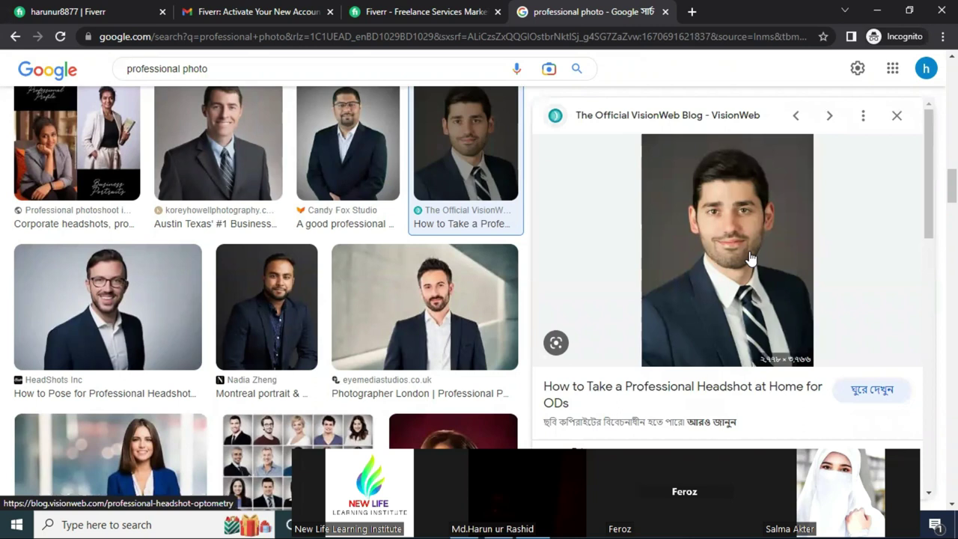
{"action": "scroll", "coordinate": [376, 323], "scroll_direction": "down", "scroll_amount": 7}
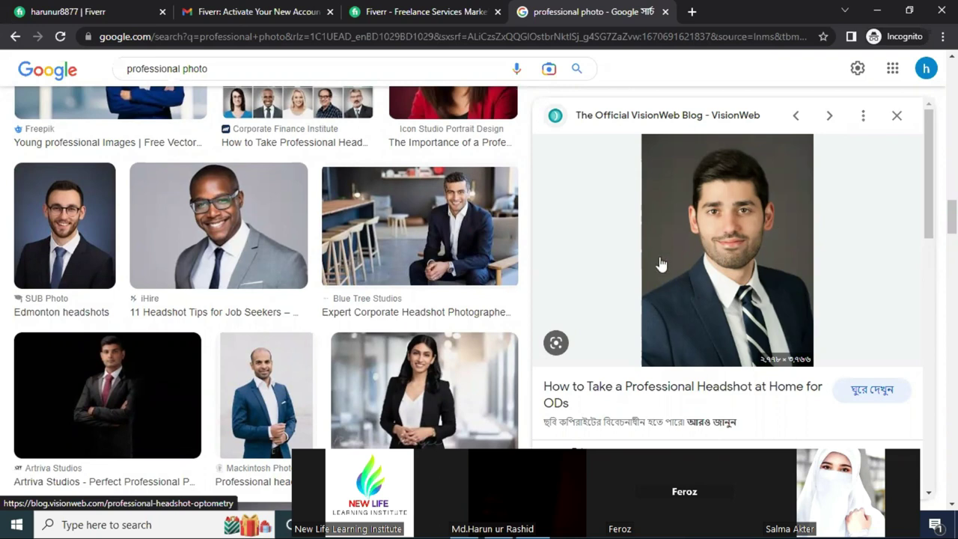
- Browse the related images and further search results for more examples of professional headshots
{"action": "scroll", "coordinate": [658, 263], "scroll_direction": "down", "scroll_amount": 5}
{"action": "scroll", "coordinate": [661, 291], "scroll_direction": "up", "scroll_amount": 1}
{"action": "scroll", "coordinate": [661, 290], "scroll_direction": "down", "scroll_amount": 5}
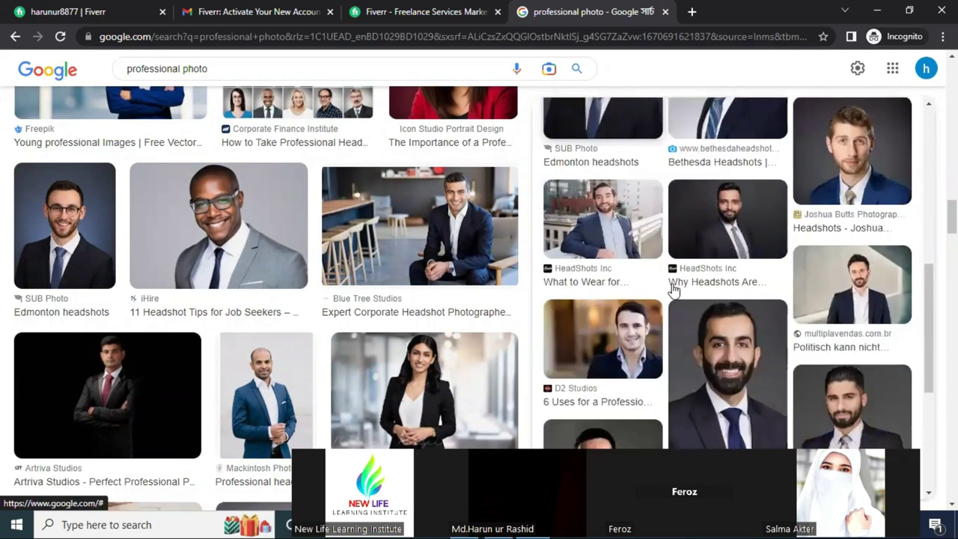
{"action": "scroll", "coordinate": [756, 277], "scroll_direction": "up", "scroll_amount": 1}
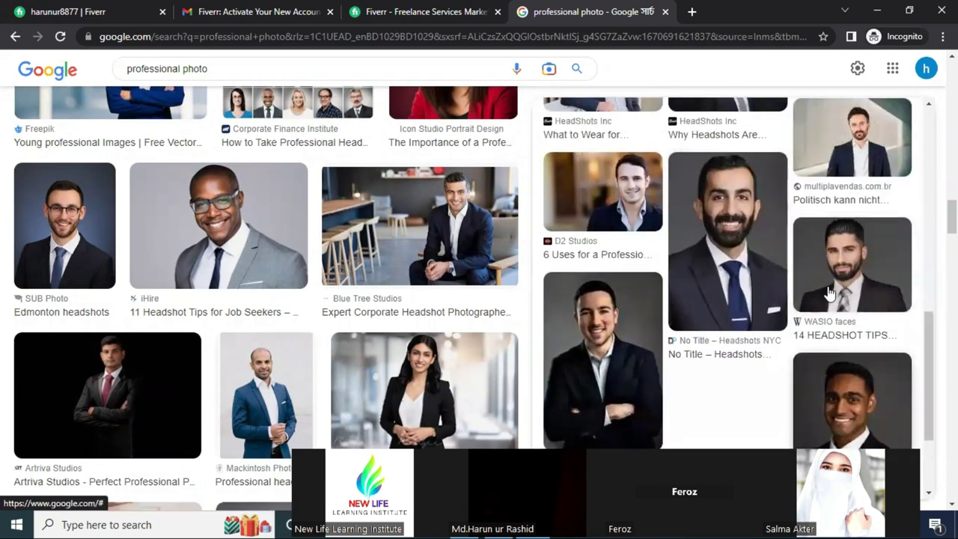
{"action": "scroll", "coordinate": [346, 297], "scroll_direction": "down", "scroll_amount": 1}
{"action": "scroll", "coordinate": [346, 297], "scroll_direction": "down", "scroll_amount": 8}
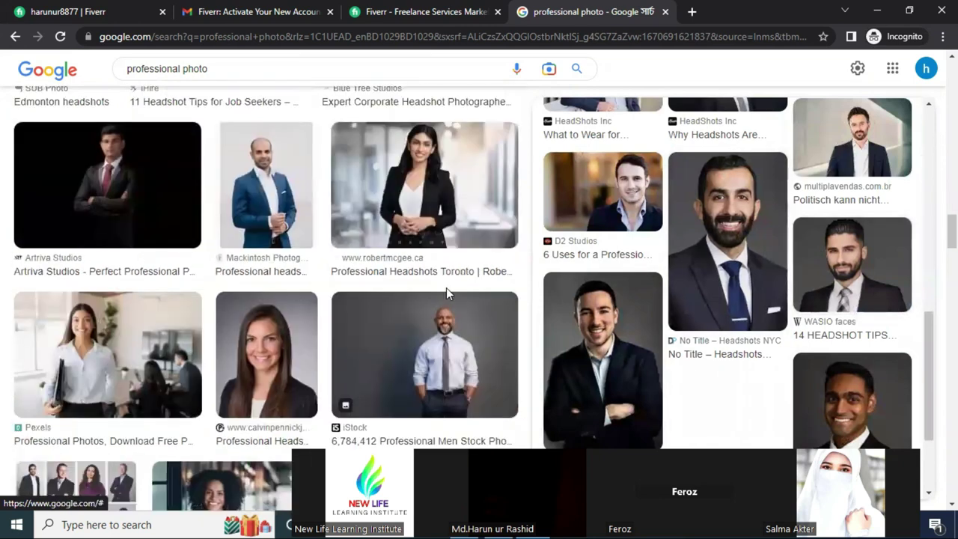
{"action": "scroll", "coordinate": [464, 307], "scroll_direction": "down", "scroll_amount": 8}
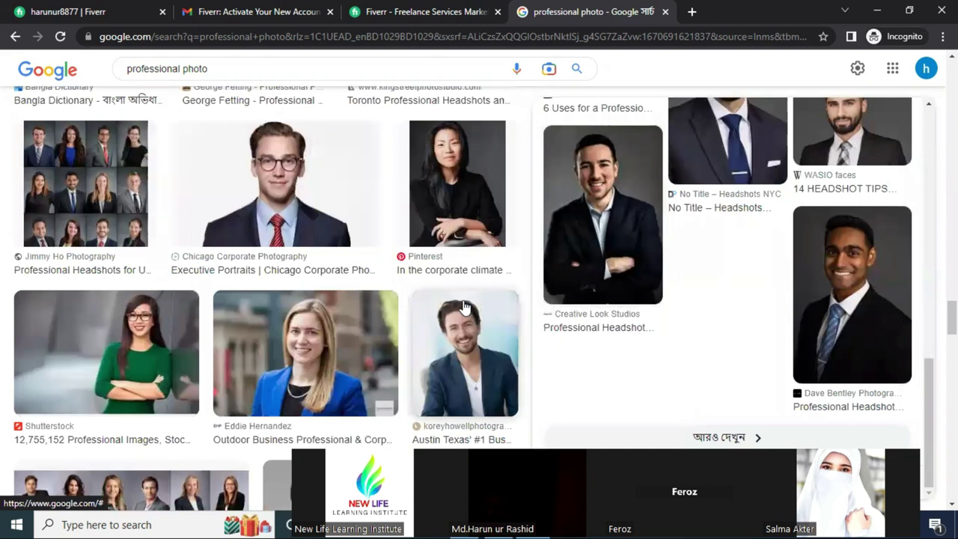
{"action": "scroll", "coordinate": [639, 304], "scroll_direction": "down", "scroll_amount": 5}
{"action": "left_click", "coordinate": [436, 13]}
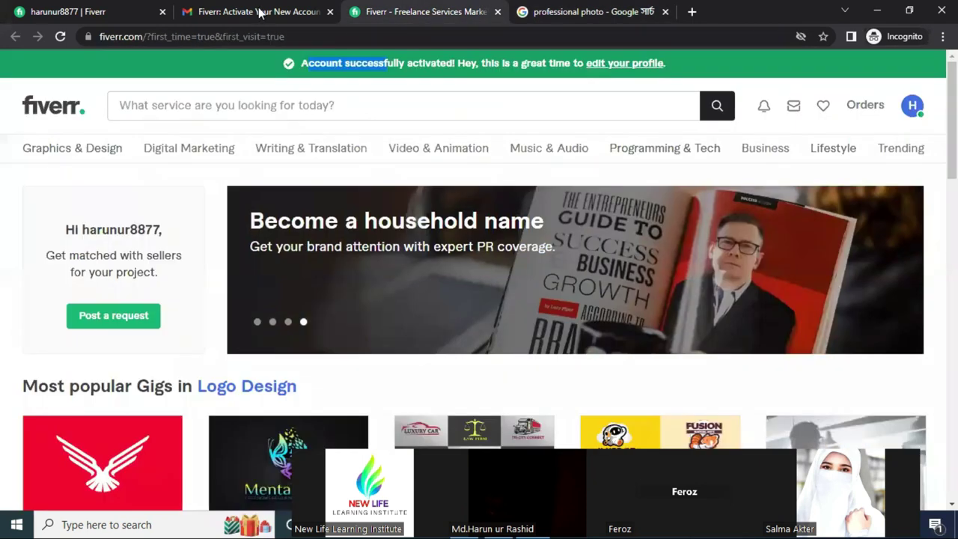
{"action": "left_click", "coordinate": [258, 14]}
{"action": "left_click", "coordinate": [476, 10]}
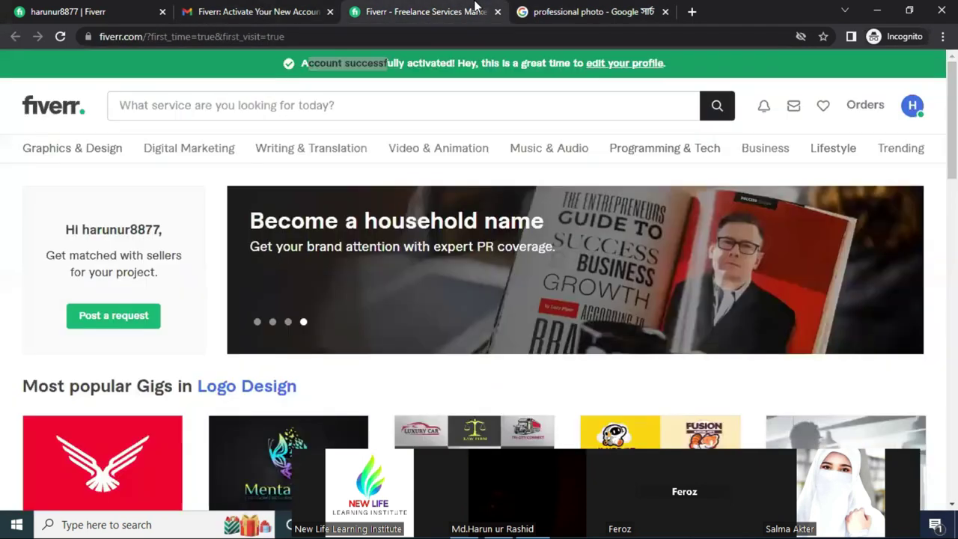
{"action": "left_click", "coordinate": [542, 9]}
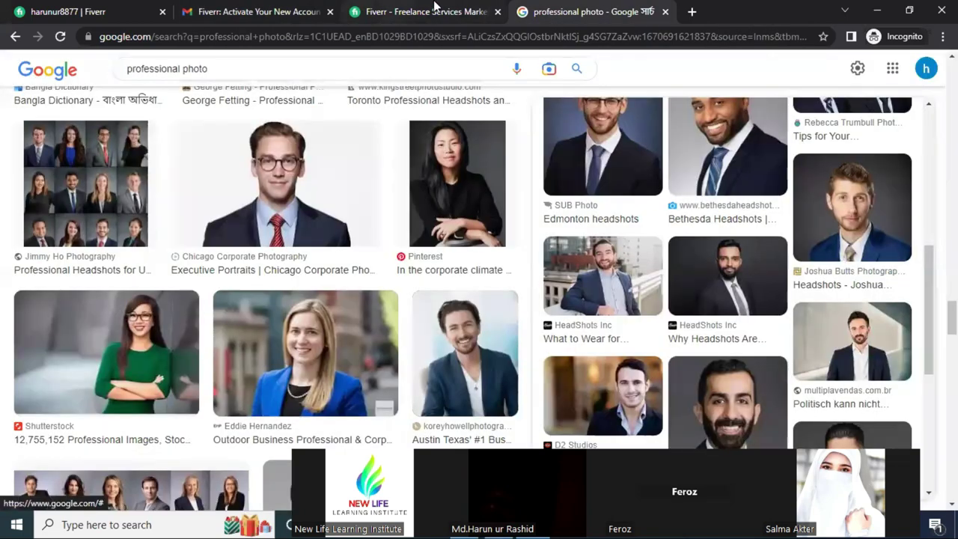
{"action": "left_click", "coordinate": [436, 13]}
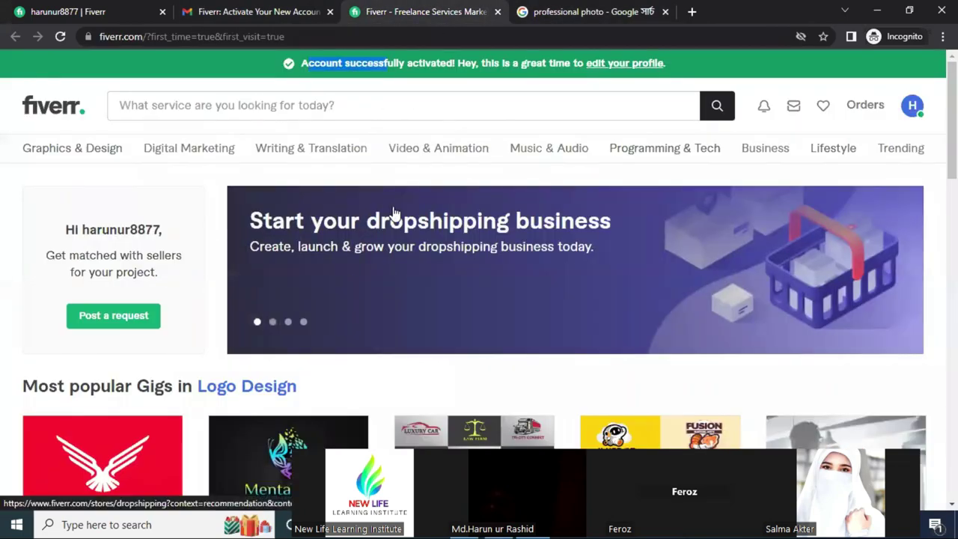
{"action": "scroll", "coordinate": [425, 206], "scroll_direction": "down", "scroll_amount": 2}
{"action": "scroll", "coordinate": [425, 207], "scroll_direction": "down", "scroll_amount": 15}
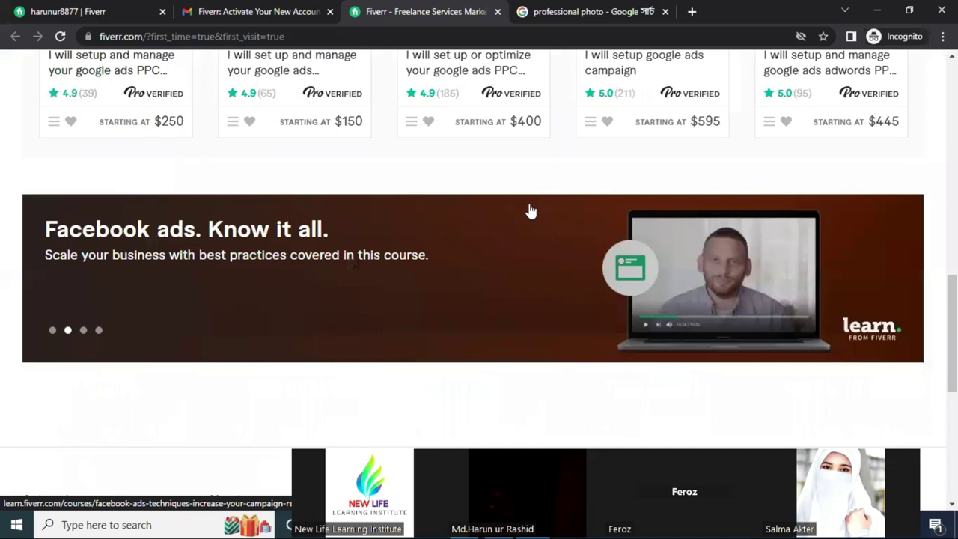
{"action": "scroll", "coordinate": [529, 212], "scroll_direction": "up", "scroll_amount": 17}
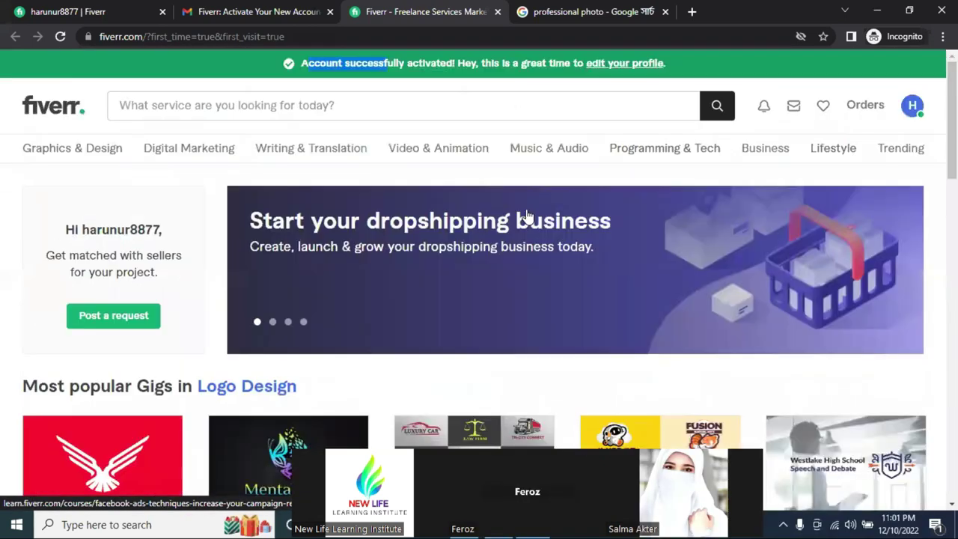
- Return to the Fiverr seller profile, open its description for editing and begin the text with "I'"
{"action": "left_click", "coordinate": [66, 9]}
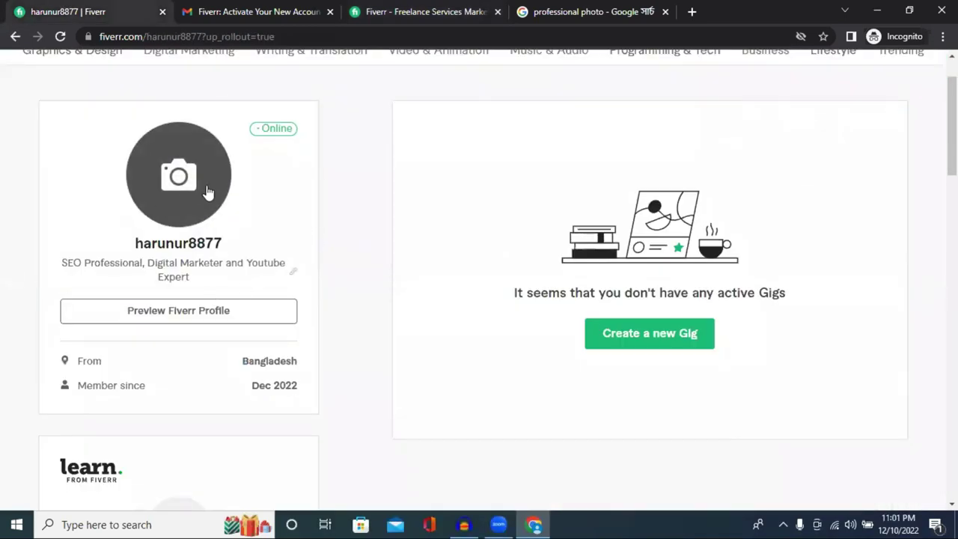
{"action": "scroll", "coordinate": [203, 197], "scroll_direction": "down", "scroll_amount": 4}
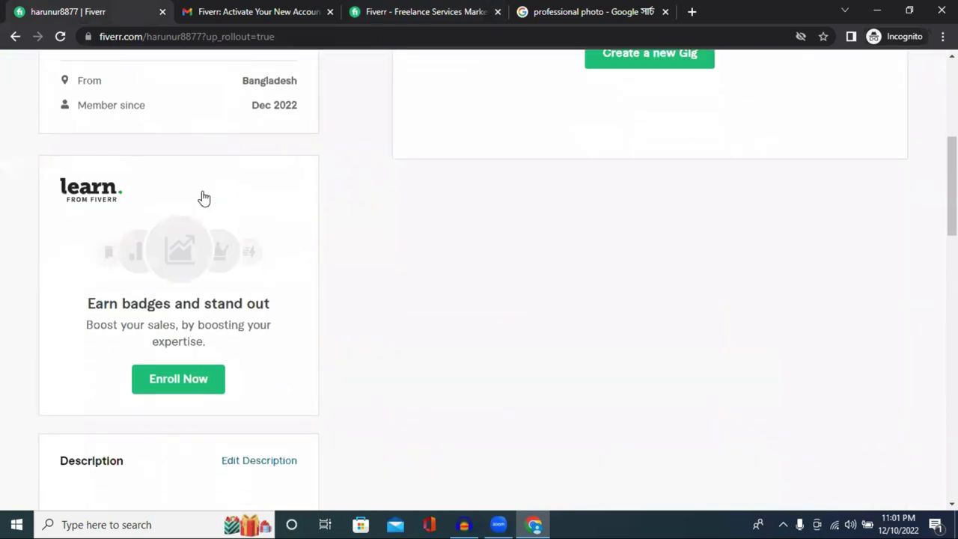
{"action": "scroll", "coordinate": [262, 197], "scroll_direction": "down", "scroll_amount": 3}
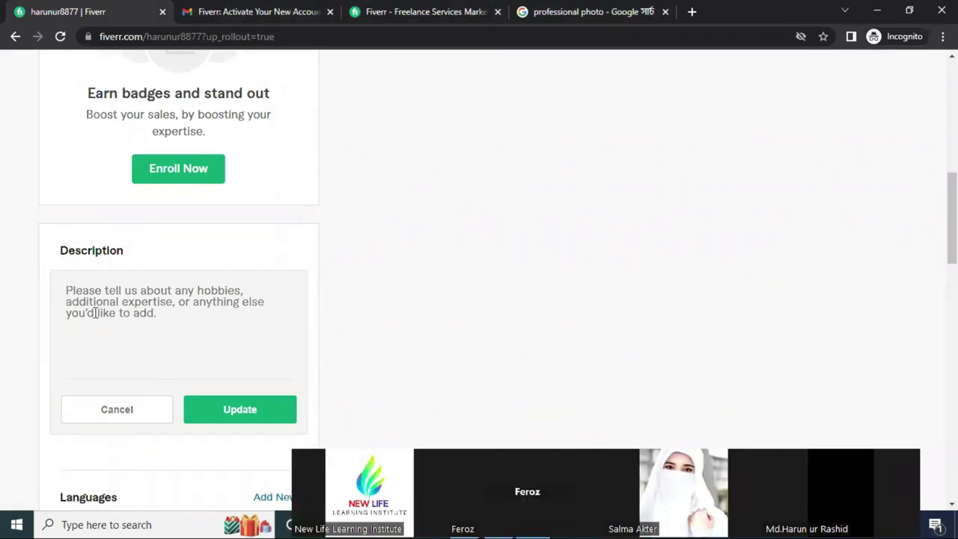
{"action": "left_click", "coordinate": [85, 307]}
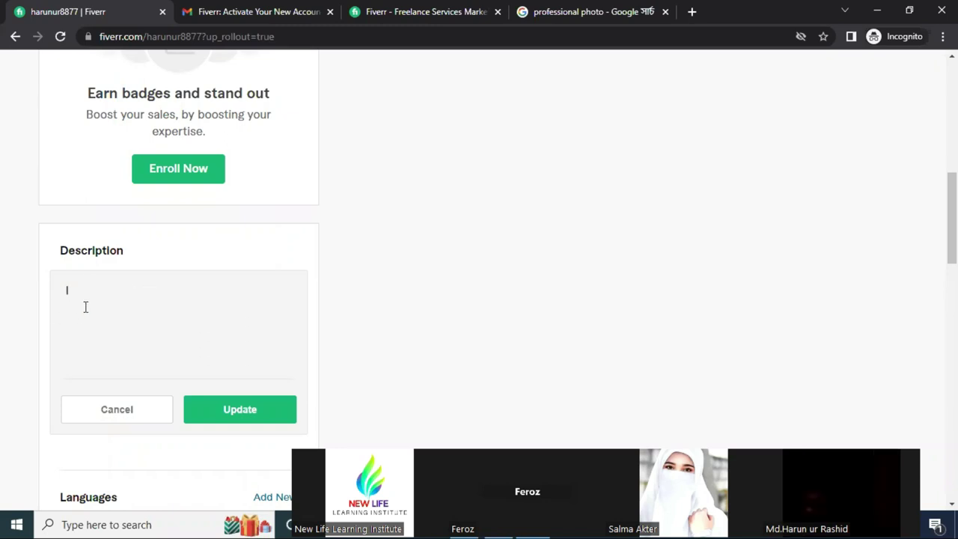
{"action": "type", "text": "I'M"}
{"action": "key", "text": "BackSpace"}
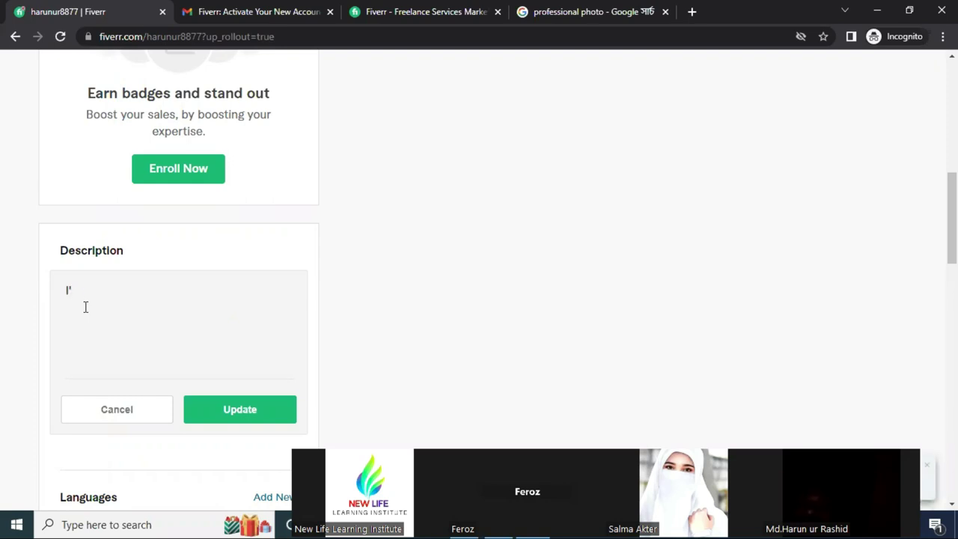
{"action": "type", "text": "<"}
{"action": "key", "text": "BackSpace"}
- Check the Fiverr notifications and open the one about completing the profile in a new tab
{"action": "scroll", "coordinate": [224, 90], "scroll_direction": "up", "scroll_amount": 5}
{"action": "scroll", "coordinate": [285, 165], "scroll_direction": "up", "scroll_amount": 3}
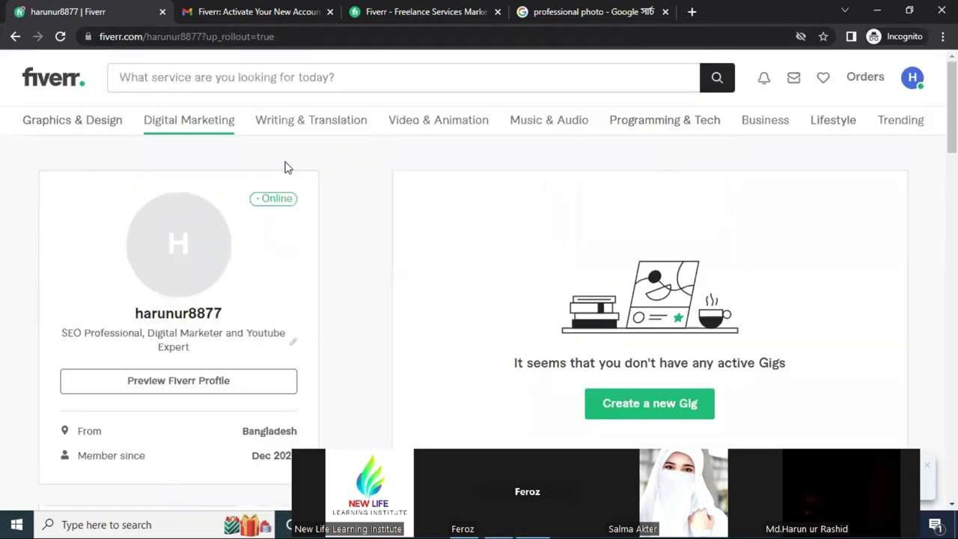
{"action": "left_click", "coordinate": [764, 81]}
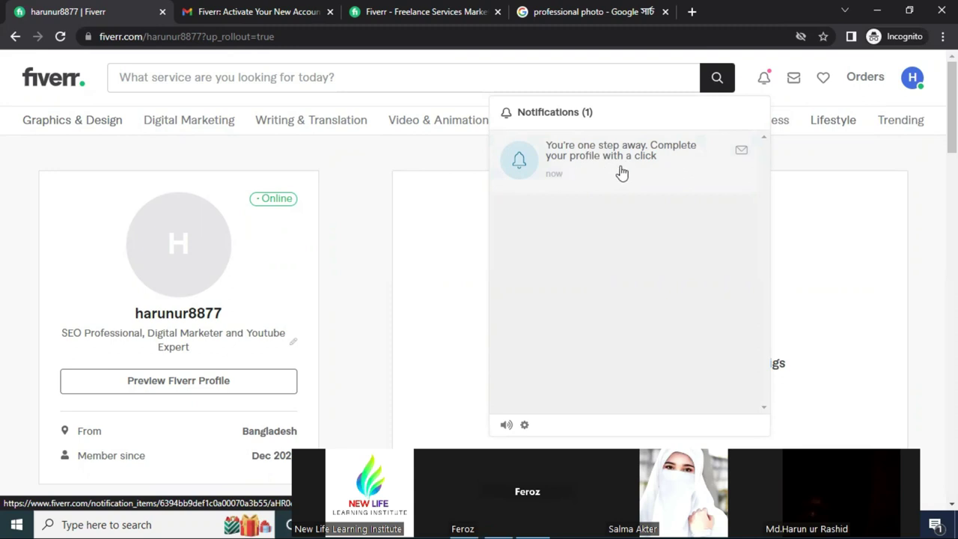
{"action": "right_click", "coordinate": [656, 170]}
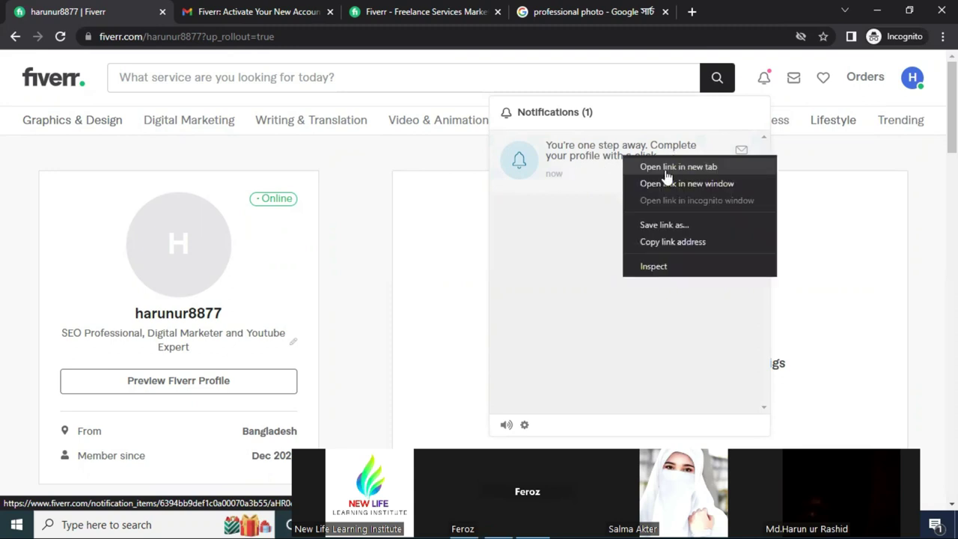
{"action": "left_click", "coordinate": [665, 172]}
{"action": "left_click", "coordinate": [234, 9]}
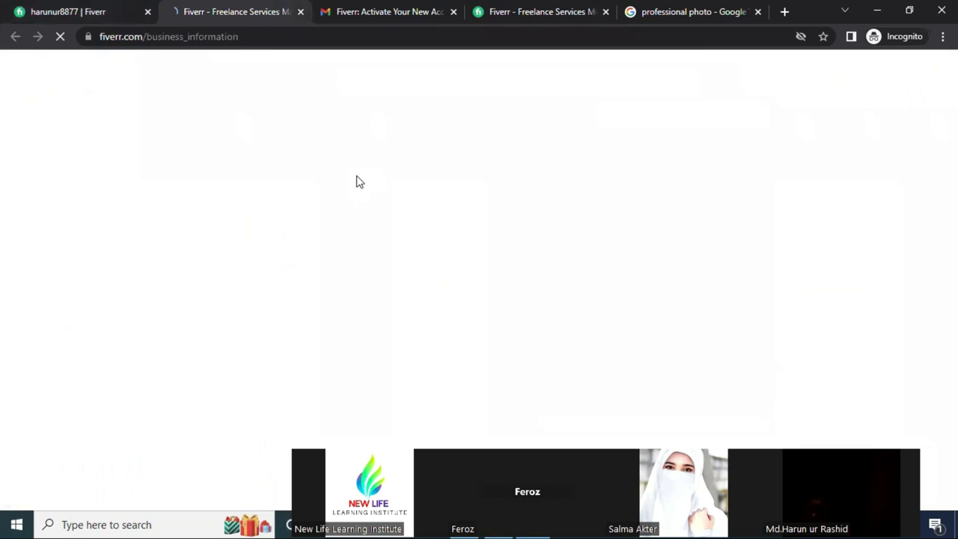
- Look through the fields of the business information form and close its tab
{"action": "scroll", "coordinate": [358, 181], "scroll_direction": "down", "scroll_amount": 2}
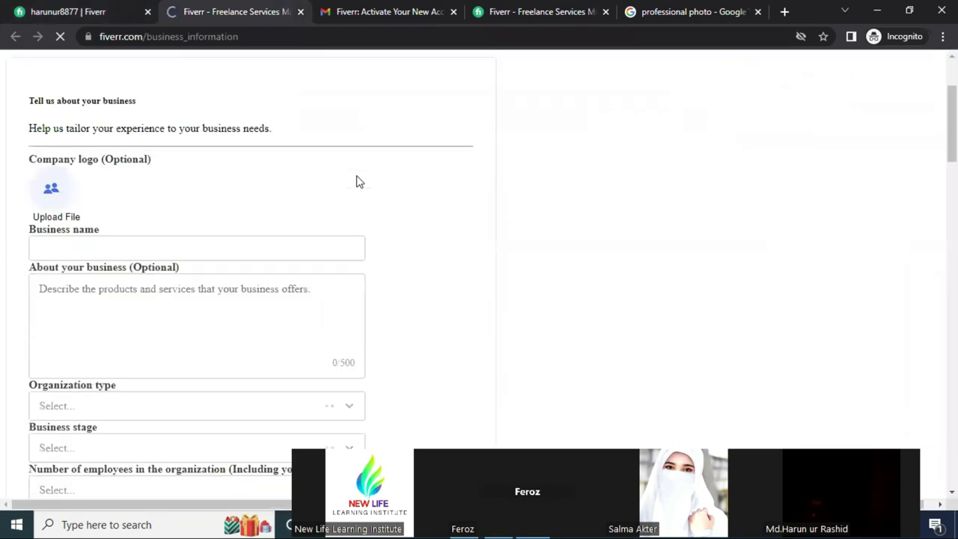
{"action": "scroll", "coordinate": [87, 208], "scroll_direction": "down", "scroll_amount": 4}
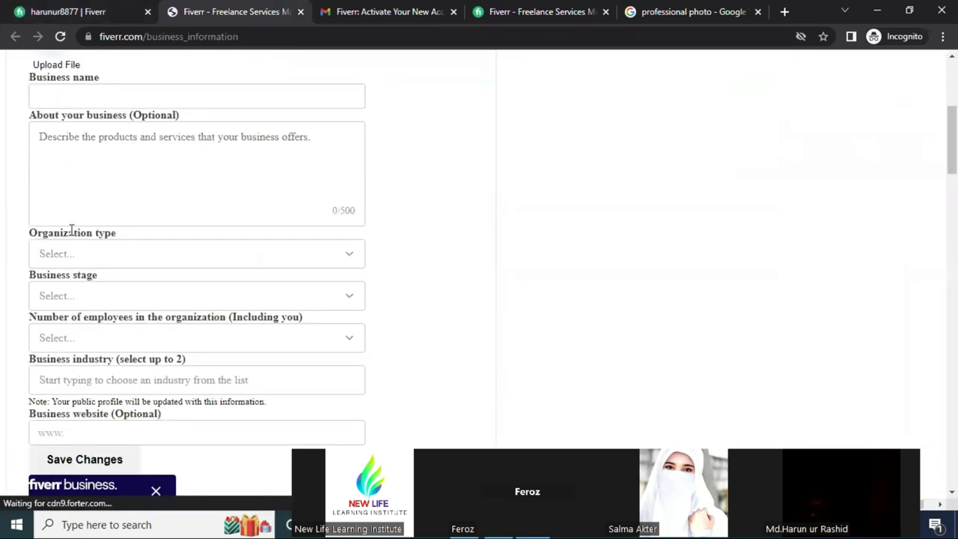
{"action": "scroll", "coordinate": [228, 154], "scroll_direction": "down", "scroll_amount": 6}
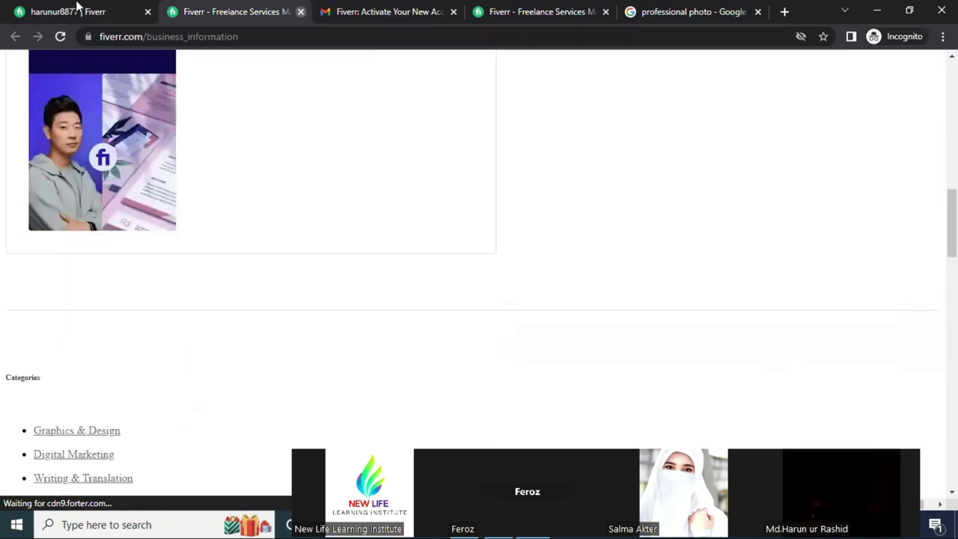
{"action": "key", "text": "ctrl+w"}
- Complete the first sentence of the profile description as "I'm Digital Marketer and SEO Professional."
{"action": "scroll", "coordinate": [192, 277], "scroll_direction": "down", "scroll_amount": 5}
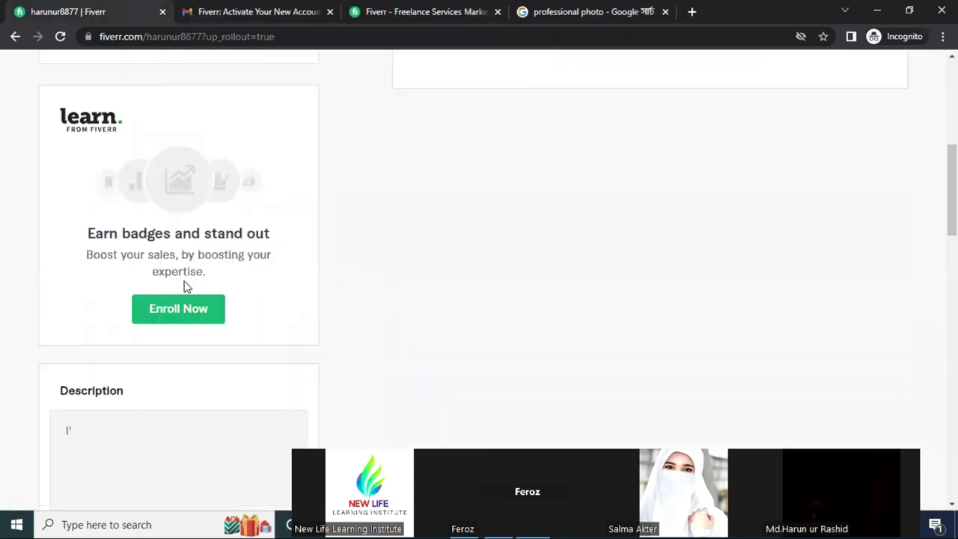
{"action": "scroll", "coordinate": [186, 287], "scroll_direction": "down", "scroll_amount": 3}
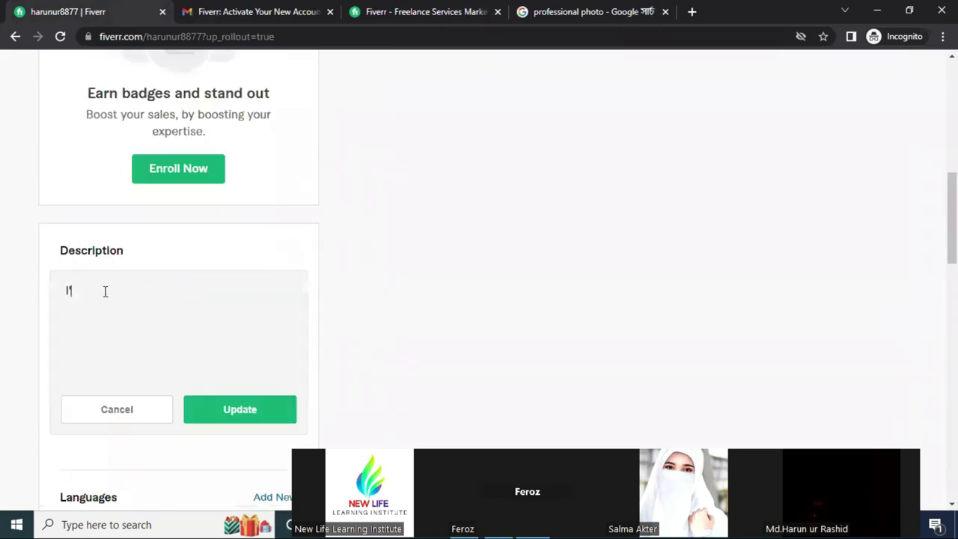
{"action": "type", "text": "m Digital Marke"}
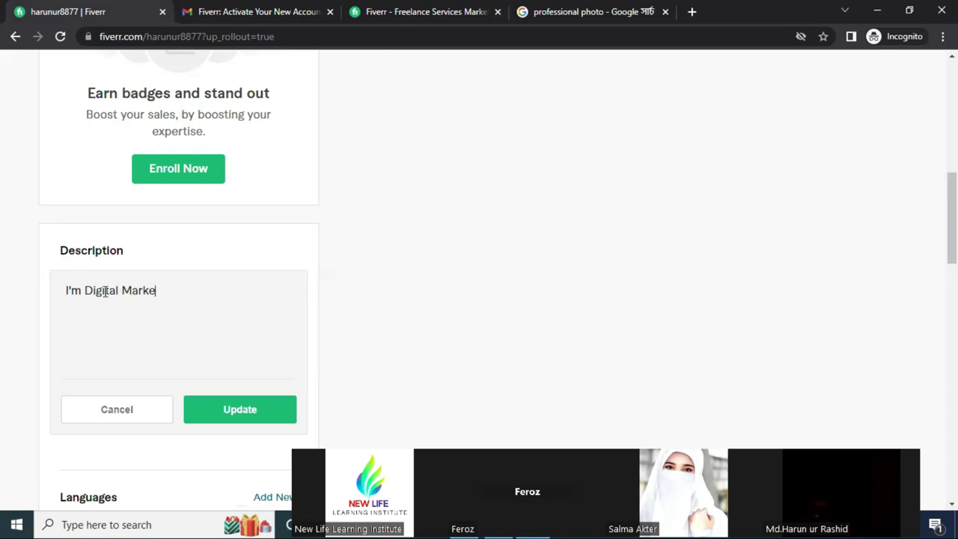
{"action": "type", "text": "ter and SEO Profes"}
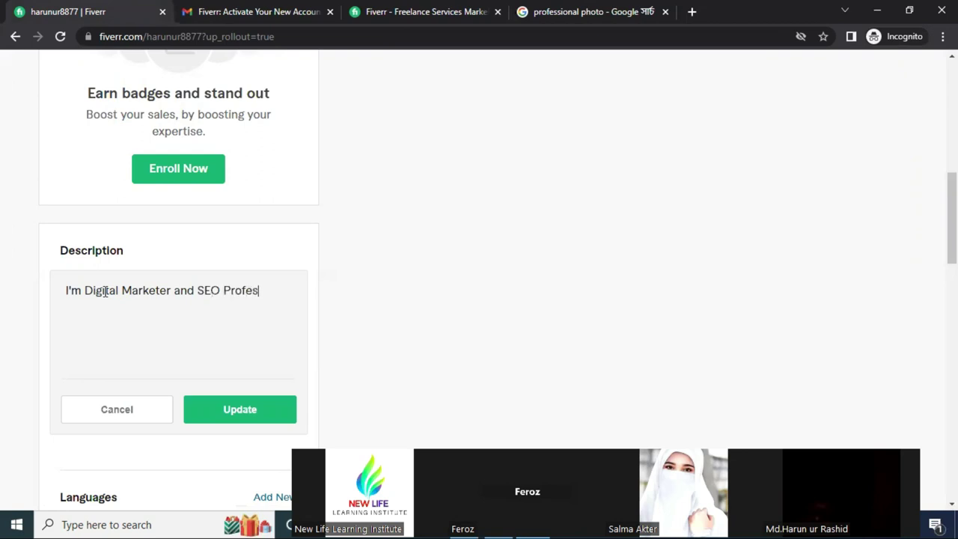
{"action": "type", "text": "sional."}
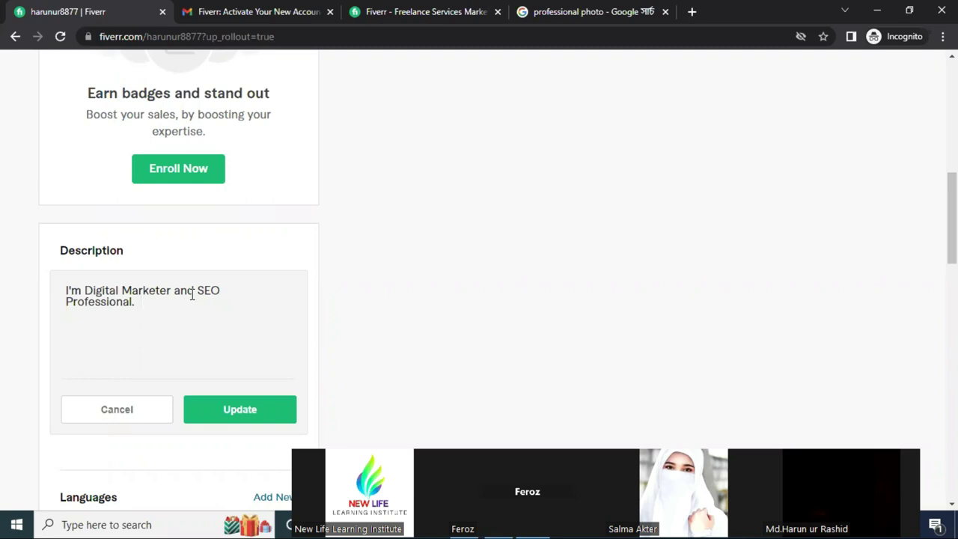
{"action": "key", "text": "BackSpace"}
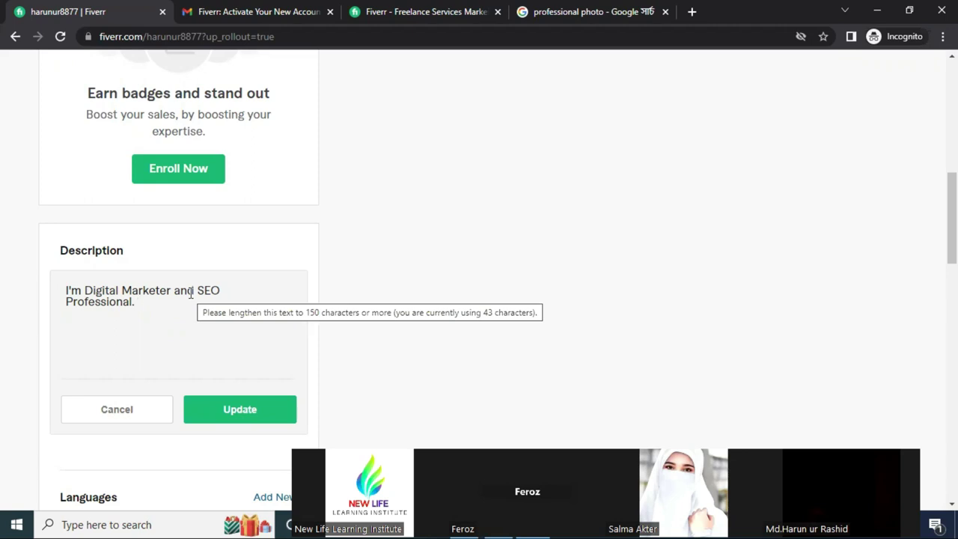
- Continue the description with "Expert in Facebook Ads Campaign, Facebook Marketing"
{"action": "left_click", "coordinate": [212, 301]}
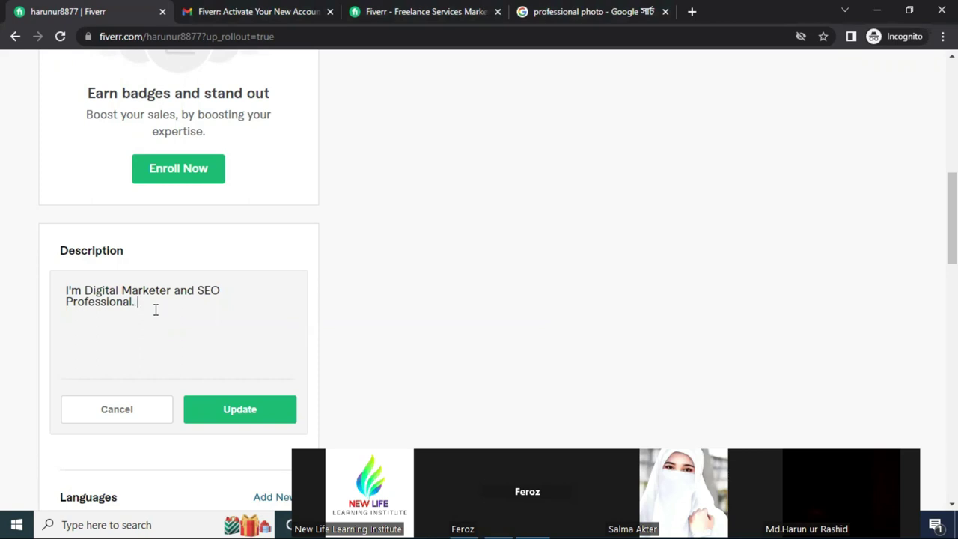
{"action": "type", "text": "Expert In Facebook "}
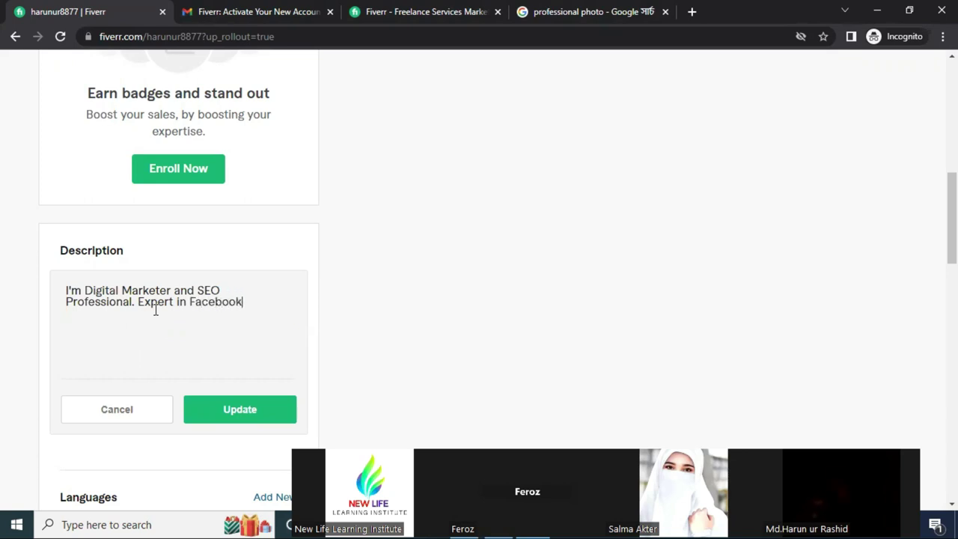
{"action": "type", "text": "Ads Campaign"}
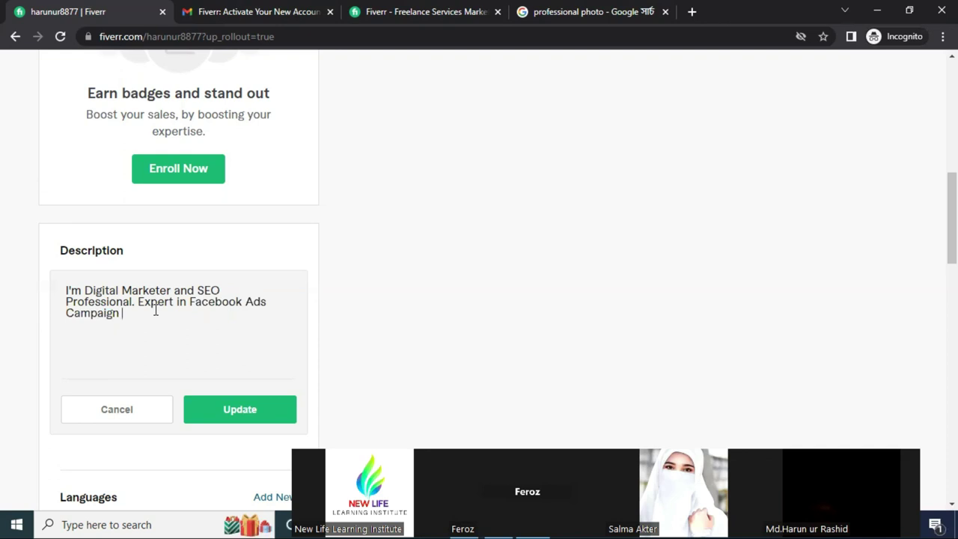
{"action": "type", "text": ","}
{"action": "type", "text": "Fac"}
{"action": "type", "text": "ebook"}
{"action": "type", "text": " Market"}
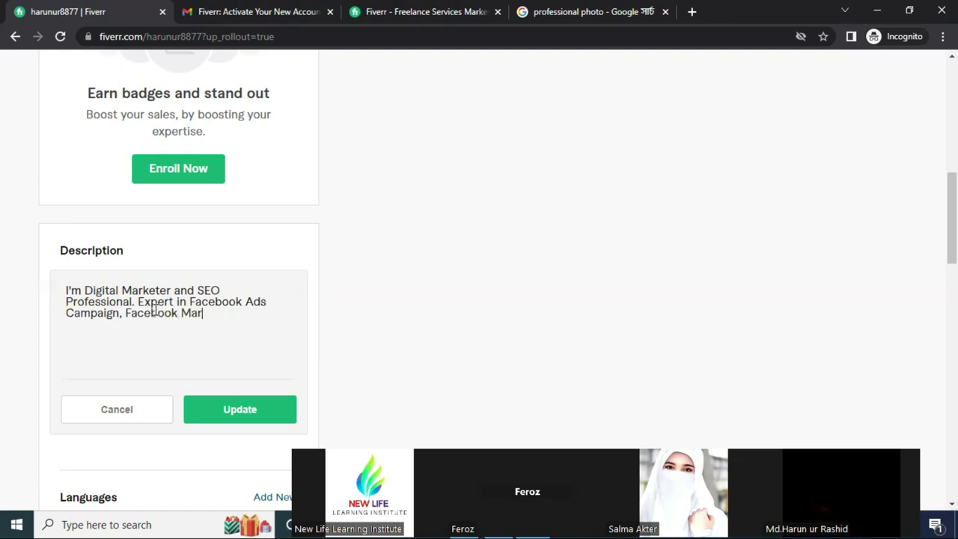
{"action": "type", "text": "ing"}
{"action": "type", "text": ","}
{"action": "key", "text": "BackSpace"}
{"action": "key", "text": "BackSpace"}
- Move "Facebook Marketing" ahead of "Facebook Ads Campaign" in the description, separating the skills with commas
{"action": "left_click_drag", "start_coordinate": [246, 318], "coordinate": [126, 318]}
{"action": "key", "text": "ctrl+c"}
{"action": "right_click", "coordinate": [127, 318]}
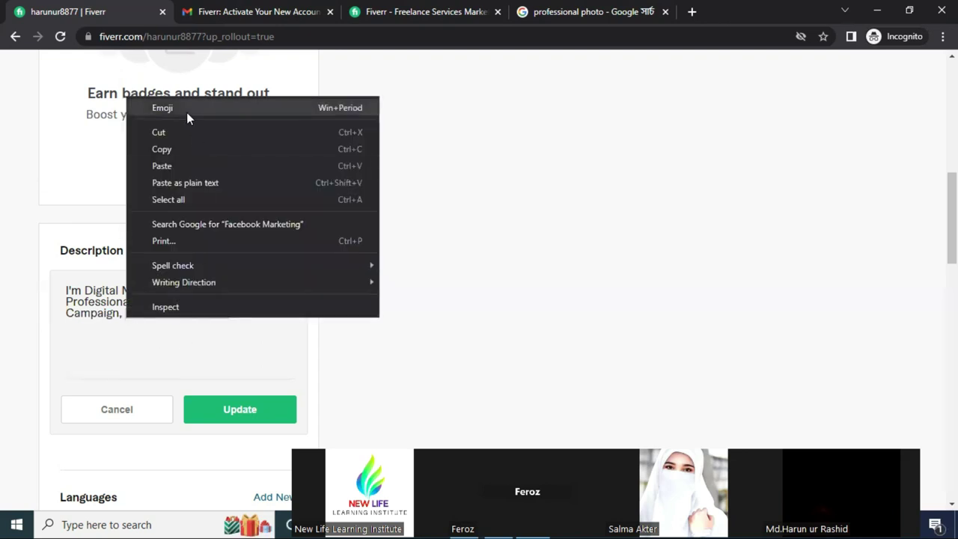
{"action": "left_click", "coordinate": [187, 130]}
{"action": "left_click", "coordinate": [190, 300]}
{"action": "key", "text": "ctrl+v"}
{"action": "type", "text": ","}
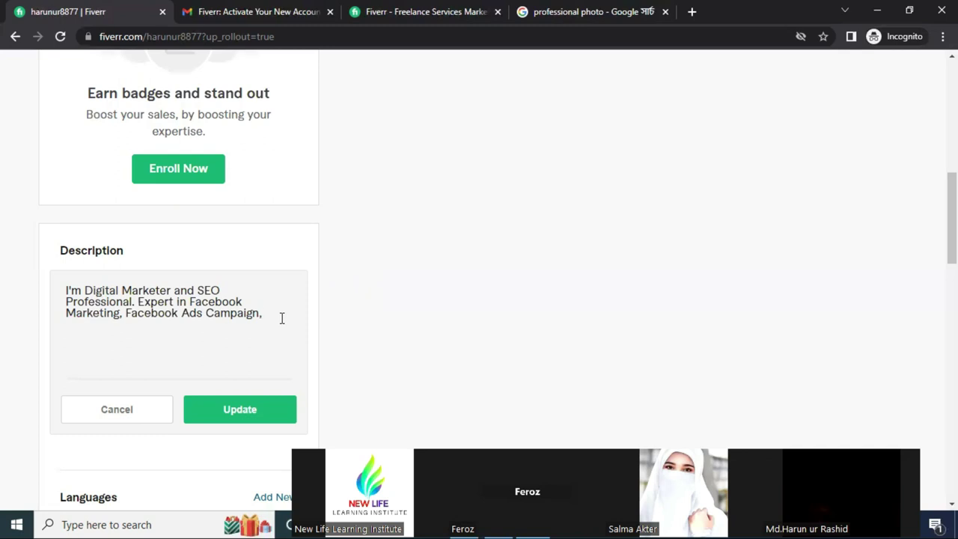
- Add "On-page" with a hyphen after "Facebook Ads Campaign," in the profile description
{"action": "type", "text": "Link"}
{"action": "key", "text": "BackSpace"}
{"action": "key", "text": "BackSpace"}
{"action": "key", "text": "BackSpace"}
{"action": "key", "text": "BackSpace"}
{"action": "type", "text": "One"}
{"action": "key", "text": "BackSpace"}
{"action": "type", "text": "page"}
{"action": "right_click", "coordinate": [82, 324]}
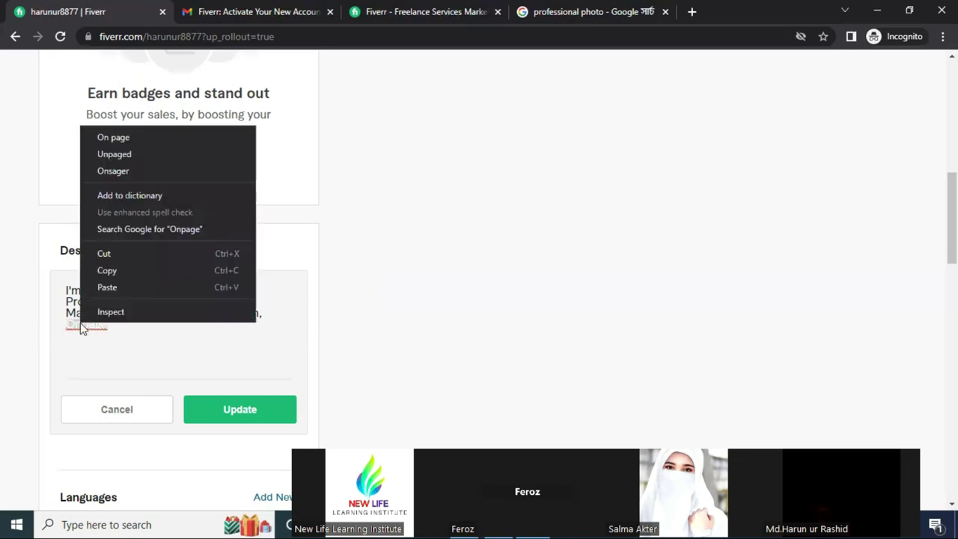
{"action": "left_click", "coordinate": [84, 336]}
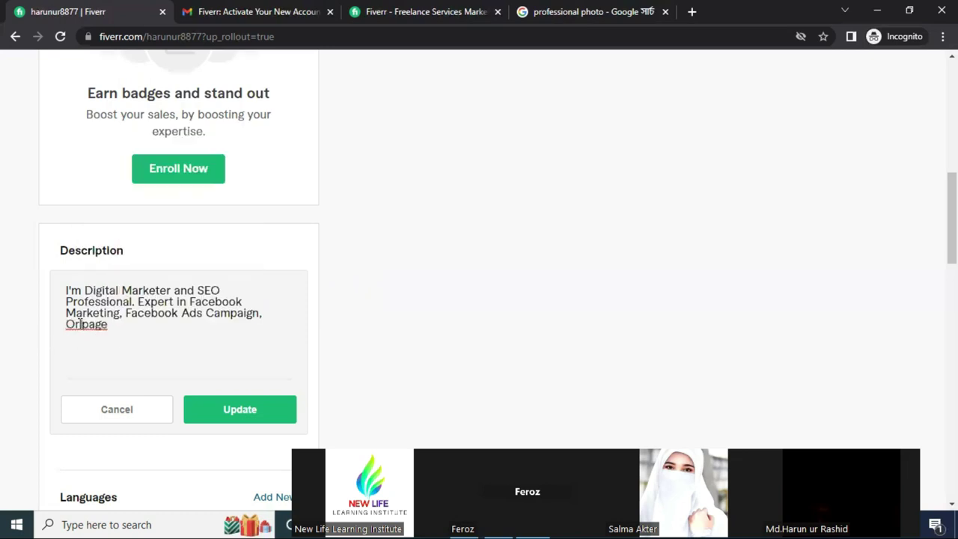
{"action": "left_click", "coordinate": [80, 324]}
{"action": "type", "text": "-"}
{"action": "left_click", "coordinate": [97, 326]}
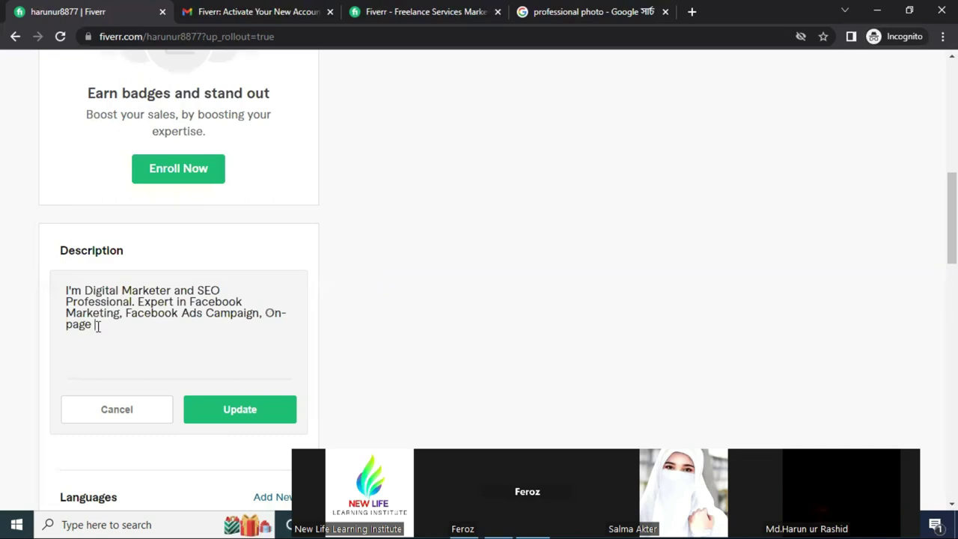
- Complete the entry as "On-page SEO" and add "Off Page SEO," after it
{"action": "type", "text": "SEO, Of"}
{"action": "type", "text": "Page SEO"}
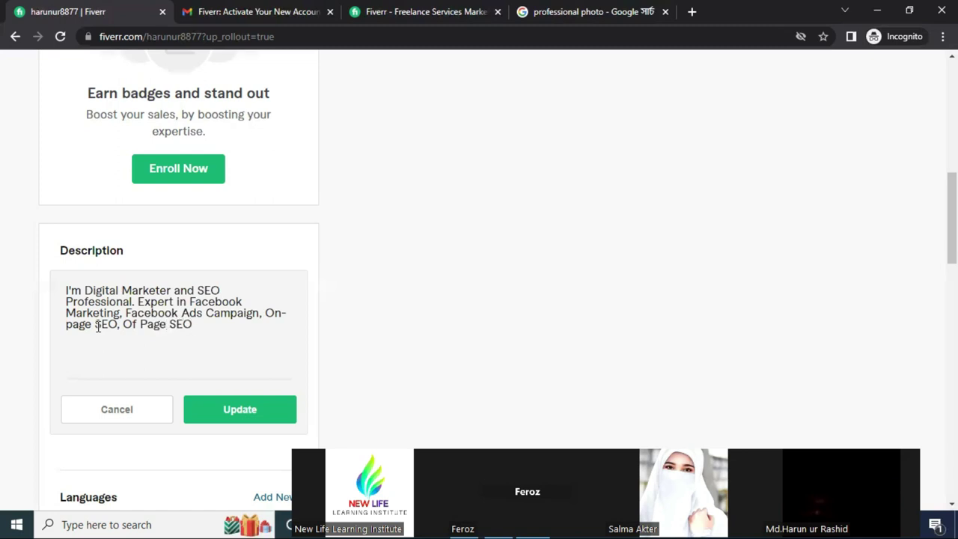
{"action": "left_click", "coordinate": [126, 327]}
{"action": "type", "text": "F"}
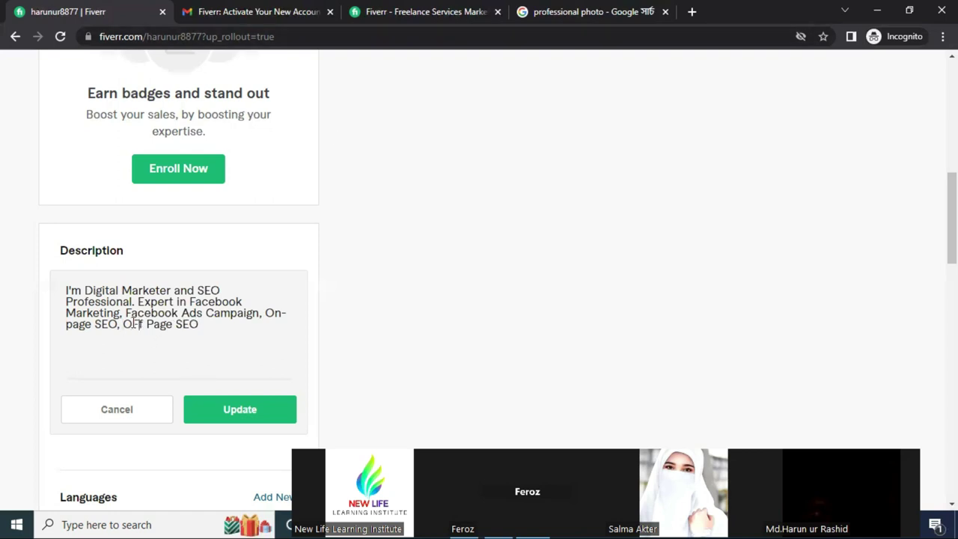
{"action": "key", "text": "BackSpace"}
{"action": "type", "text": "f"}
{"action": "left_click", "coordinate": [199, 328]}
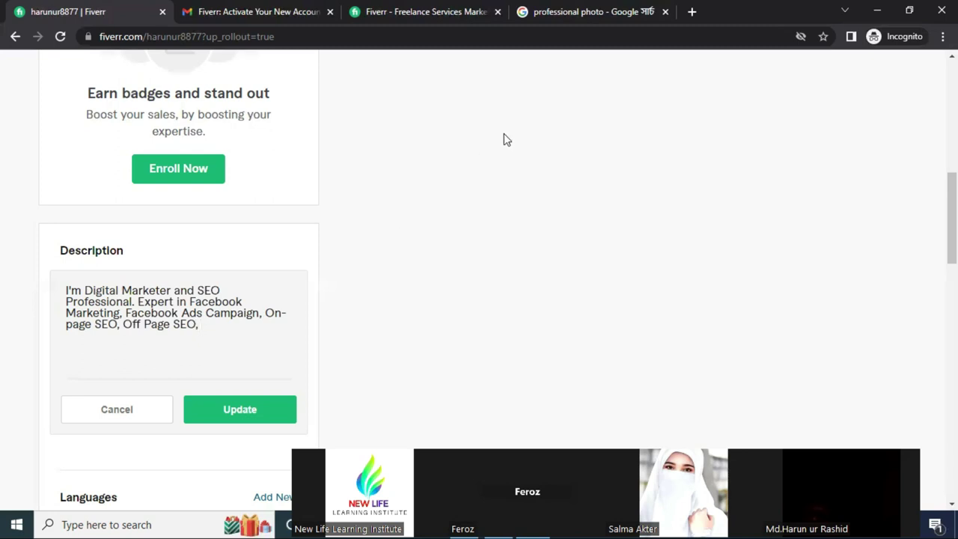
- Add "Social Media Marketing, YouTube Marketing," to the skill list, using the suggested spelling of YouTube
{"action": "type", "text": "Social Media Marketing"}
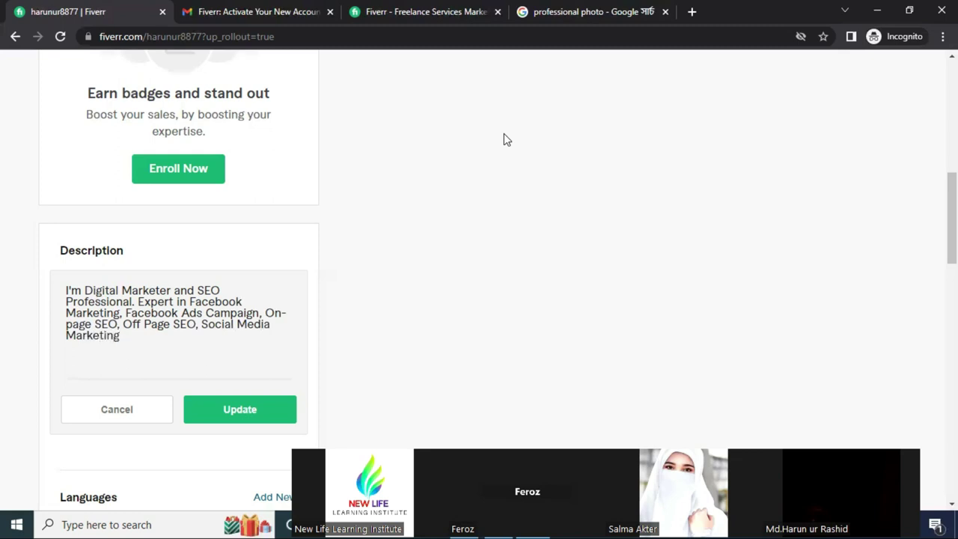
{"action": "type", "text": ", "}
{"action": "type", "text": "Yoyt"}
{"action": "key", "text": "BackSpace"}
{"action": "key", "text": "BackSpace"}
{"action": "type", "text": "utube Marketing"}
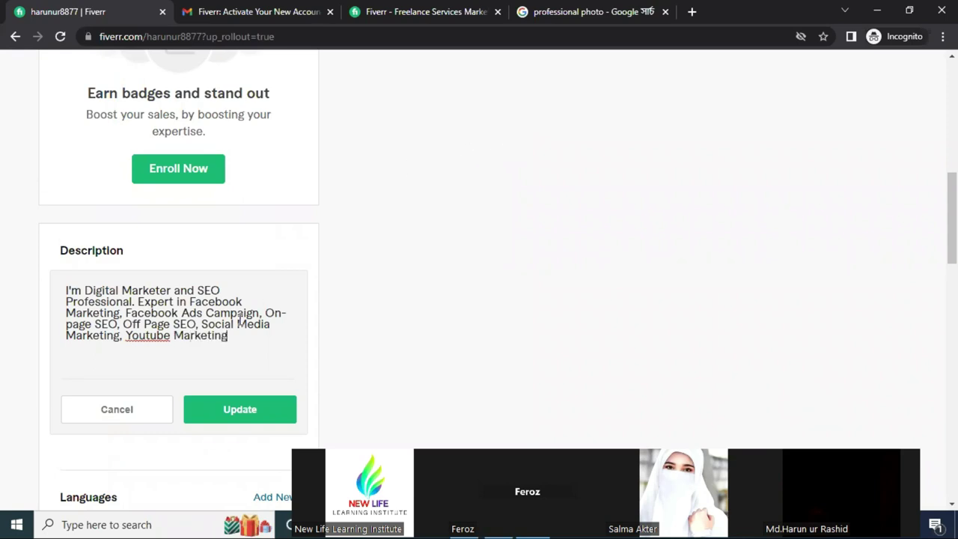
{"action": "right_click", "coordinate": [166, 336]}
{"action": "left_click", "coordinate": [210, 188]}
{"action": "left_click", "coordinate": [241, 336]}
{"action": "type", "text": "."}
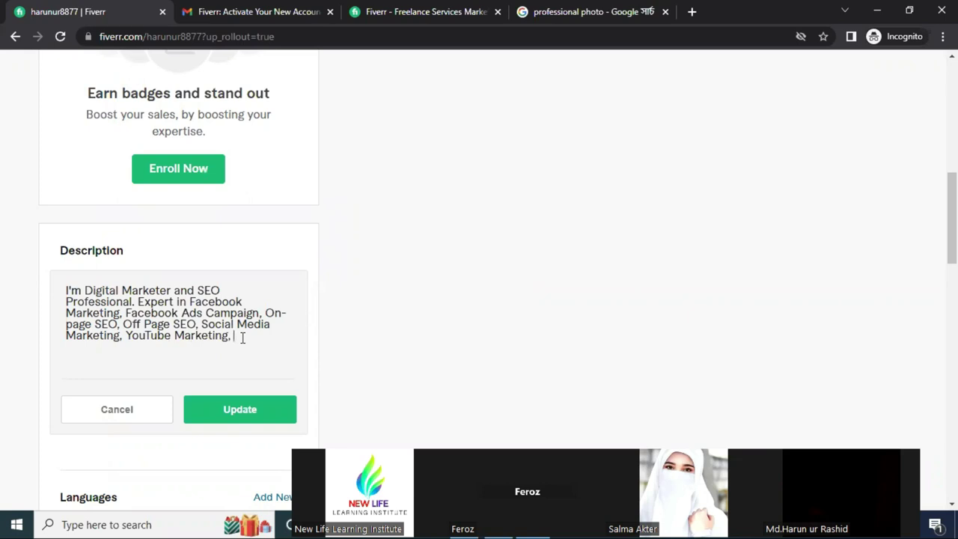
- Extend the skill list with "Instagram Marketing, Video Editing, Email Marketing,"
{"action": "type", "text": "Instagram Marke"}
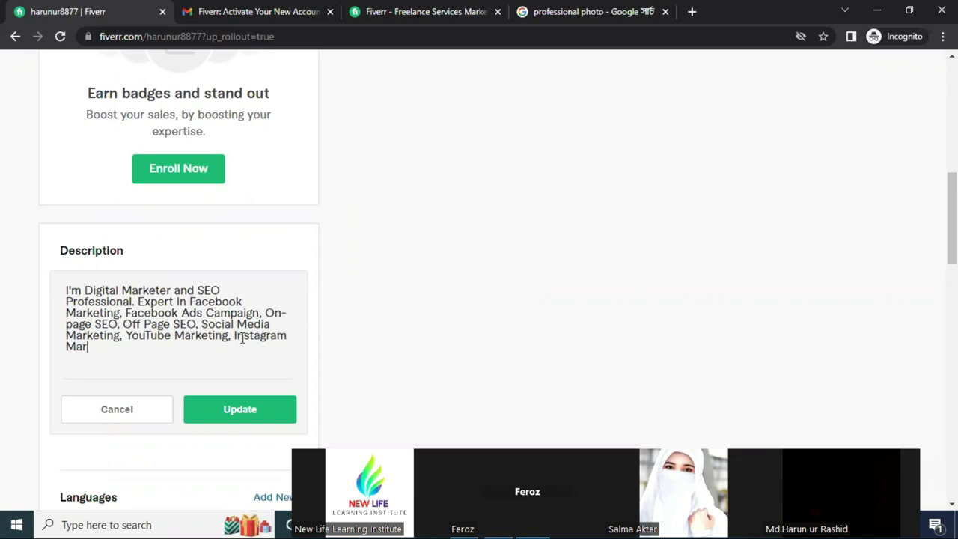
{"action": "type", "text": "ting, VideoEditing ,"}
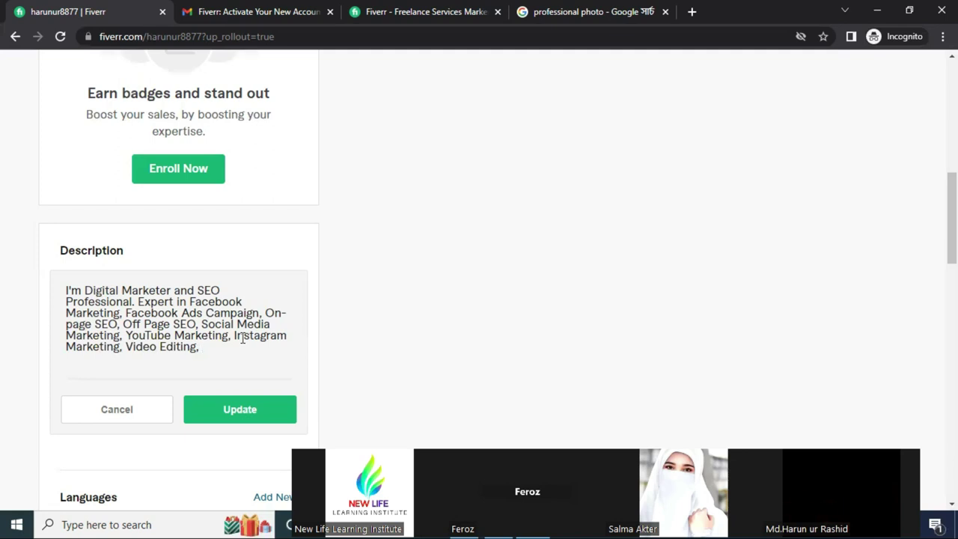
{"action": "type", "text": "Email M arketing,"}
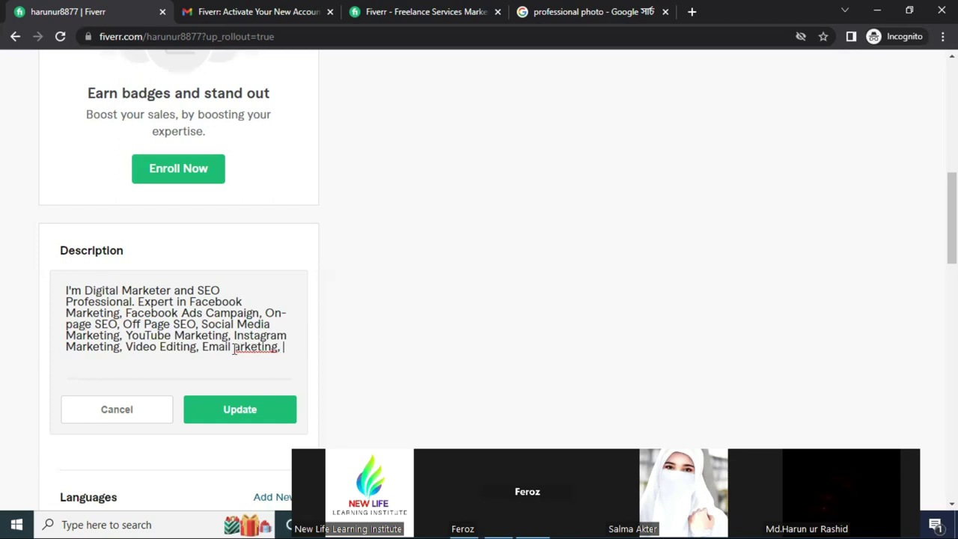
{"action": "left_click", "coordinate": [233, 347]}
{"action": "type", "text": "M"}
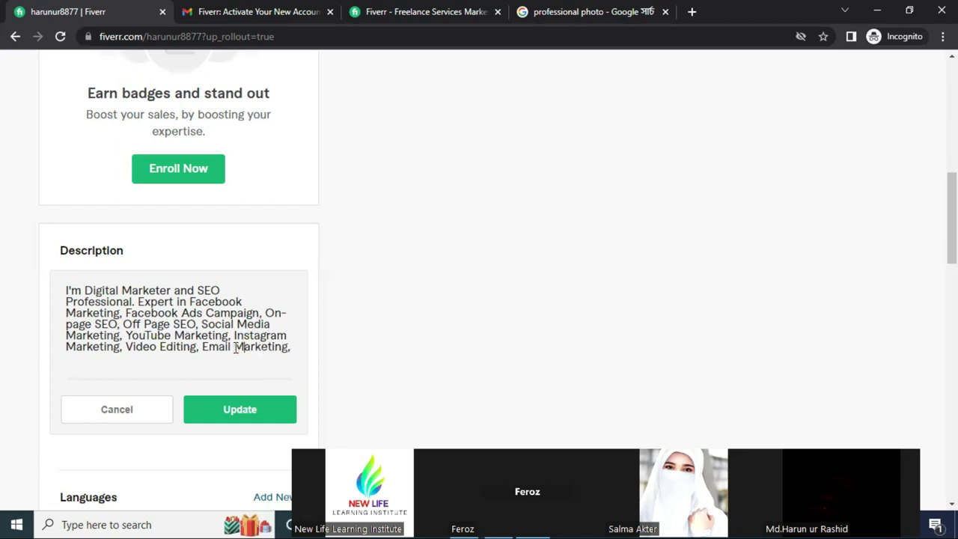
{"action": "left_click", "coordinate": [290, 347]}
- Enter "Woocemores" as the next skill, look up its spelling on Google and copy "Woocomarece" from the search
{"action": "type", "text": "Woocemores"}
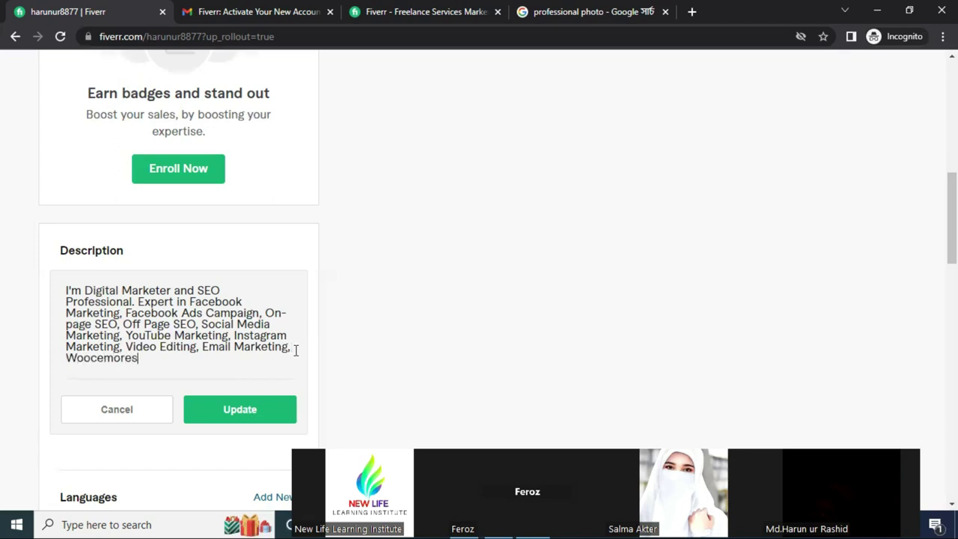
{"action": "right_click", "coordinate": [117, 360]}
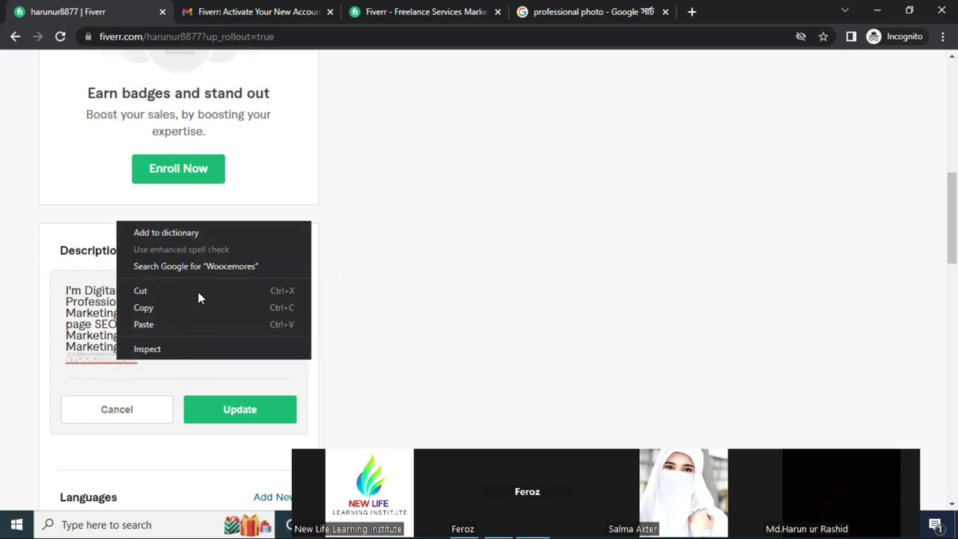
{"action": "left_click", "coordinate": [226, 267]}
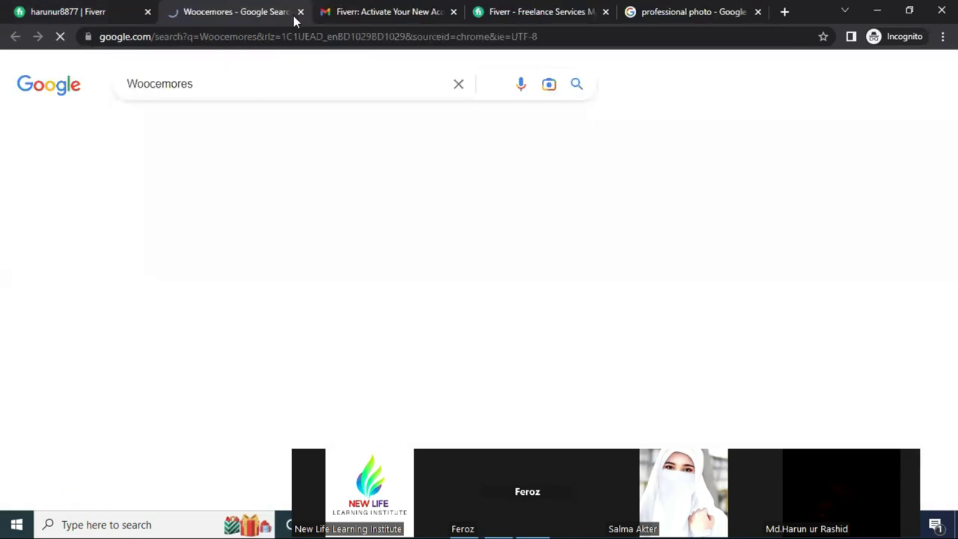
{"action": "left_click", "coordinate": [280, 185]}
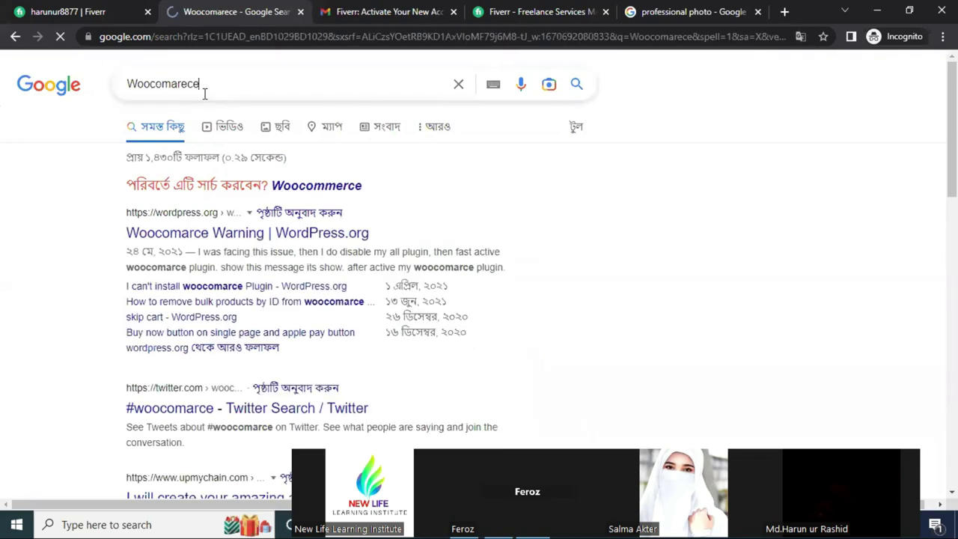
{"action": "double_click", "coordinate": [204, 88]}
{"action": "left_click", "coordinate": [60, 11]}
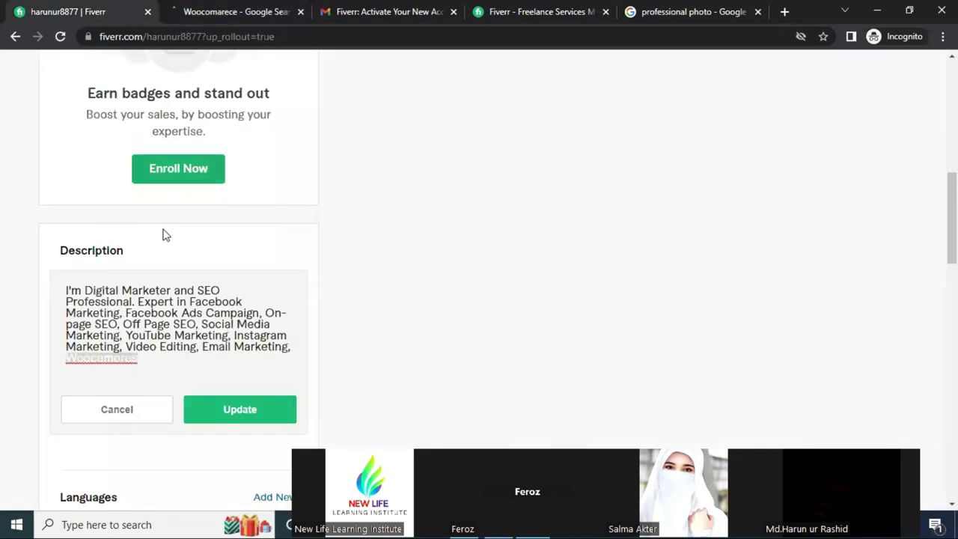
- Replace "Woocemores" in the description with "Woocomarece" and add "Product upload" after it
{"action": "left_click", "coordinate": [120, 359]}
{"action": "key", "text": "ctrl+a"}
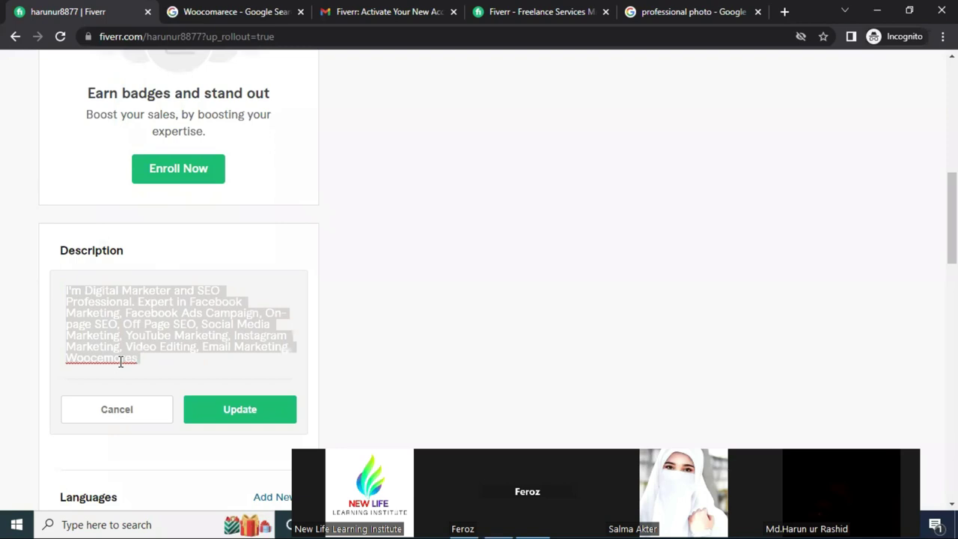
{"action": "left_click", "coordinate": [138, 359]}
{"action": "left_click_drag", "start_coordinate": [140, 359], "coordinate": [63, 357]}
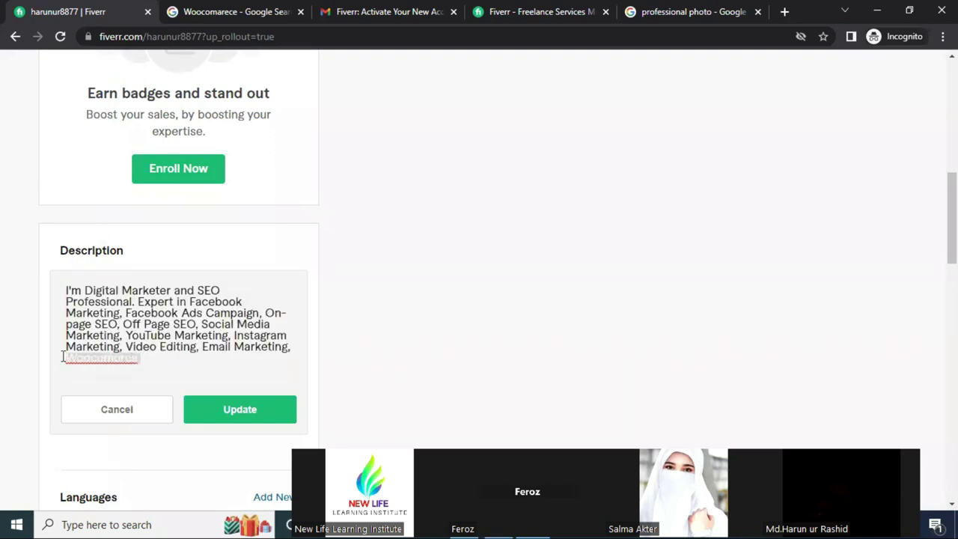
{"action": "type", "text": "Woocomarece"}
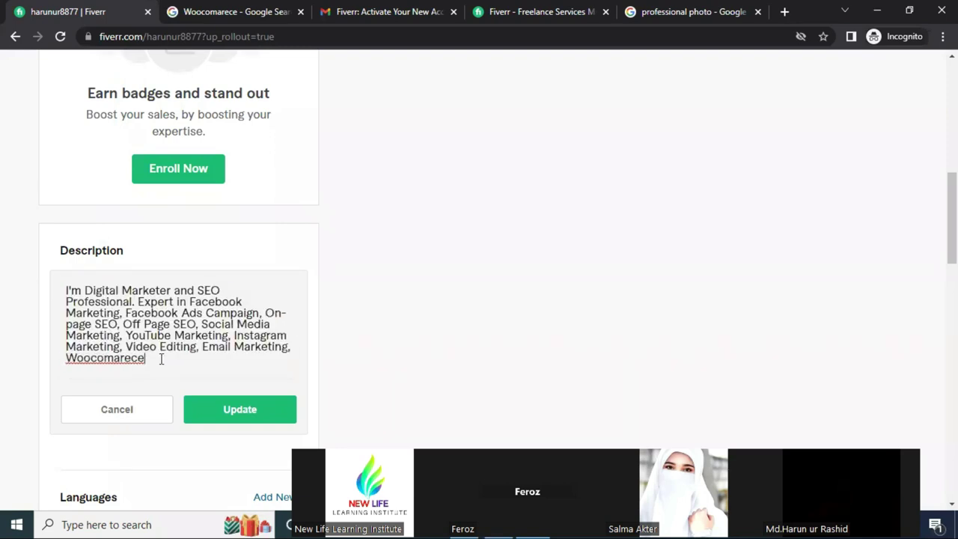
{"action": "type", "text": "Product upload"}
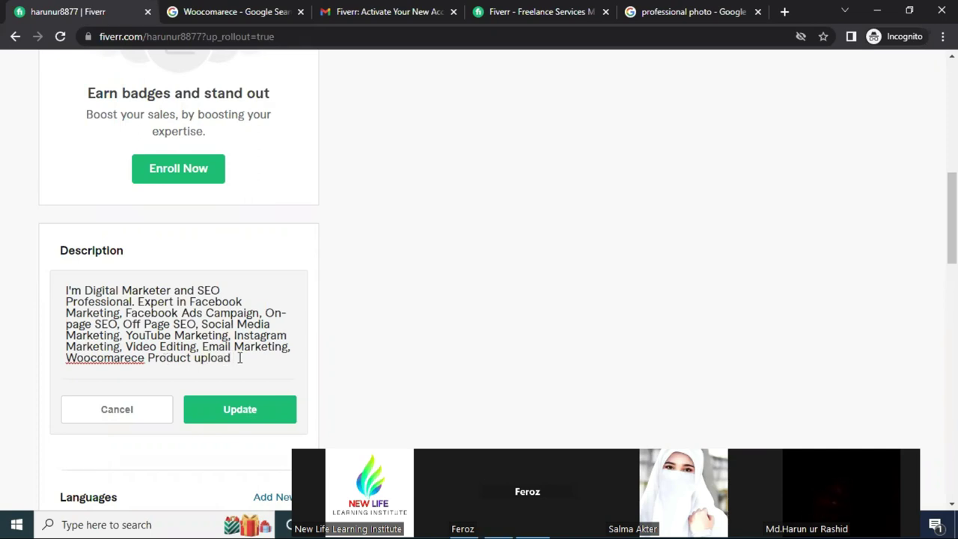
- Add "and backlinks" after "Product upload", choosing the suggested plural spelling
{"action": "key", "text": "BackSpace"}
{"action": "type", "text": ","}
{"action": "type", "text": "and"}
{"action": "type", "text": "Abcklink"}
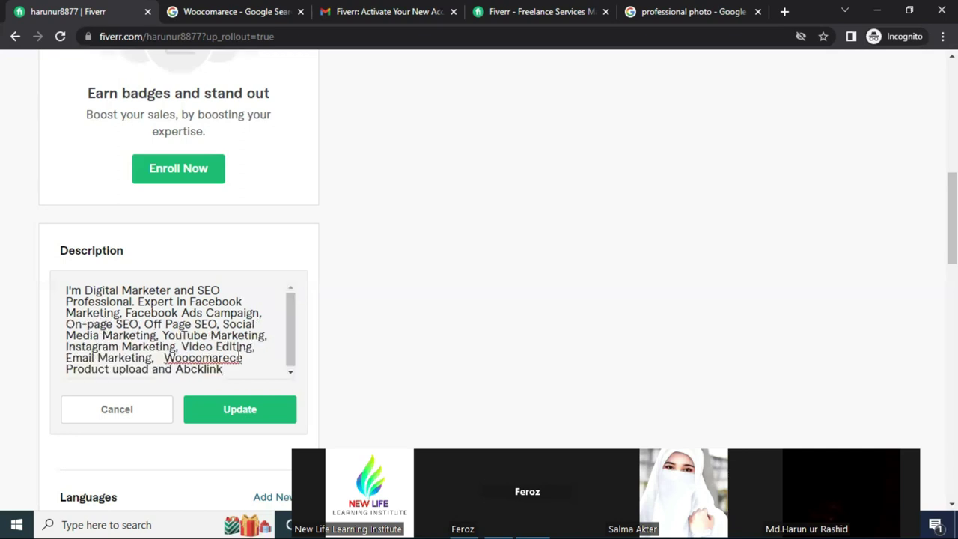
{"action": "left_click", "coordinate": [178, 368]}
{"action": "key", "text": "BackSpace"}
{"action": "right_click", "coordinate": [180, 372]}
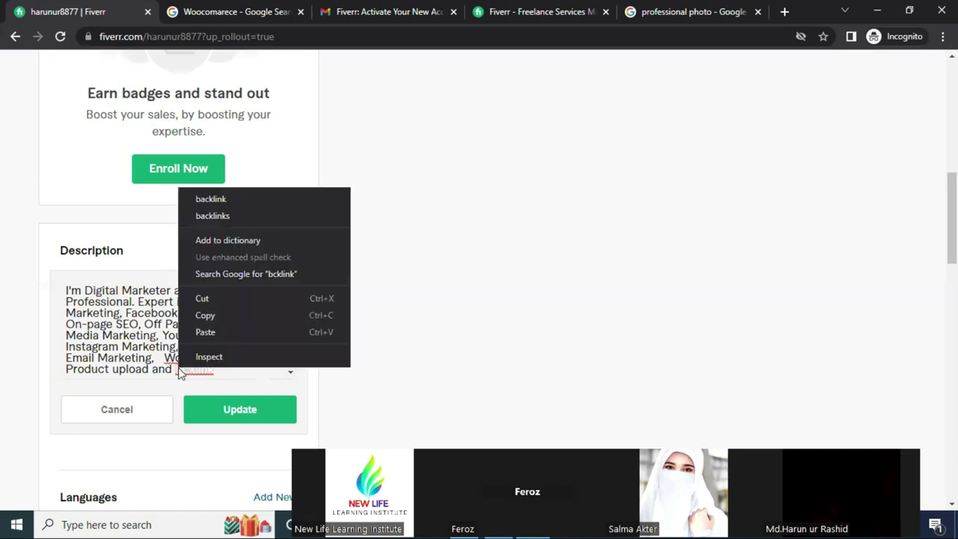
{"action": "left_click", "coordinate": [242, 216]}
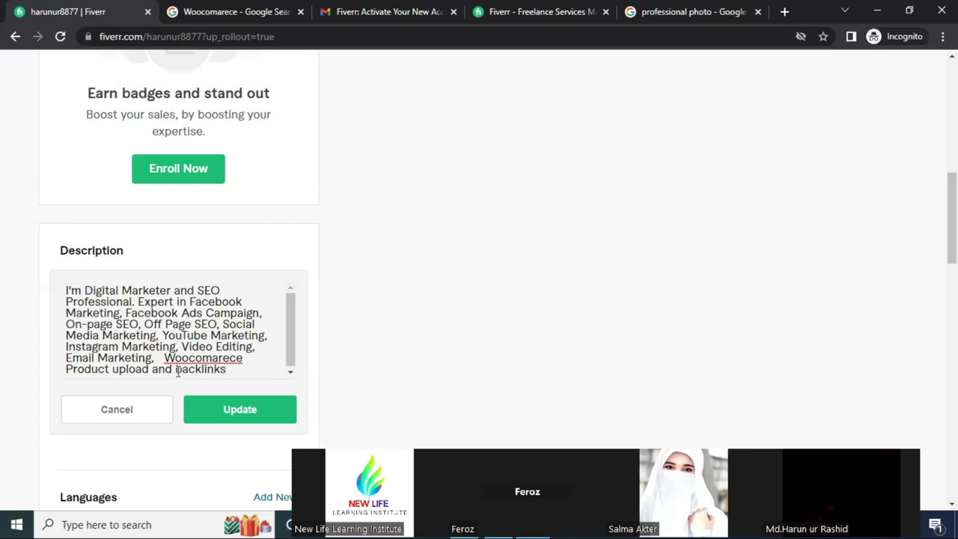
- End the skills sentence with a full stop directly after "backlinks"
{"action": "left_click_drag", "start_coordinate": [178, 372], "coordinate": [225, 368]}
{"action": "left_click", "coordinate": [234, 364]}
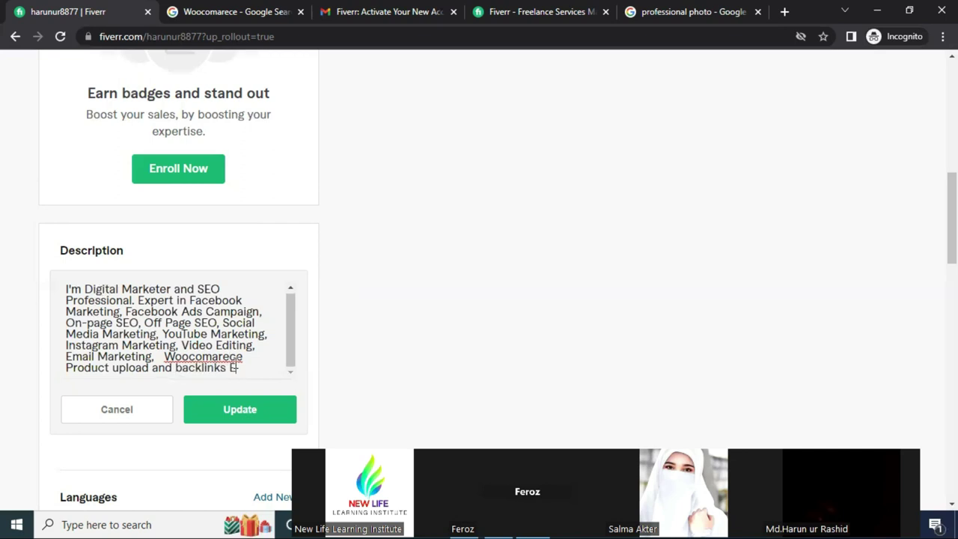
{"action": "key", "text": "BackSpace"}
{"action": "key", "text": "BackSpace"}
{"action": "type", "text": "."}
- Review the two description sentences, remove the extra spaces before "Woocomarece" and save the description
{"action": "left_click_drag", "start_coordinate": [66, 289], "coordinate": [133, 300]}
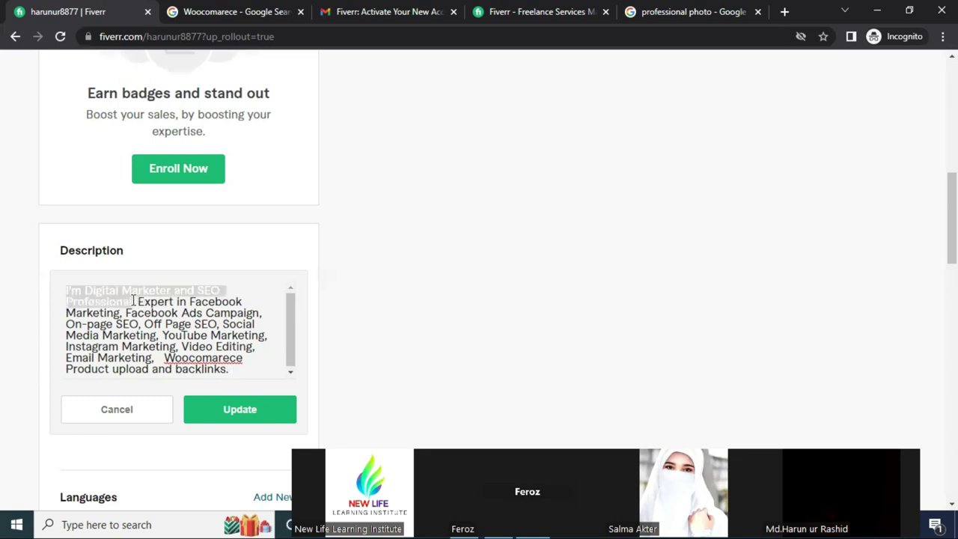
{"action": "left_click", "coordinate": [133, 301]}
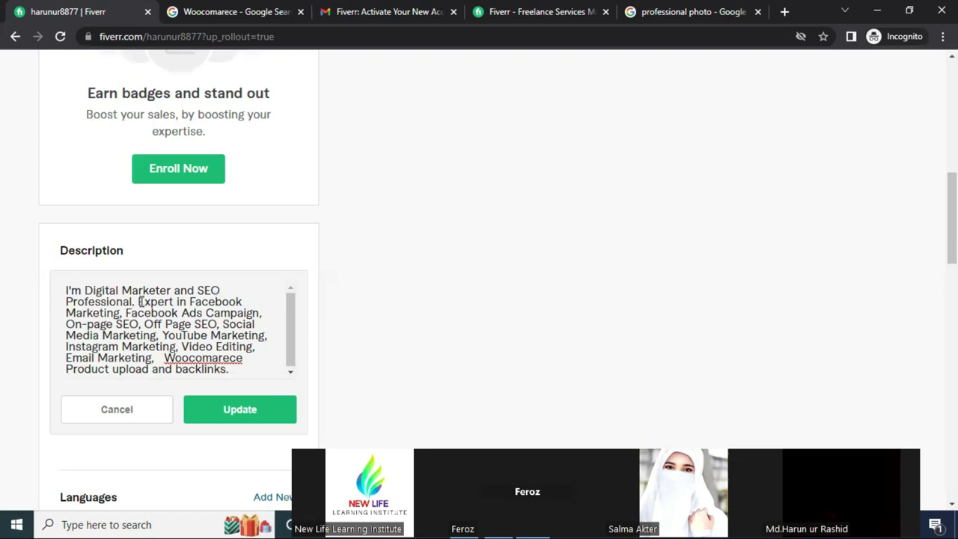
{"action": "left_click_drag", "start_coordinate": [137, 301], "coordinate": [249, 364]}
{"action": "left_click", "coordinate": [250, 366]}
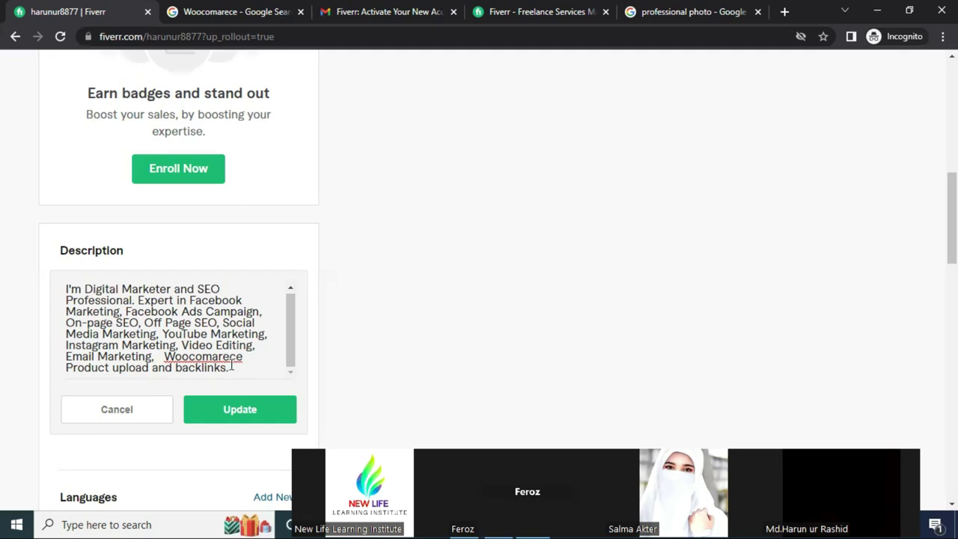
{"action": "scroll", "coordinate": [230, 351], "scroll_direction": "down", "scroll_amount": 1}
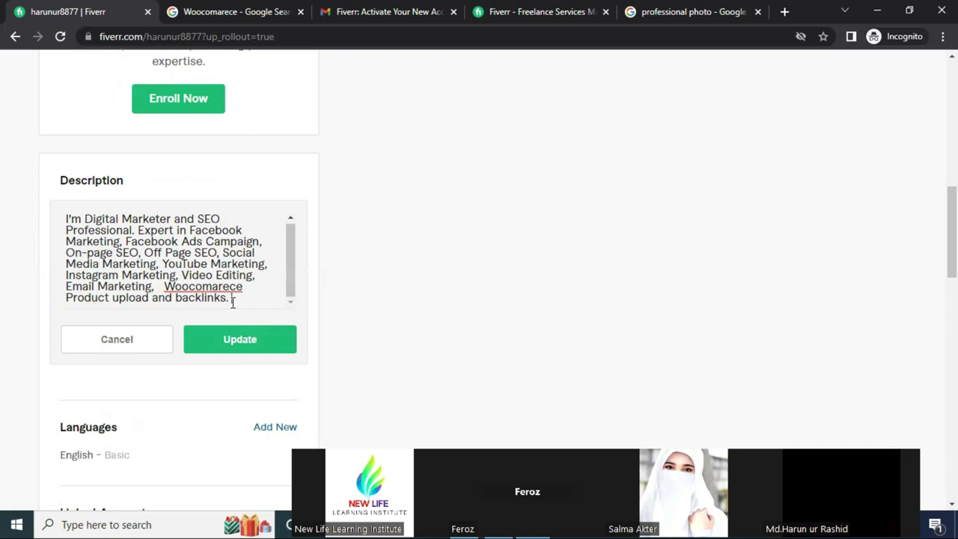
{"action": "left_click", "coordinate": [164, 288]}
{"action": "key", "text": "BackSpace"}
{"action": "key", "text": "BackSpace"}
{"action": "left_click", "coordinate": [238, 299]}
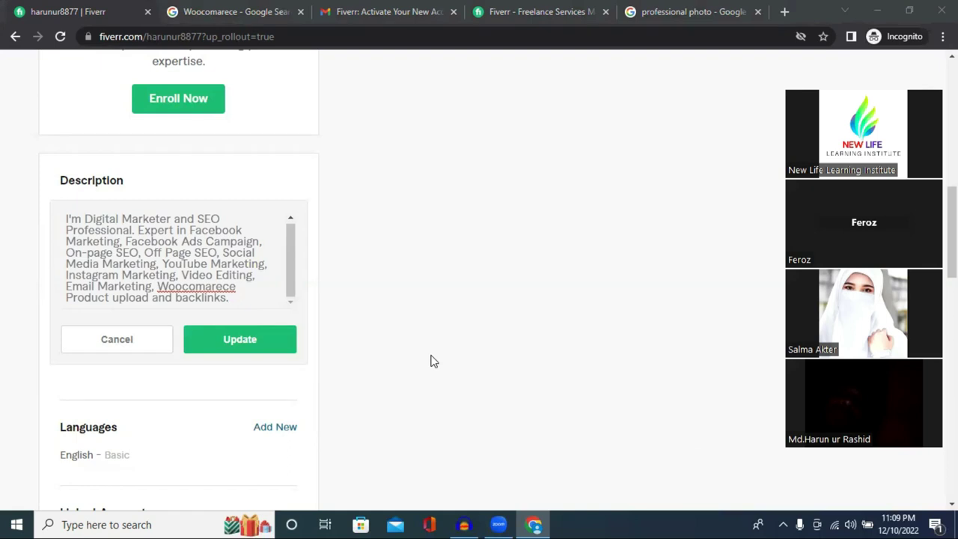
{"action": "left_click", "coordinate": [227, 344]}
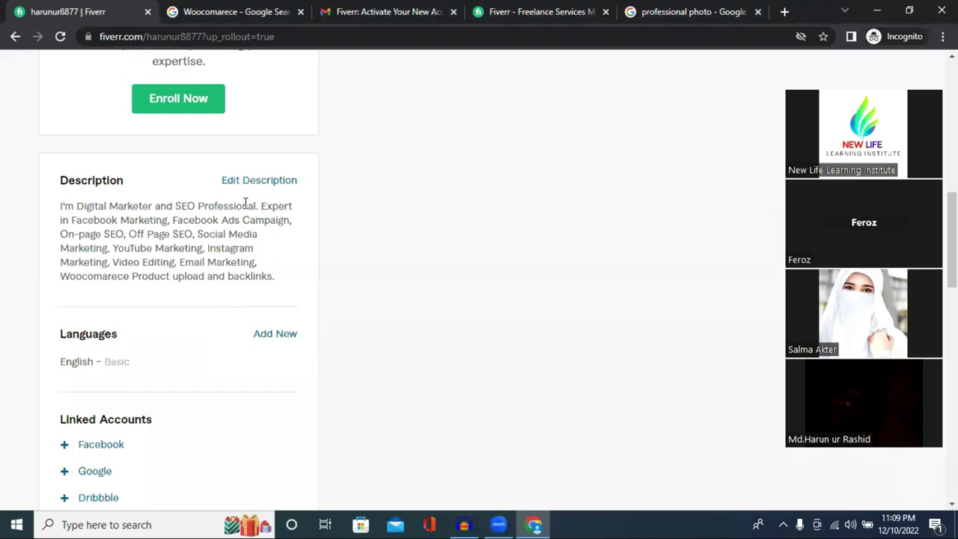
- Reopen the description for editing and start a new sentence "I have Studing" after "backlinks."
{"action": "left_click", "coordinate": [244, 183]}
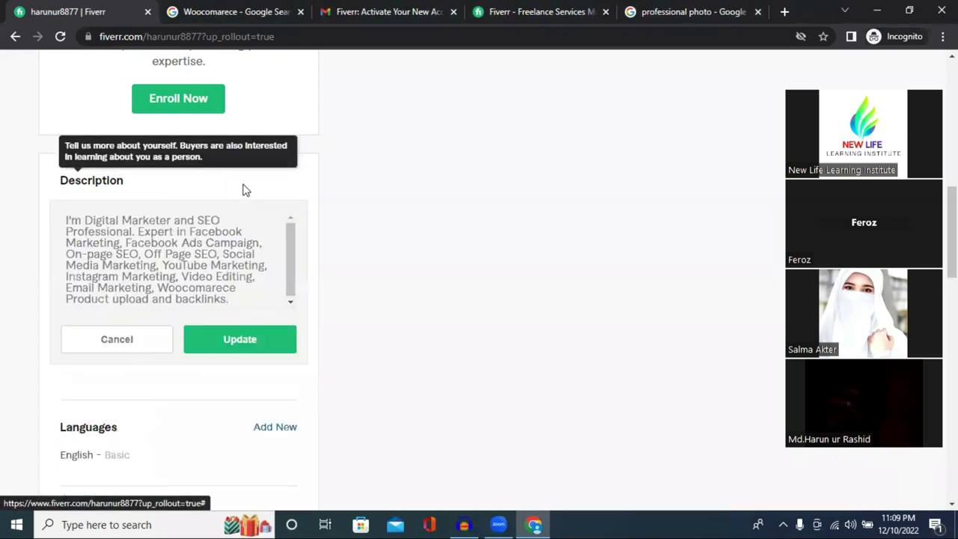
{"action": "left_click", "coordinate": [237, 289]}
{"action": "left_click", "coordinate": [237, 298]}
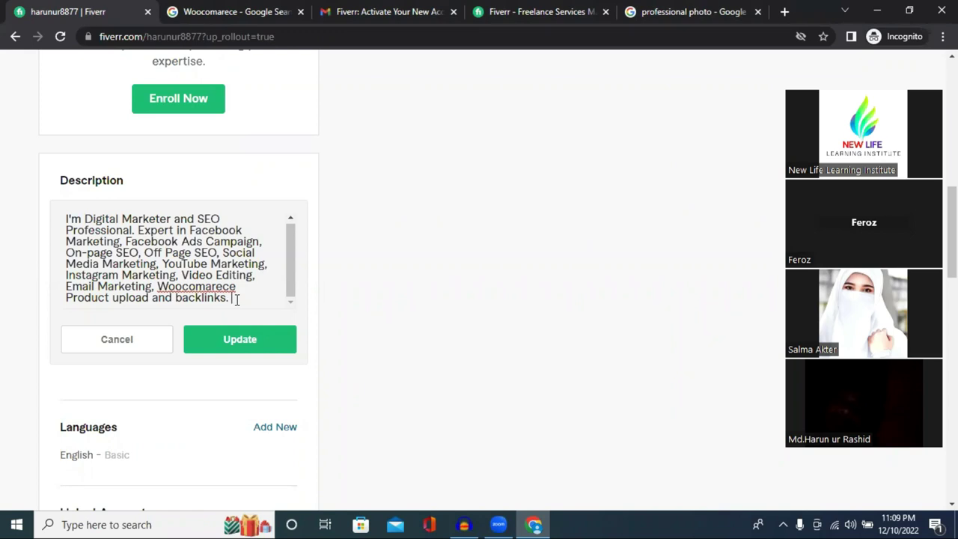
{"action": "type", "text": "Iahve"}
{"action": "left_click", "coordinate": [235, 297]}
{"action": "key", "text": "Delete"}
{"action": "key", "text": "End"}
{"action": "double_click", "coordinate": [247, 295]}
{"action": "type", "text": "have "}
{"action": "type", "text": "Sh"}
{"action": "type", "text": "uding"}
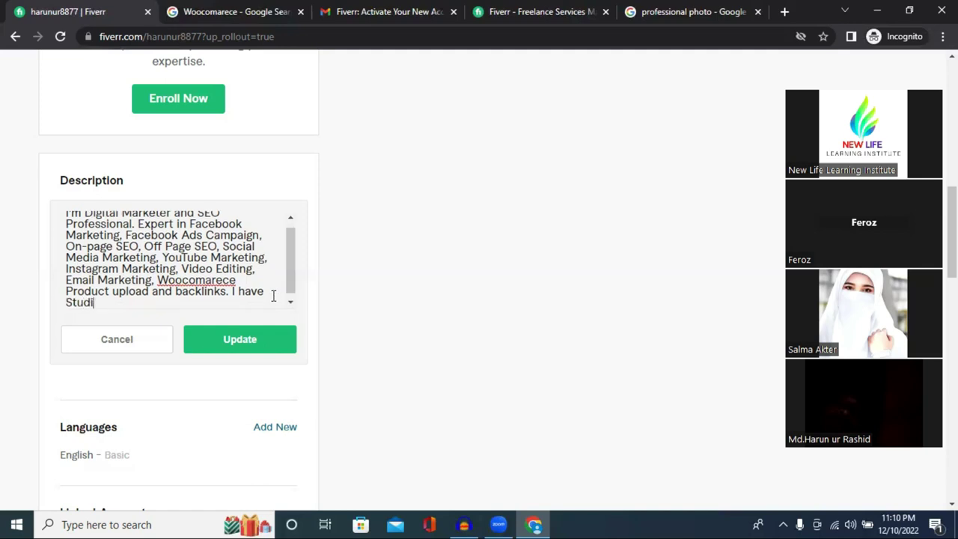
- Correct the misspelled last word of the description to "Studied"
{"action": "right_click", "coordinate": [92, 308]}
{"action": "left_click", "coordinate": [125, 318]}
{"action": "key", "text": "BackSpace"}
{"action": "key", "text": "BackSpace"}
{"action": "key", "text": "BackSpace"}
{"action": "key", "text": "BackSpace"}
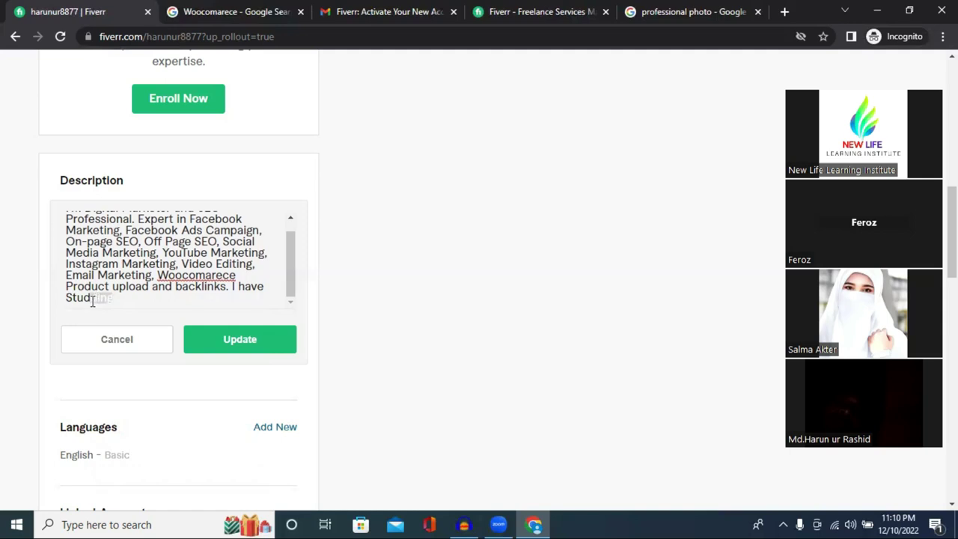
{"action": "type", "text": "ed"}
{"action": "left_click", "coordinate": [90, 302]}
{"action": "type", "text": "i"}
- Continue the sentence after "Studied" with "New life learning it Institute", capitalising "New"
{"action": "left_click", "coordinate": [140, 297]}
{"action": "key", "text": "BackSpace"}
{"action": "type", "text": "new"}
{"action": "key", "text": "BackSpace"}
{"action": "type", "text": "life le"}
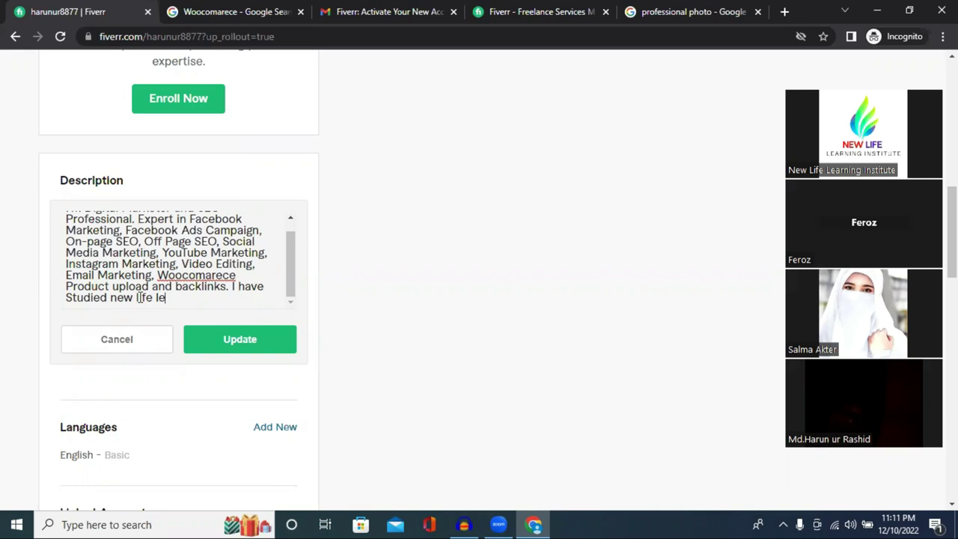
{"action": "type", "text": "arning Institute"}
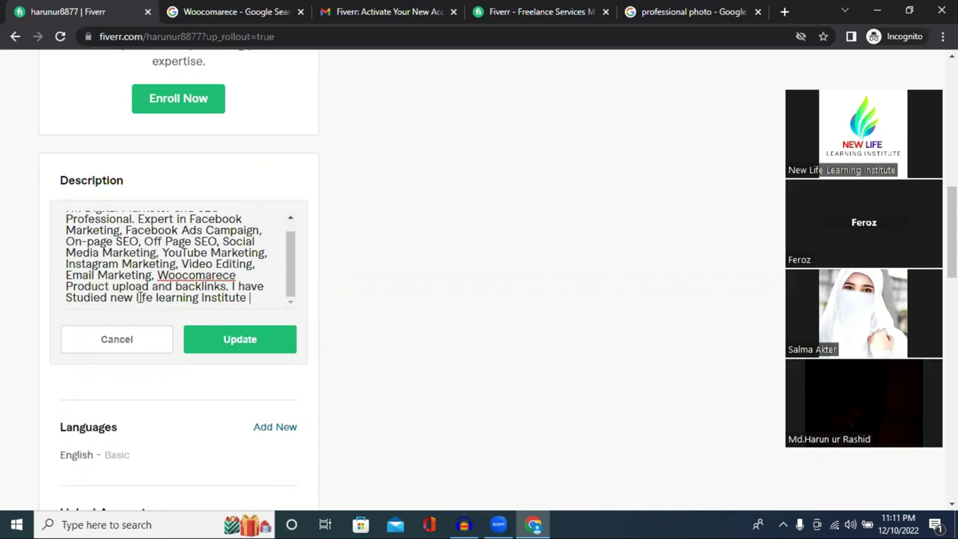
{"action": "left_click", "coordinate": [199, 297]}
{"action": "type", "text": "it"}
{"action": "left_click", "coordinate": [265, 304]}
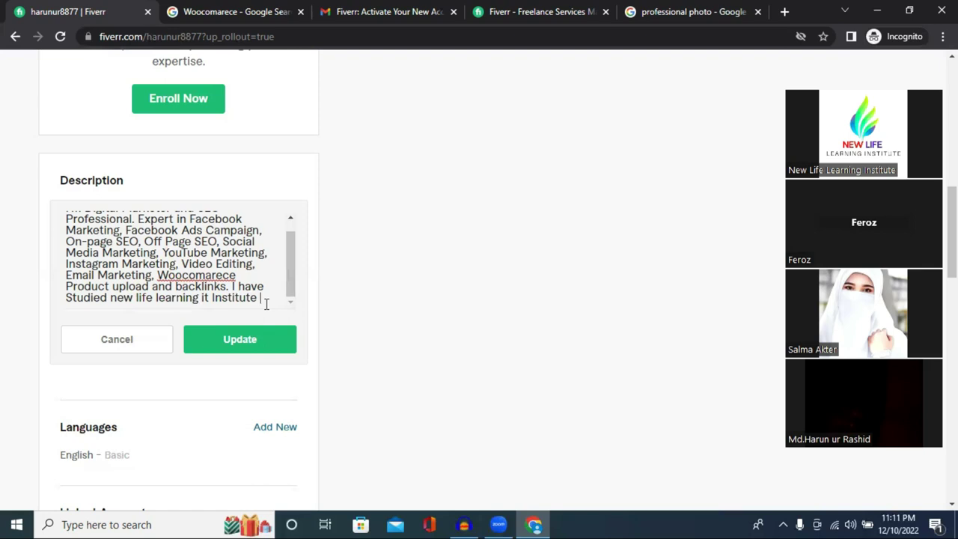
{"action": "left_click", "coordinate": [110, 297]}
{"action": "key", "text": "Delete"}
{"action": "type", "text": "N"}
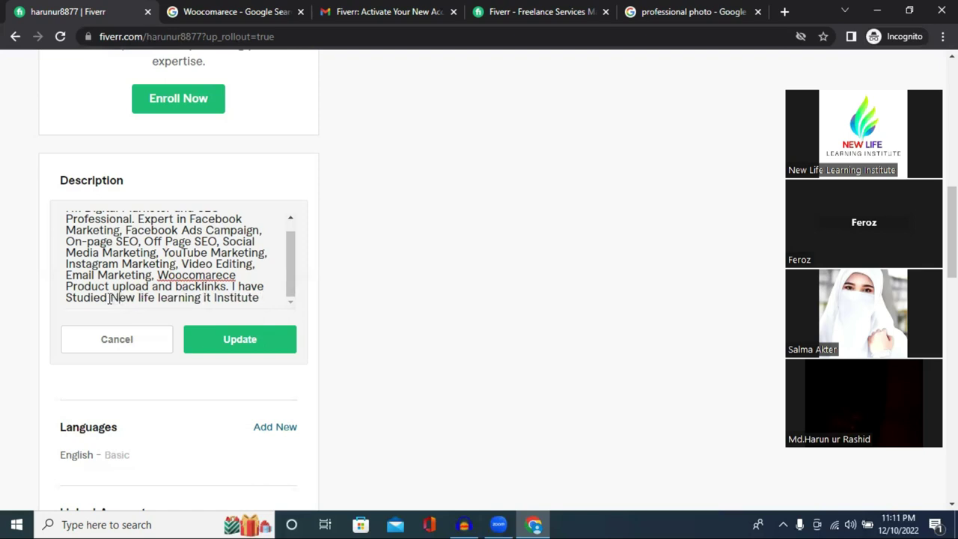
- End the training sentence with "for 1 years." after "Institute"
{"action": "left_click", "coordinate": [265, 297]}
{"action": "type", "text": "foe"}
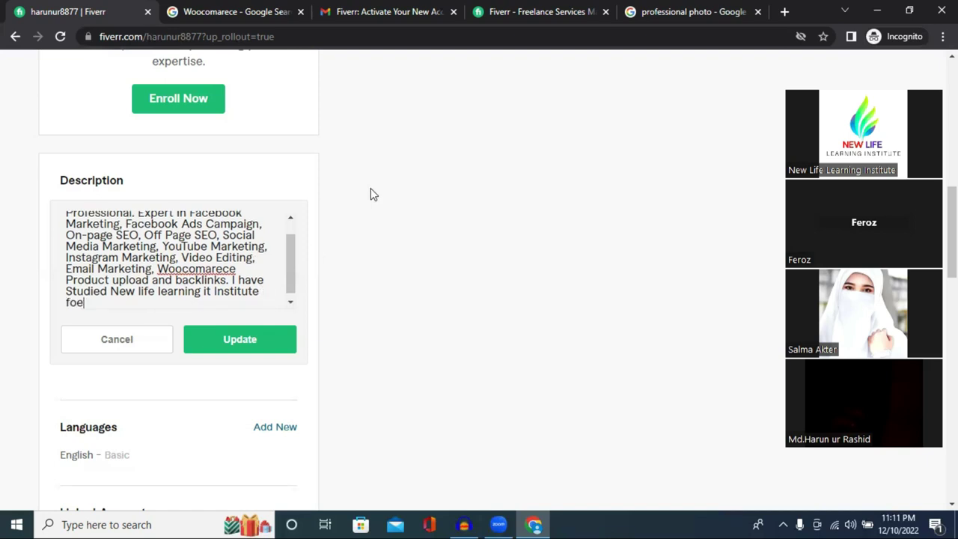
{"action": "key", "text": "BackSpace"}
{"action": "type", "text": "r"}
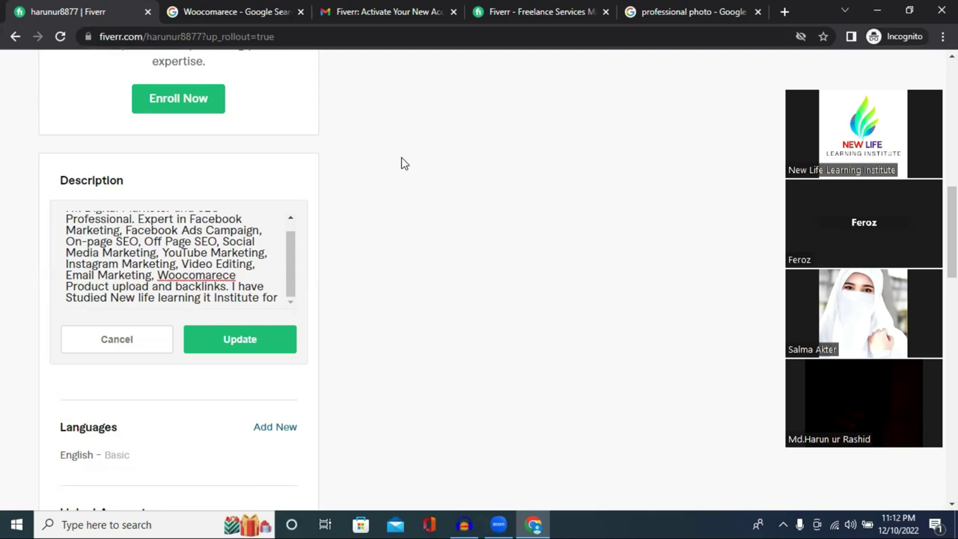
{"action": "type", "text": " 1 y"}
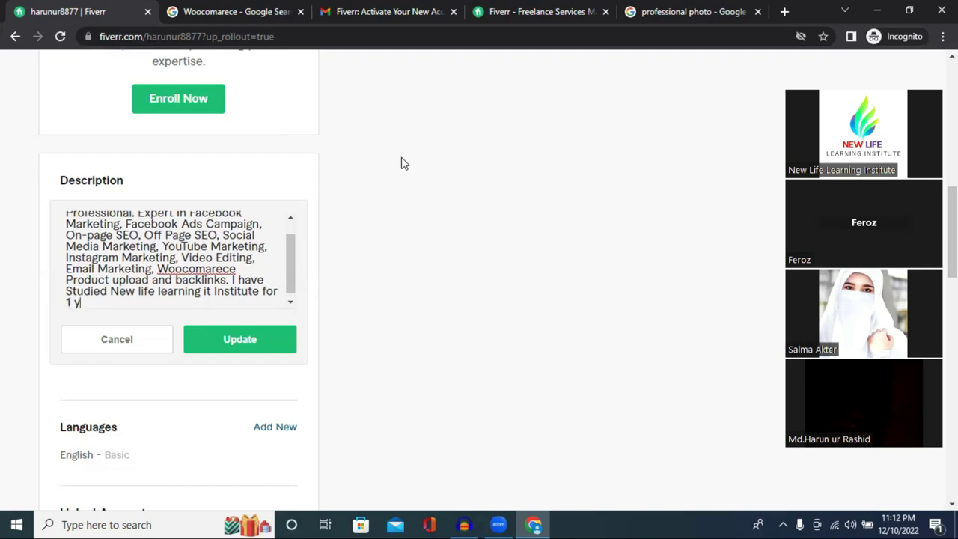
{"action": "type", "text": "ears"}
{"action": "key", "text": "BackSpace"}
{"action": "type", "text": "."}
- Add "I do these thing in very perfectly" as the beginning of the next description sentence
{"action": "type", "text": "I do thes"}
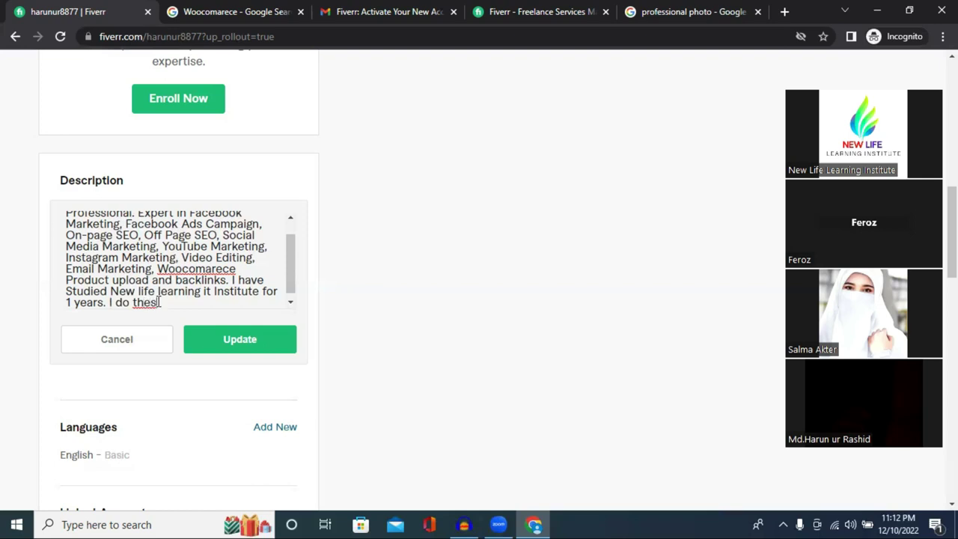
{"action": "type", "text": "e "}
{"action": "type", "text": "thing"}
{"action": "type", "text": "in"}
{"action": "type", "text": "ved"}
{"action": "key", "text": "BackSpace"}
{"action": "type", "text": "r"}
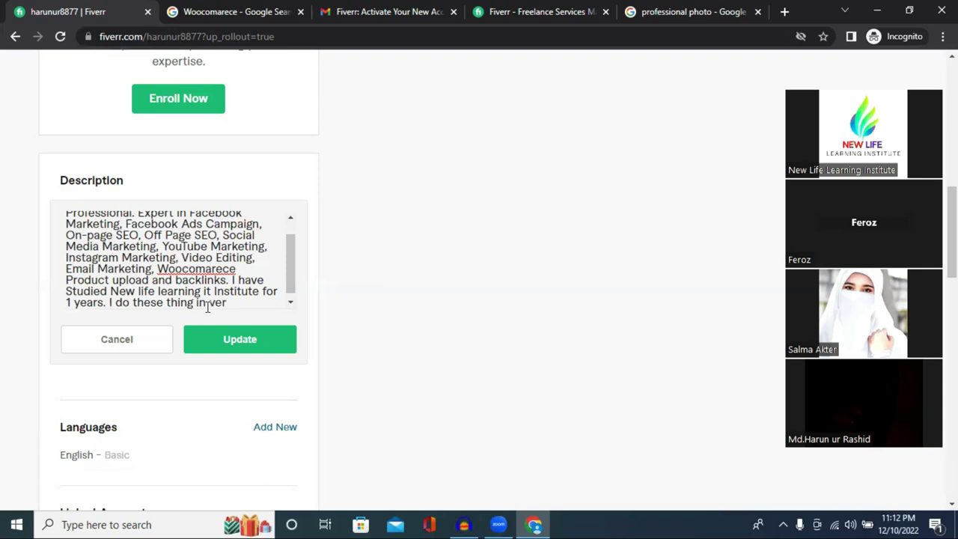
{"action": "type", "text": "y "}
{"action": "type", "text": "per"}
{"action": "type", "text": "fectl"}
{"action": "type", "text": "y"}
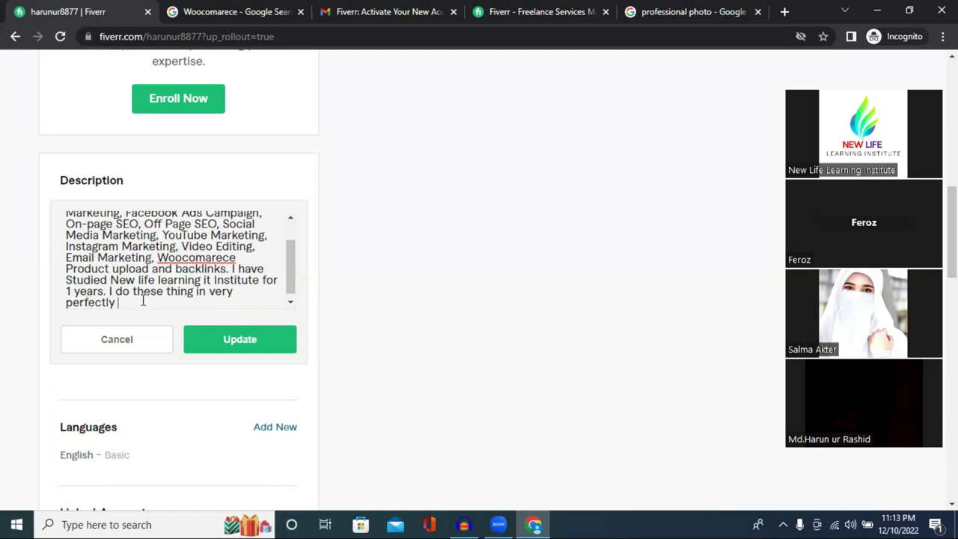
- Change "perfectly" to "perfect way." at the end of the description
{"action": "left_click_drag", "start_coordinate": [124, 302], "coordinate": [106, 303]}
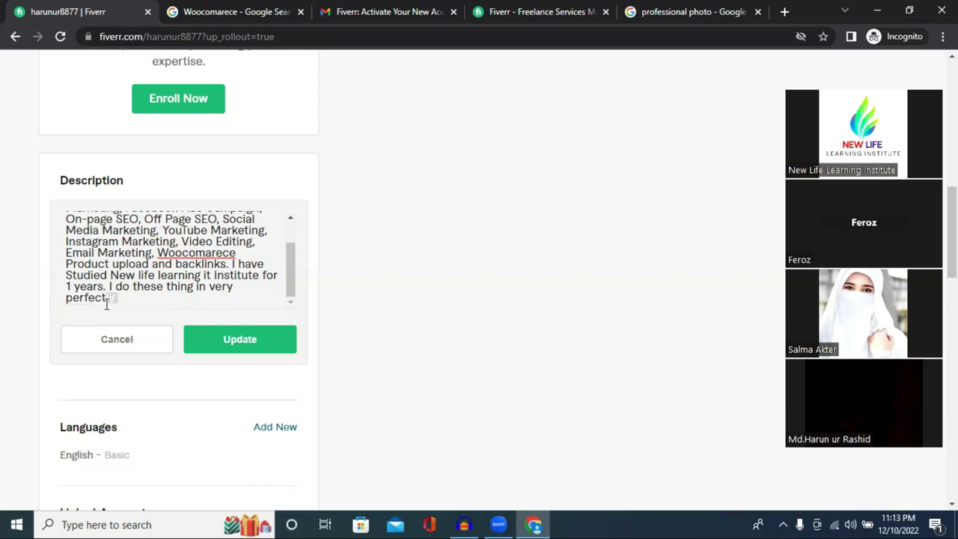
{"action": "key", "text": "BackSpace"}
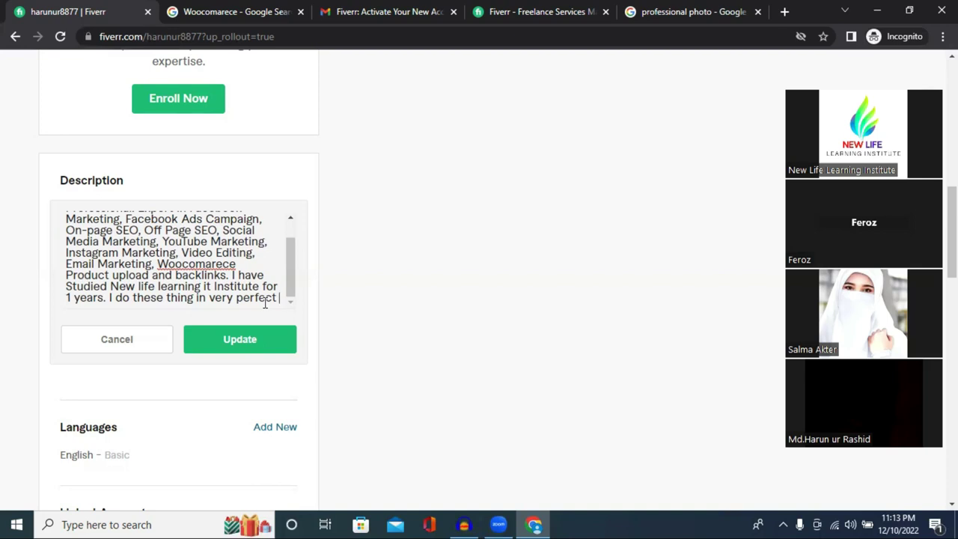
{"action": "type", "text": "way."}
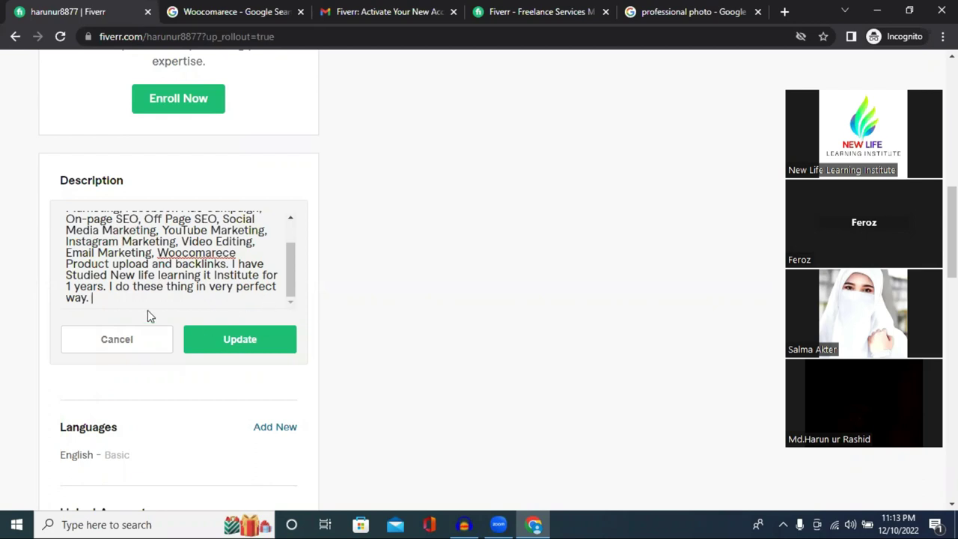
- Add "I have already completed a lot of work" after "perfect way." in the description
{"action": "type", "text": "I have already"}
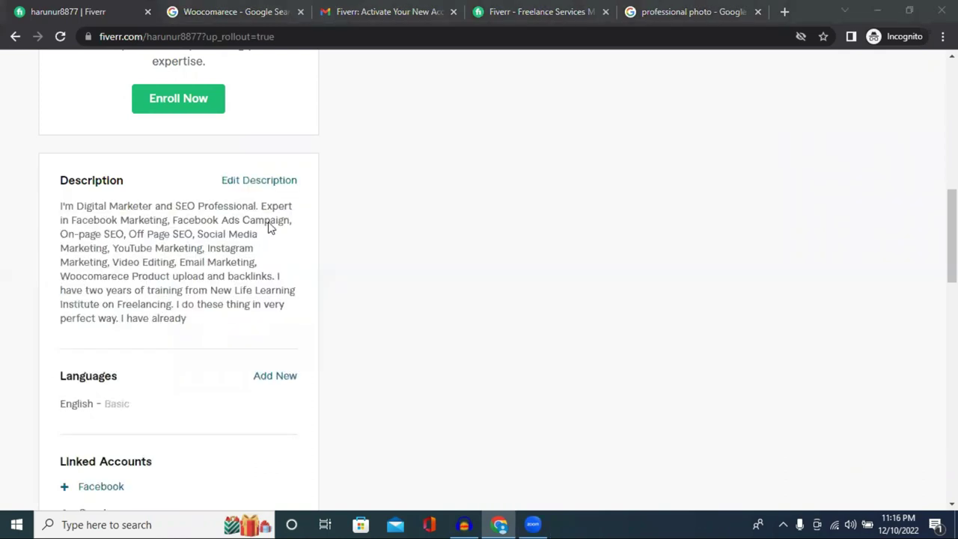
{"action": "left_click", "coordinate": [228, 295]}
{"action": "scroll", "coordinate": [235, 299], "scroll_direction": "down", "scroll_amount": 2}
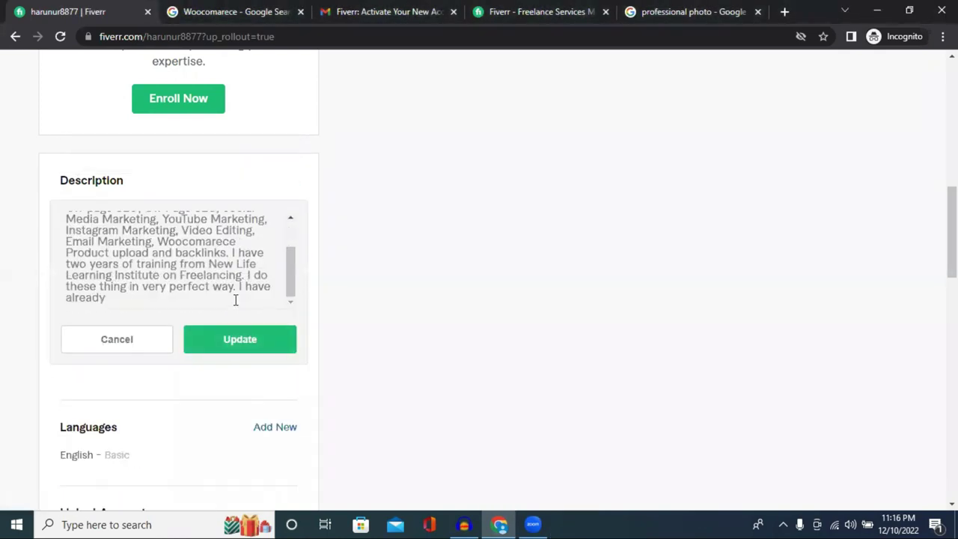
{"action": "key", "text": "BackSpace"}
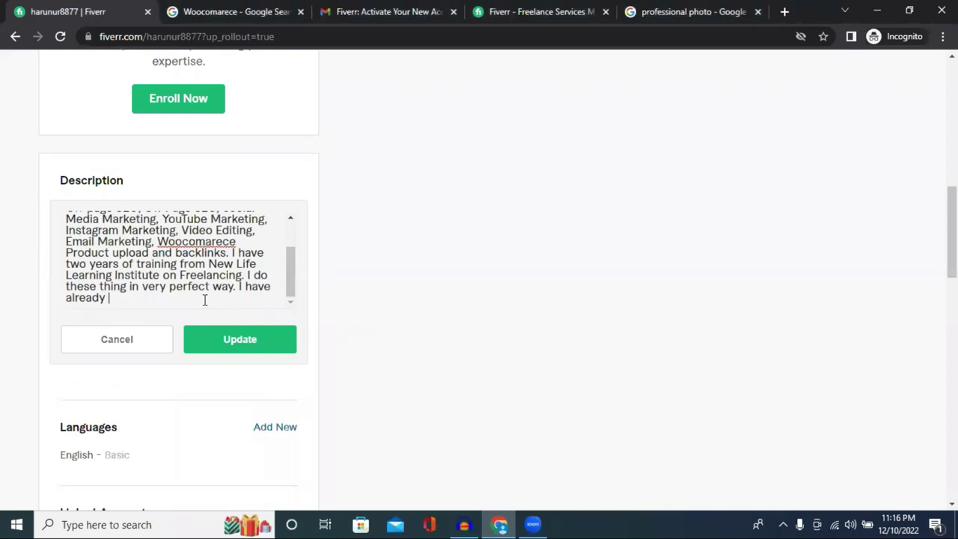
{"action": "type", "text": "completed a lo"}
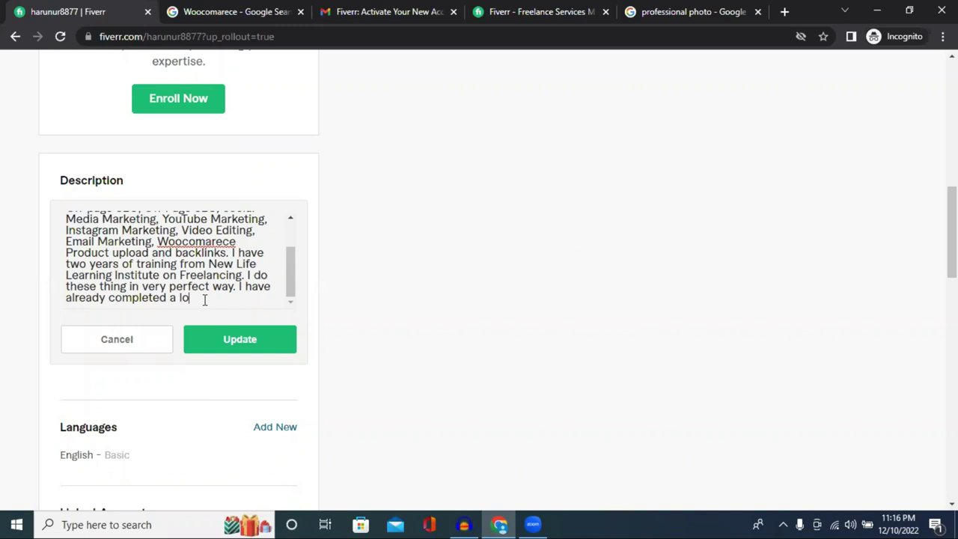
{"action": "type", "text": "t of work"}
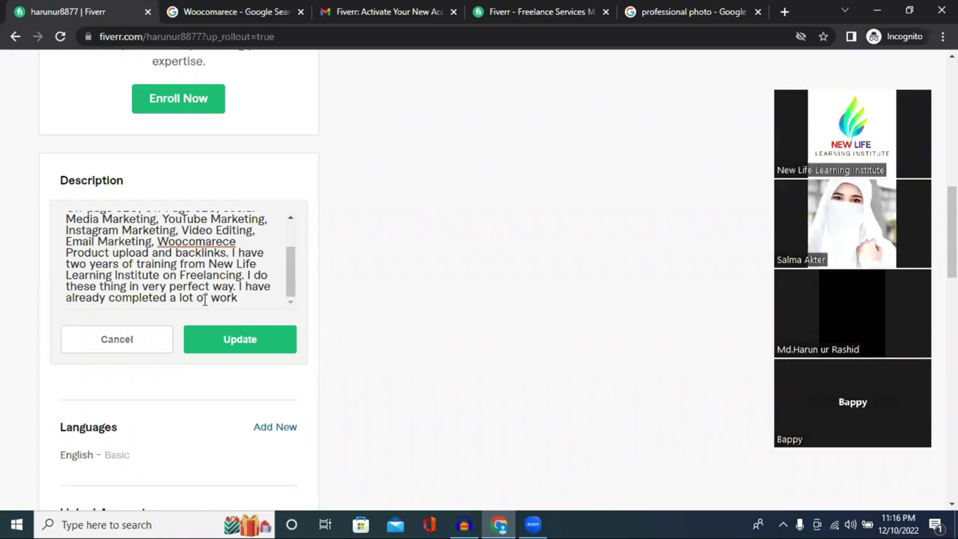
{"action": "type", "text": " any"}
{"action": "key", "text": "BackSpace"}
{"action": "key", "text": "BackSpace"}
{"action": "type", "text": "nd "}
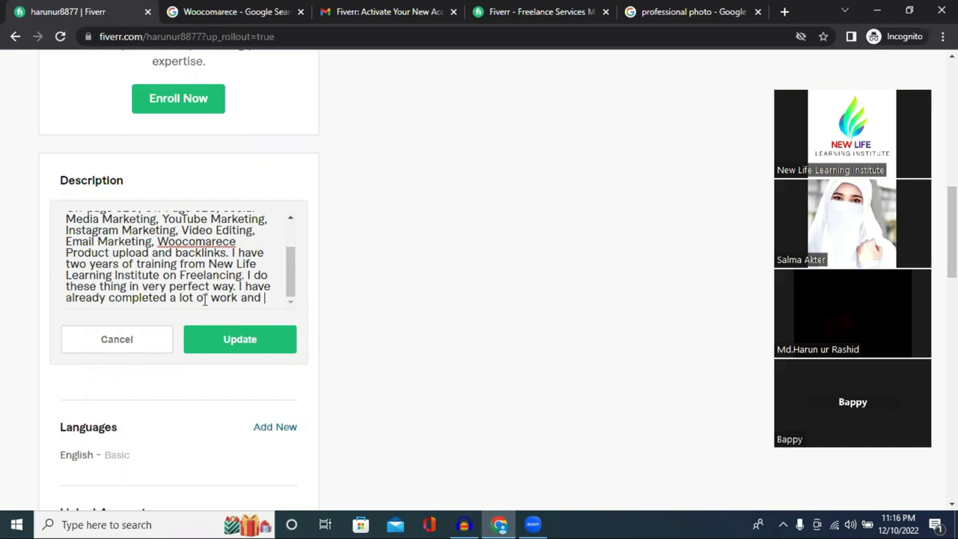
{"action": "type", "text": "my"}
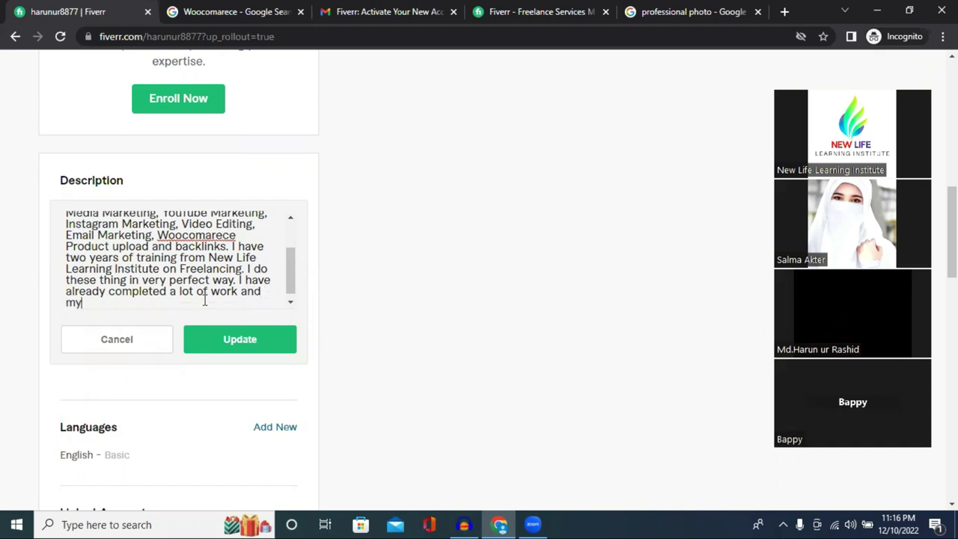
{"action": "type", "text": " clients"}
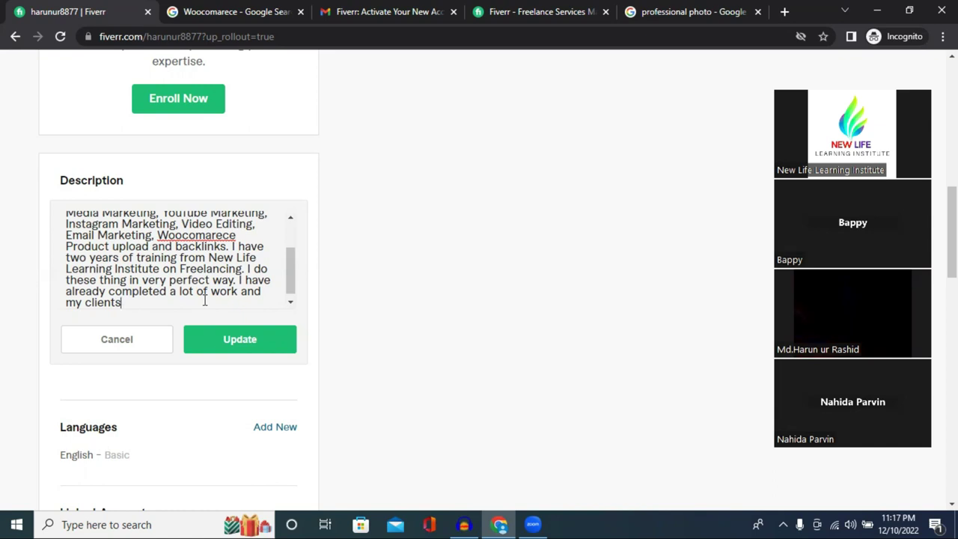
{"action": "type", "text": "have co"}
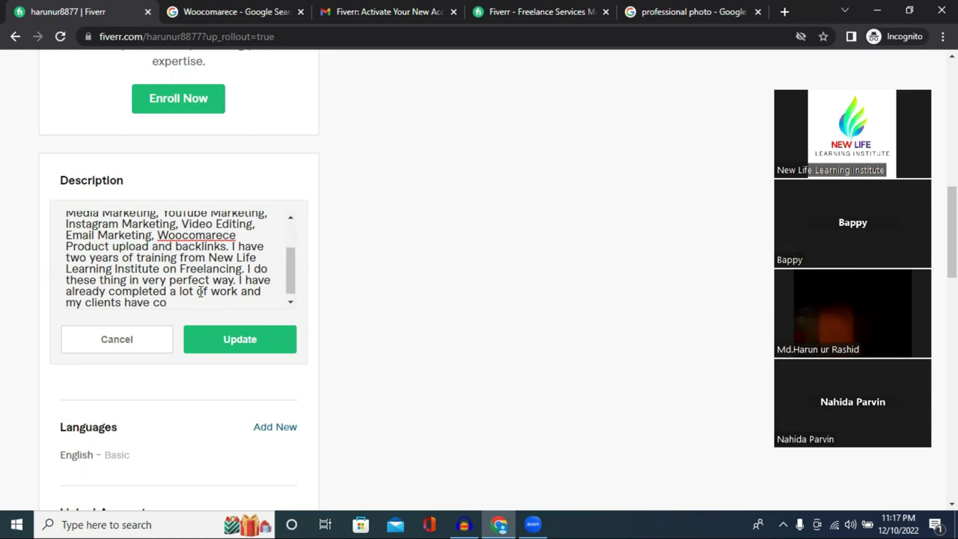
{"action": "left_click_drag", "start_coordinate": [237, 291], "coordinate": [178, 299]}
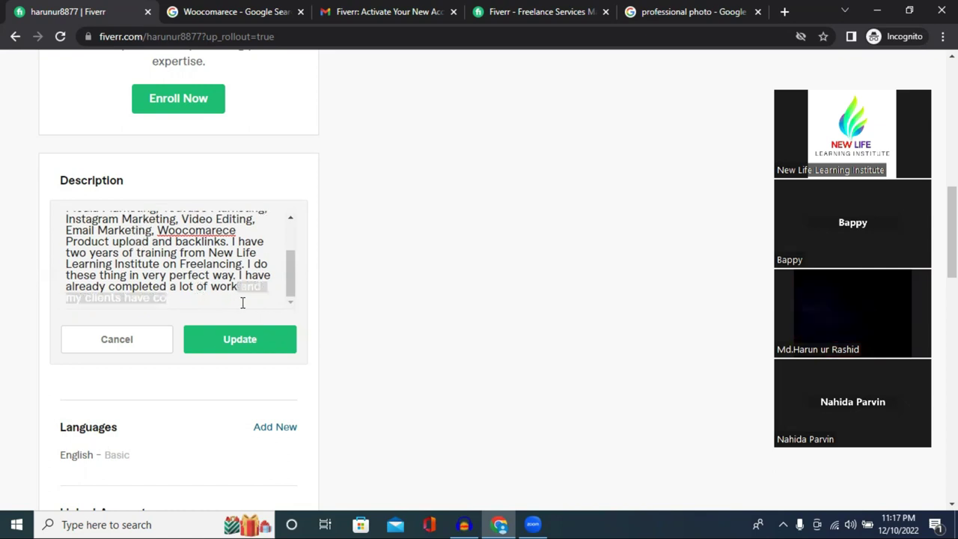
{"action": "key", "text": "BackSpace"}
- End the sentence with a full stop after "work" and save the description
{"action": "type", "text": "."}
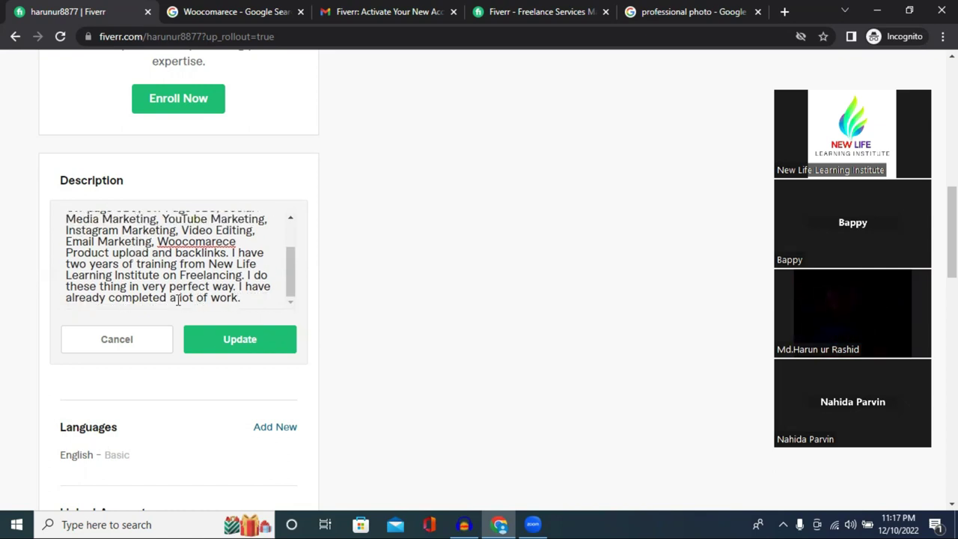
{"action": "left_click", "coordinate": [223, 344]}
- Reopen the description and add "I love helping big or small business." at its end, using the suggested spelling of "business"
{"action": "left_click", "coordinate": [266, 181]}
{"action": "scroll", "coordinate": [241, 299], "scroll_direction": "down", "scroll_amount": 2}
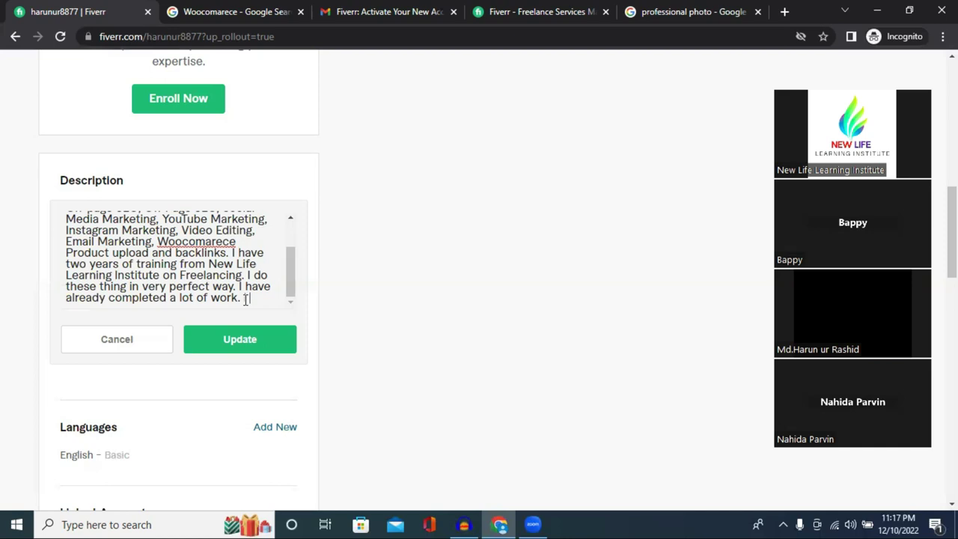
{"action": "type", "text": "I love hel"}
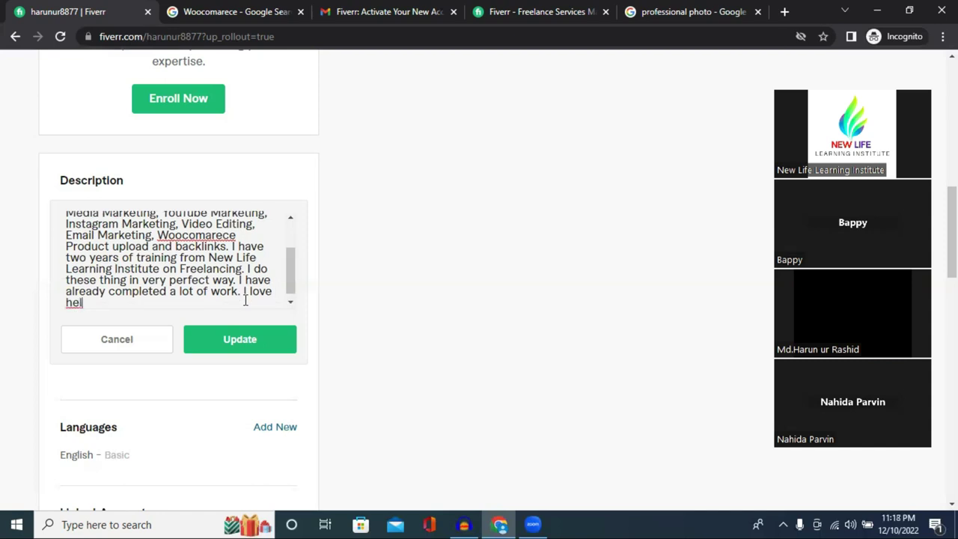
{"action": "type", "text": "ping"}
{"action": "type", "text": "big or sm"}
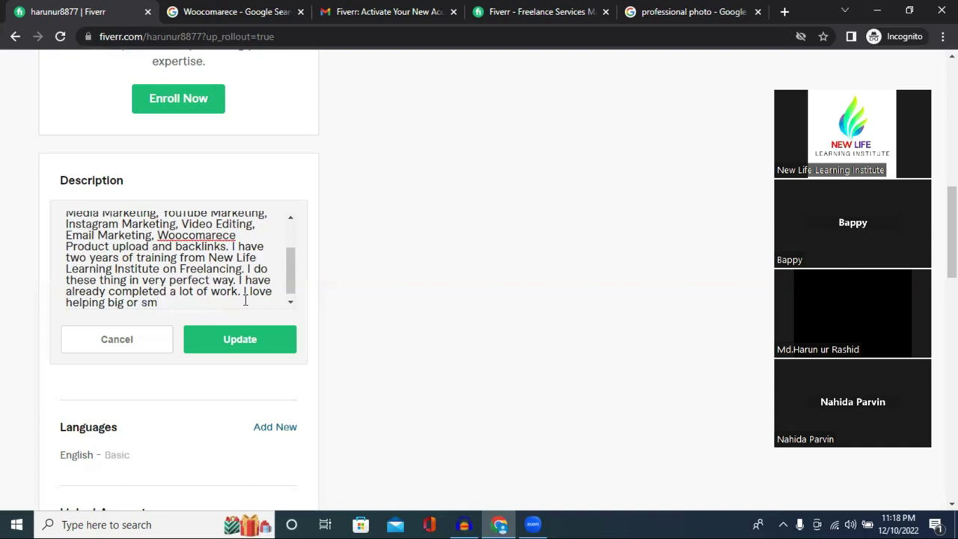
{"action": "type", "text": "all buisess"}
{"action": "right_click", "coordinate": [178, 302]}
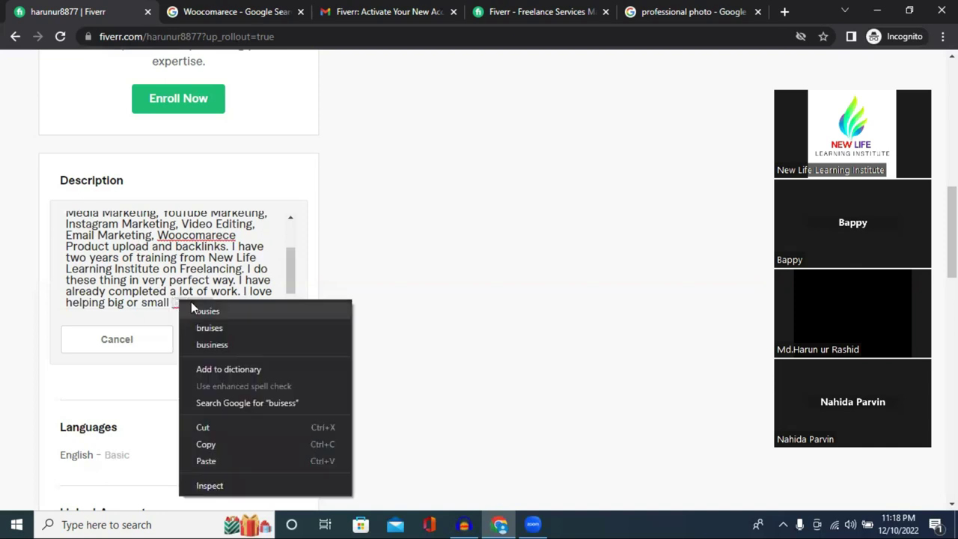
{"action": "left_click", "coordinate": [229, 329]}
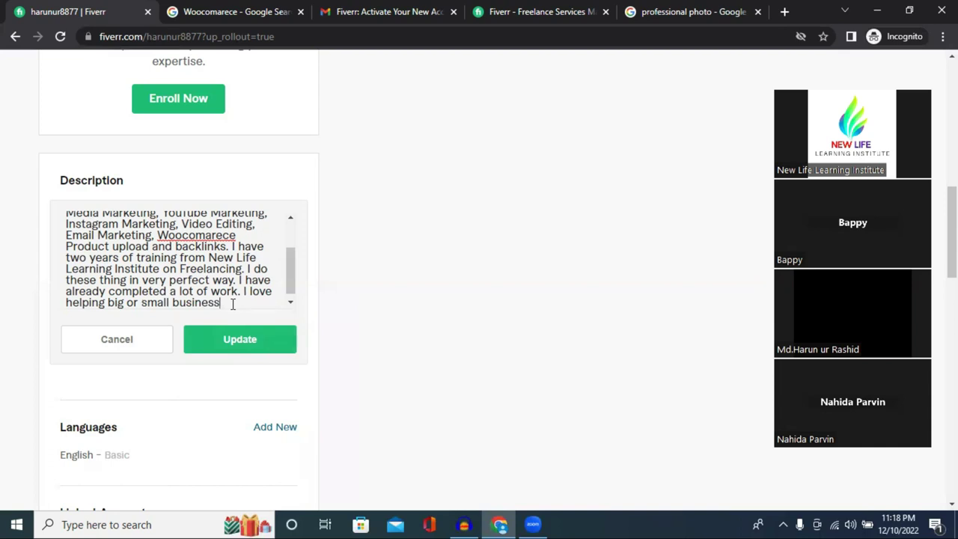
{"action": "type", "text": ". "}
{"action": "type", "text": "All "}
{"action": "type", "text": "I do"}
{"action": "type", "text": " is"}
{"action": "key", "text": "BackSpace"}
{"action": "key", "text": "BackSpace"}
{"action": "key", "text": "BackSpace"}
{"action": "key", "text": "BackSpace"}
{"action": "key", "text": "BackSpace"}
{"action": "key", "text": "BackSpace"}
{"action": "key", "text": "BackSpace"}
{"action": "key", "text": "BackSpace"}
{"action": "key", "text": "BackSpace"}
{"action": "key", "text": "BackSpace"}
{"action": "key", "text": "BackSpace"}
{"action": "key", "text": "BackSpace"}
- Add "I hope you will be happy with my work." after "small business." in the description
{"action": "type", "text": "I hope"}
{"action": "type", "text": "will"}
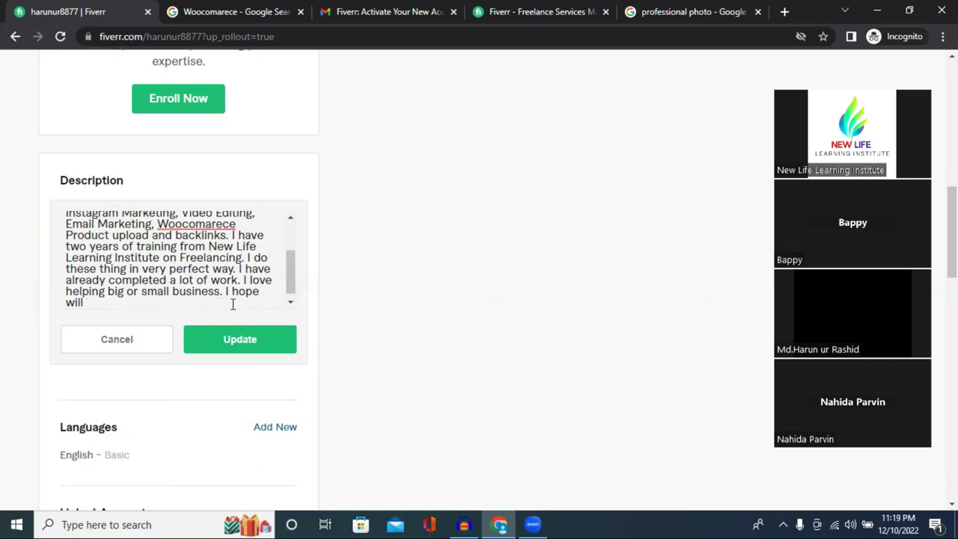
{"action": "left_click", "coordinate": [269, 294]}
{"action": "type", "text": "you"}
{"action": "left_click", "coordinate": [142, 306]}
{"action": "type", "text": "be happy "}
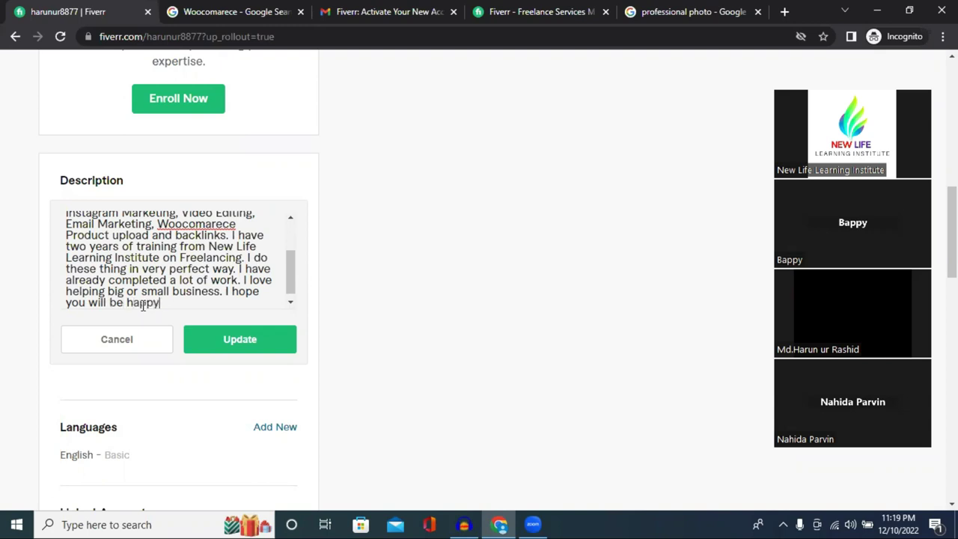
{"action": "type", "text": "with my work. Do"}
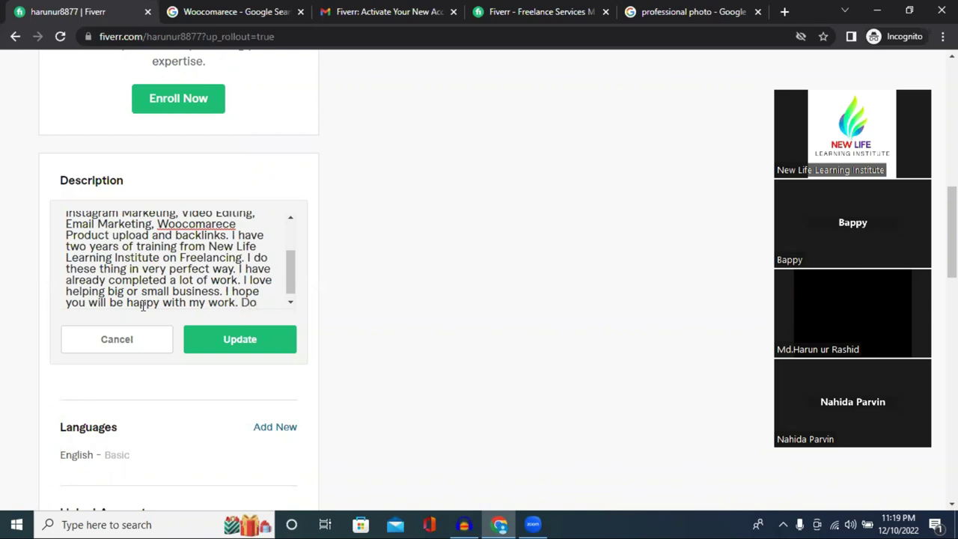
- Continue the description with "Don't hesitate to let me if you have any" after "with my work."
{"action": "type", "text": "'n"}
{"action": "type", "text": "t"}
{"action": "key", "text": "BackSpace"}
{"action": "key", "text": "BackSpace"}
{"action": "key", "text": "BackSpace"}
{"action": "type", "text": "n'"}
{"action": "type", "text": "t "}
{"action": "type", "text": "he"}
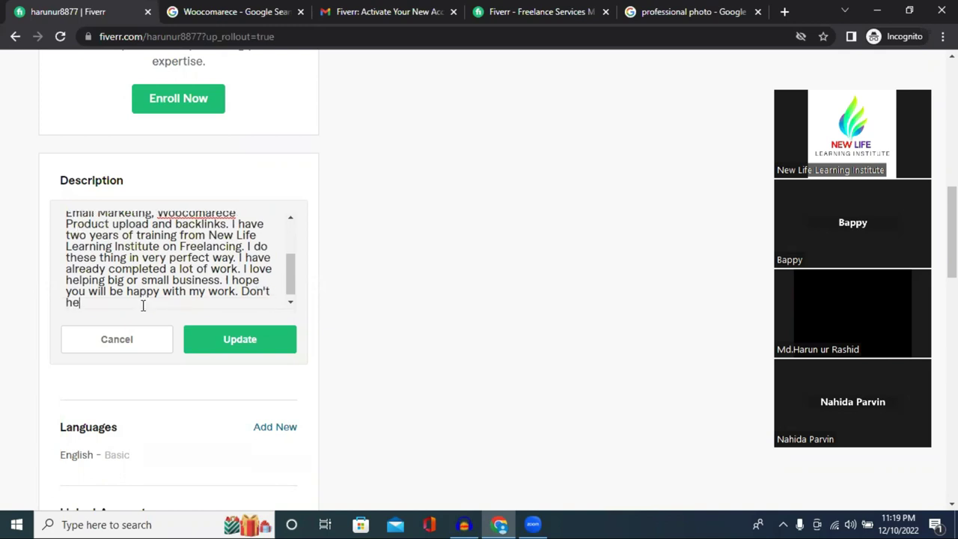
{"action": "type", "text": "sitate to let m,e"}
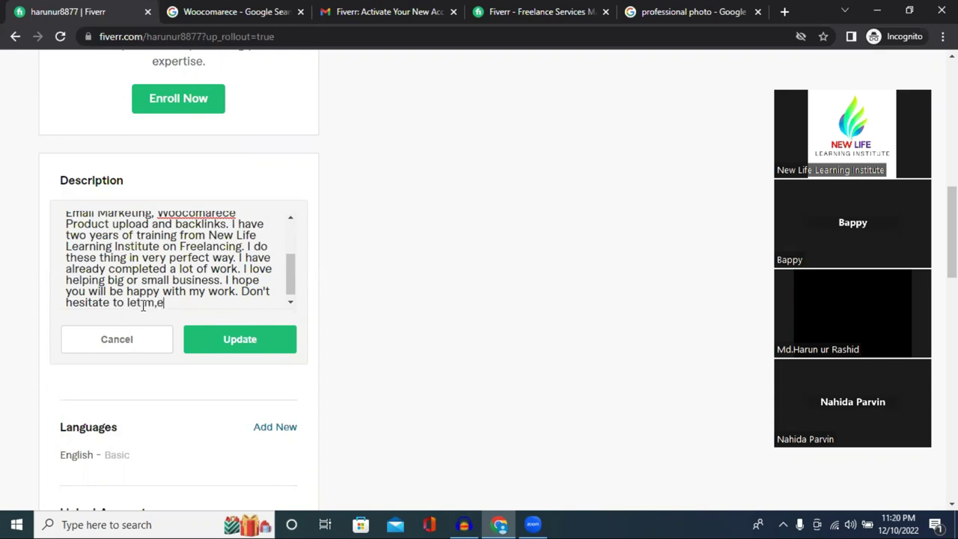
{"action": "key", "text": "BackSpace"}
{"action": "key", "text": "BackSpace"}
{"action": "type", "text": "e if you have any"}
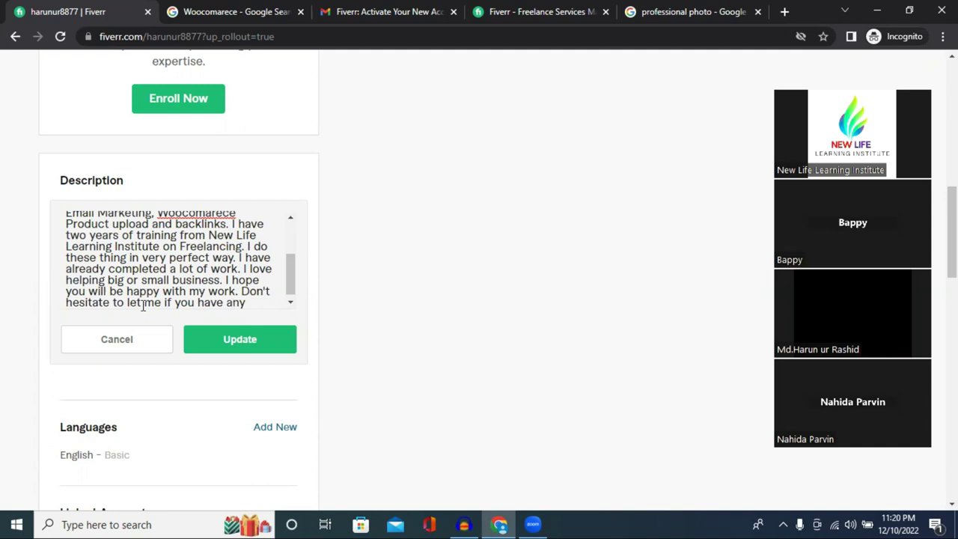
- End the closing sentence with "questions." and save the description
{"action": "type", "text": " question"}
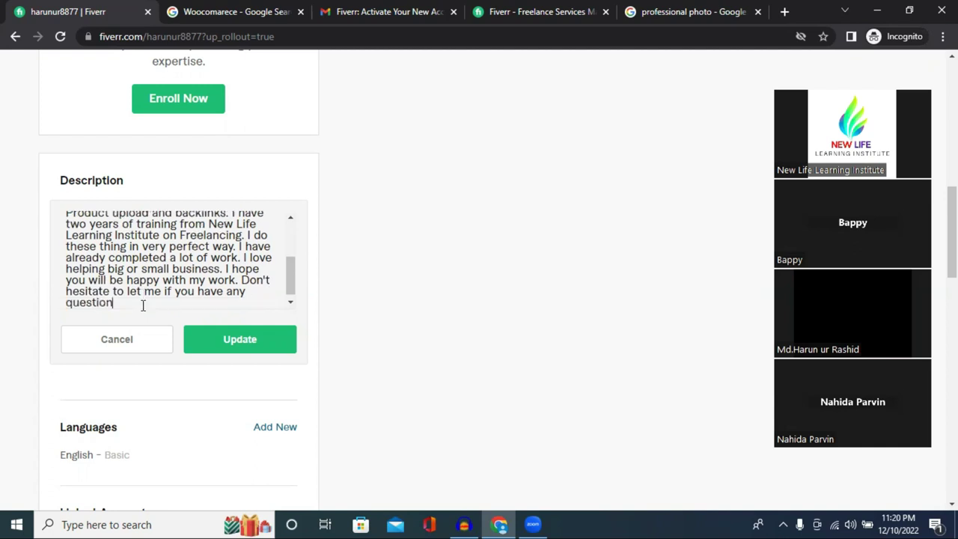
{"action": "type", "text": "s."}
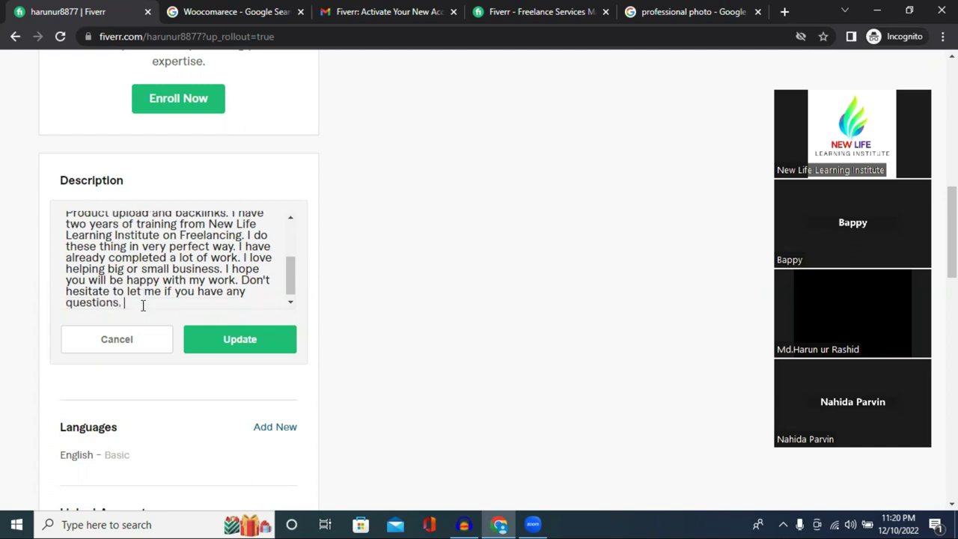
{"action": "left_click", "coordinate": [232, 356]}
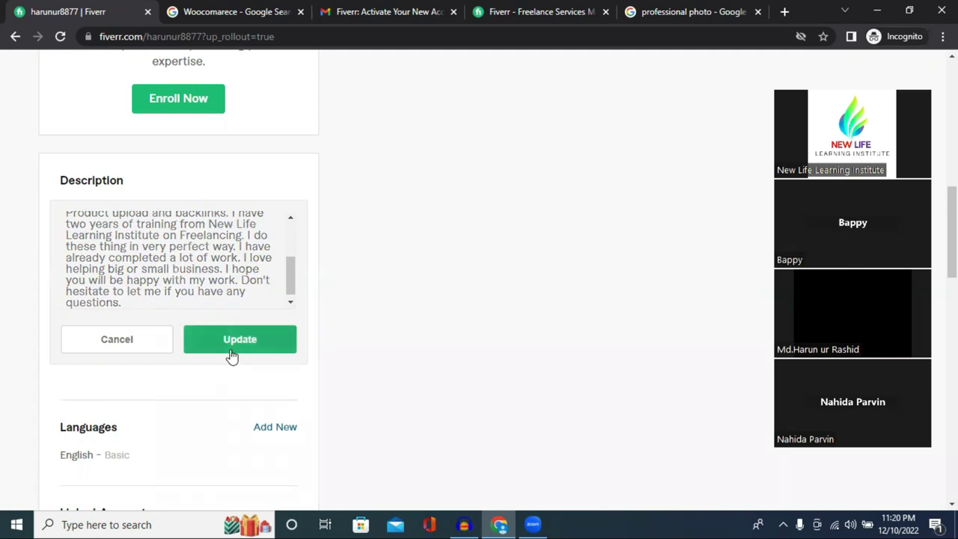
- Copy the entire saved description text from the profile
{"action": "triple_click", "coordinate": [115, 298]}
{"action": "right_click", "coordinate": [116, 297]}
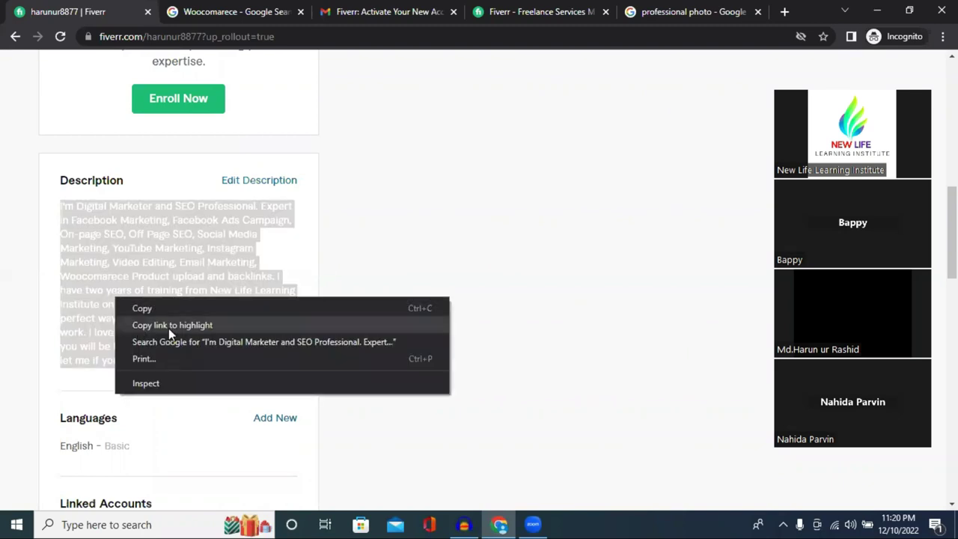
{"action": "left_click", "coordinate": [175, 309]}
{"action": "right_click", "coordinate": [136, 262]}
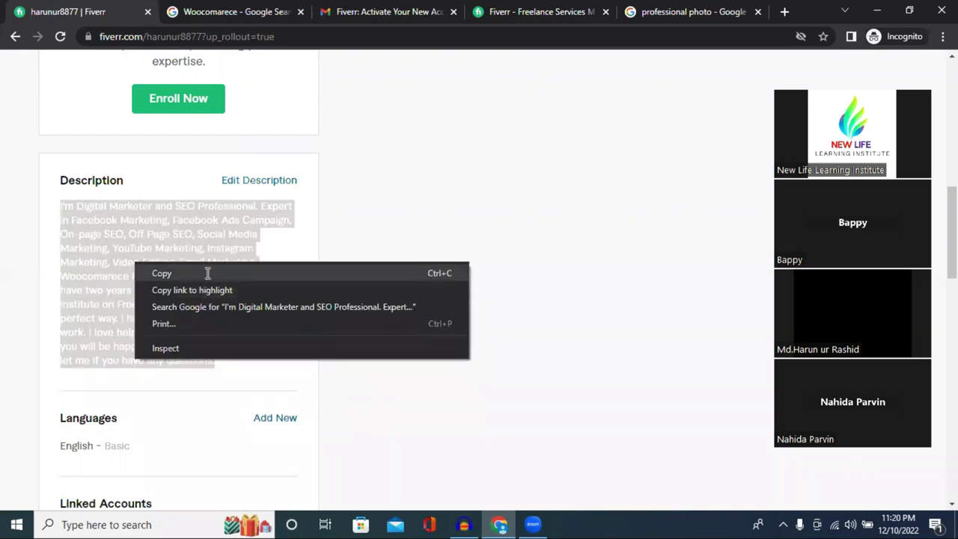
{"action": "left_click", "coordinate": [207, 271]}
{"action": "left_click", "coordinate": [688, 12]}
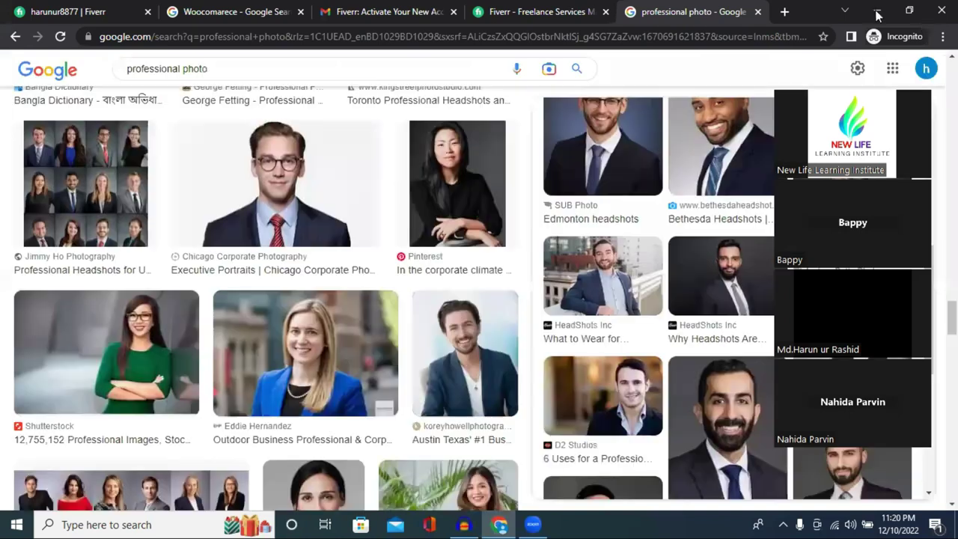
{"action": "left_click", "coordinate": [876, 12]}
{"action": "left_click", "coordinate": [499, 524]}
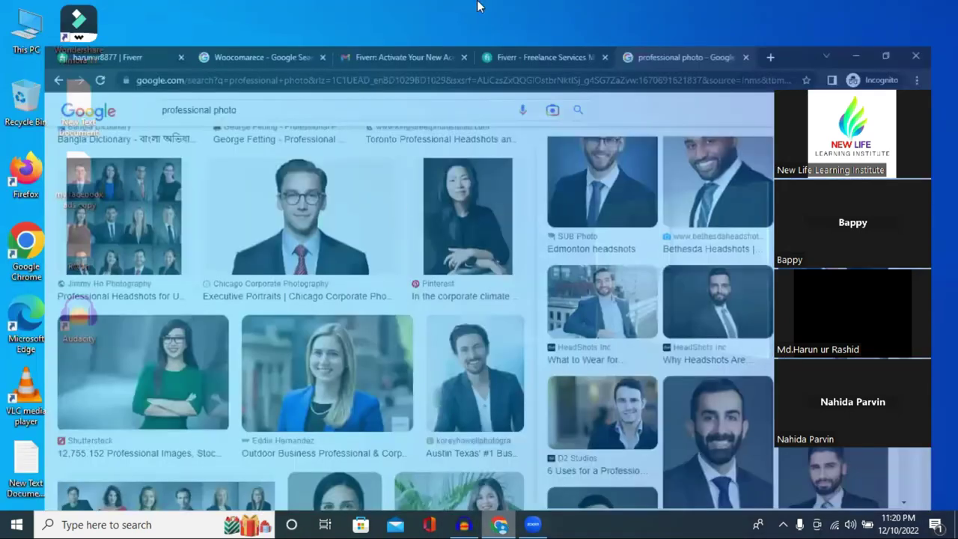
- Open Google Translate in a new browser tab and paste the copied description for translation into Bengali
{"action": "key", "text": "ctrl+t"}
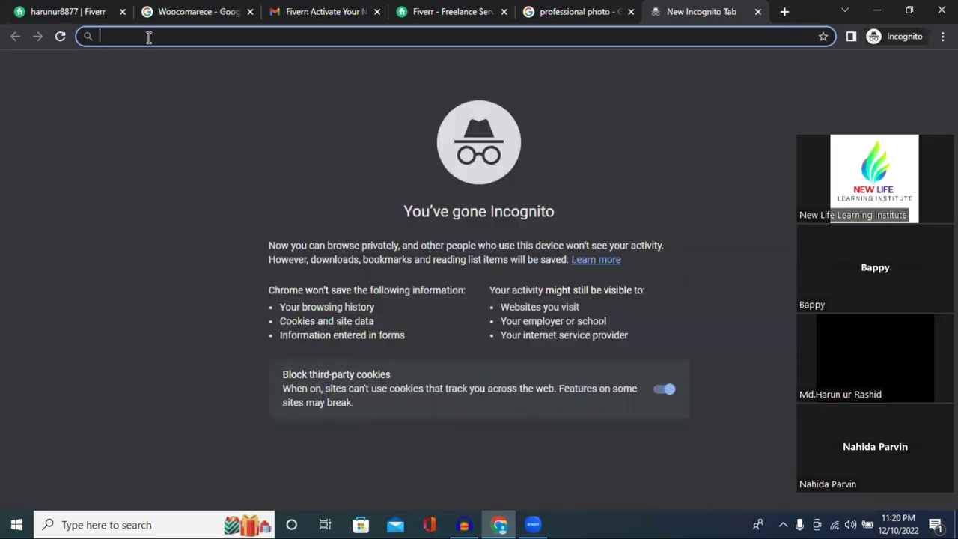
{"action": "type", "text": "google"}
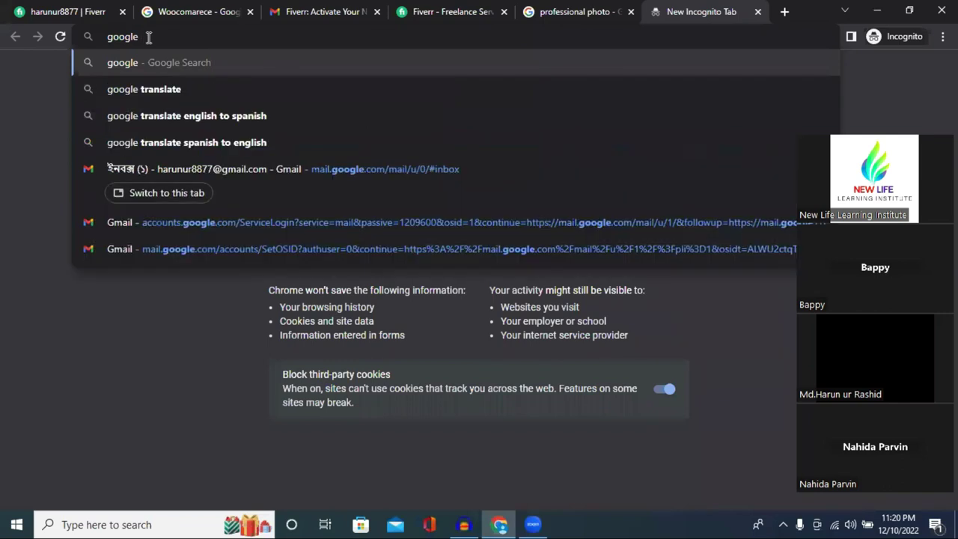
{"action": "left_click", "coordinate": [207, 87]}
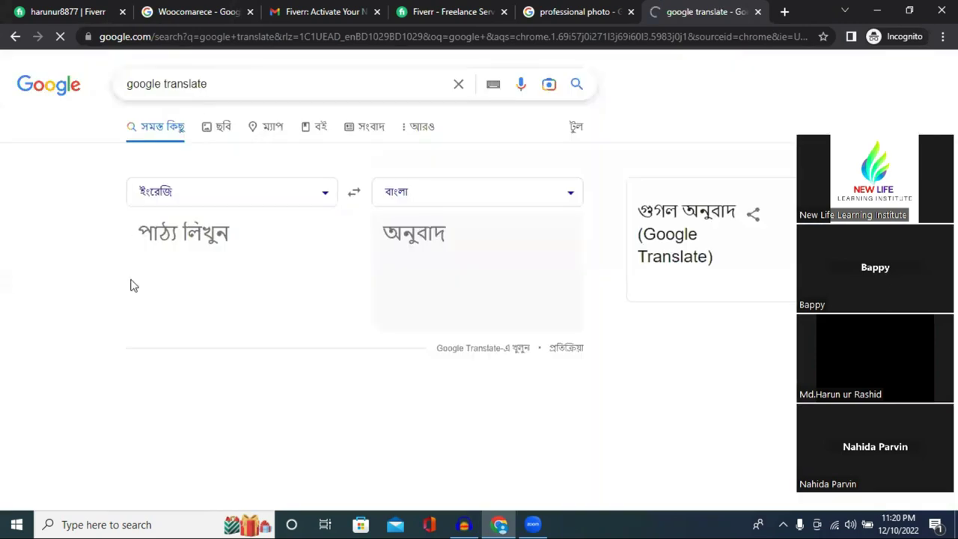
{"action": "scroll", "coordinate": [207, 397], "scroll_direction": "down", "scroll_amount": 2}
{"action": "left_click", "coordinate": [179, 271]}
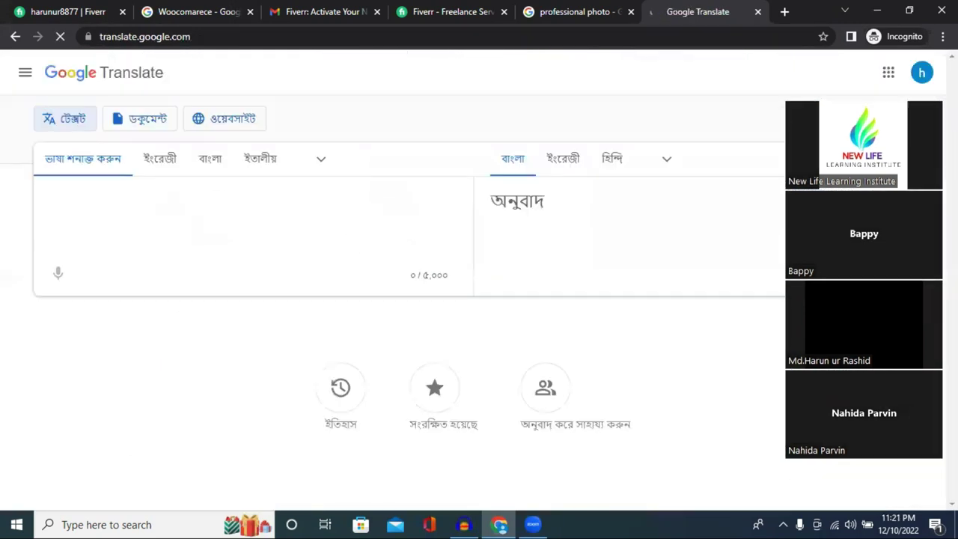
{"action": "right_click", "coordinate": [103, 205]}
{"action": "left_click", "coordinate": [162, 320]}
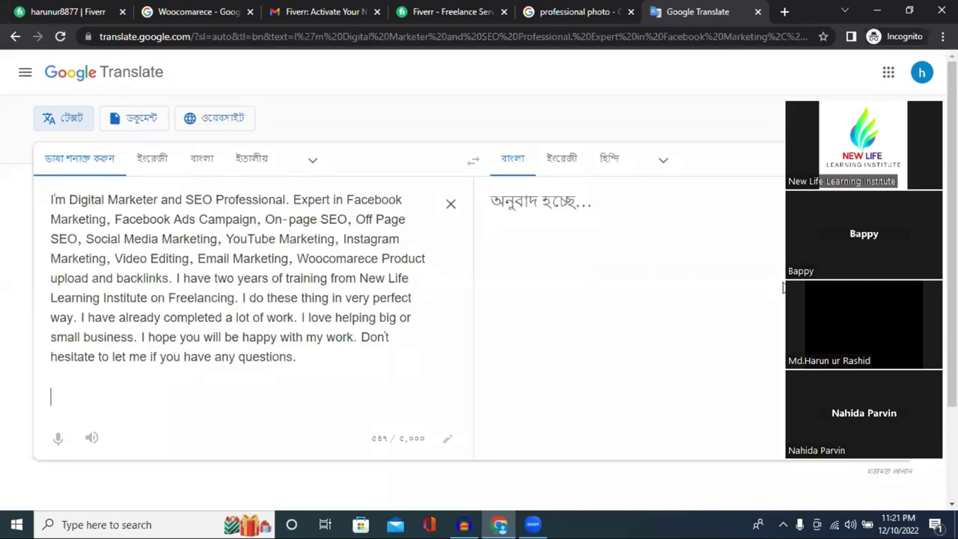
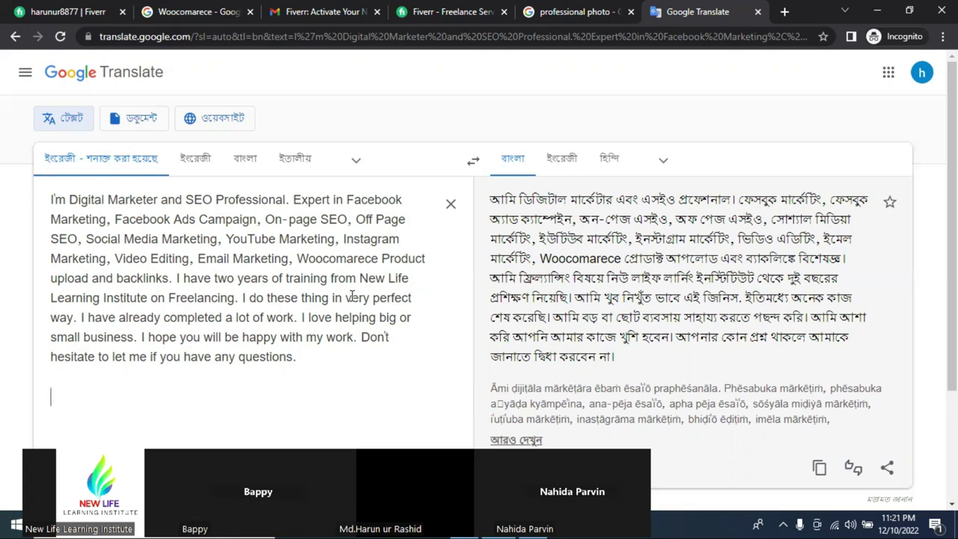
- Return to the Fiverr seller profile and look over its description, languages and linked accounts sections
{"action": "left_click", "coordinate": [543, 11]}
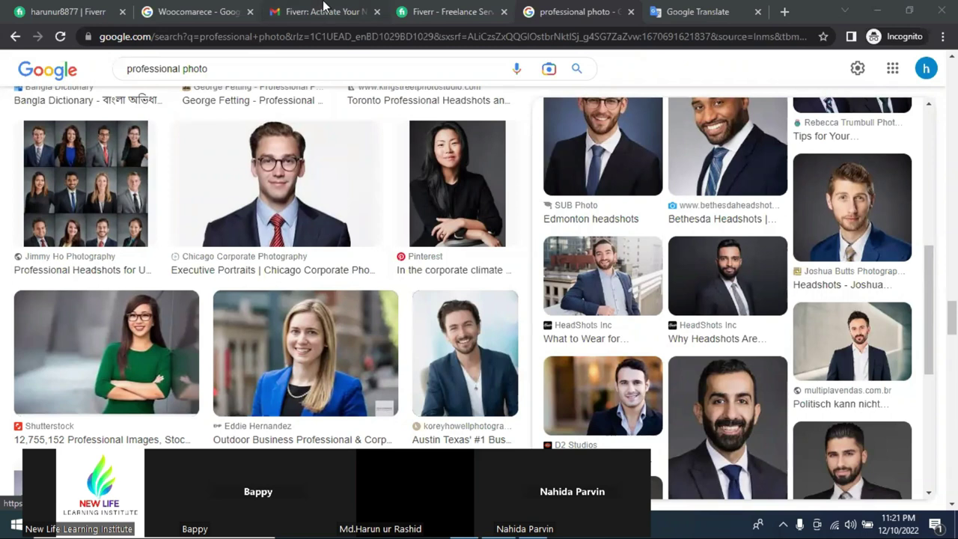
{"action": "left_click", "coordinate": [327, 11]}
{"action": "left_click", "coordinate": [447, 11]}
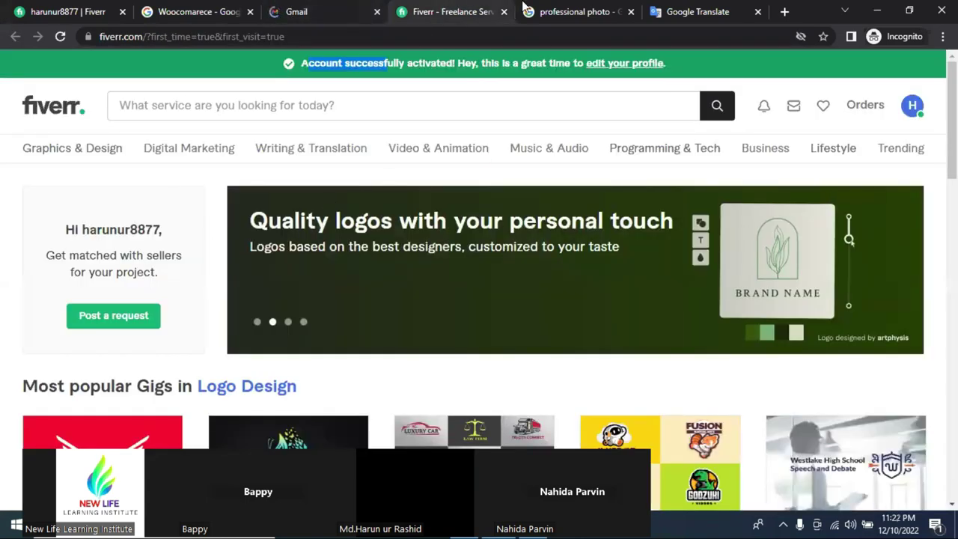
{"action": "left_click", "coordinate": [663, 9]}
{"action": "left_click", "coordinate": [159, 7]}
{"action": "left_click", "coordinate": [67, 11]}
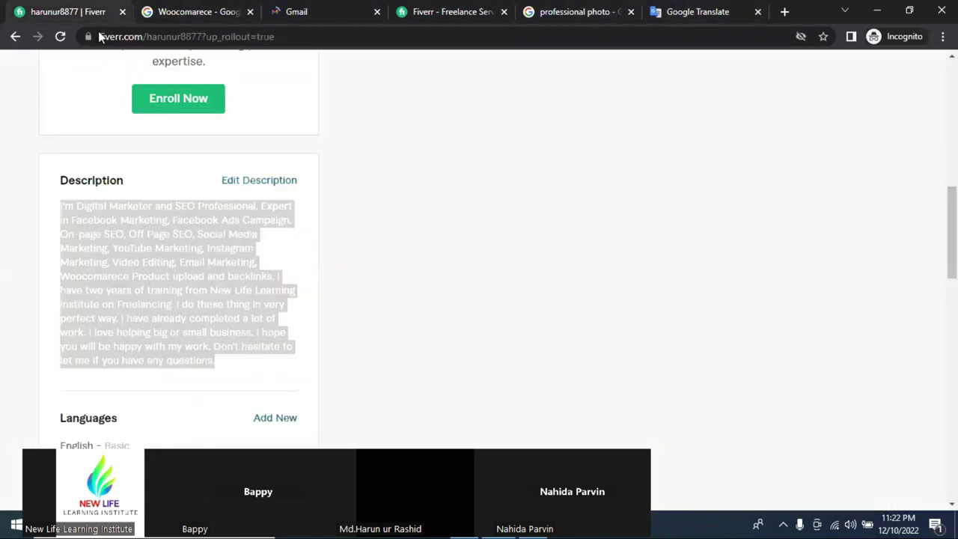
{"action": "left_click", "coordinate": [295, 289]}
{"action": "scroll", "coordinate": [298, 288], "scroll_direction": "down", "scroll_amount": 1}
{"action": "scroll", "coordinate": [297, 286], "scroll_direction": "down", "scroll_amount": 1}
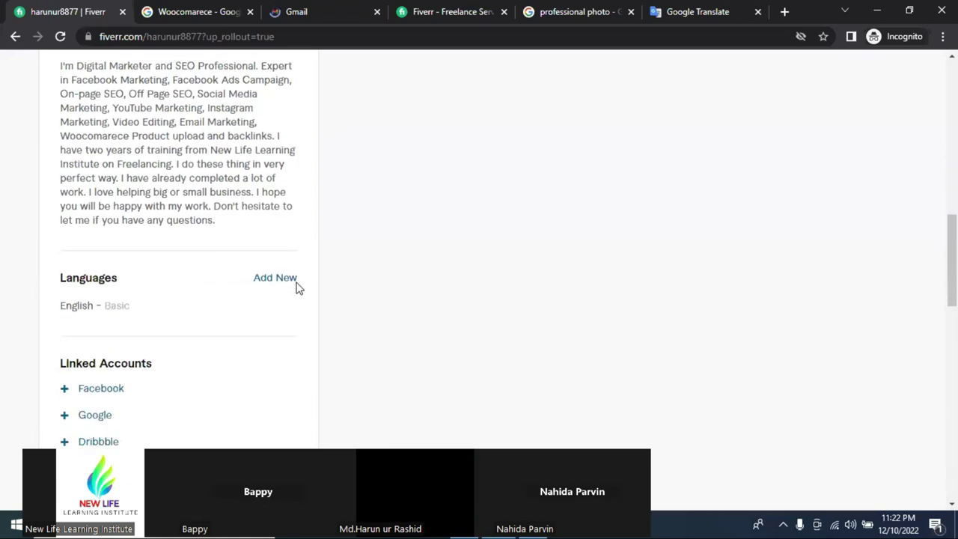
{"action": "scroll", "coordinate": [126, 221], "scroll_direction": "up", "scroll_amount": 2}
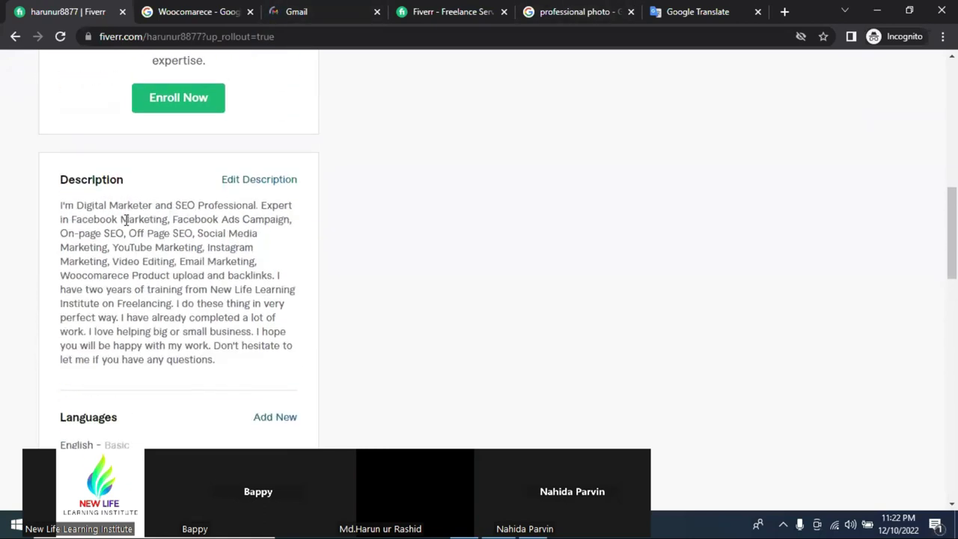
{"action": "scroll", "coordinate": [127, 220], "scroll_direction": "down", "scroll_amount": 1}
{"action": "scroll", "coordinate": [131, 217], "scroll_direction": "up", "scroll_amount": 1}
{"action": "scroll", "coordinate": [129, 218], "scroll_direction": "up", "scroll_amount": 1}
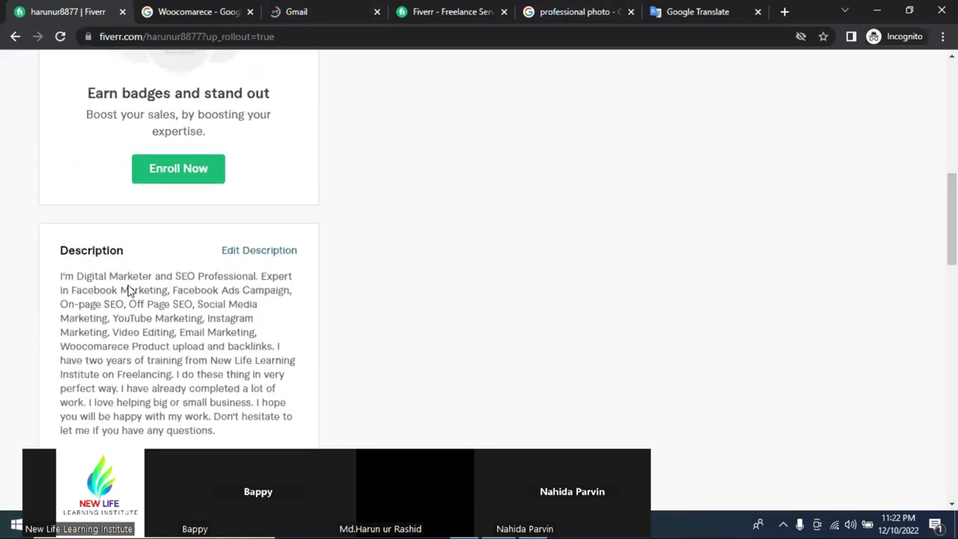
- Review the description's wording, from "Digital Marketer" and "SEO Professional" to the sentences on training and completed work
{"action": "double_click", "coordinate": [79, 274]}
{"action": "left_click_drag", "start_coordinate": [120, 275], "coordinate": [152, 275]}
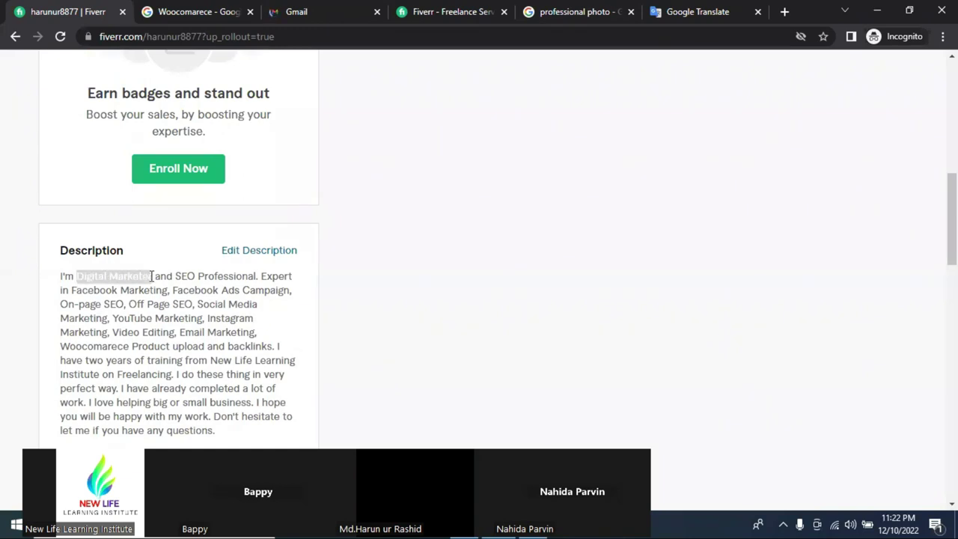
{"action": "left_click", "coordinate": [99, 276]}
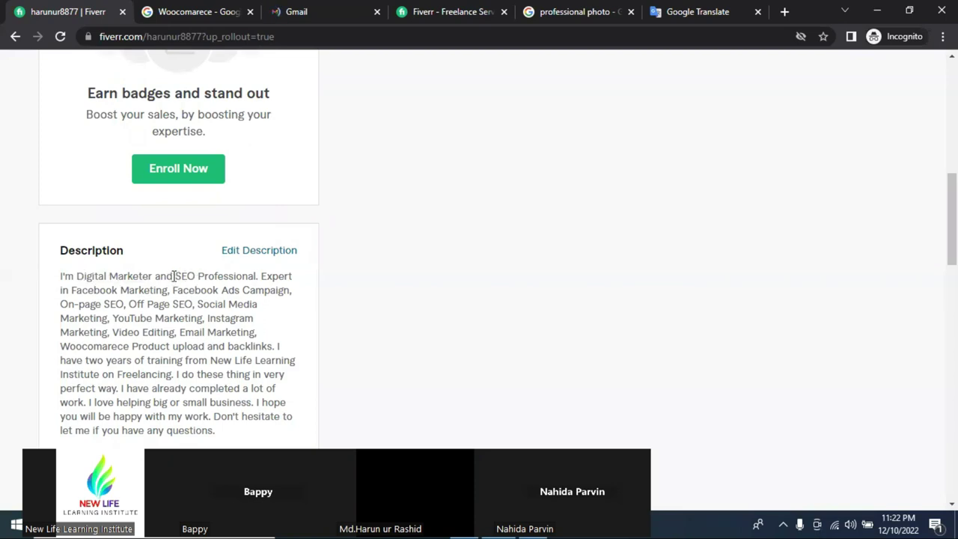
{"action": "left_click_drag", "start_coordinate": [174, 275], "coordinate": [255, 275]}
{"action": "left_click", "coordinate": [127, 272]}
{"action": "triple_click", "coordinate": [127, 272]}
{"action": "triple_click", "coordinate": [187, 273]}
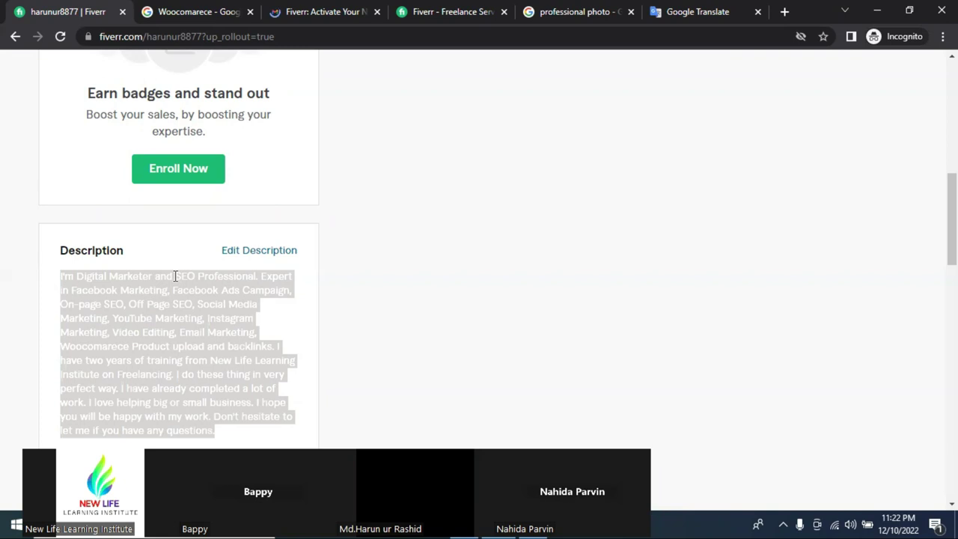
{"action": "left_click", "coordinate": [175, 275]}
{"action": "left_click_drag", "start_coordinate": [256, 276], "coordinate": [177, 275]}
{"action": "left_click", "coordinate": [177, 275]}
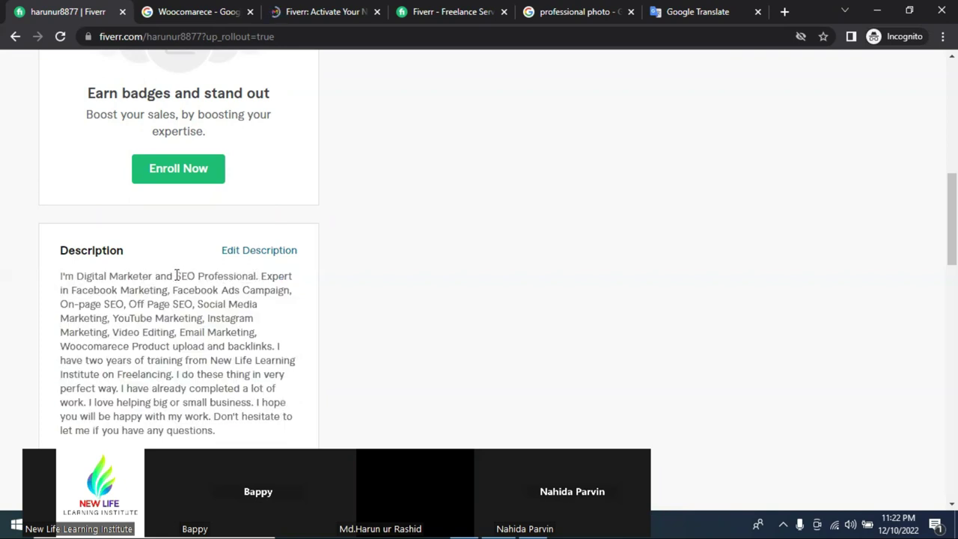
{"action": "left_click", "coordinate": [225, 275], "text": "shift"}
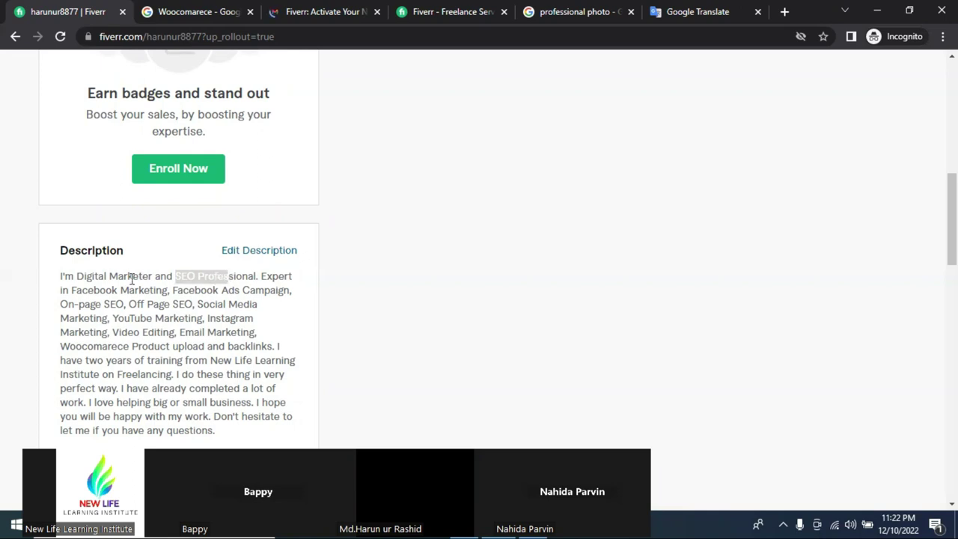
{"action": "left_click", "coordinate": [224, 277]}
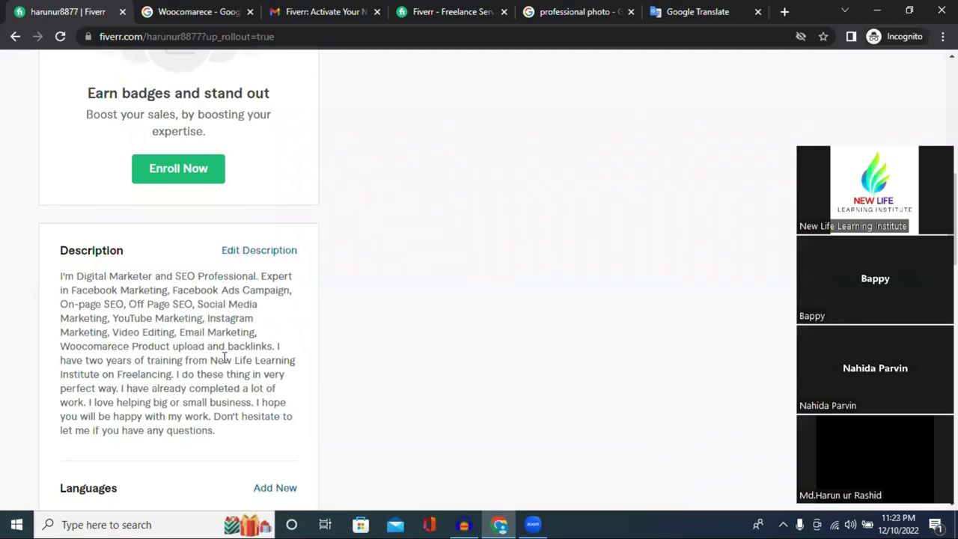
{"action": "left_click_drag", "start_coordinate": [279, 351], "coordinate": [234, 436]}
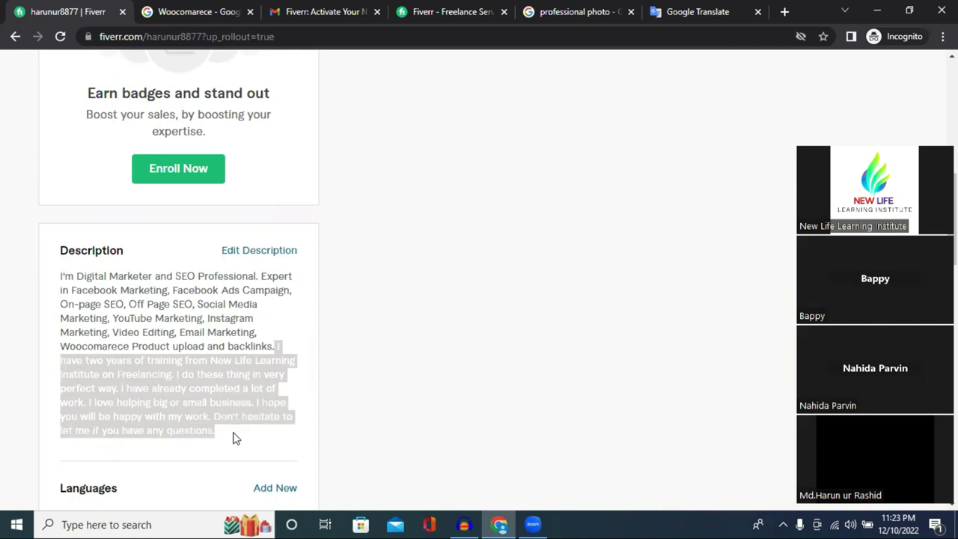
{"action": "left_click", "coordinate": [234, 387]}
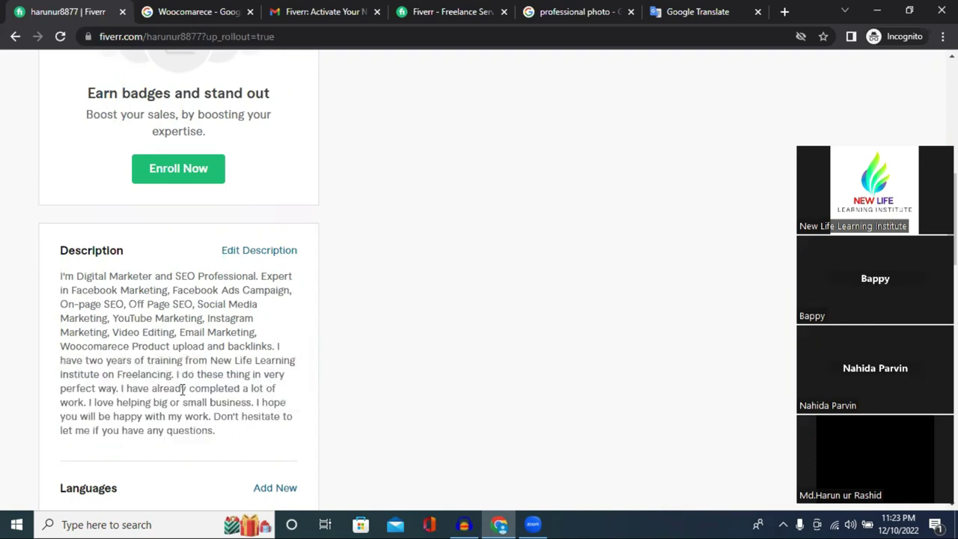
- Copy the description's text from "I do these thing in very perfect way" to its end and select the whole description
{"action": "left_click_drag", "start_coordinate": [174, 374], "coordinate": [231, 454]}
{"action": "right_click", "coordinate": [205, 404]}
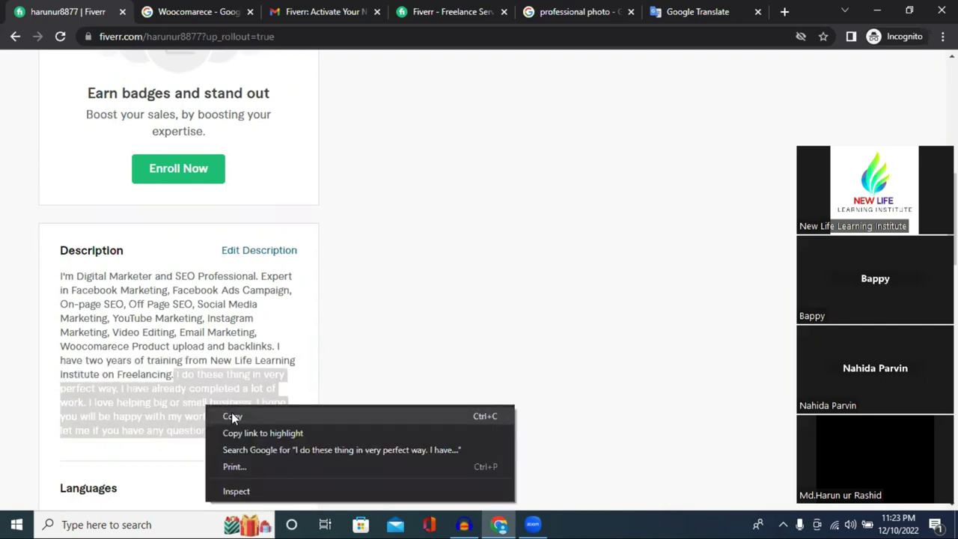
{"action": "left_click", "coordinate": [231, 412]}
{"action": "triple_click", "coordinate": [202, 389]}
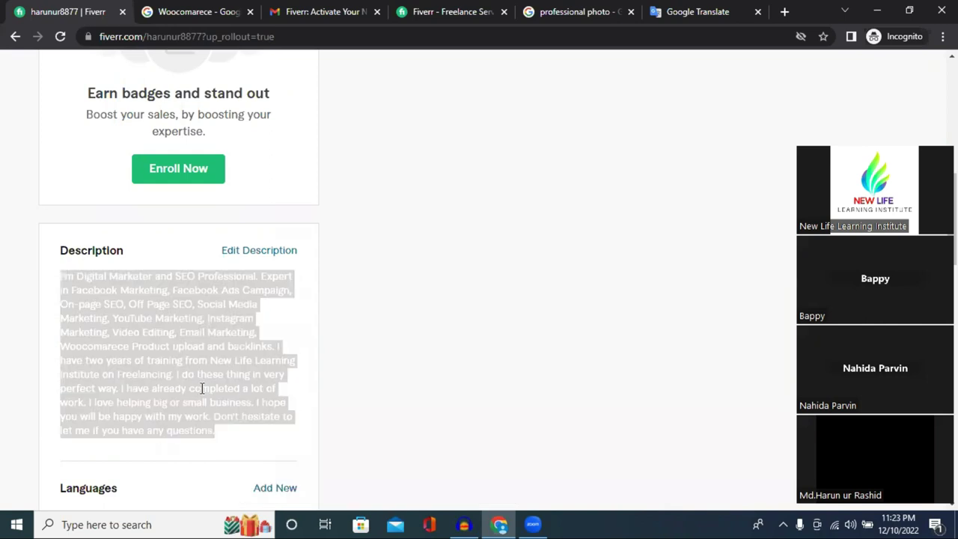
- Select the description's closing sentences again, from "I do these thing" through "any questions", and clear the selection
{"action": "left_click_drag", "start_coordinate": [174, 374], "coordinate": [224, 434]}
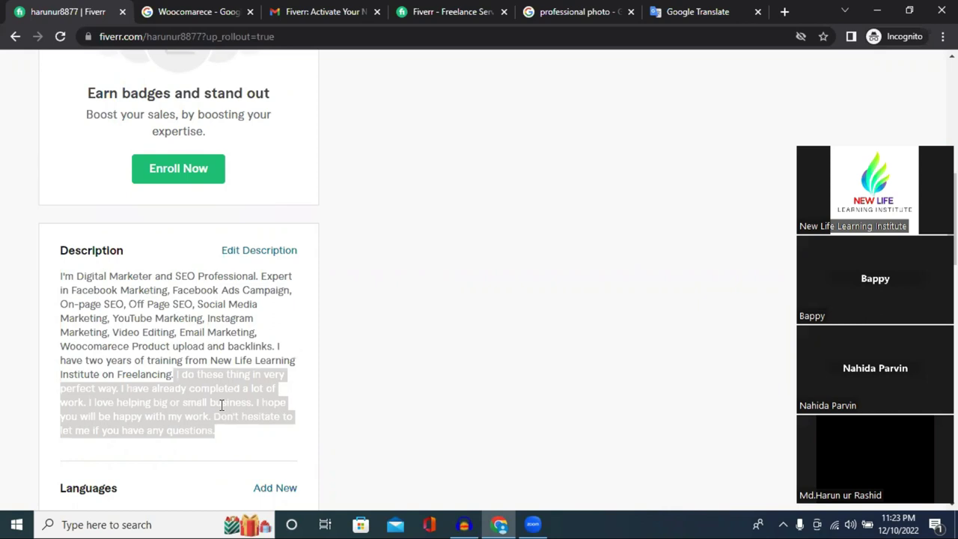
{"action": "right_click", "coordinate": [222, 408]}
{"action": "left_click", "coordinate": [231, 417]}
{"action": "left_click", "coordinate": [187, 410]}
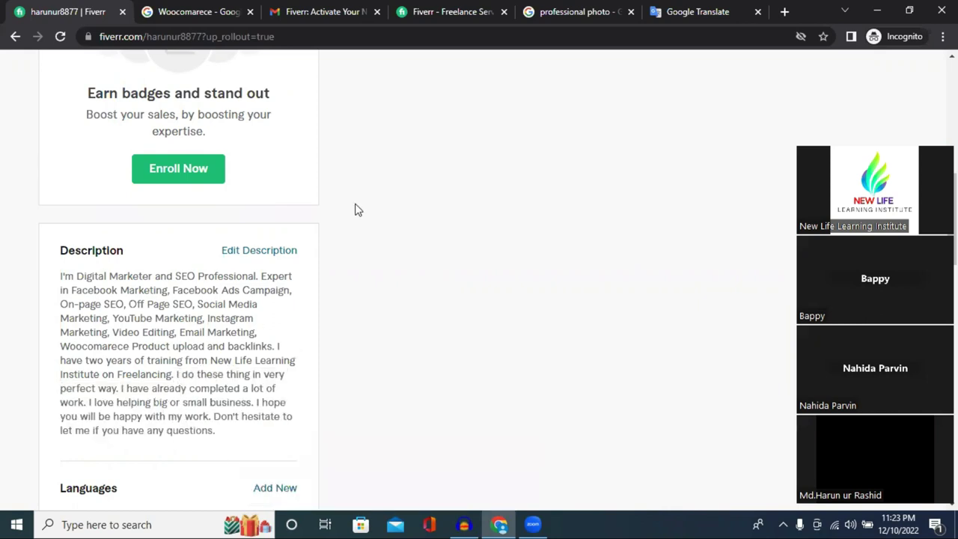
- Check the description's Bengali translation in Google Translate and return to the Fiverr seller profile
{"action": "left_click", "coordinate": [696, 11]}
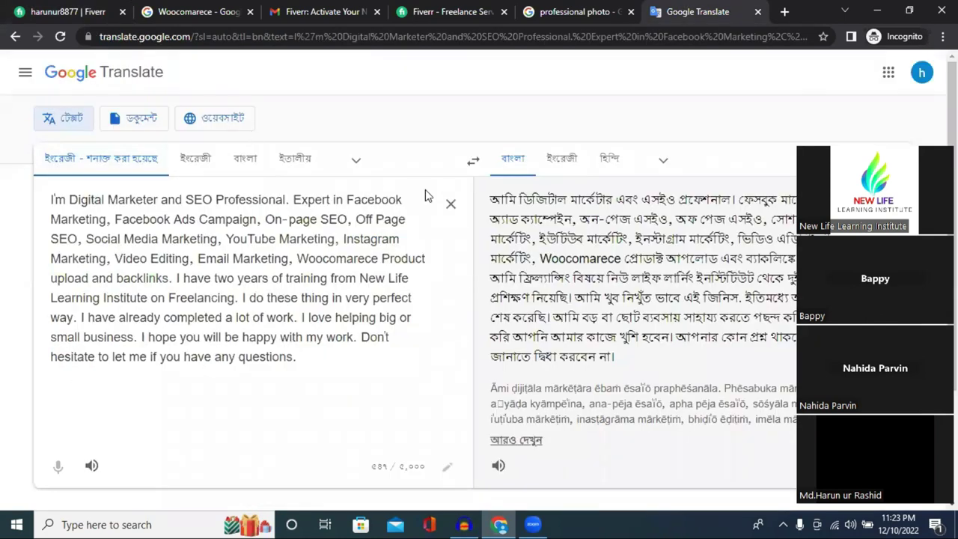
{"action": "left_click", "coordinate": [588, 10]}
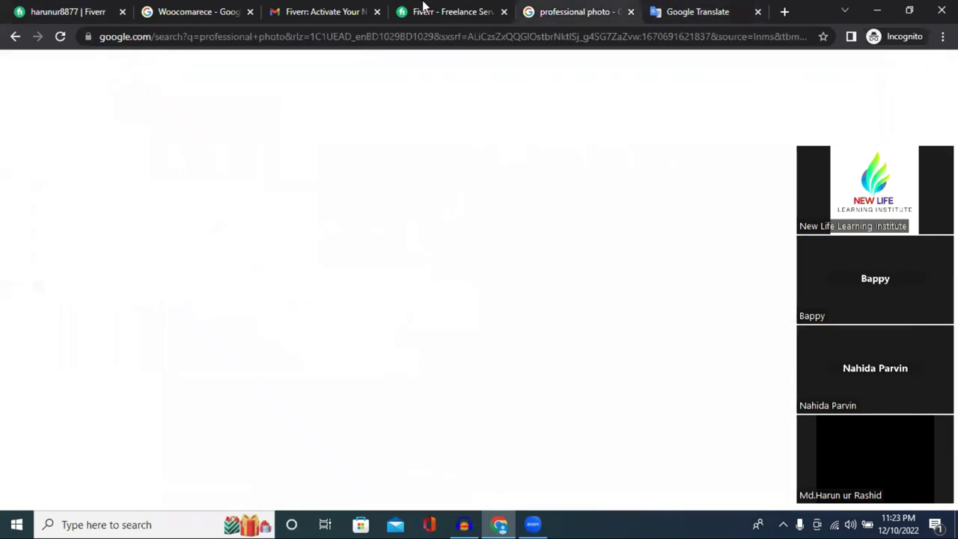
{"action": "left_click", "coordinate": [423, 7]}
{"action": "left_click", "coordinate": [93, 10]}
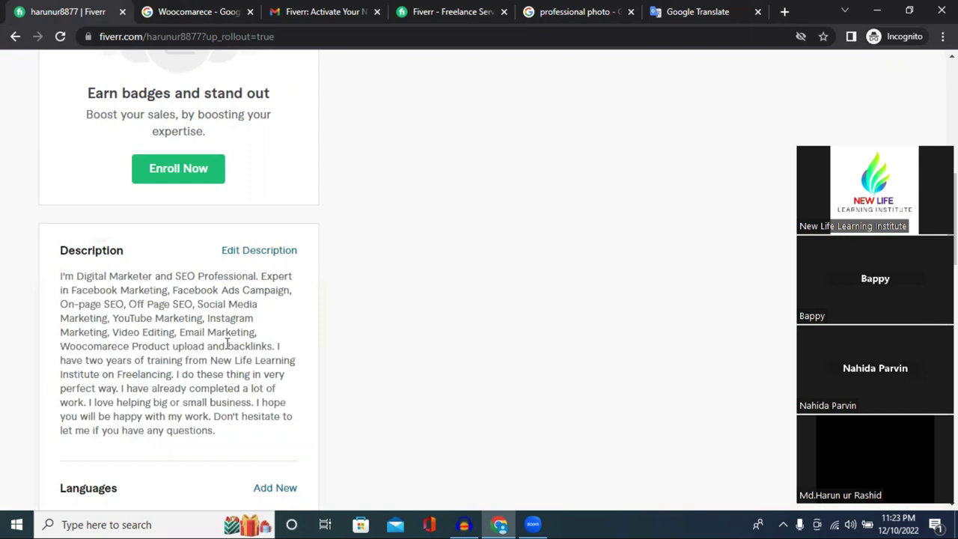
- Add English at the Fluent level to the profile's languages and remove the Basic English entry
{"action": "scroll", "coordinate": [227, 345], "scroll_direction": "down", "scroll_amount": 2}
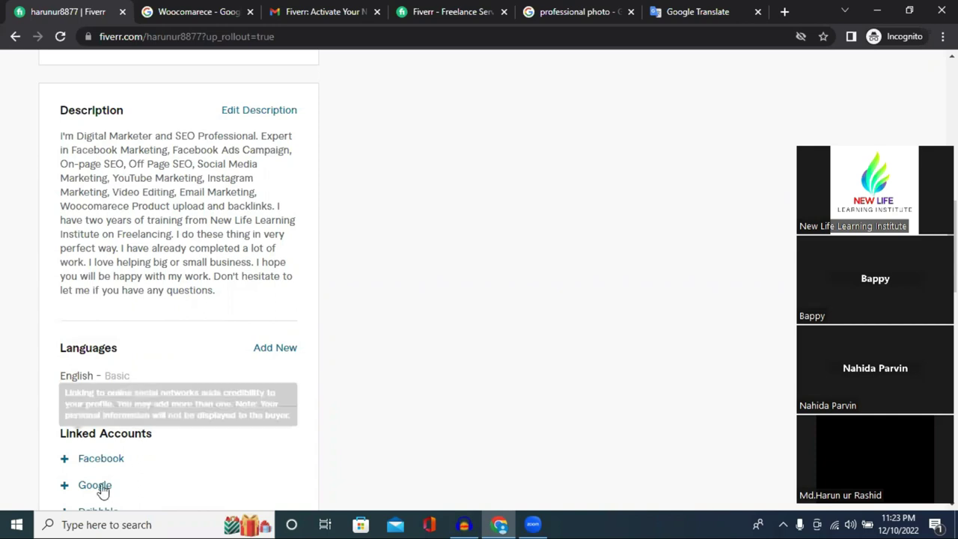
{"action": "left_click", "coordinate": [269, 351]}
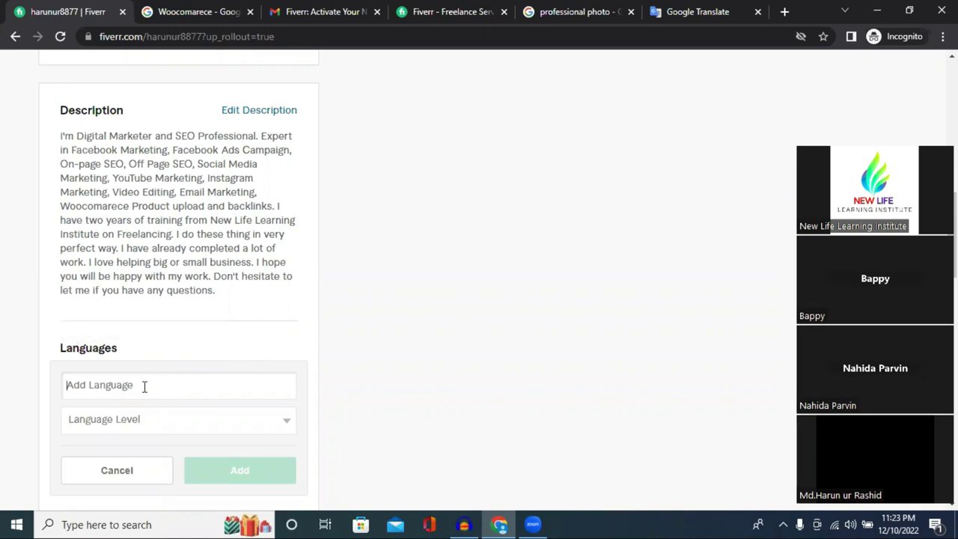
{"action": "type", "text": "El"}
{"action": "key", "text": "BackSpace"}
{"action": "key", "text": "BackSpace"}
{"action": "type", "text": "E"}
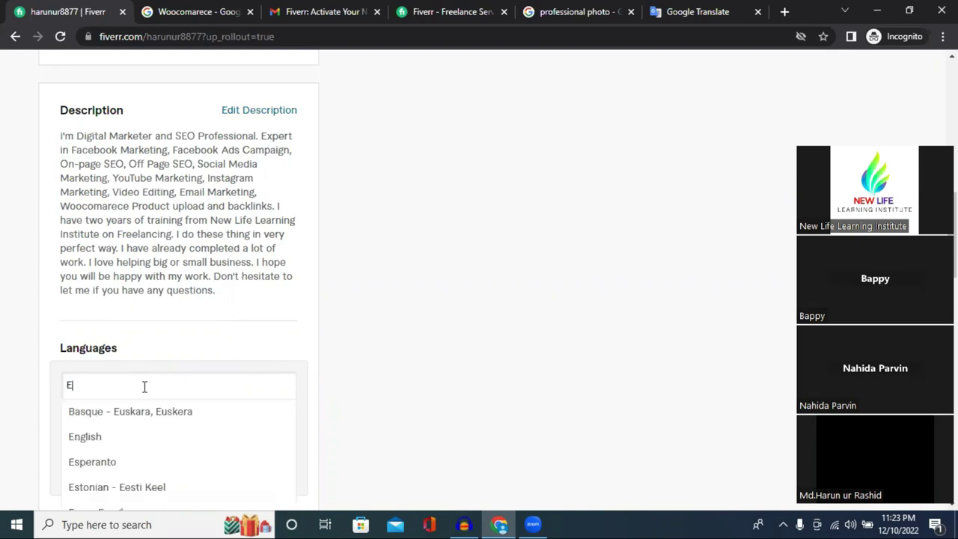
{"action": "left_click", "coordinate": [109, 441]}
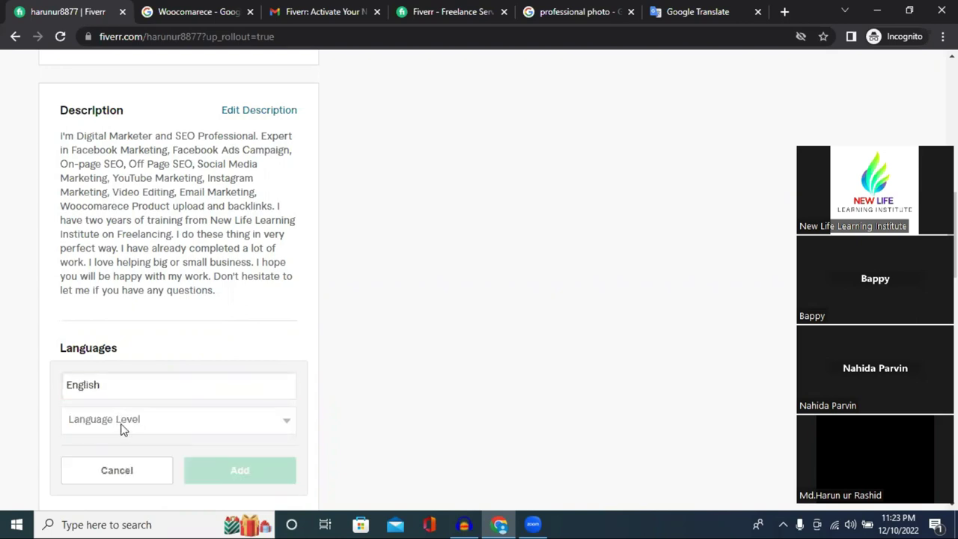
{"action": "left_click", "coordinate": [122, 427]}
{"action": "left_click", "coordinate": [89, 464]}
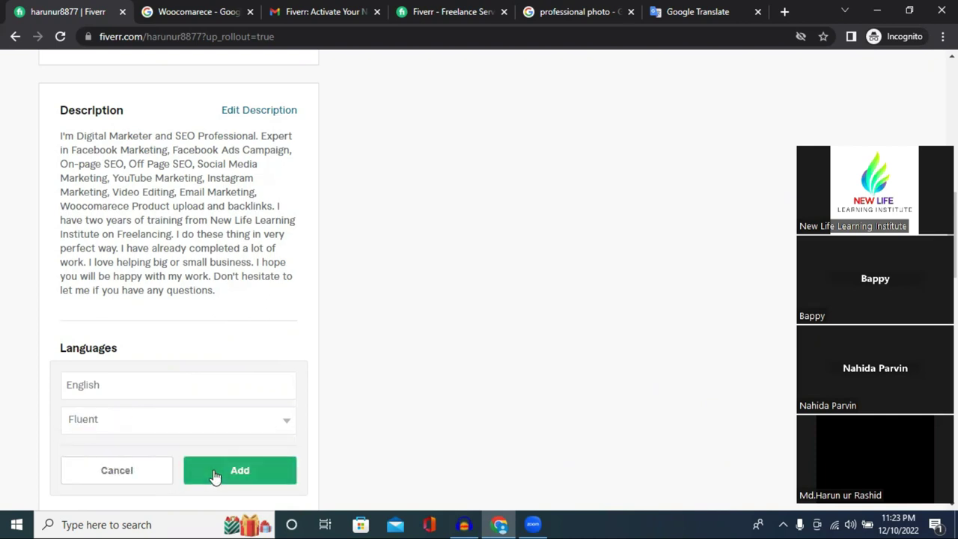
{"action": "left_click", "coordinate": [214, 478]}
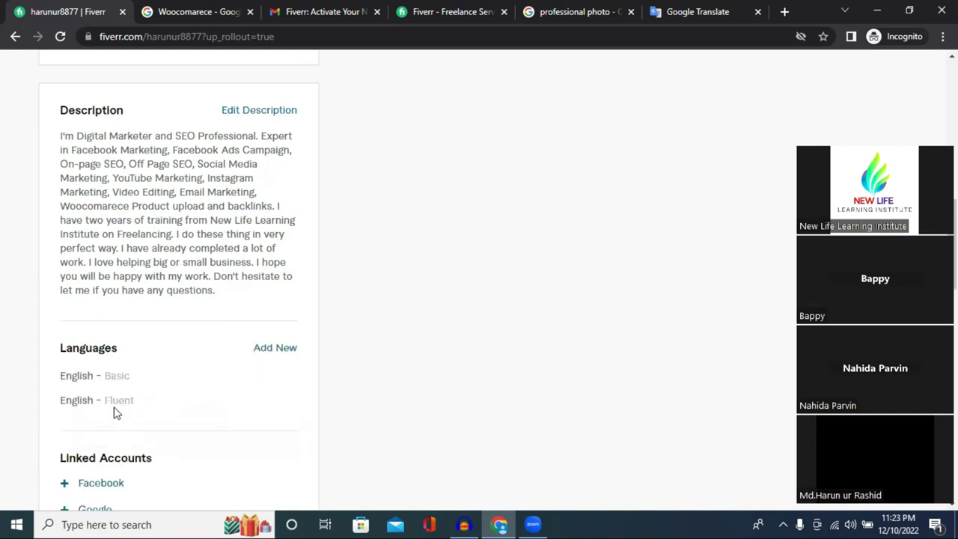
{"action": "left_click", "coordinate": [154, 376]}
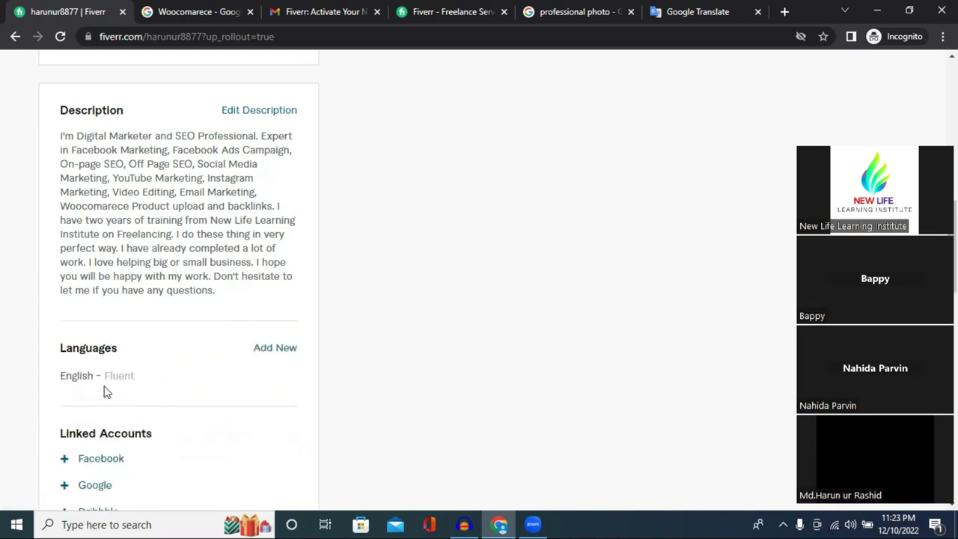
- Add Bengali to the profile's languages at the Native/Bilingual level
{"action": "left_click", "coordinate": [268, 350]}
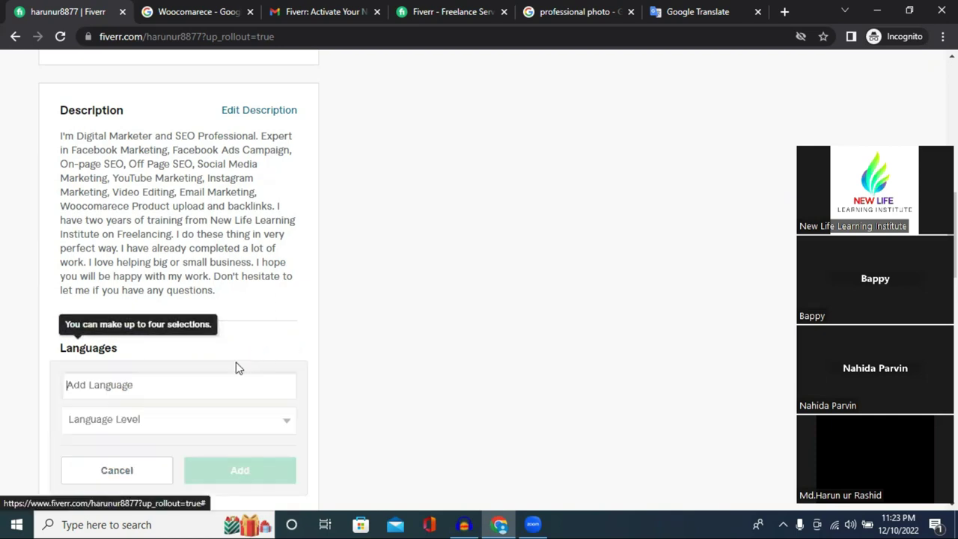
{"action": "left_click", "coordinate": [132, 384]}
{"action": "type", "text": "Bang"}
{"action": "key", "text": "BackSpace"}
{"action": "key", "text": "BackSpace"}
{"action": "key", "text": "BackSpace"}
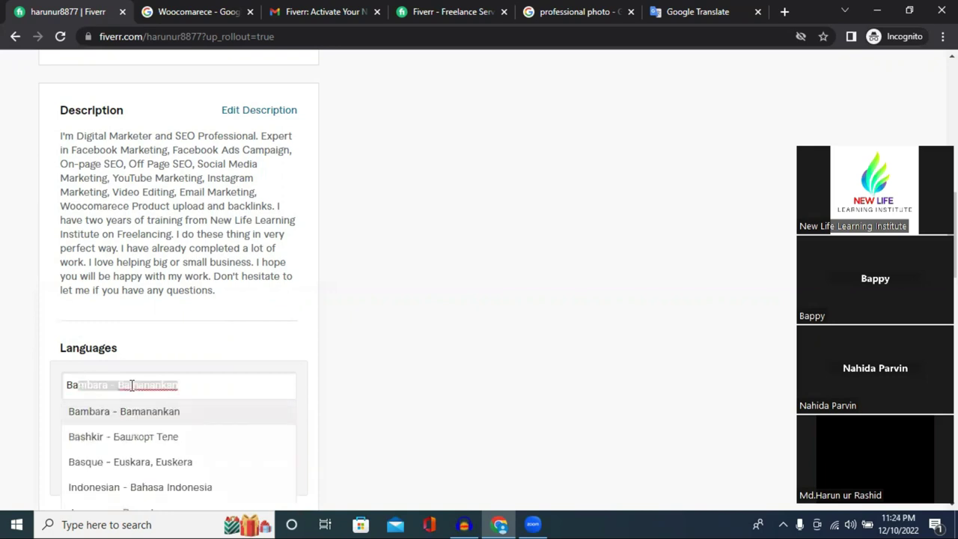
{"action": "key", "text": "BackSpace"}
{"action": "type", "text": "e"}
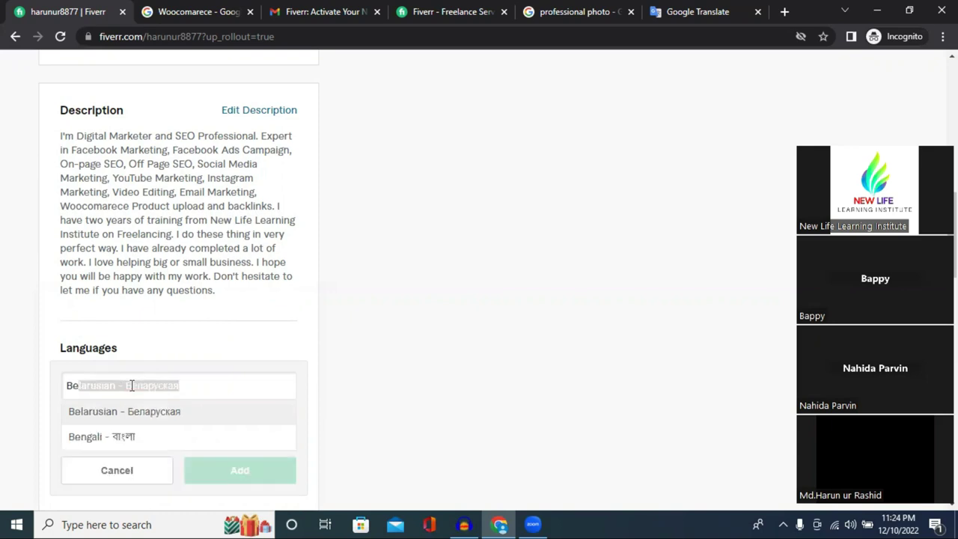
{"action": "left_click", "coordinate": [141, 438]}
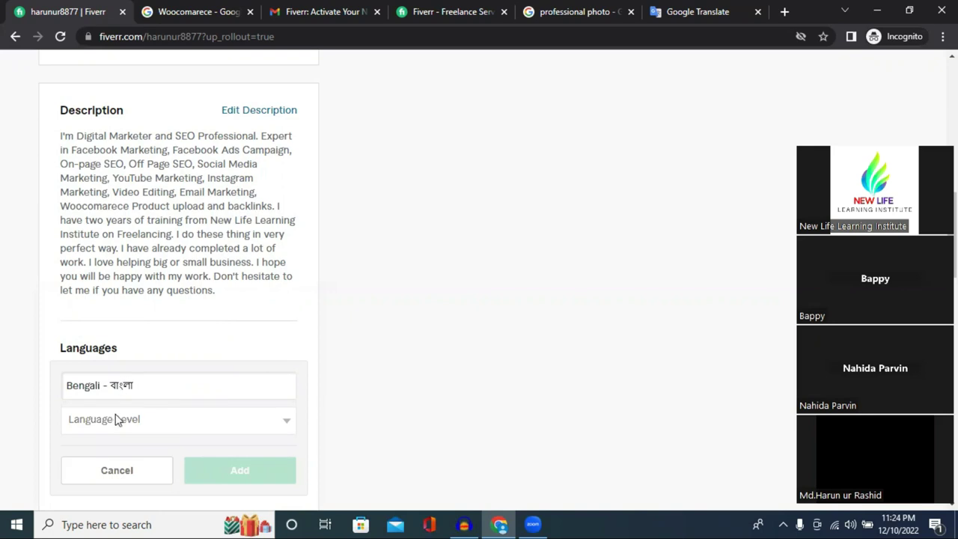
{"action": "left_click", "coordinate": [117, 420]}
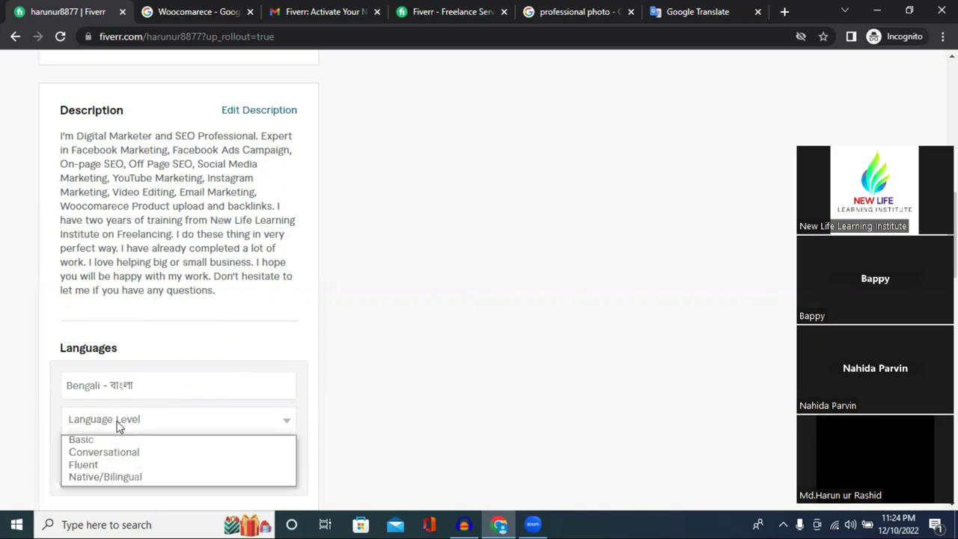
{"action": "left_click", "coordinate": [145, 479]}
{"action": "left_click", "coordinate": [240, 477]}
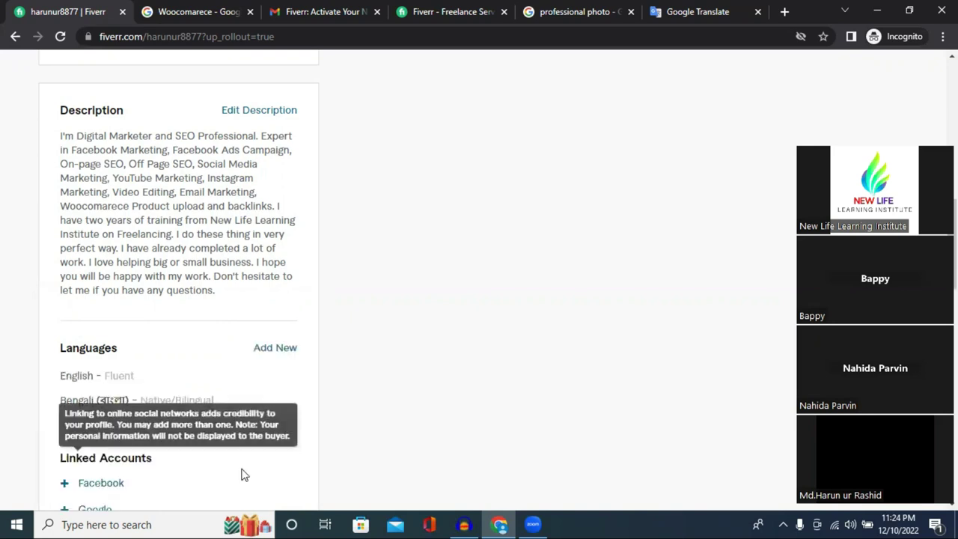
- Add Hindi to the profile's languages at the Conversational level
{"action": "left_click", "coordinate": [268, 349]}
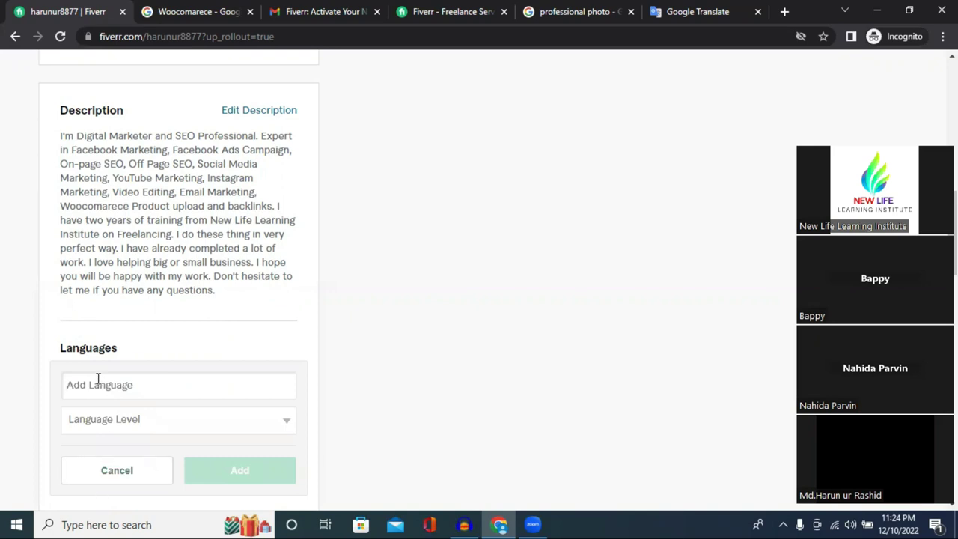
{"action": "type", "text": "Uighur - Uyqurqe"}
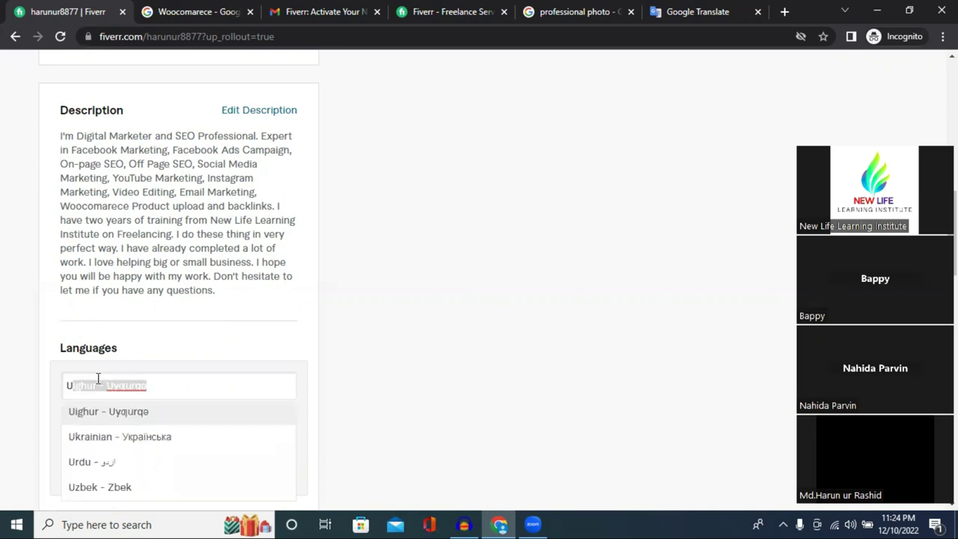
{"action": "key", "text": "Right"}
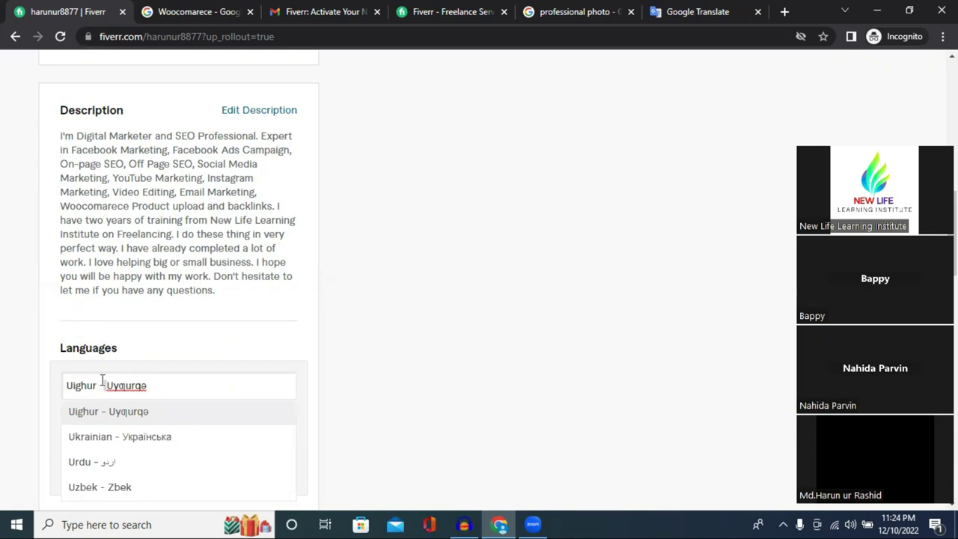
{"action": "key", "text": "ctrl+a"}
{"action": "type", "text": "Uh"}
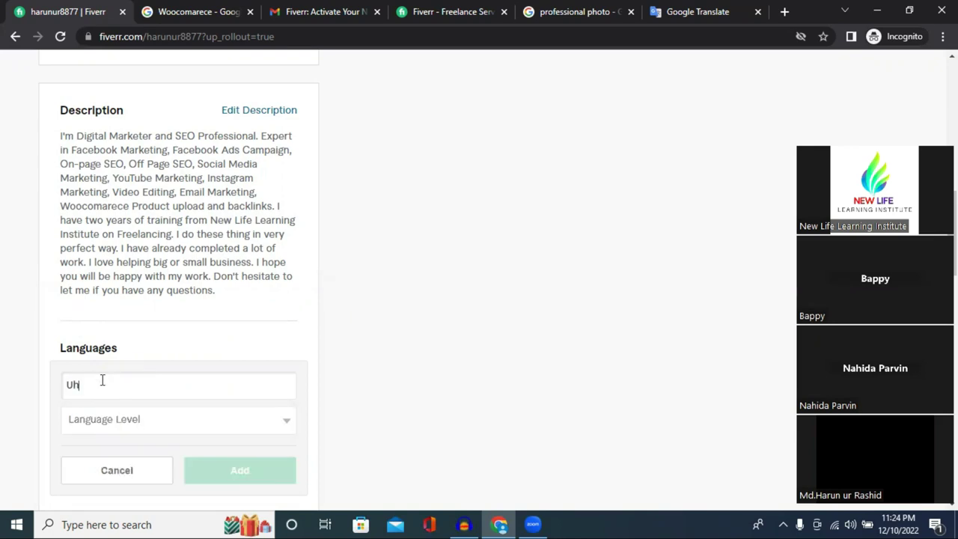
{"action": "key", "text": "BackSpace"}
{"action": "key", "text": "BackSpace"}
{"action": "type", "text": "Hin"}
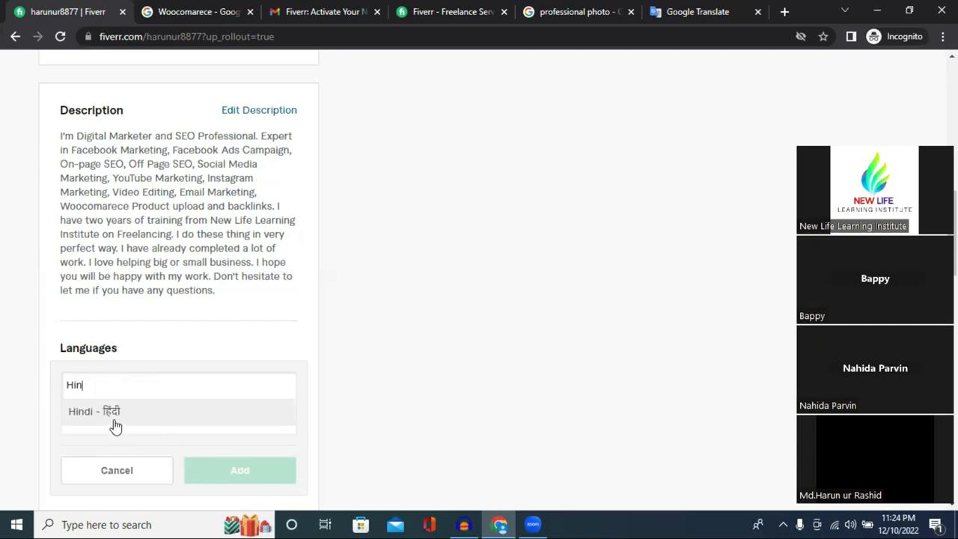
{"action": "left_click", "coordinate": [112, 418]}
{"action": "left_click", "coordinate": [167, 417]}
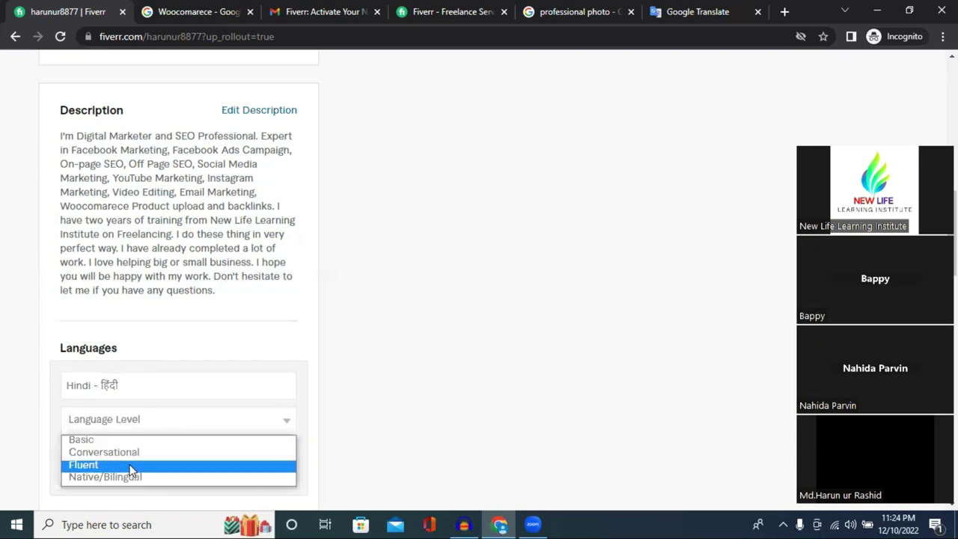
{"action": "left_click", "coordinate": [169, 440]}
{"action": "left_click", "coordinate": [114, 423]}
{"action": "left_click", "coordinate": [122, 453]}
{"action": "left_click", "coordinate": [232, 478]}
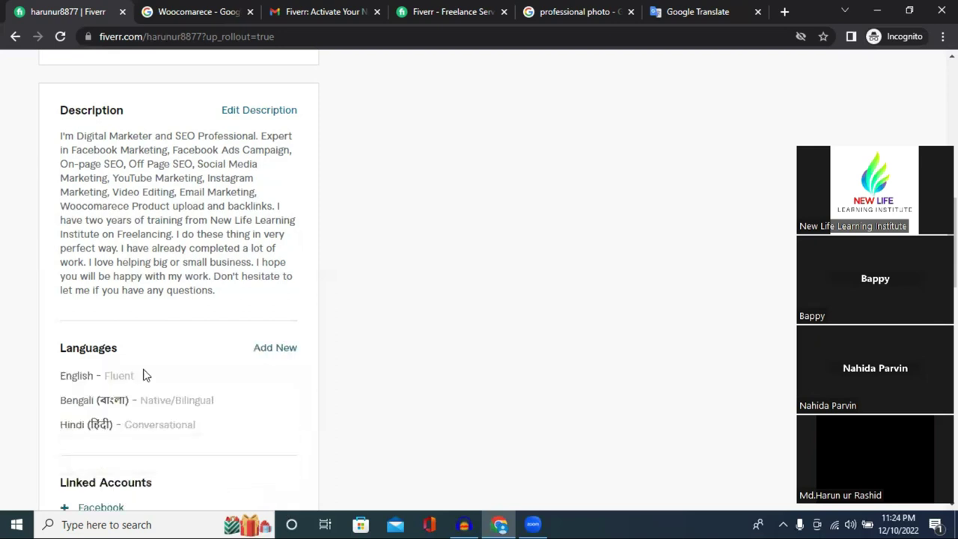
- Link Google under the profile's linked accounts, choosing the already signed-in Google account
{"action": "scroll", "coordinate": [138, 366], "scroll_direction": "down", "scroll_amount": 2}
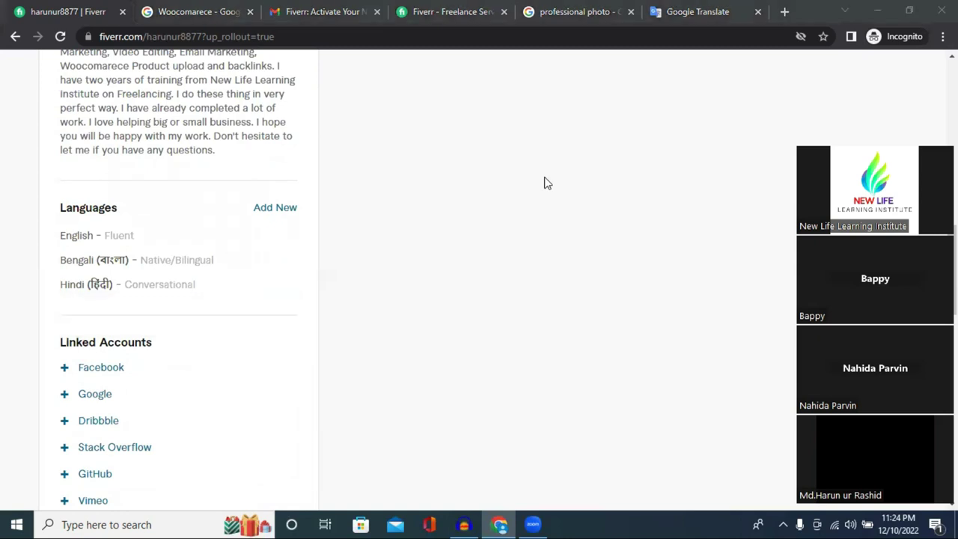
{"action": "scroll", "coordinate": [238, 313], "scroll_direction": "down", "scroll_amount": 2}
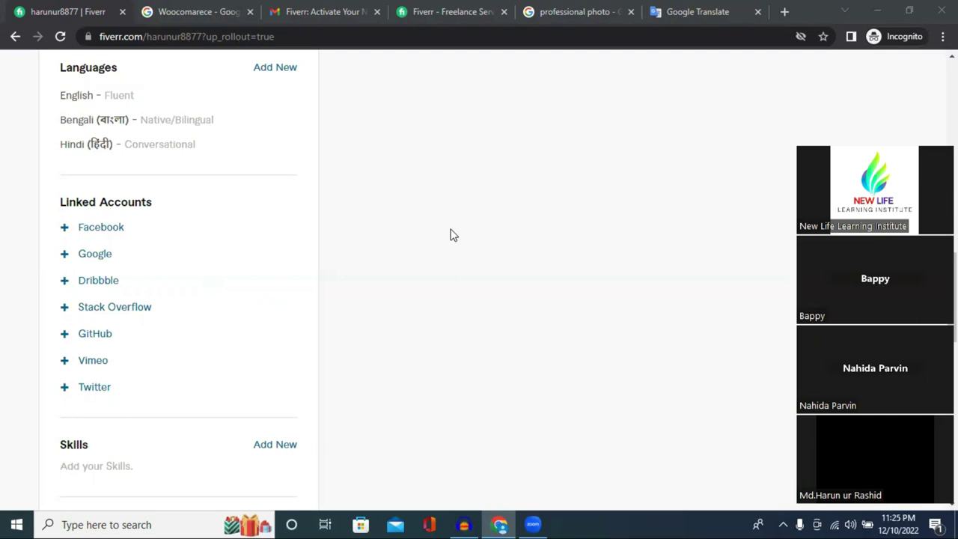
{"action": "scroll", "coordinate": [604, 366], "scroll_direction": "down", "scroll_amount": 1}
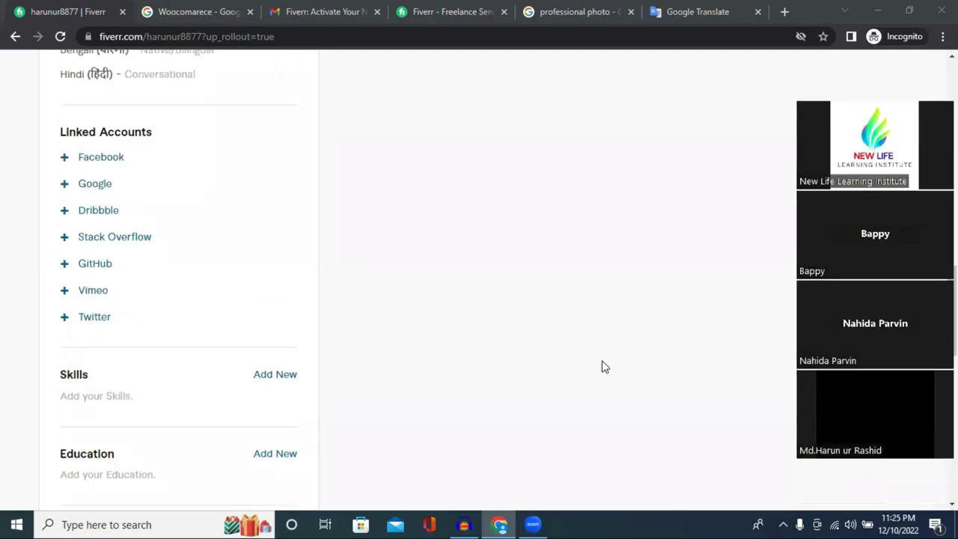
{"action": "scroll", "coordinate": [254, 306], "scroll_direction": "down", "scroll_amount": 3}
{"action": "scroll", "coordinate": [254, 305], "scroll_direction": "up", "scroll_amount": 3}
{"action": "scroll", "coordinate": [155, 303], "scroll_direction": "up", "scroll_amount": 2}
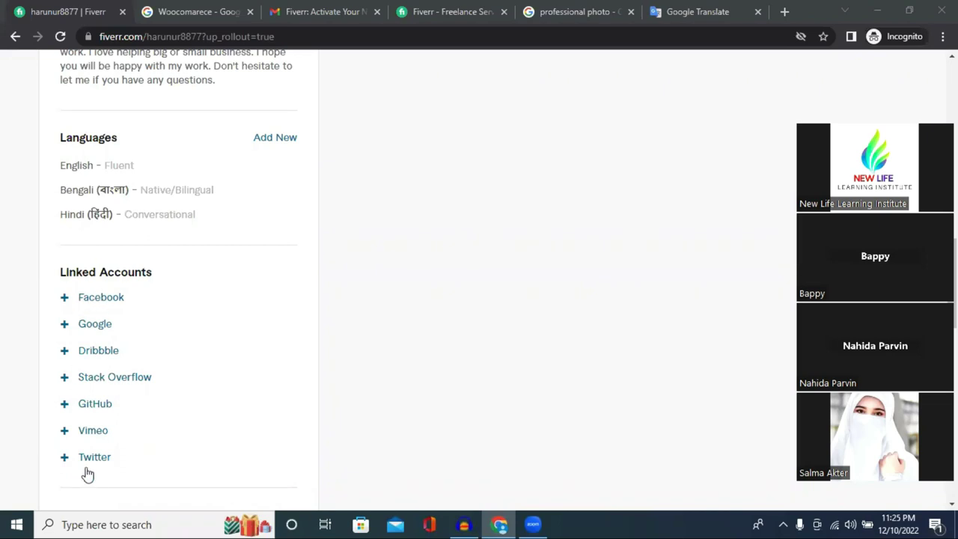
{"action": "scroll", "coordinate": [138, 316], "scroll_direction": "down", "scroll_amount": 3}
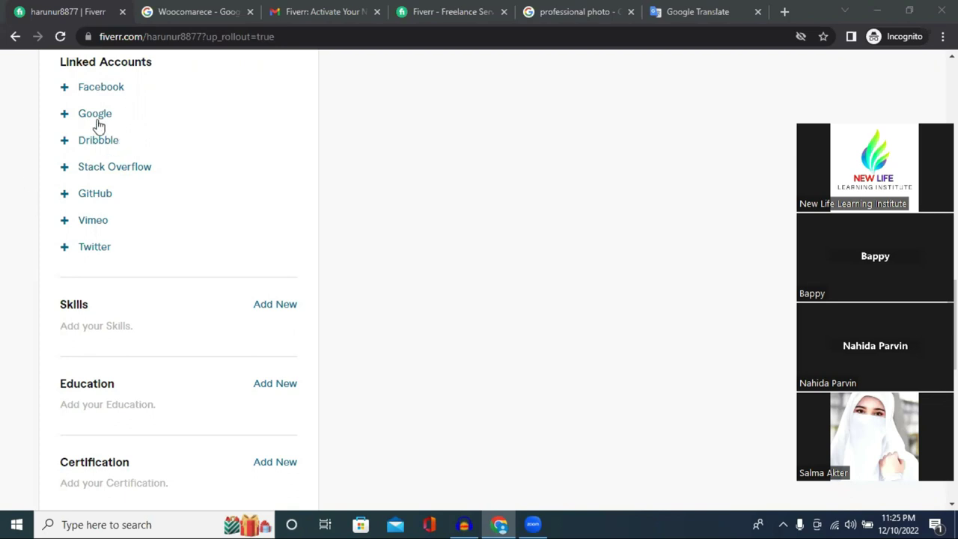
{"action": "left_click", "coordinate": [71, 119]}
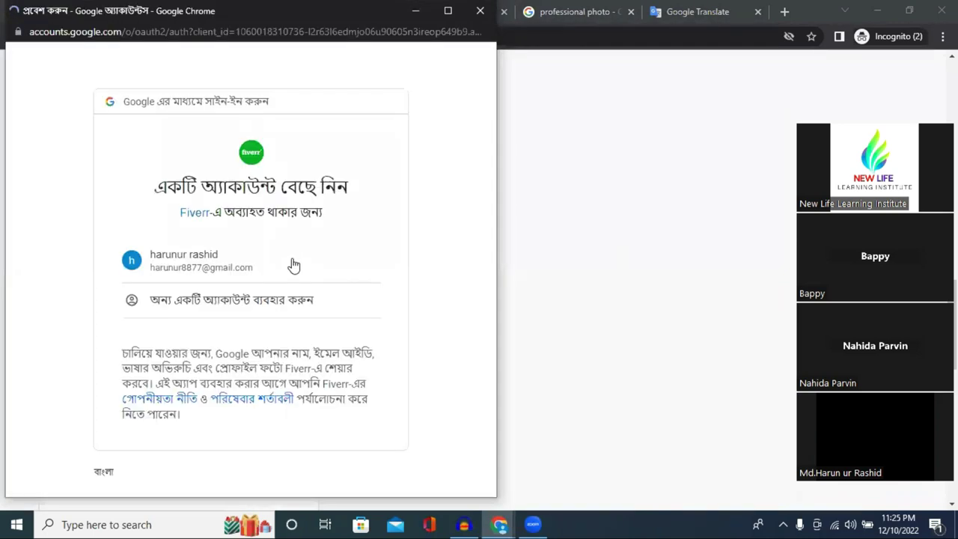
{"action": "left_click", "coordinate": [232, 274]}
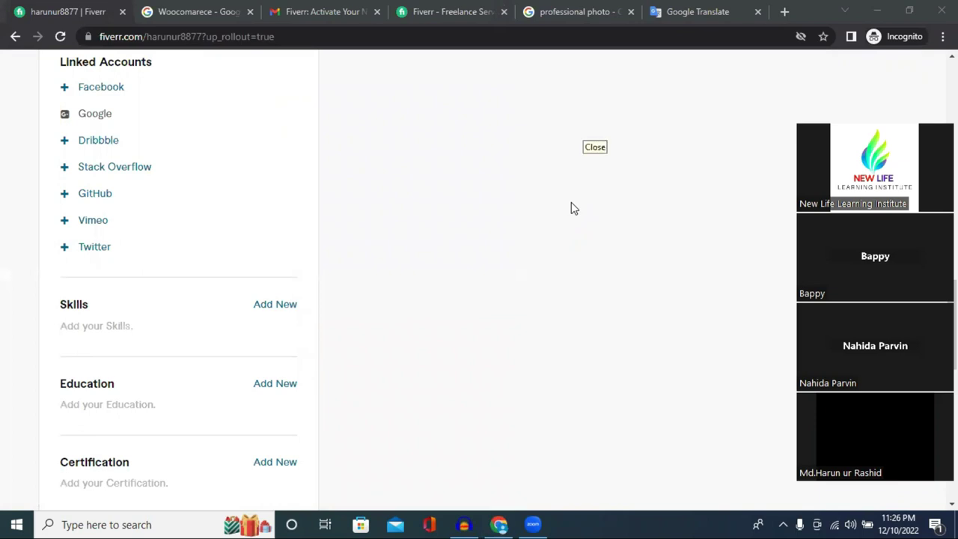
- Add Digital marketing to the profile's skills at the Expert experience level
{"action": "scroll", "coordinate": [67, 329], "scroll_direction": "up", "scroll_amount": 3}
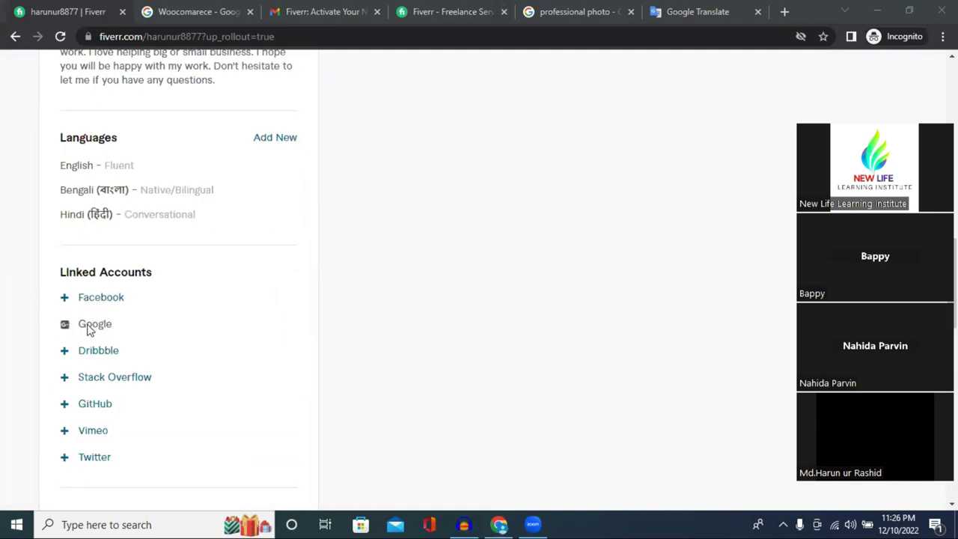
{"action": "scroll", "coordinate": [96, 329], "scroll_direction": "down", "scroll_amount": 2}
{"action": "scroll", "coordinate": [145, 317], "scroll_direction": "down", "scroll_amount": 1}
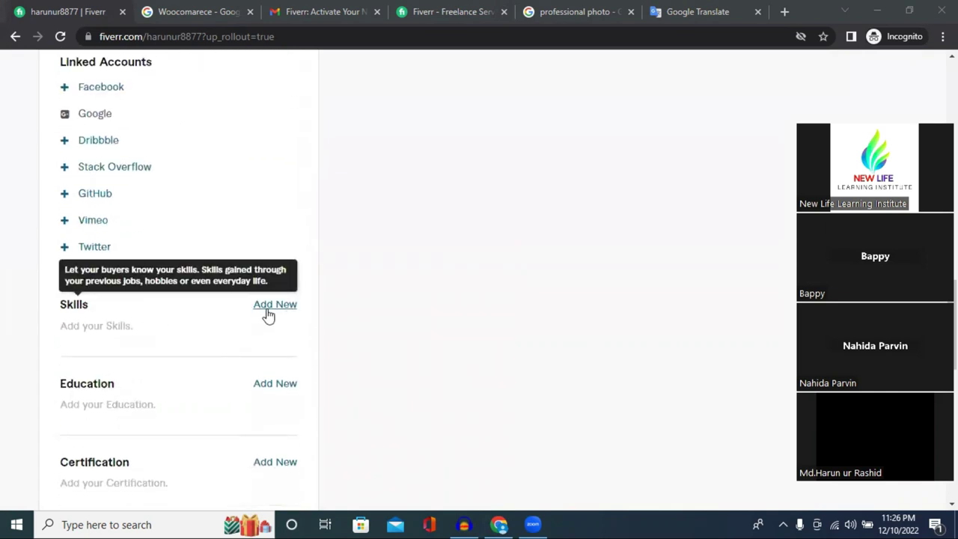
{"action": "left_click", "coordinate": [181, 323]}
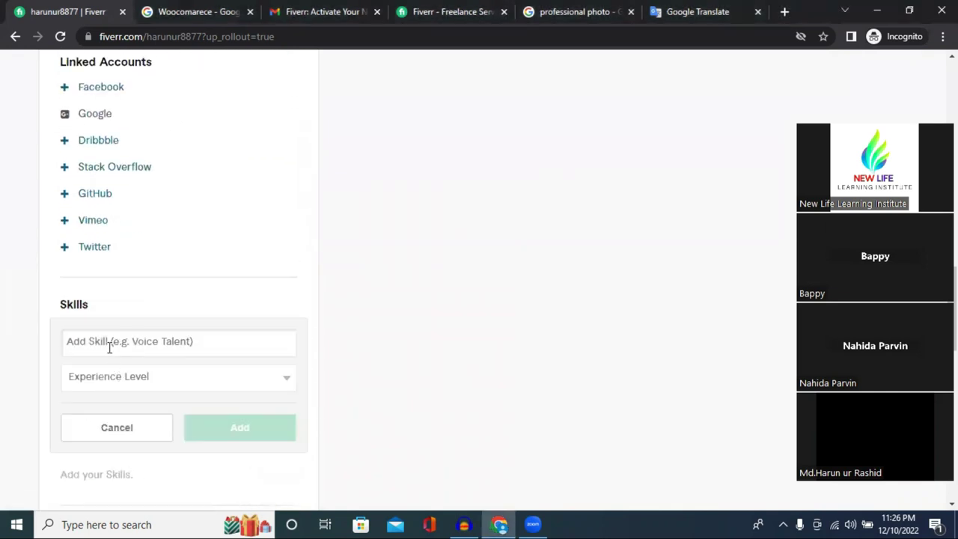
{"action": "type", "text": "Di"}
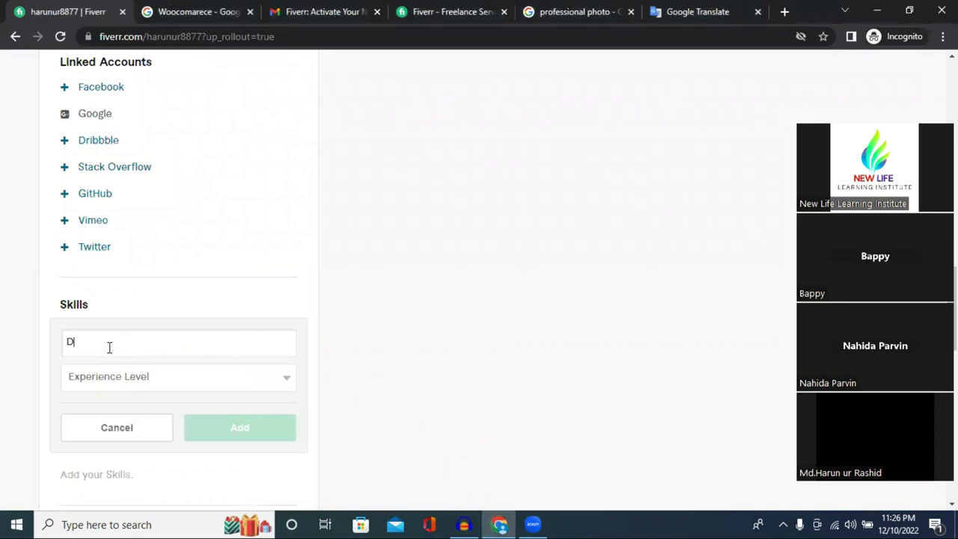
{"action": "type", "text": "gital "}
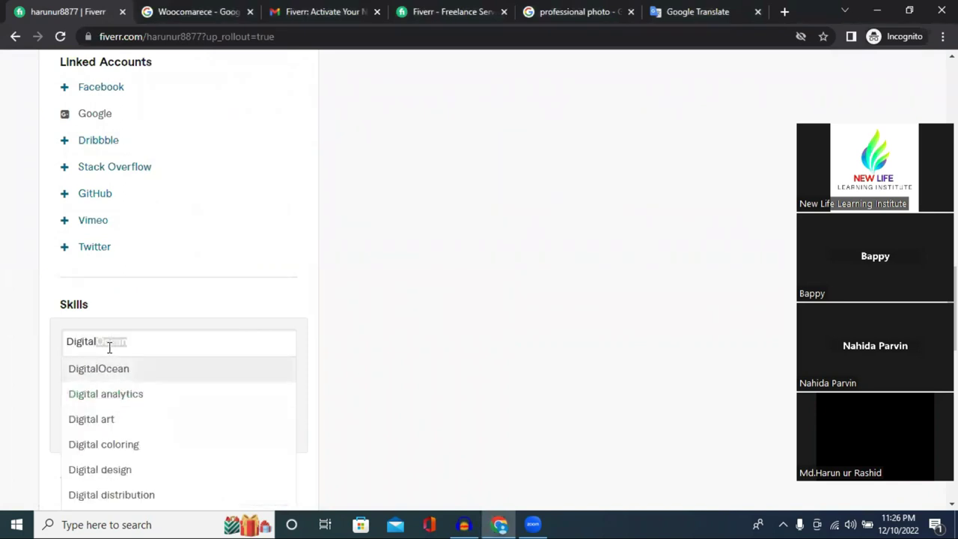
{"action": "type", "text": "marketing"}
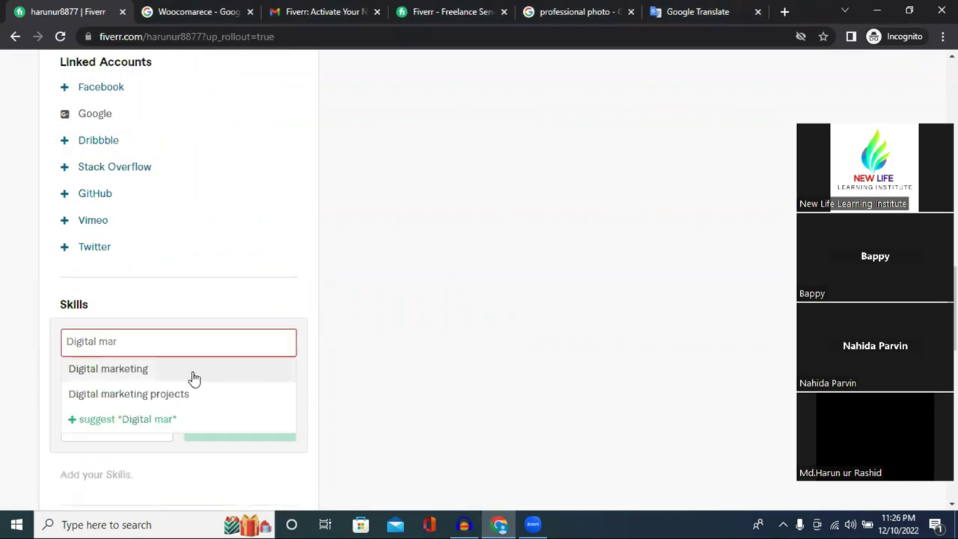
{"action": "left_click", "coordinate": [192, 372]}
{"action": "left_click", "coordinate": [136, 377]}
{"action": "left_click", "coordinate": [120, 422]}
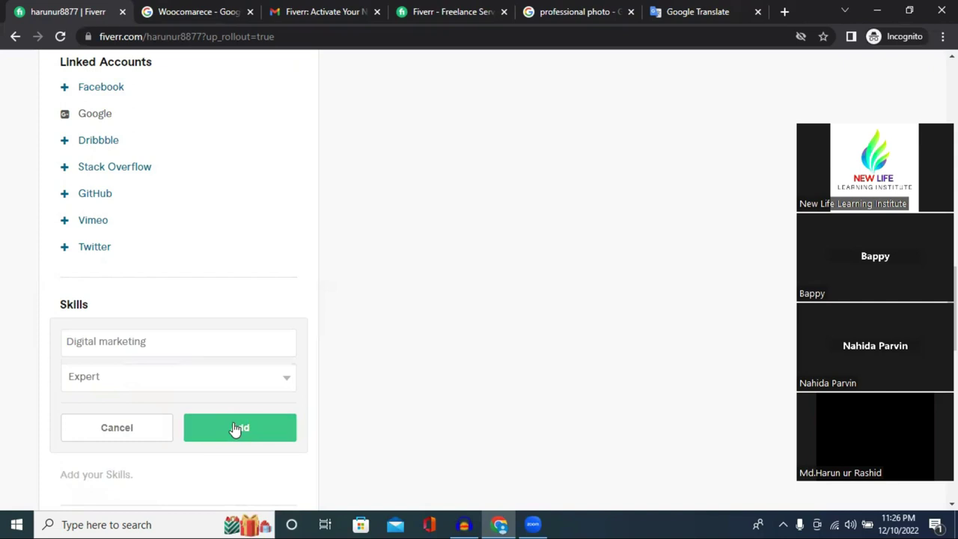
{"action": "left_click", "coordinate": [235, 427]}
- Add SEO to the profile's skills at the Expert experience level
{"action": "left_click", "coordinate": [273, 305]}
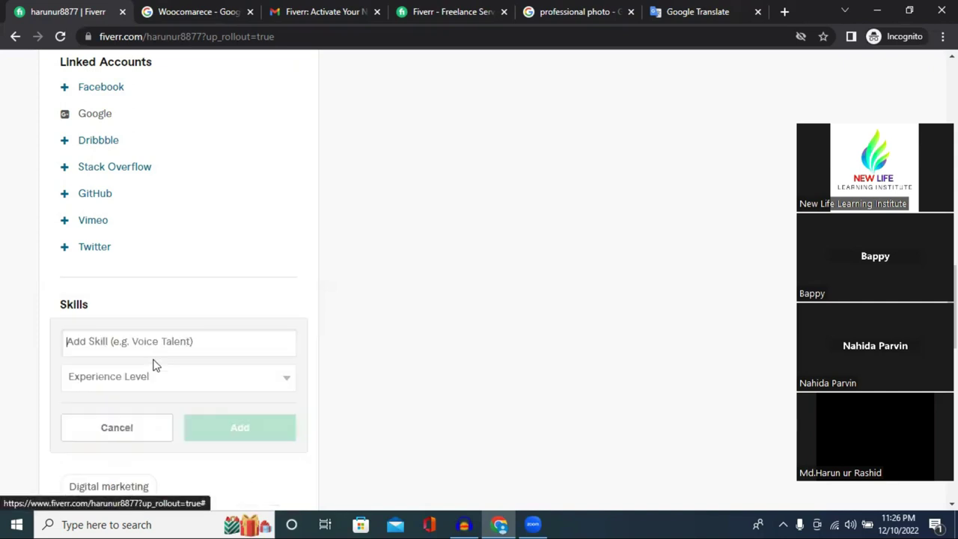
{"action": "type", "text": "sea"}
{"action": "key", "text": "BackSpace"}
{"action": "key", "text": "BackSpace"}
{"action": "key", "text": "BackSpace"}
{"action": "type", "text": "SEO"}
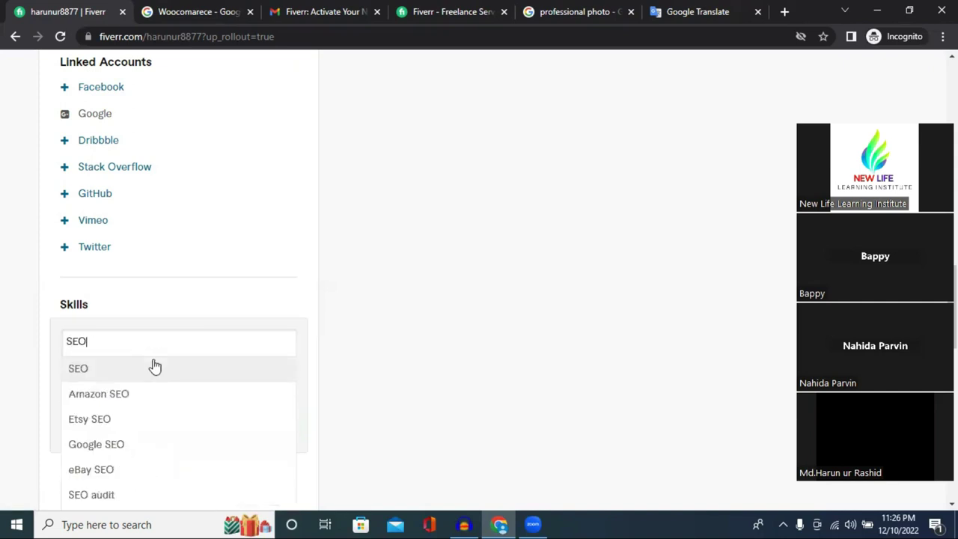
{"action": "left_click", "coordinate": [131, 369]}
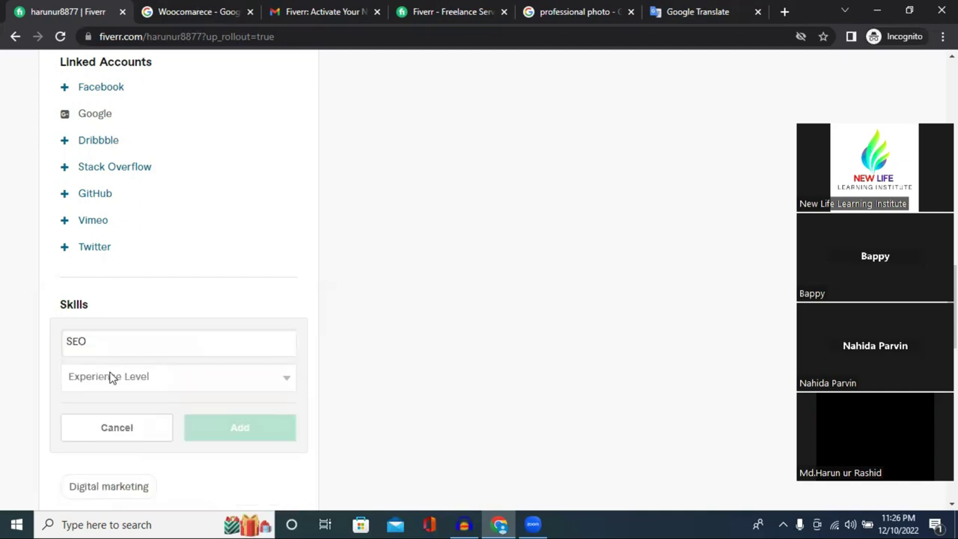
{"action": "left_click", "coordinate": [110, 378]}
{"action": "left_click", "coordinate": [113, 422]}
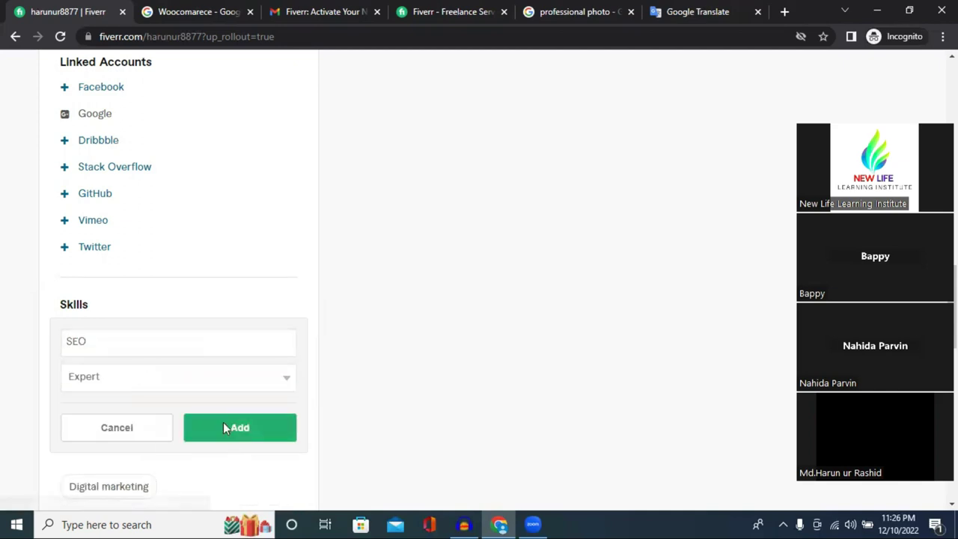
{"action": "left_click", "coordinate": [223, 427]}
- Add SEO audit to the profile's skills at the Expert experience level
{"action": "left_click", "coordinate": [283, 305]}
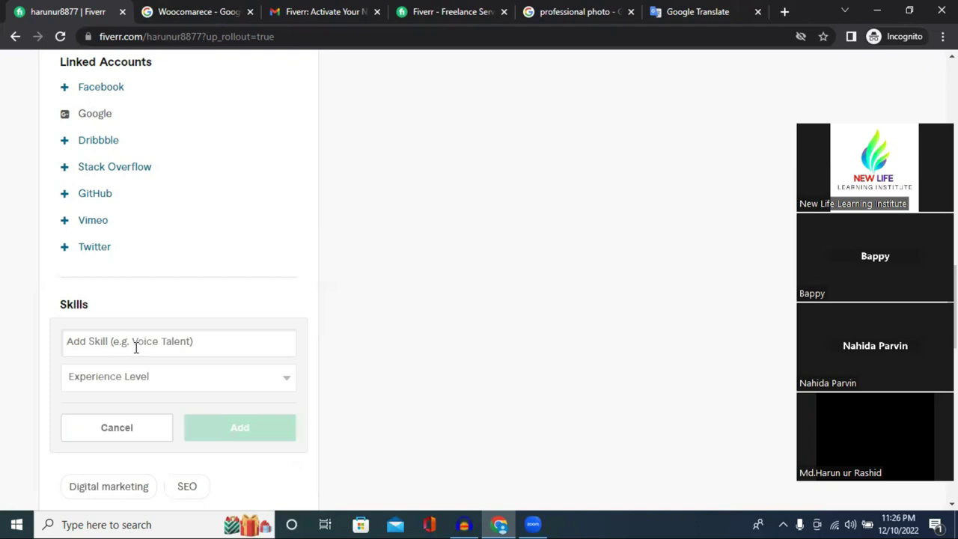
{"action": "left_click", "coordinate": [135, 343]}
{"action": "type", "text": "seo"}
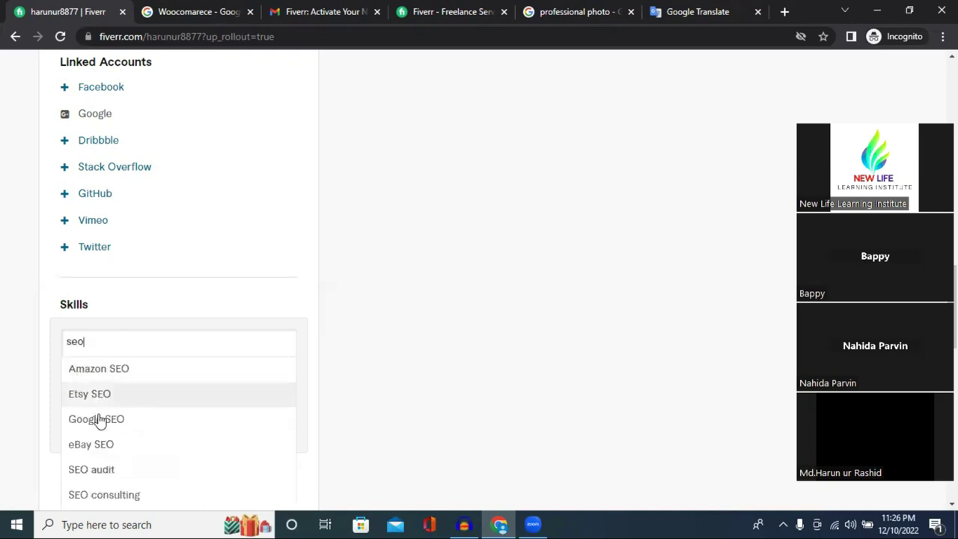
{"action": "left_click", "coordinate": [115, 471]}
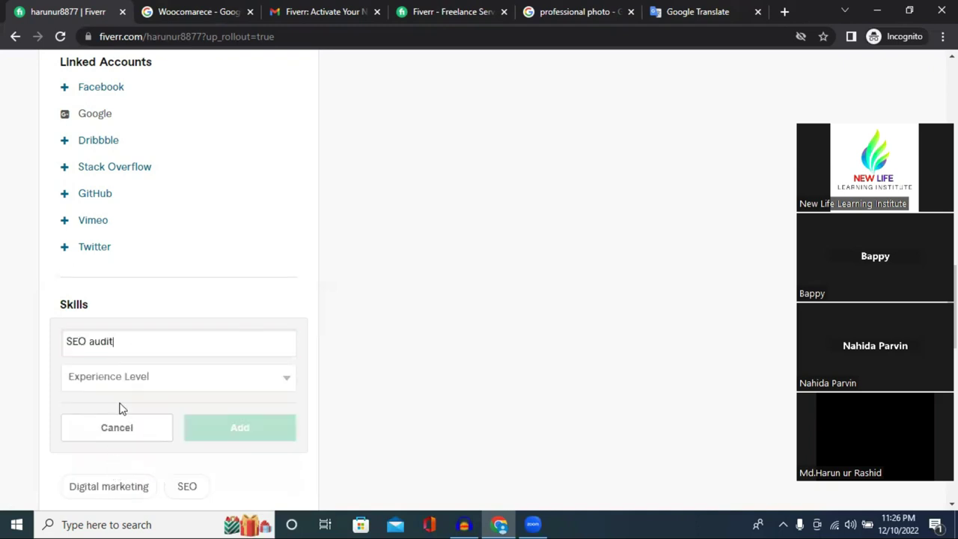
{"action": "left_click", "coordinate": [118, 383]}
{"action": "left_click", "coordinate": [117, 423]}
{"action": "left_click", "coordinate": [231, 426]}
- Add Facebook ads to the profile's skills at the Expert experience level
{"action": "left_click", "coordinate": [285, 305]}
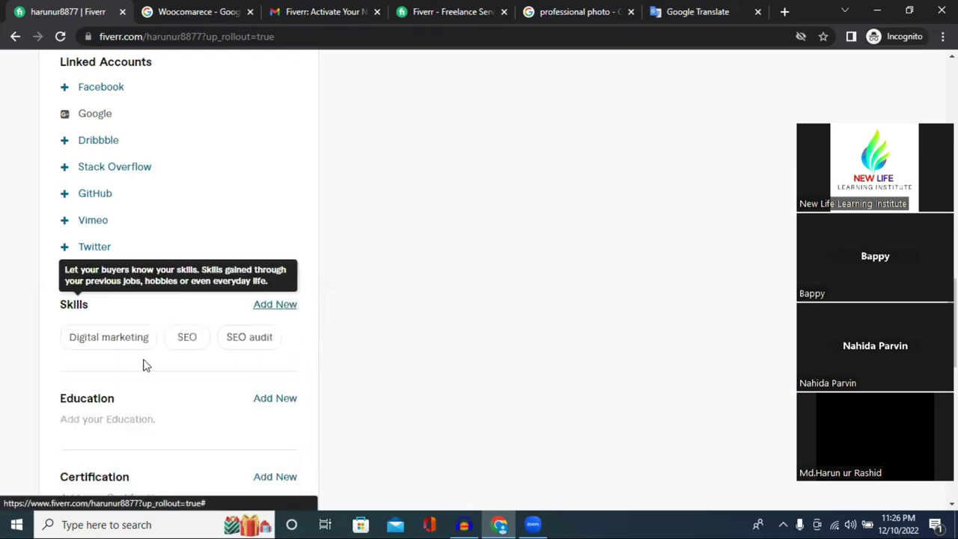
{"action": "type", "text": "F"}
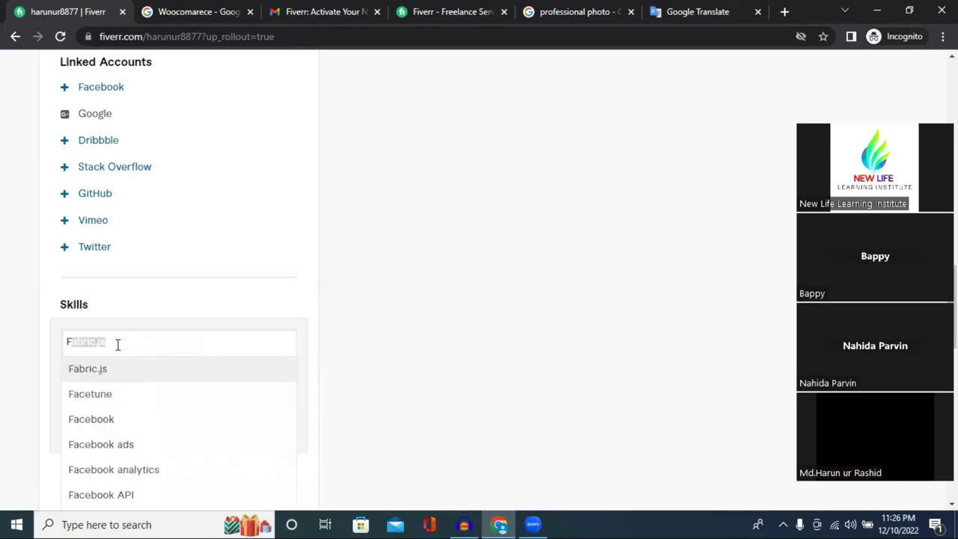
{"action": "type", "text": "acebook"}
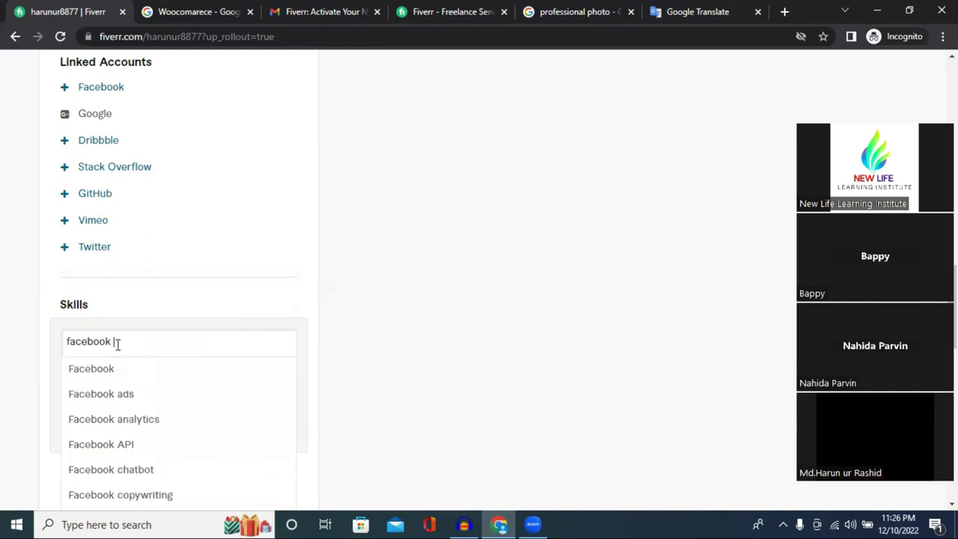
{"action": "left_click", "coordinate": [143, 393]}
{"action": "left_click", "coordinate": [138, 379]}
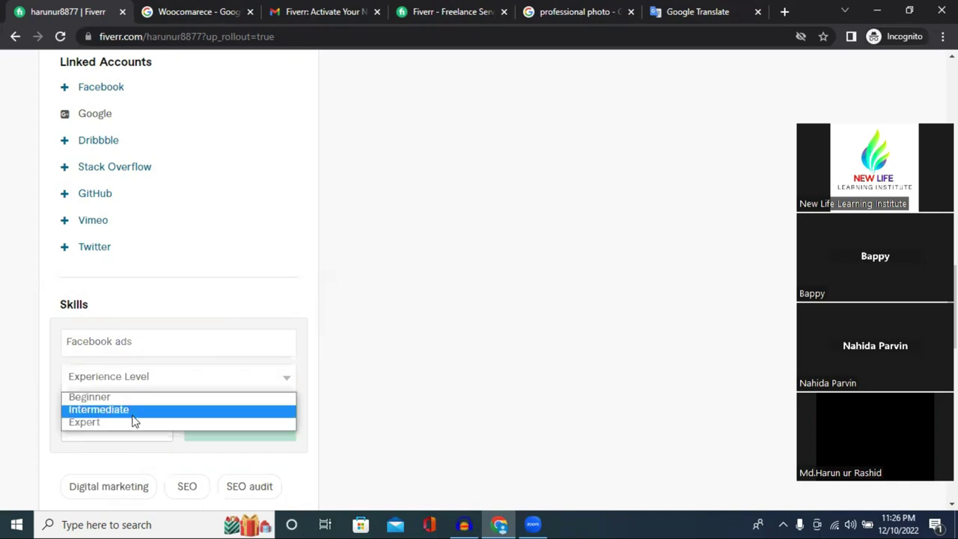
{"action": "left_click", "coordinate": [121, 424]}
{"action": "left_click", "coordinate": [228, 421]}
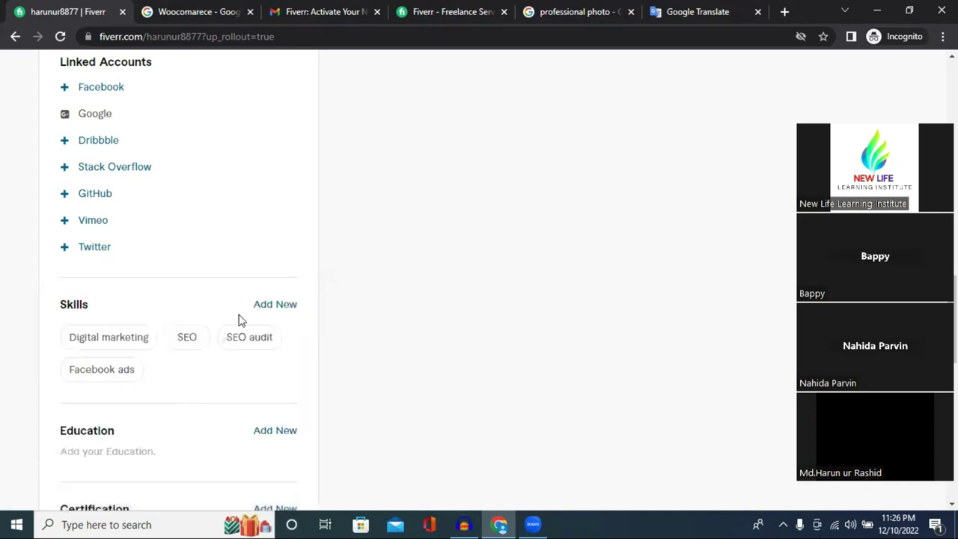
- Add Facebook ads management to the profile's skills at the Intermediate experience level
{"action": "left_click", "coordinate": [271, 305]}
{"action": "type", "text": "F"}
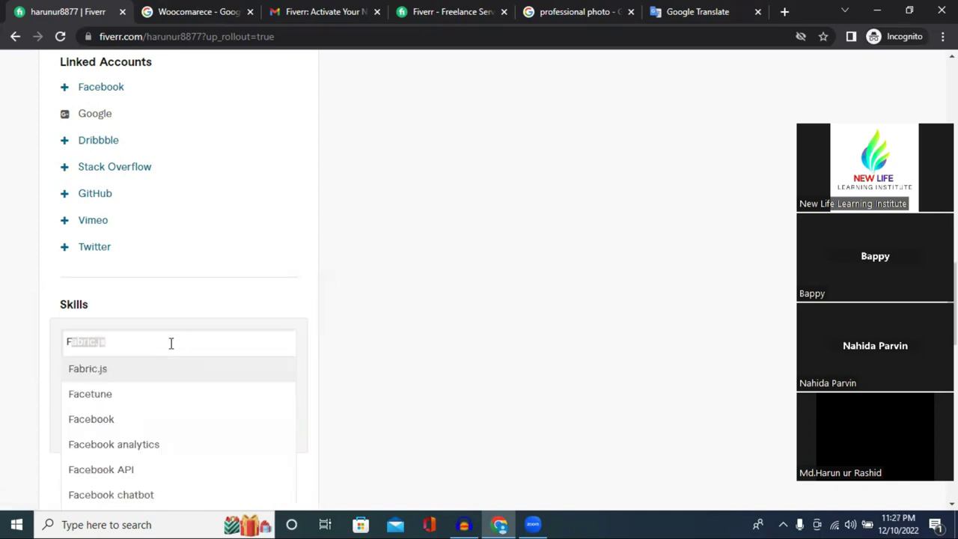
{"action": "type", "text": "acebook"}
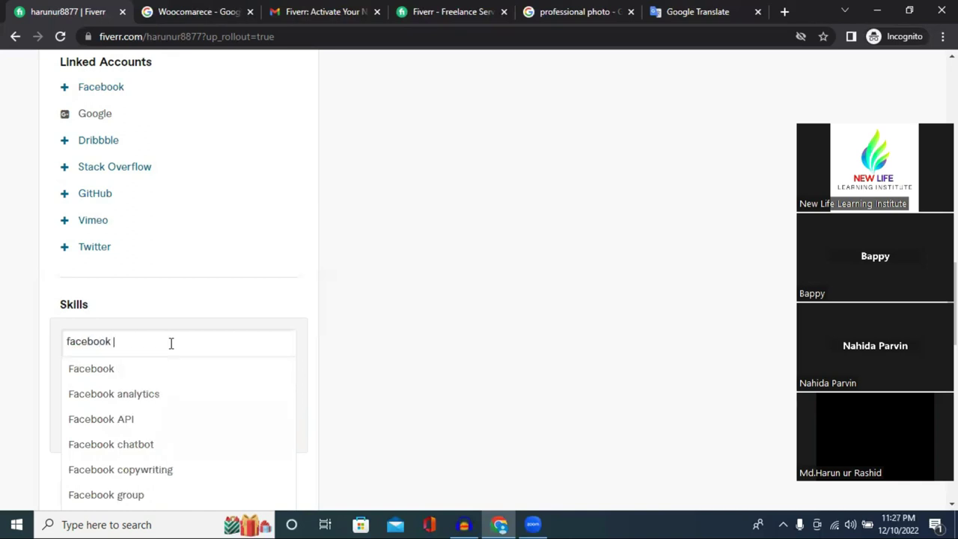
{"action": "type", "text": " fa"}
{"action": "key", "text": "BackSpace"}
{"action": "key", "text": "BackSpace"}
{"action": "type", "text": "ads"}
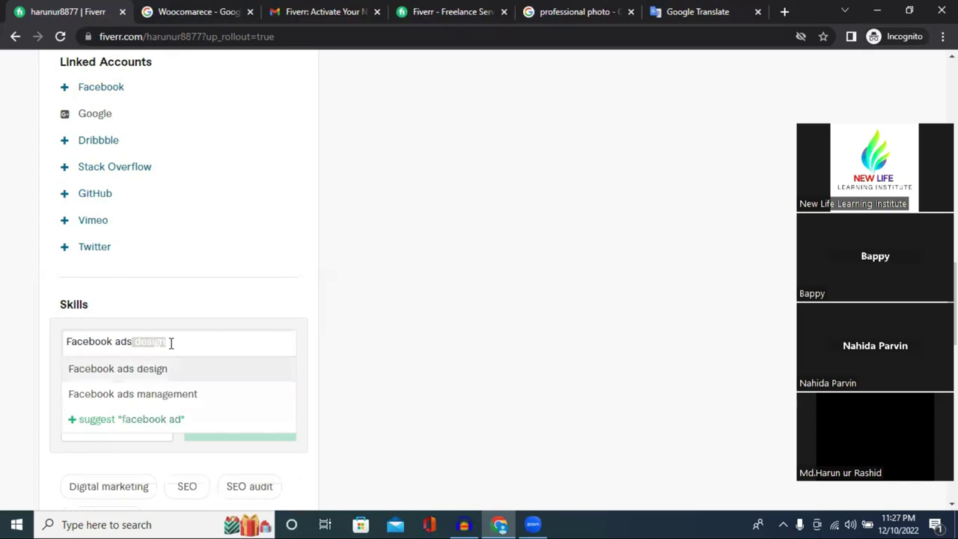
{"action": "left_click", "coordinate": [181, 405]}
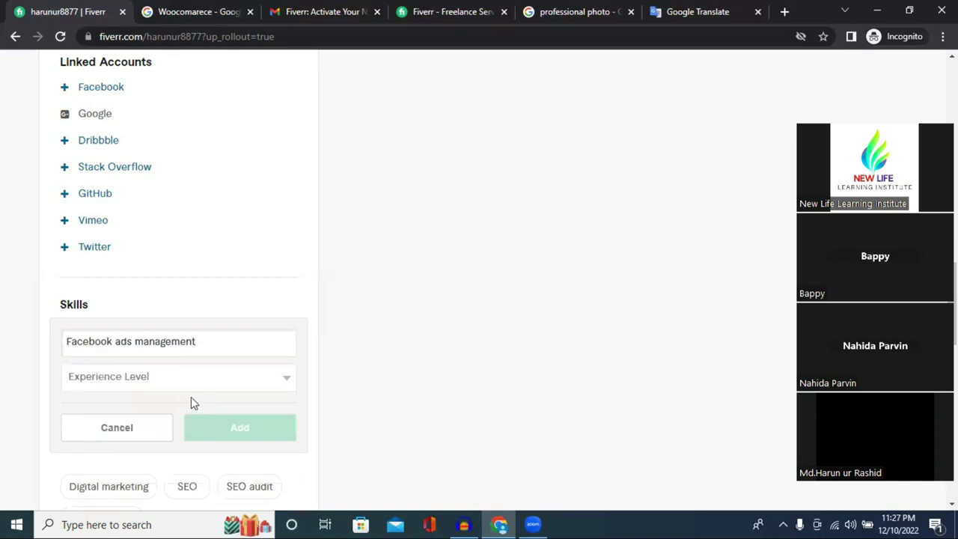
{"action": "left_click", "coordinate": [188, 380]}
{"action": "left_click", "coordinate": [166, 411]}
{"action": "left_click", "coordinate": [240, 435]}
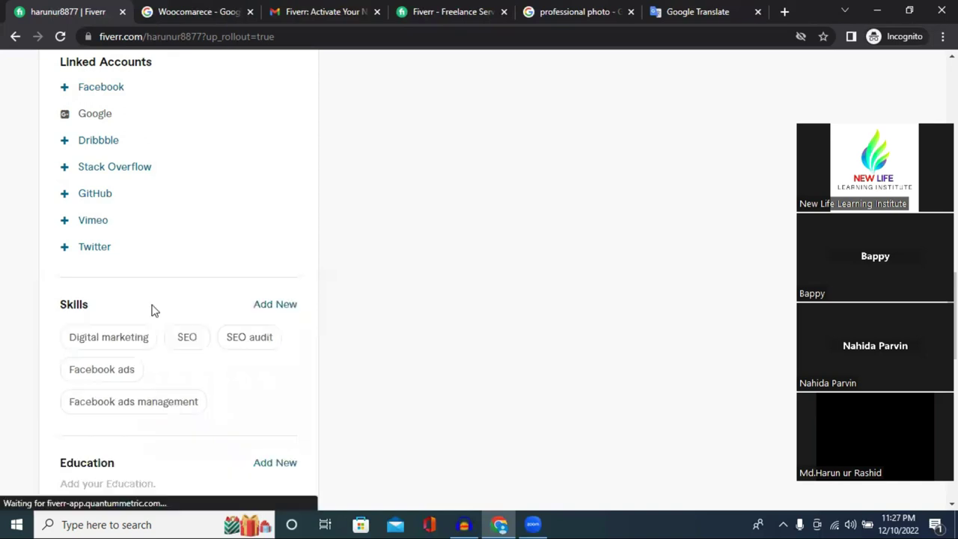
{"action": "left_click", "coordinate": [274, 304]}
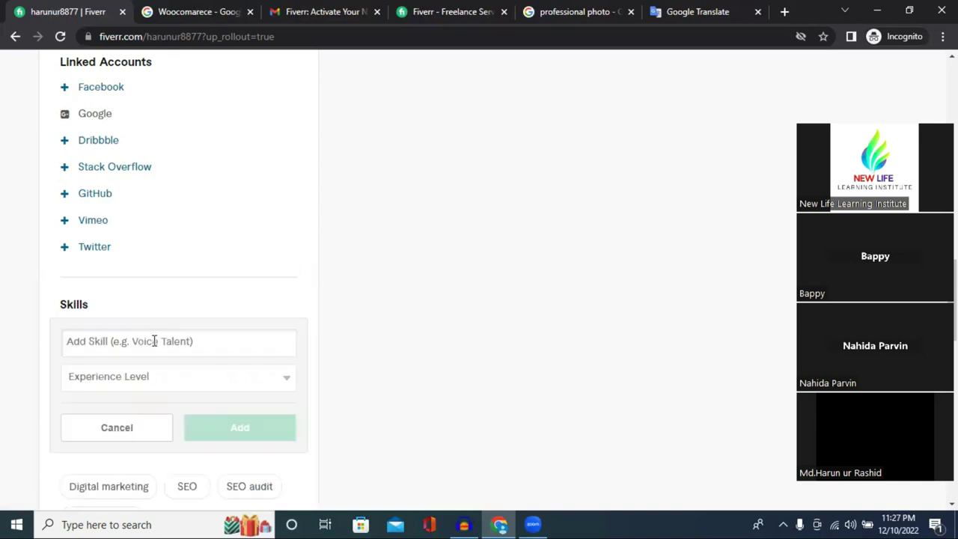
{"action": "type", "text": "Faceb"}
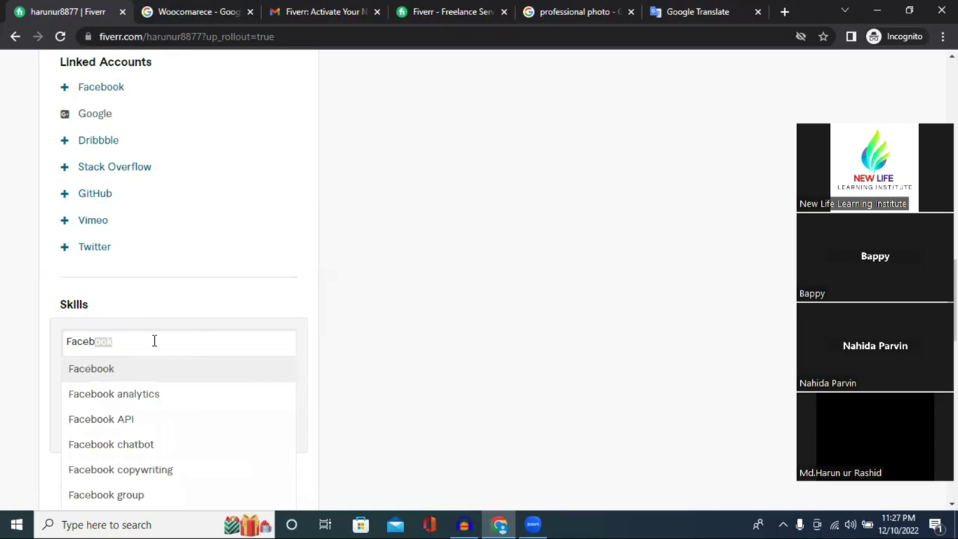
{"action": "type", "text": "ook ad"}
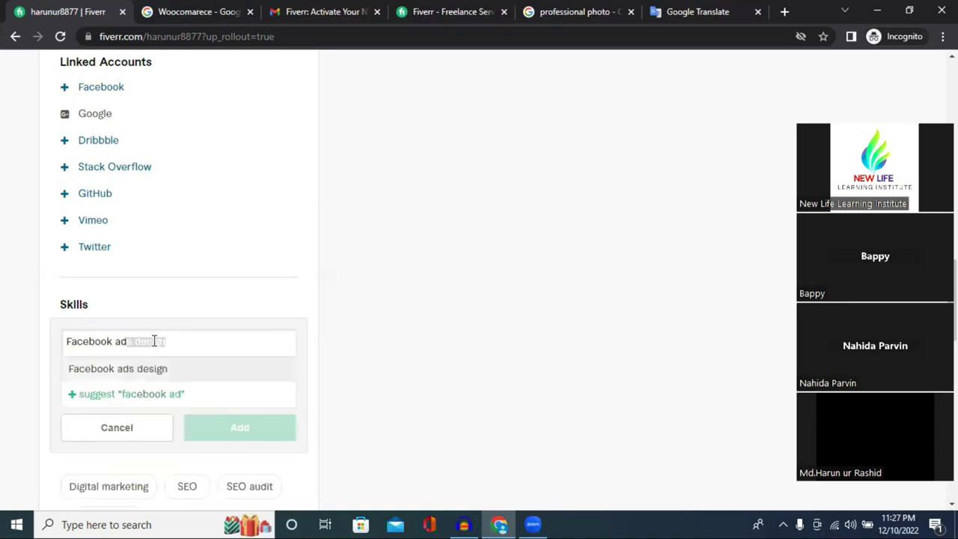
{"action": "type", "text": "s ca"}
{"action": "key", "text": "BackSpace"}
{"action": "key", "text": "BackSpace"}
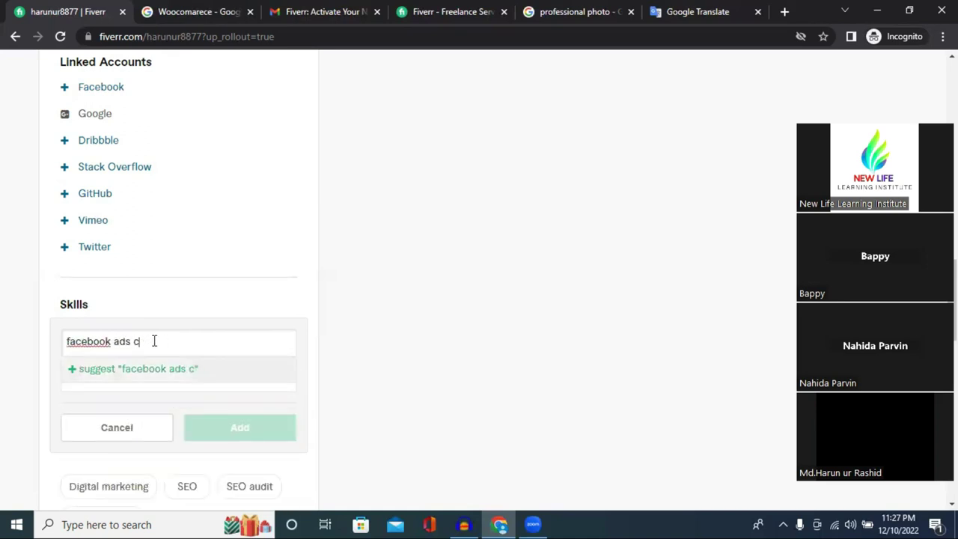
{"action": "key", "text": "BackSpace"}
{"action": "key", "text": "BackSpace"}
{"action": "key", "text": "BackSpace"}
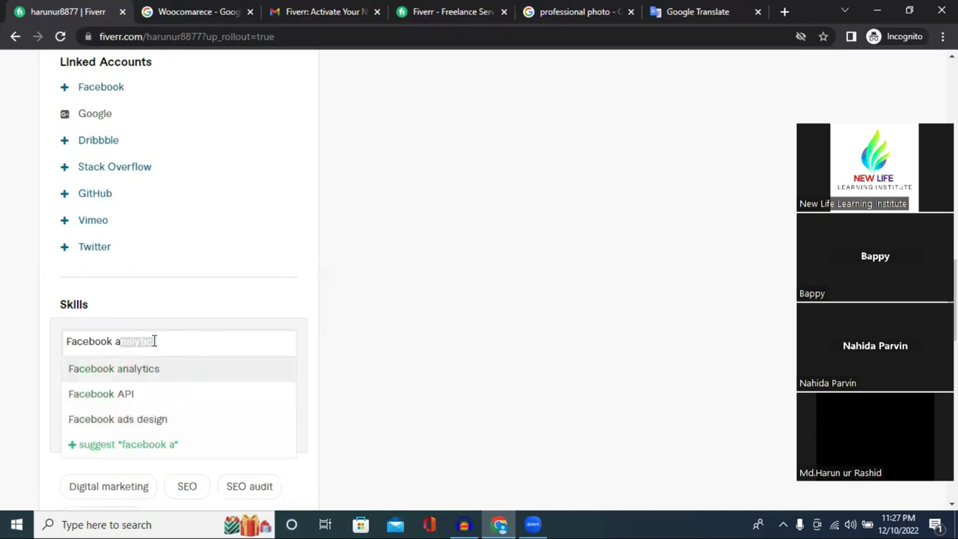
{"action": "key", "text": "BackSpace"}
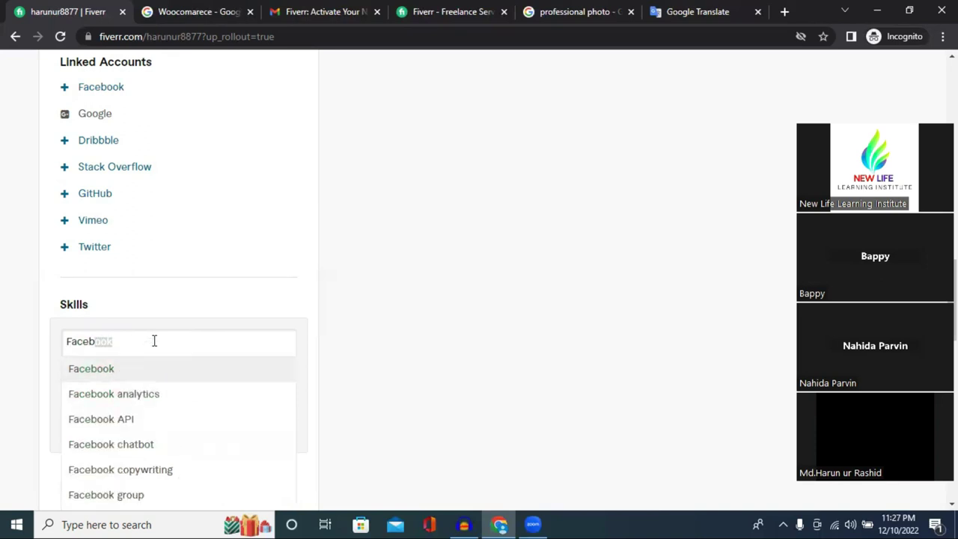
{"action": "key", "text": "BackSpace"}
{"action": "key", "text": "BackSpace"}
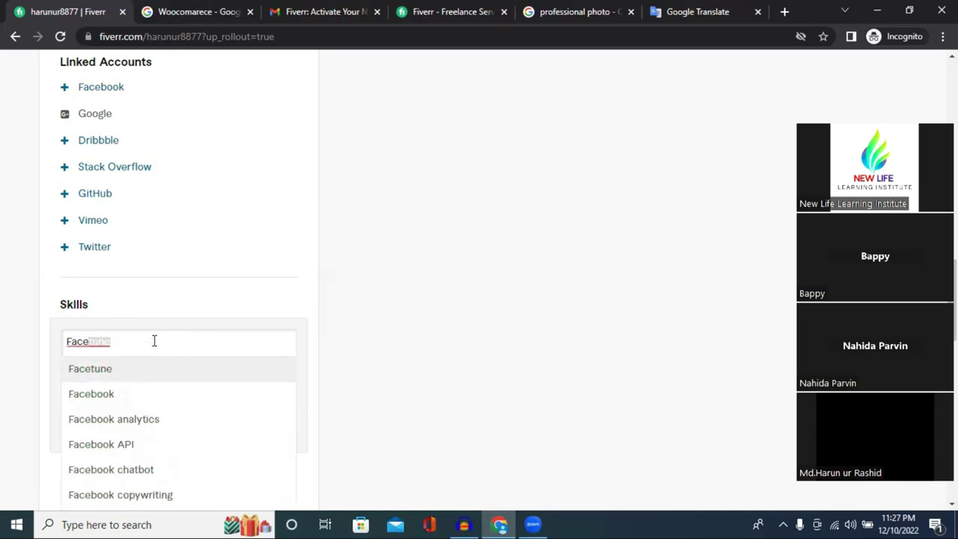
{"action": "key", "text": "BackSpace"}
{"action": "key", "text": "BackSpace"}
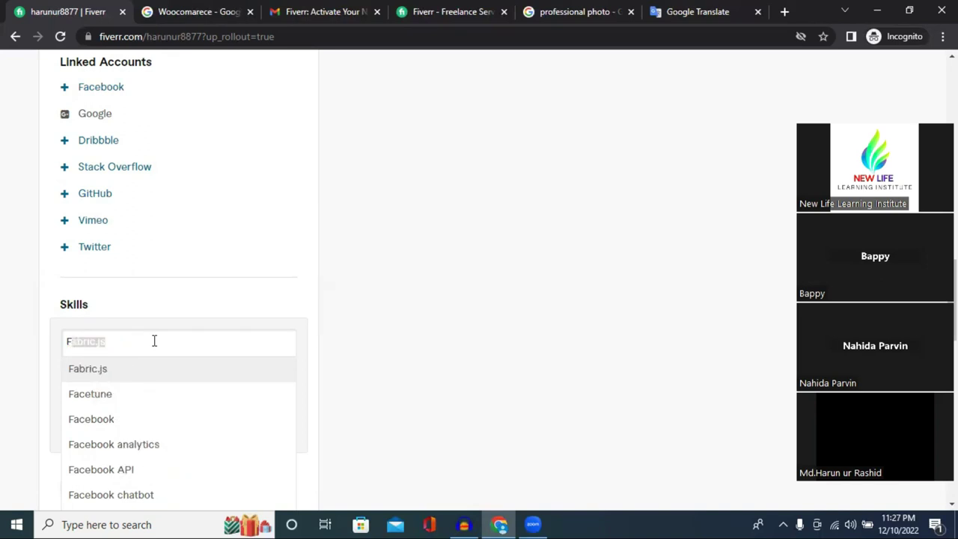
{"action": "key", "text": "BackSpace"}
{"action": "key", "text": "BackSpace"}
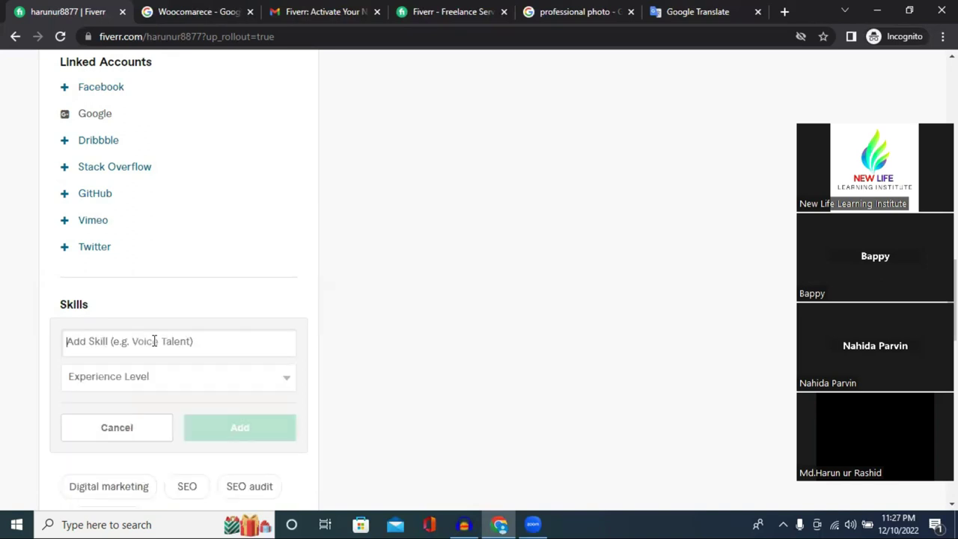
{"action": "type", "text": "insta"}
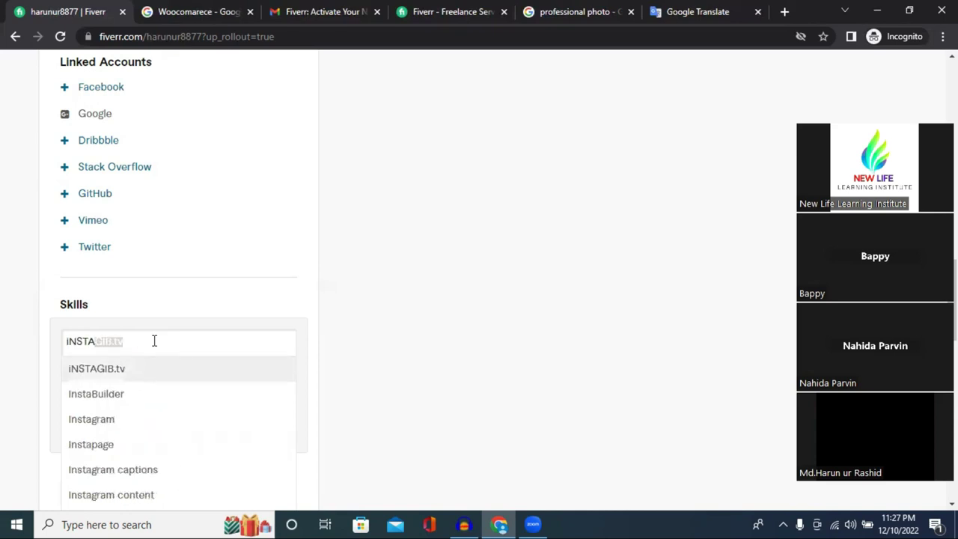
{"action": "key", "text": "BackSpace"}
{"action": "key", "text": "BackSpace"}
{"action": "key", "text": "BackSpace"}
{"action": "key", "text": "BackSpace"}
{"action": "key", "text": "BackSpace"}
{"action": "key", "text": "BackSpace"}
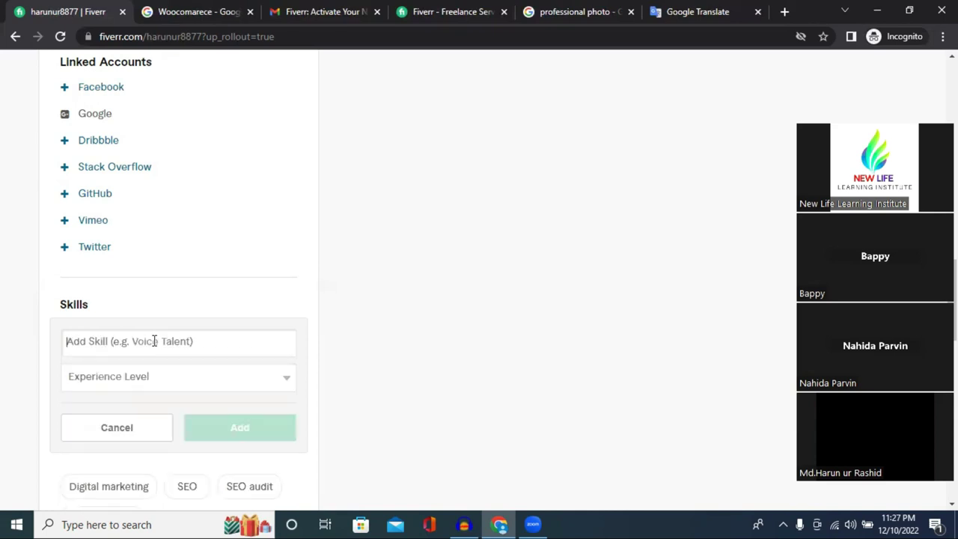
- Add Instagram management to the profile's skills at the Expert experience level, and open a new skill entry
{"action": "type", "text": "instagra"}
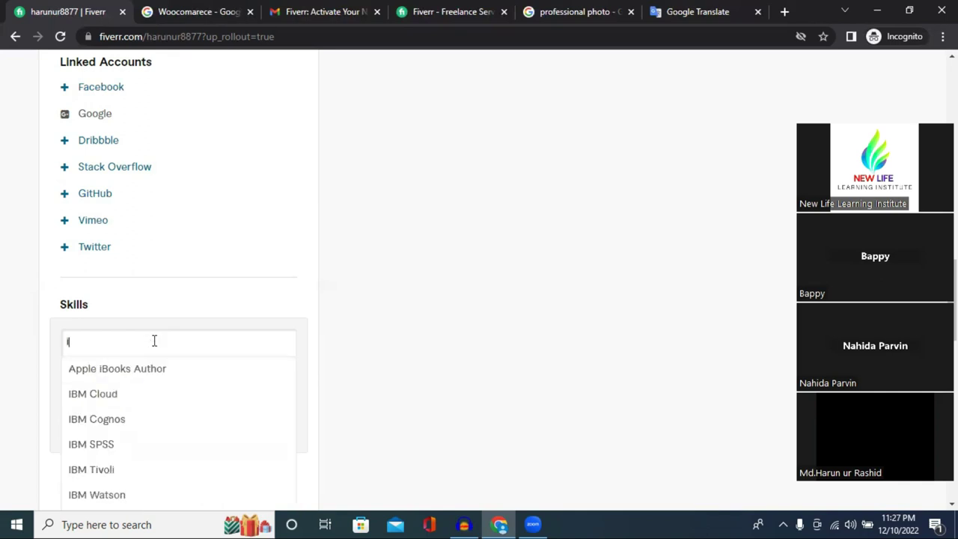
{"action": "type", "text": "m "}
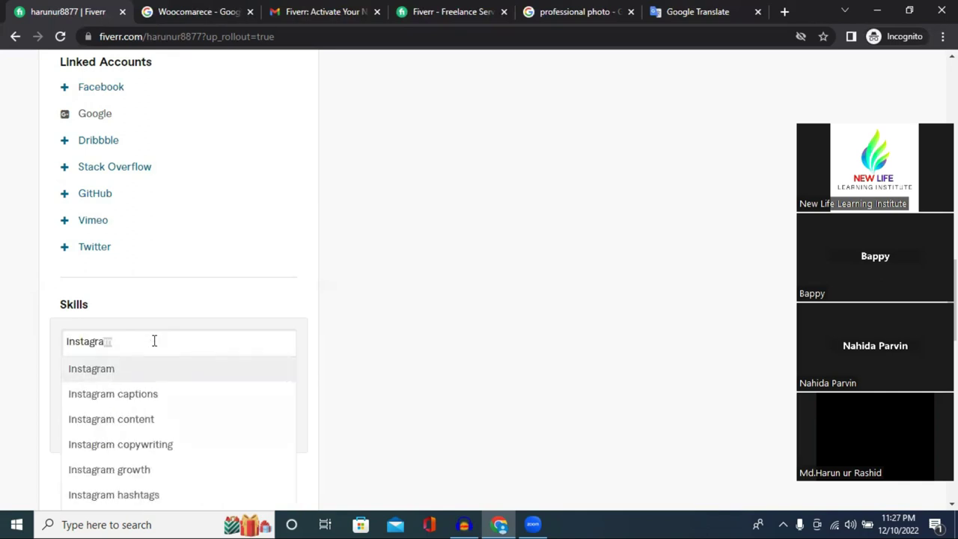
{"action": "type", "text": "mar"}
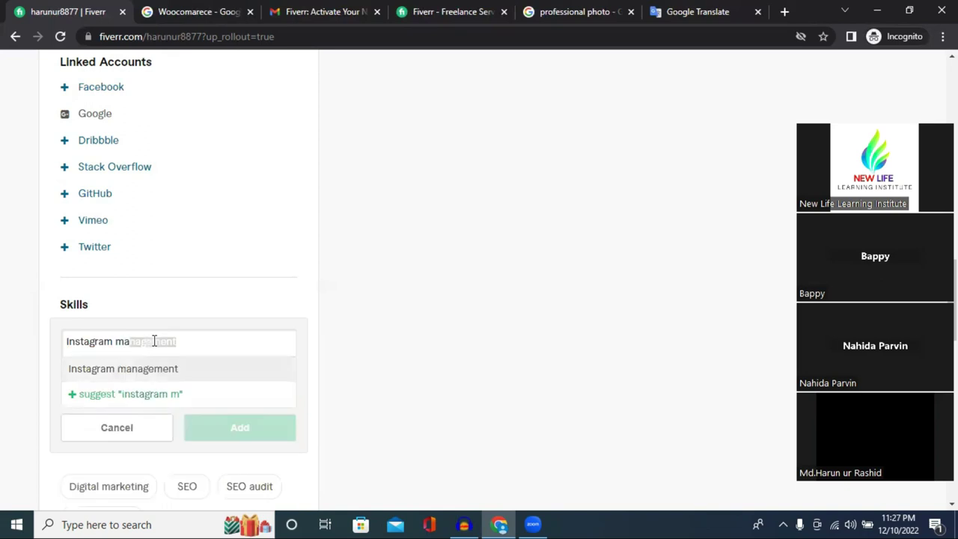
{"action": "key", "text": "BackSpace"}
{"action": "left_click", "coordinate": [146, 370]}
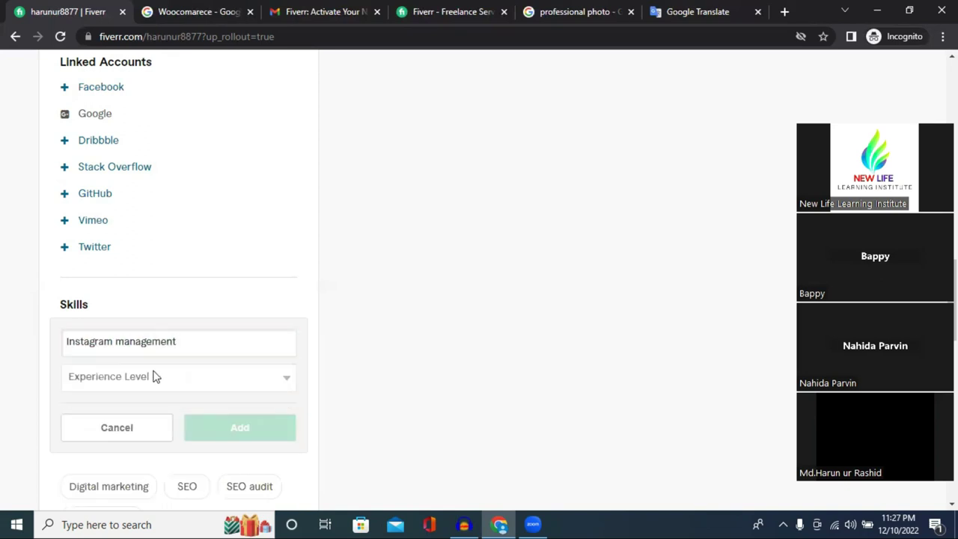
{"action": "left_click", "coordinate": [154, 376]}
{"action": "left_click", "coordinate": [162, 423]}
{"action": "left_click", "coordinate": [220, 425]}
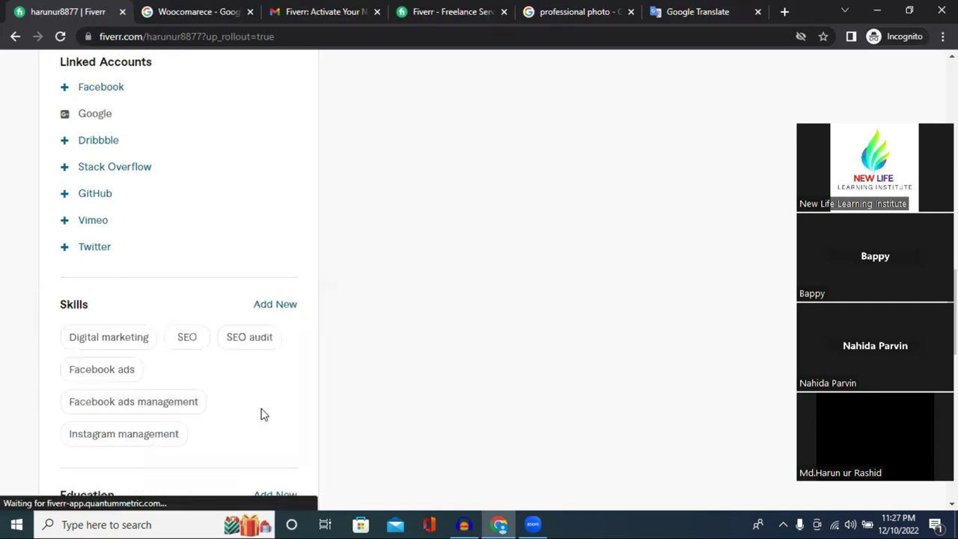
{"action": "left_click", "coordinate": [270, 304]}
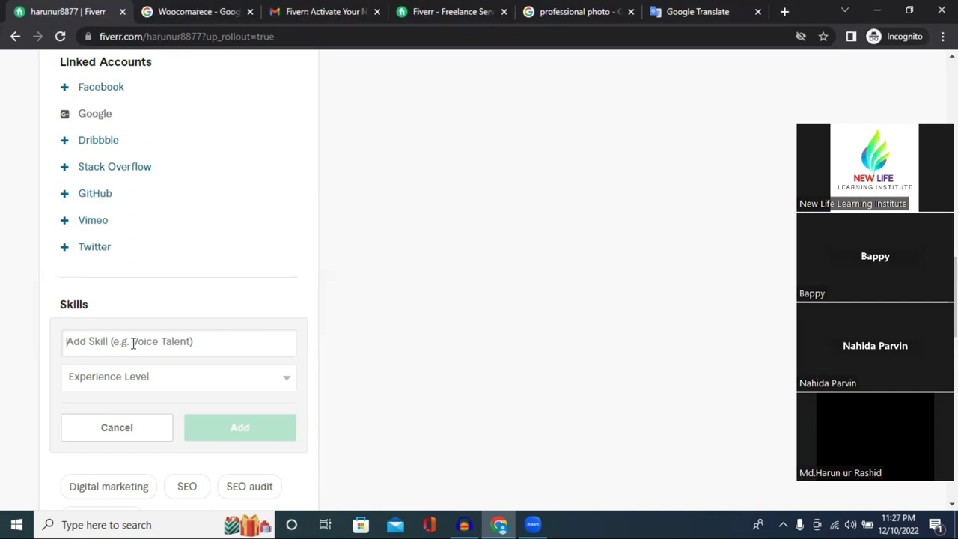
{"action": "type", "text": "Link"}
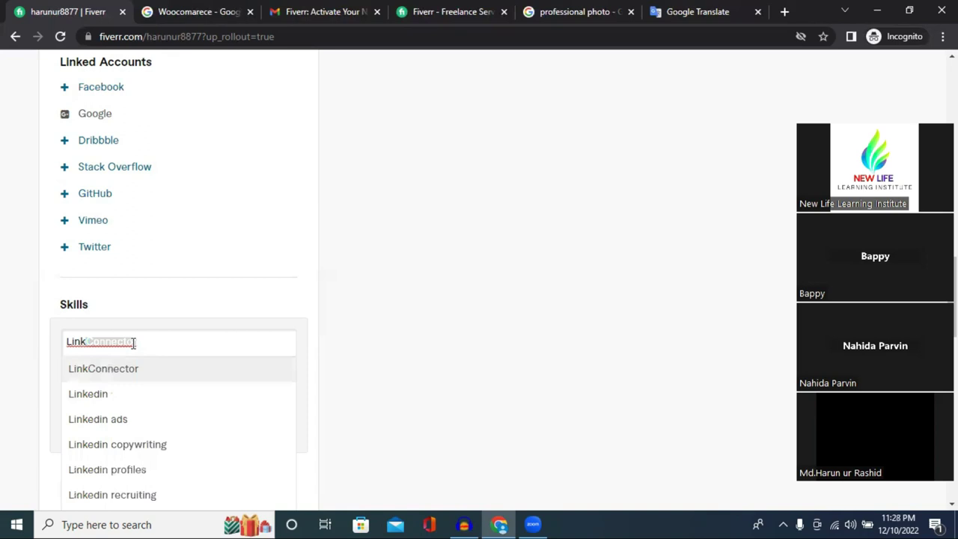
{"action": "type", "text": "bu"}
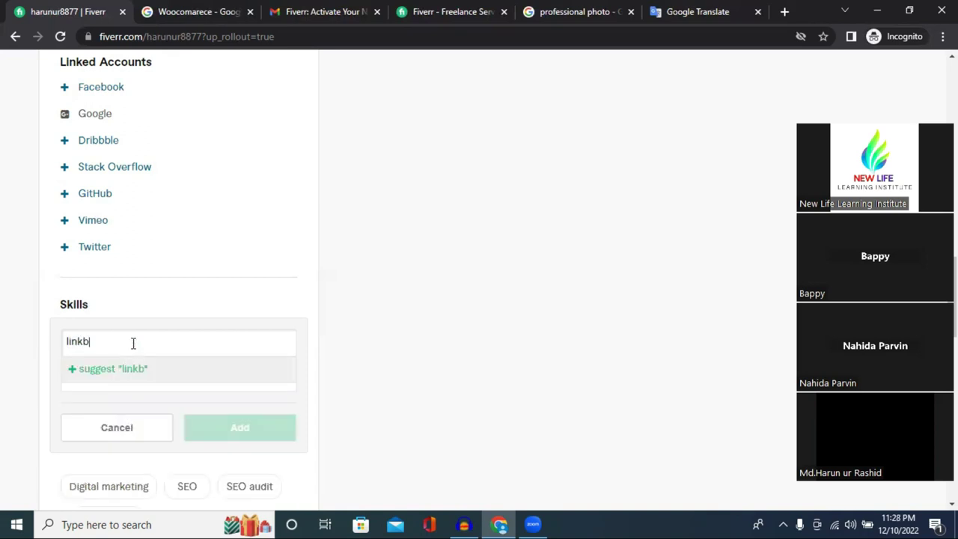
{"action": "key", "text": "BackSpace"}
{"action": "key", "text": "BackSpace"}
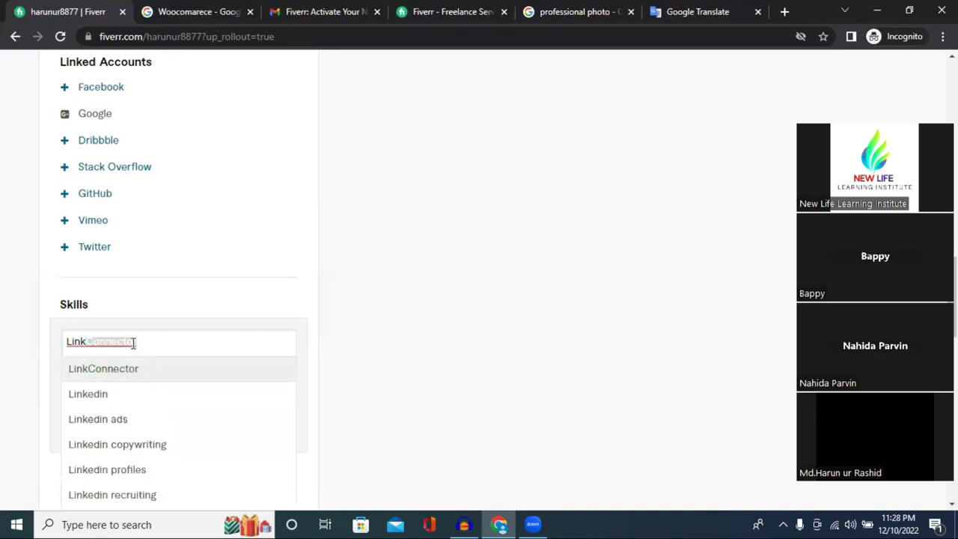
{"action": "scroll", "coordinate": [207, 412], "scroll_direction": "down", "scroll_amount": 2}
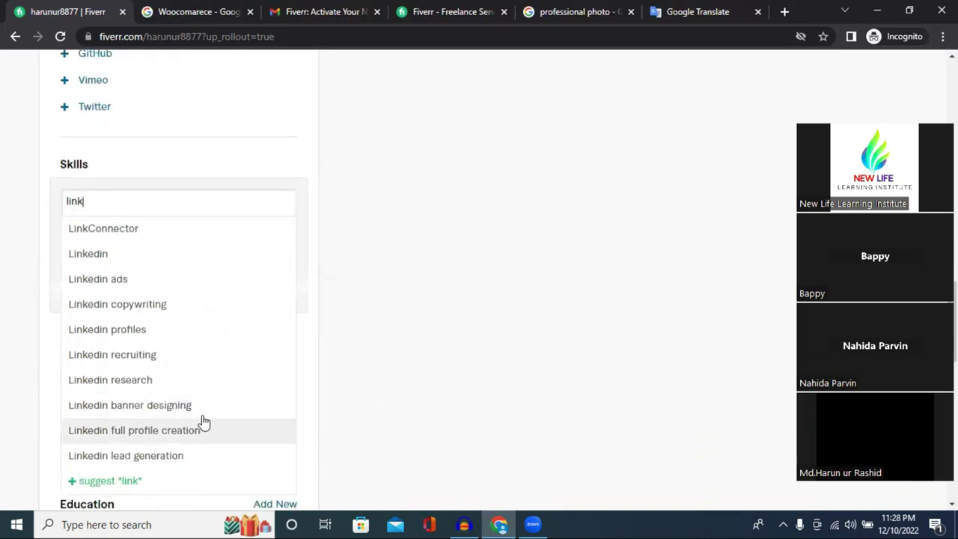
{"action": "scroll", "coordinate": [203, 421], "scroll_direction": "up", "scroll_amount": 4}
{"action": "scroll", "coordinate": [203, 421], "scroll_direction": "down", "scroll_amount": 4}
{"action": "scroll", "coordinate": [155, 453], "scroll_direction": "up", "scroll_amount": 5}
{"action": "scroll", "coordinate": [129, 404], "scroll_direction": "down", "scroll_amount": 2}
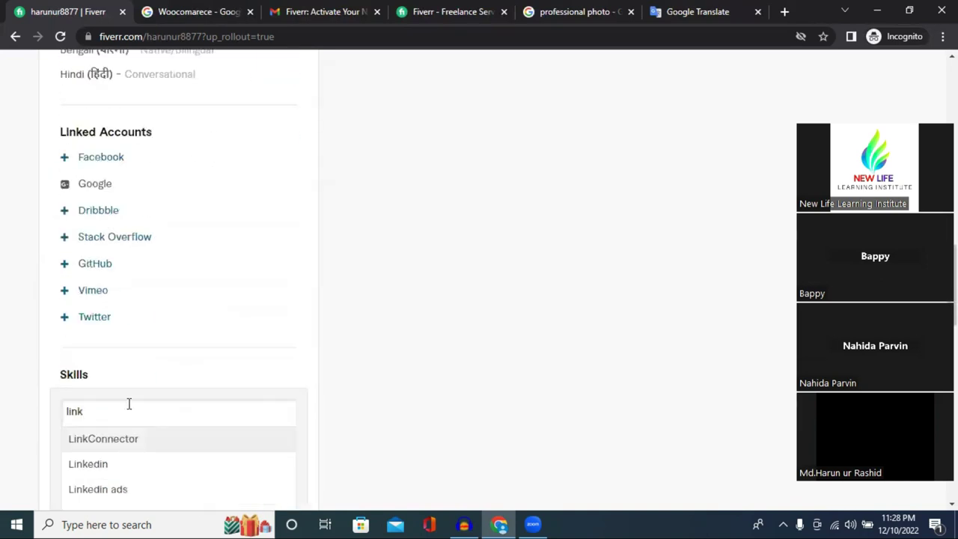
{"action": "key", "text": "ctrl+a"}
{"action": "key", "text": "BackSpace"}
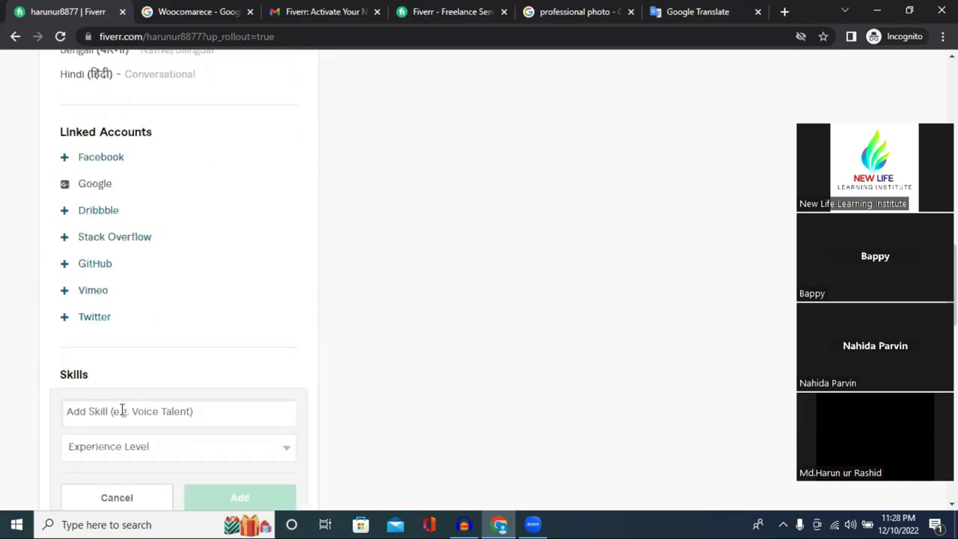
- Add Backlinks to the profile's skills at the Expert experience level
{"action": "type", "text": "Back"}
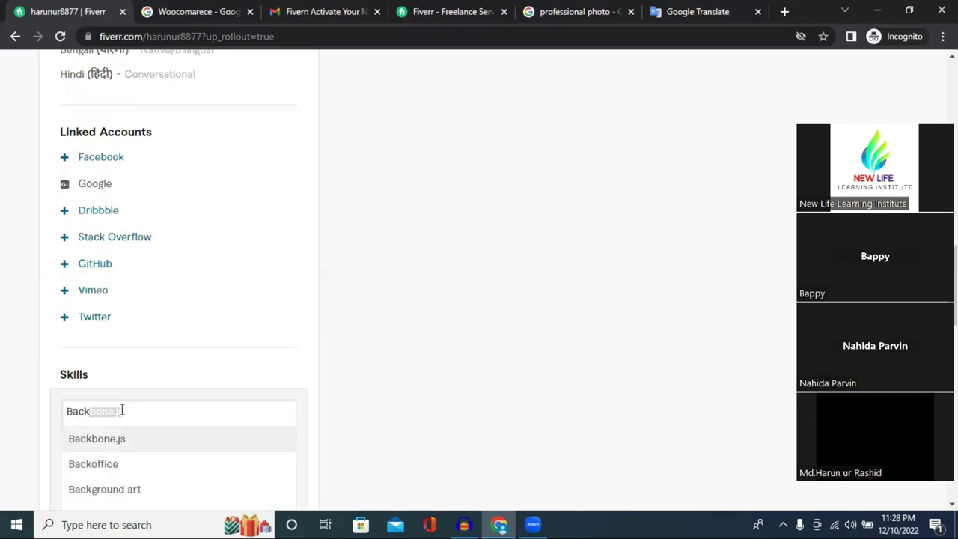
{"action": "type", "text": "links"}
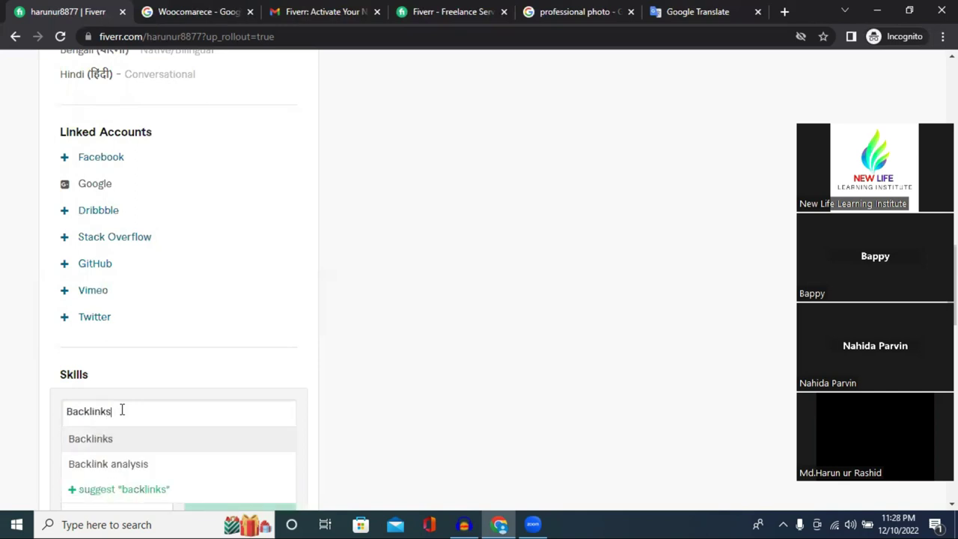
{"action": "left_click", "coordinate": [116, 446]}
{"action": "left_click", "coordinate": [135, 453]}
{"action": "left_click", "coordinate": [125, 490]}
{"action": "left_click", "coordinate": [239, 496]}
- Add YouTube marketing to the profile's skills with an experience level
{"action": "scroll", "coordinate": [181, 362], "scroll_direction": "down", "scroll_amount": 1}
{"action": "left_click", "coordinate": [265, 166]}
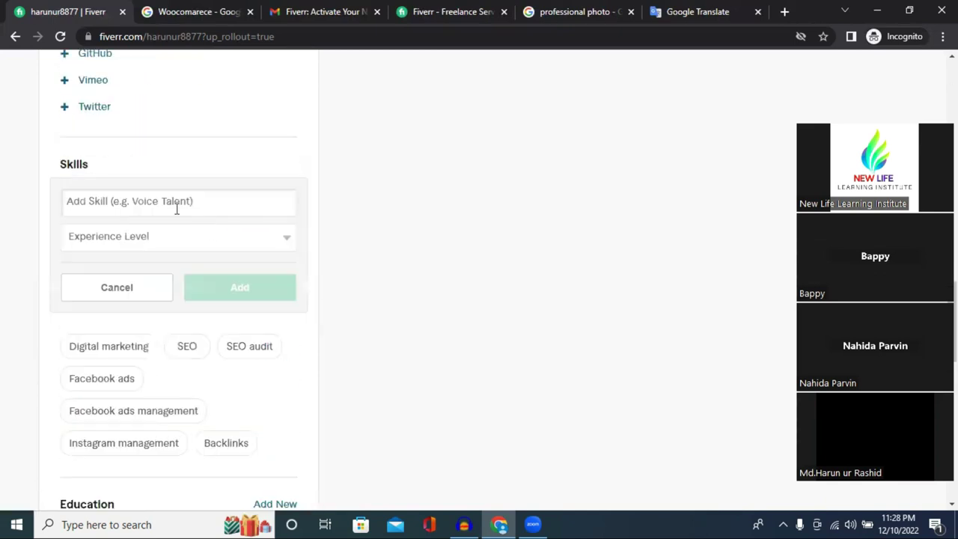
{"action": "type", "text": "youtube"}
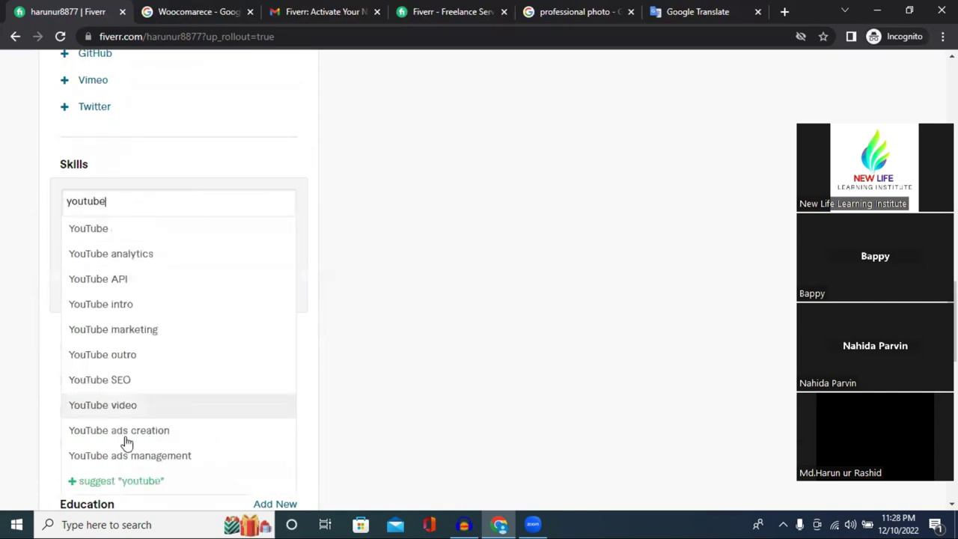
{"action": "left_click", "coordinate": [138, 333]}
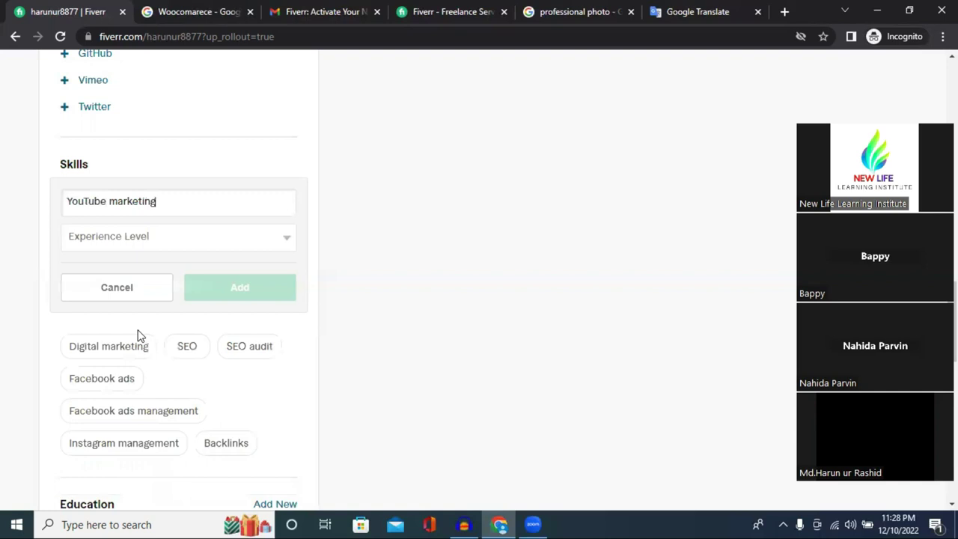
{"action": "left_click", "coordinate": [127, 233]}
{"action": "left_click", "coordinate": [125, 278]}
{"action": "left_click", "coordinate": [229, 286]}
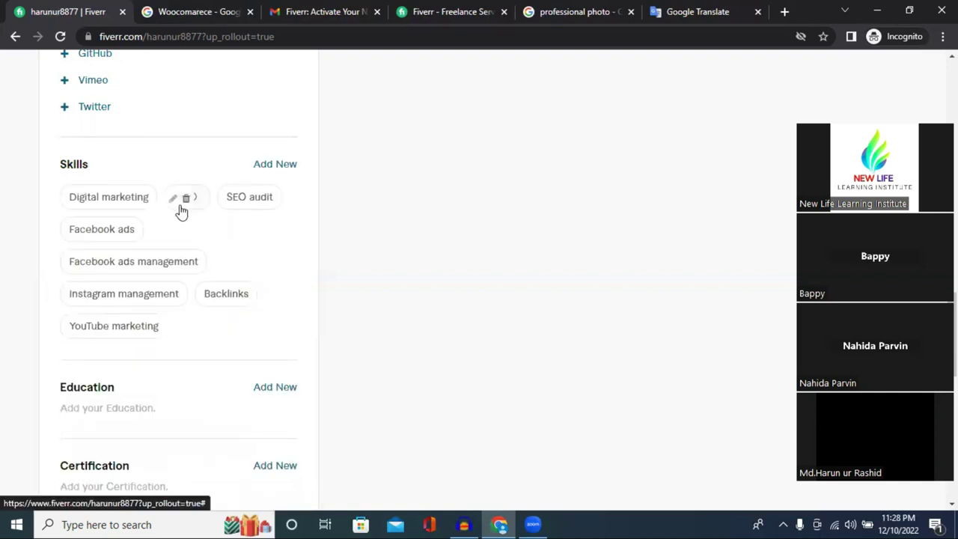
- Add Video editing to the profile's skills at the Intermediate experience level
{"action": "left_click", "coordinate": [271, 165]}
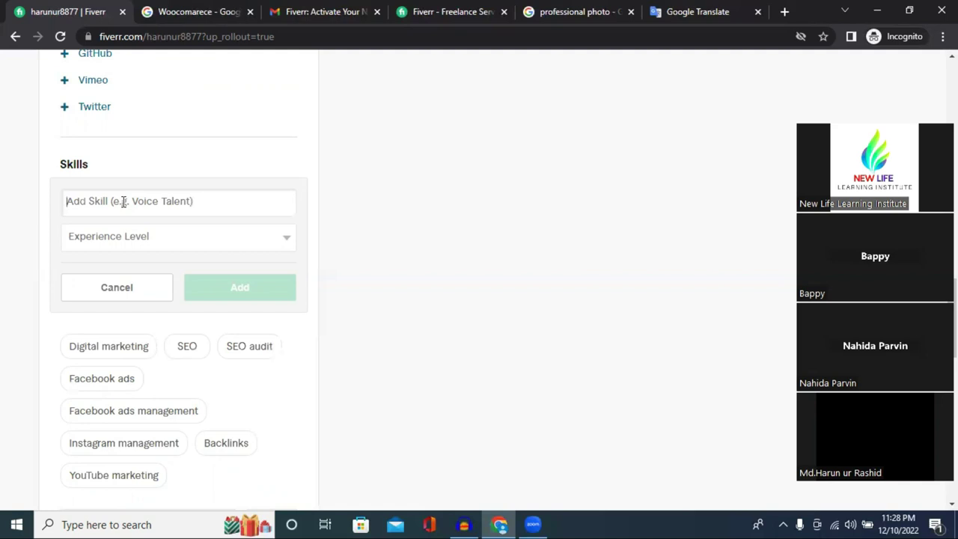
{"action": "type", "text": "V"}
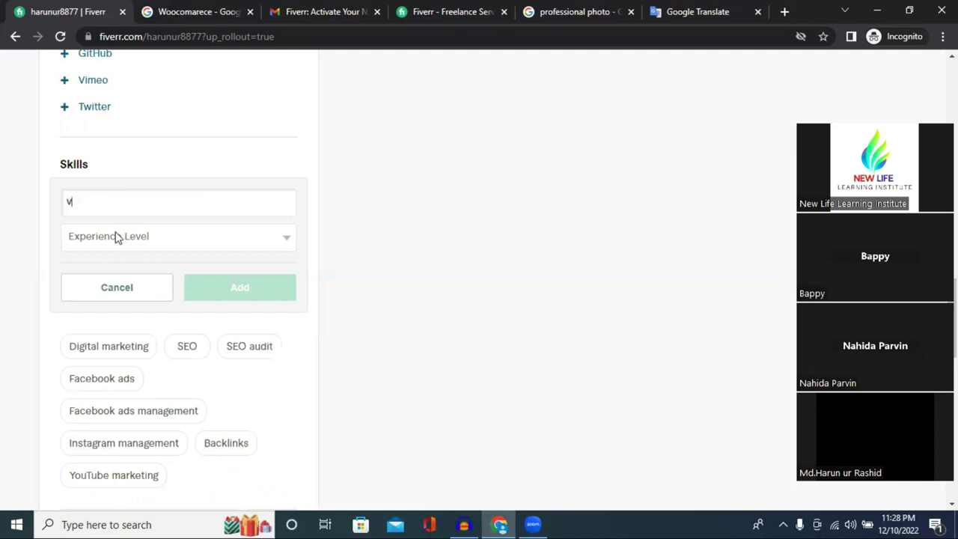
{"action": "type", "text": "ideo "}
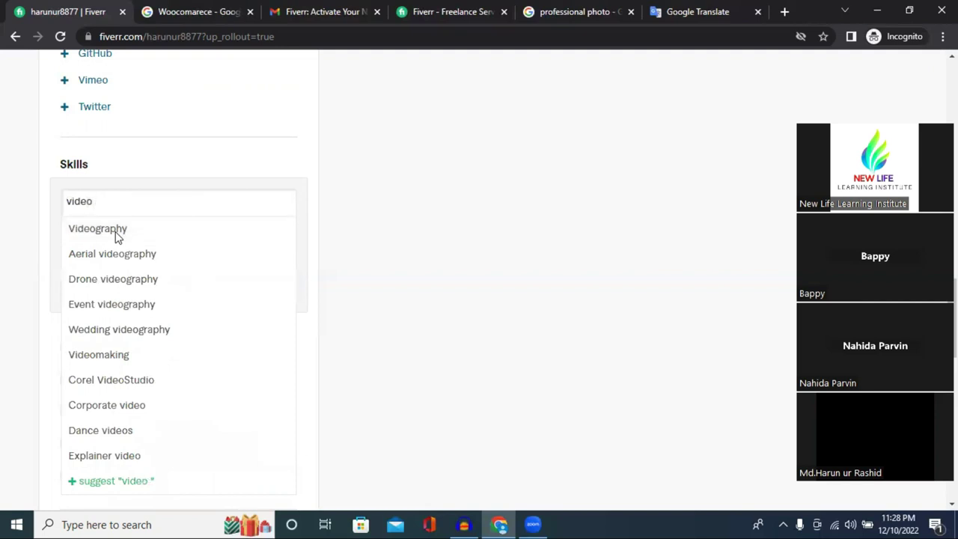
{"action": "type", "text": "edi"}
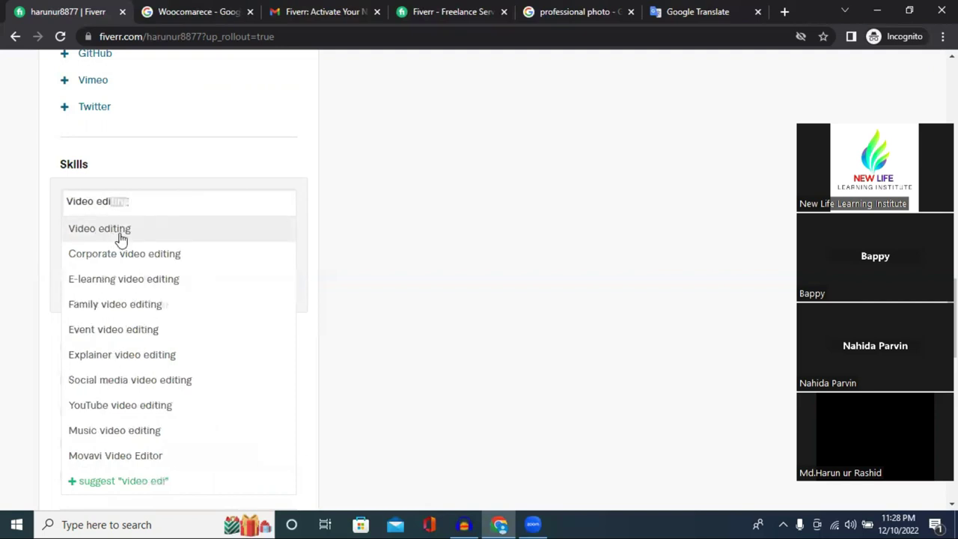
{"action": "left_click", "coordinate": [116, 235]}
{"action": "left_click", "coordinate": [124, 240]}
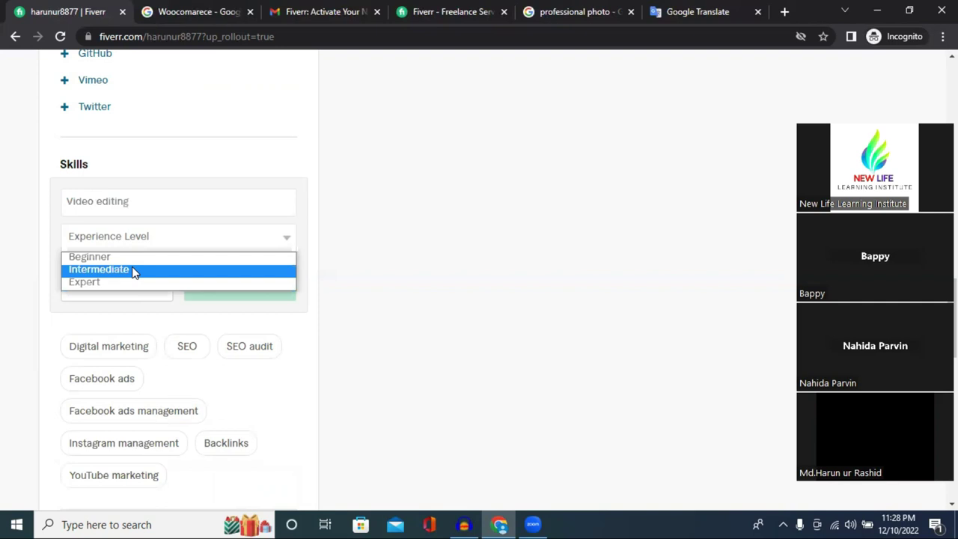
{"action": "left_click", "coordinate": [131, 269]}
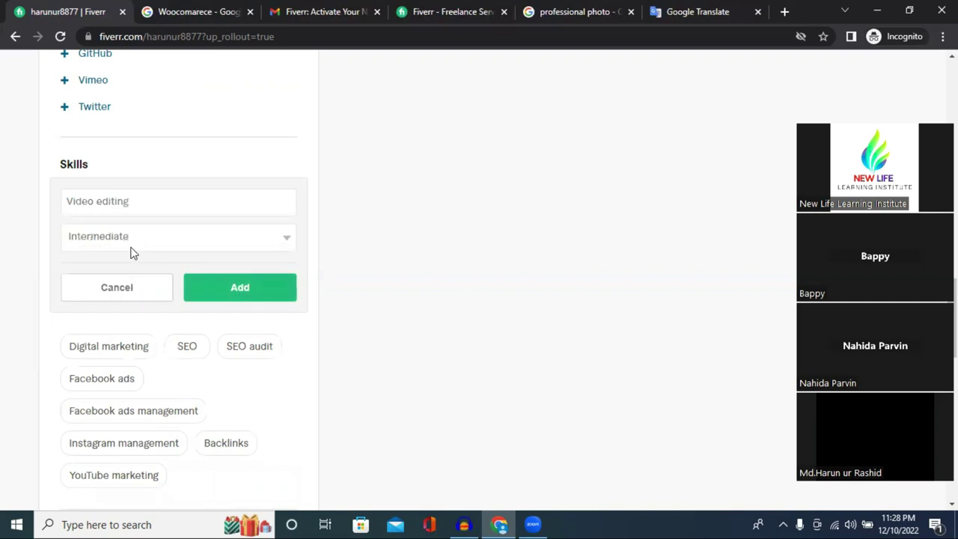
{"action": "left_click", "coordinate": [130, 248]}
{"action": "left_click", "coordinate": [213, 307]}
{"action": "left_click", "coordinate": [213, 299]}
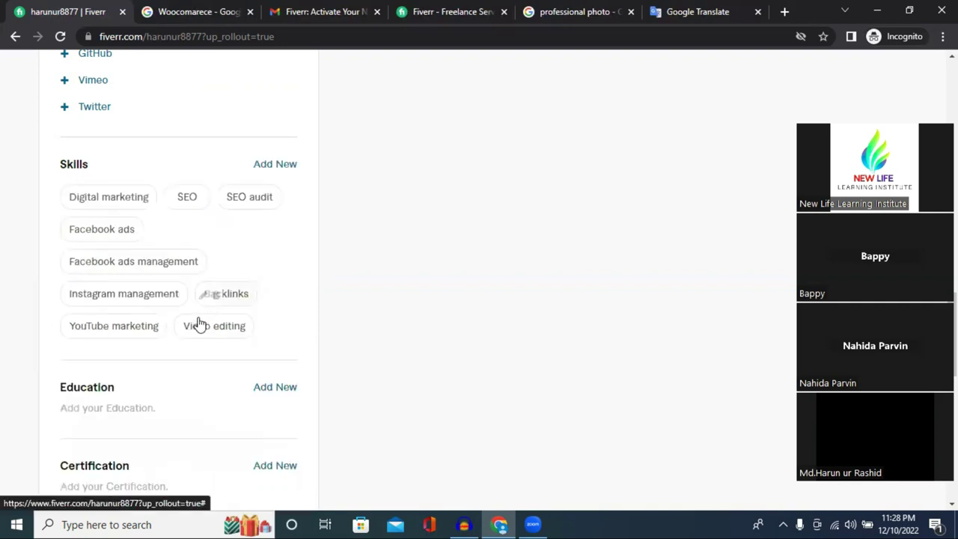
- Add Facebook post design to the profile's skills at the Expert experience level
{"action": "left_click", "coordinate": [267, 166]}
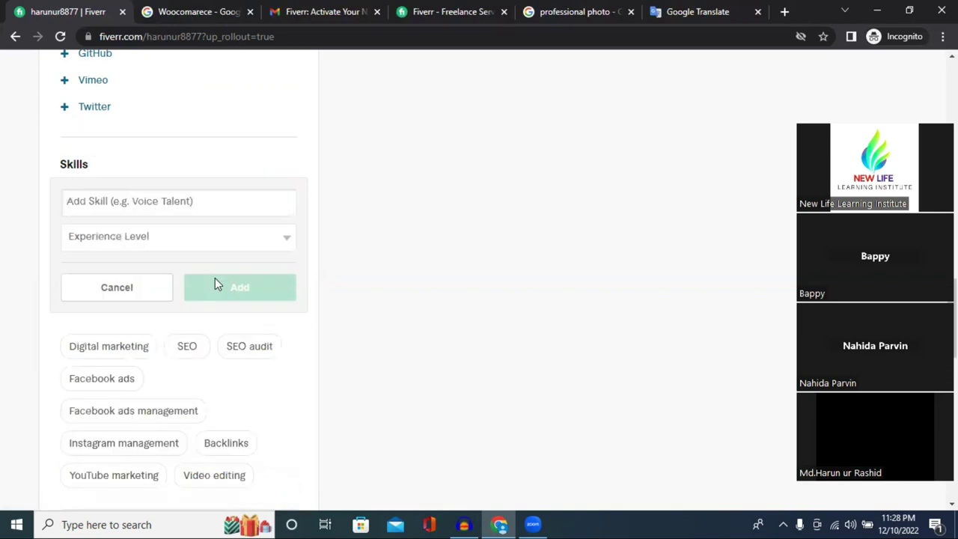
{"action": "type", "text": "Facebook"}
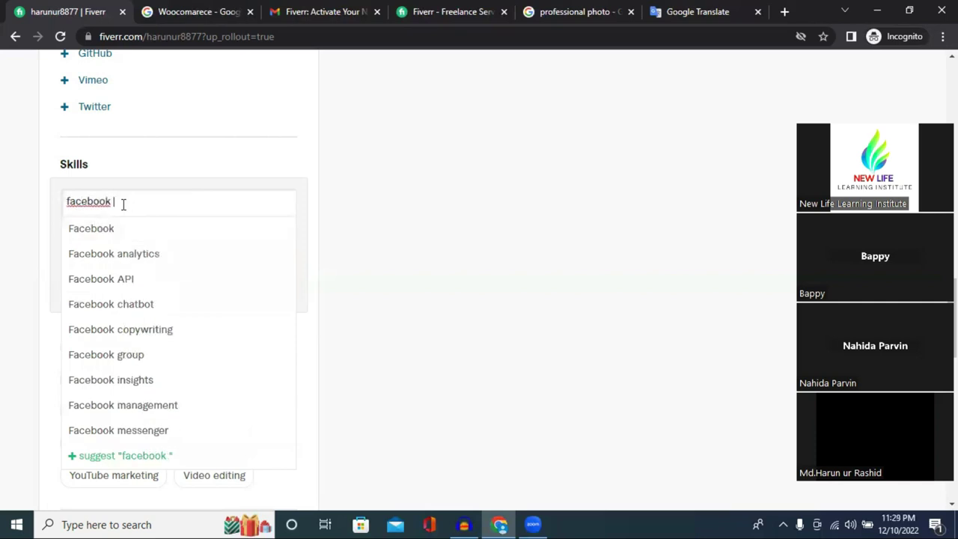
{"action": "type", "text": " post"}
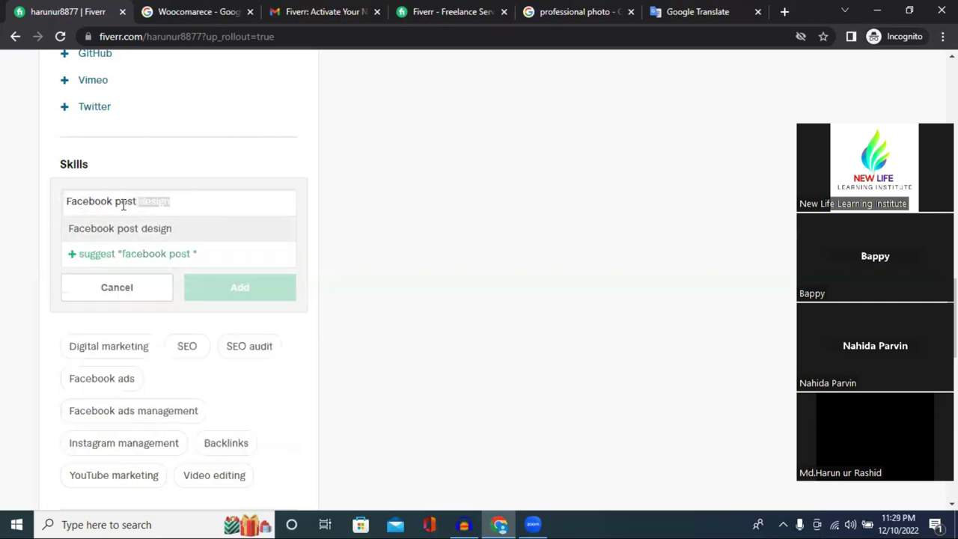
{"action": "left_click", "coordinate": [120, 232]}
{"action": "left_click", "coordinate": [181, 244]}
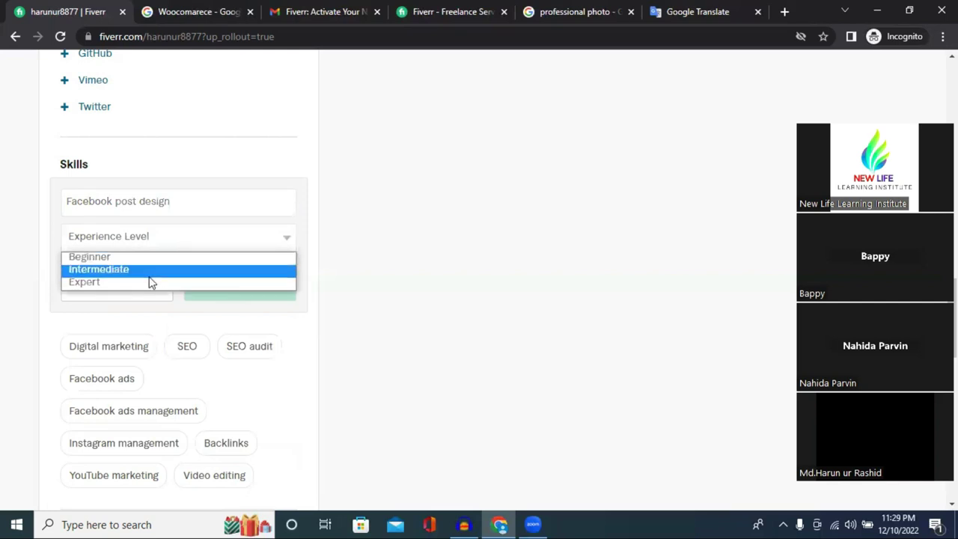
{"action": "left_click", "coordinate": [139, 282]}
{"action": "left_click", "coordinate": [187, 285]}
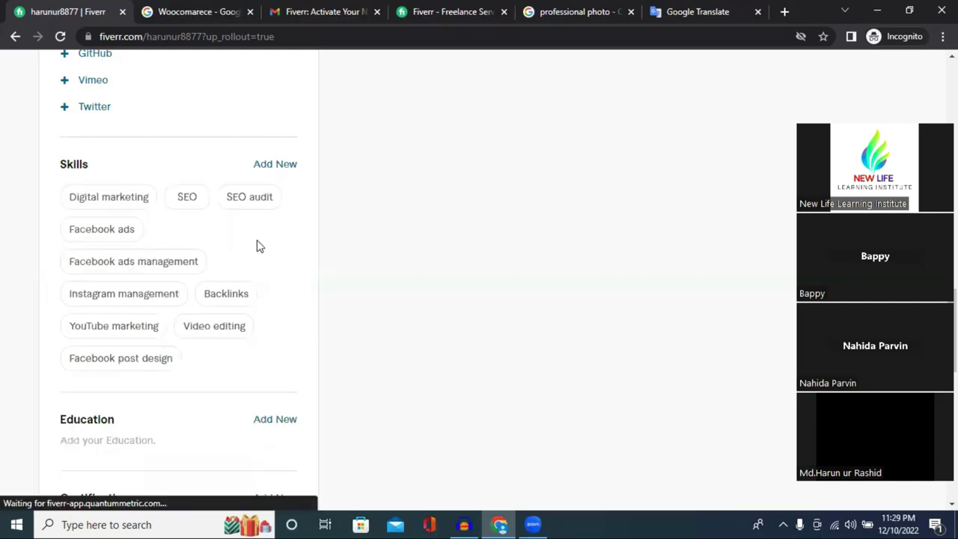
- Add Graphic design to the profile's skills at the Intermediate experience level
{"action": "left_click", "coordinate": [276, 164]}
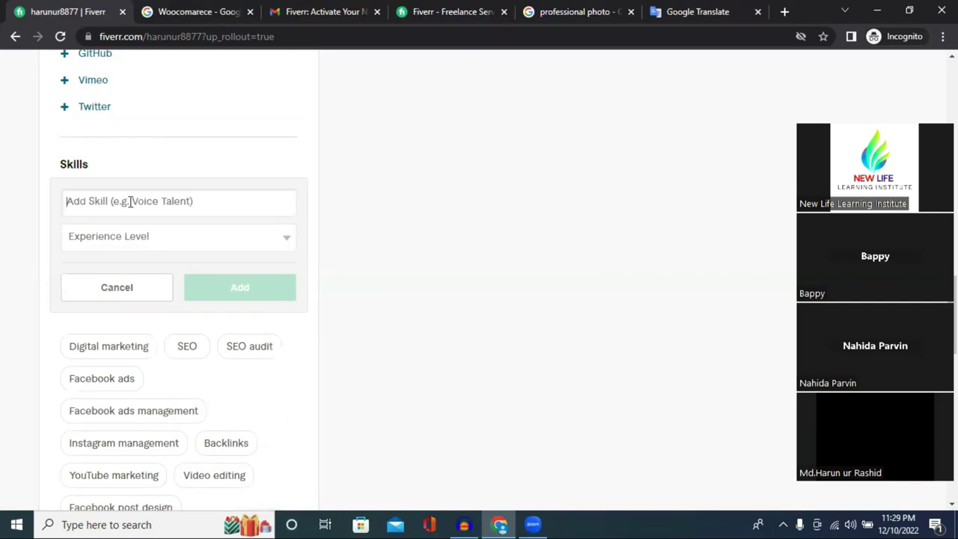
{"action": "type", "text": "grap"}
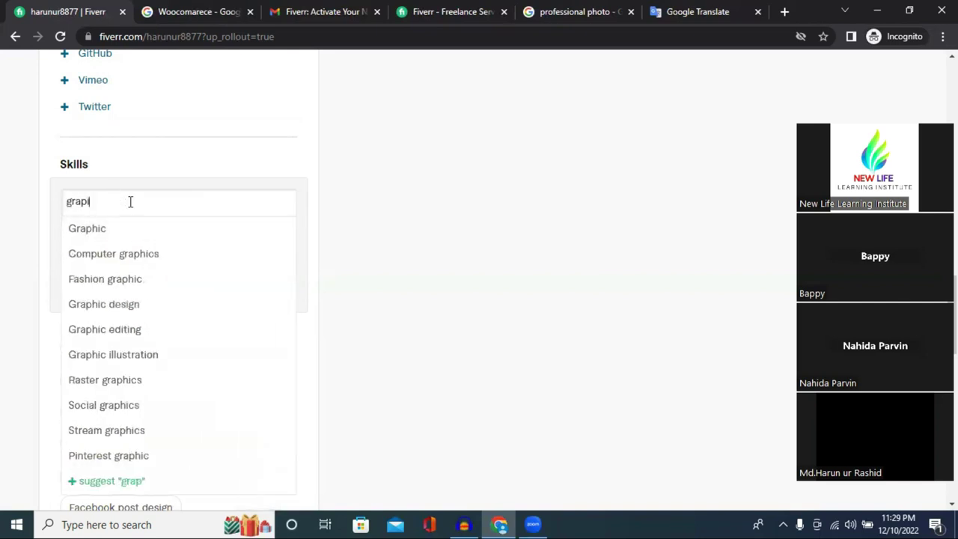
{"action": "type", "text": "ich"}
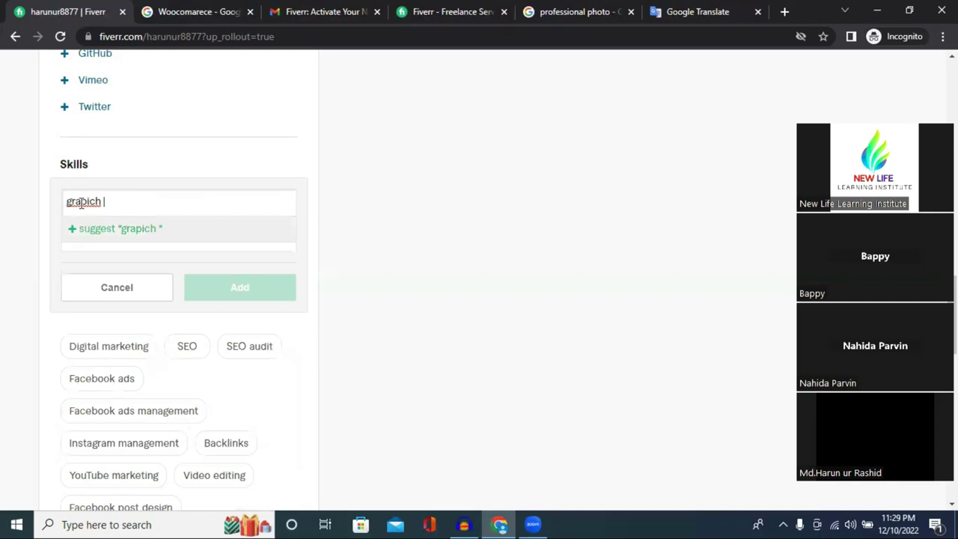
{"action": "right_click", "coordinate": [81, 202]}
{"action": "left_click", "coordinate": [85, 214]}
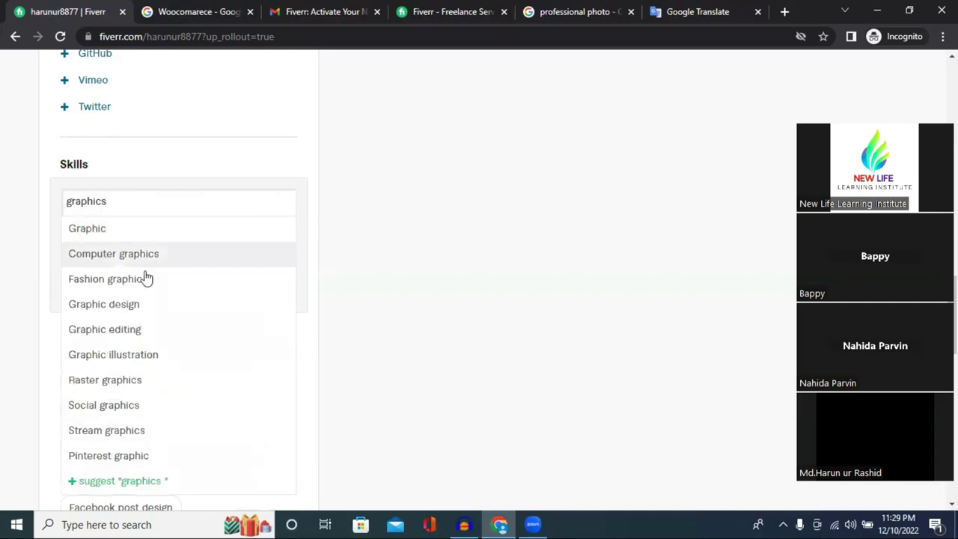
{"action": "left_click", "coordinate": [167, 305]}
{"action": "left_click", "coordinate": [135, 240]}
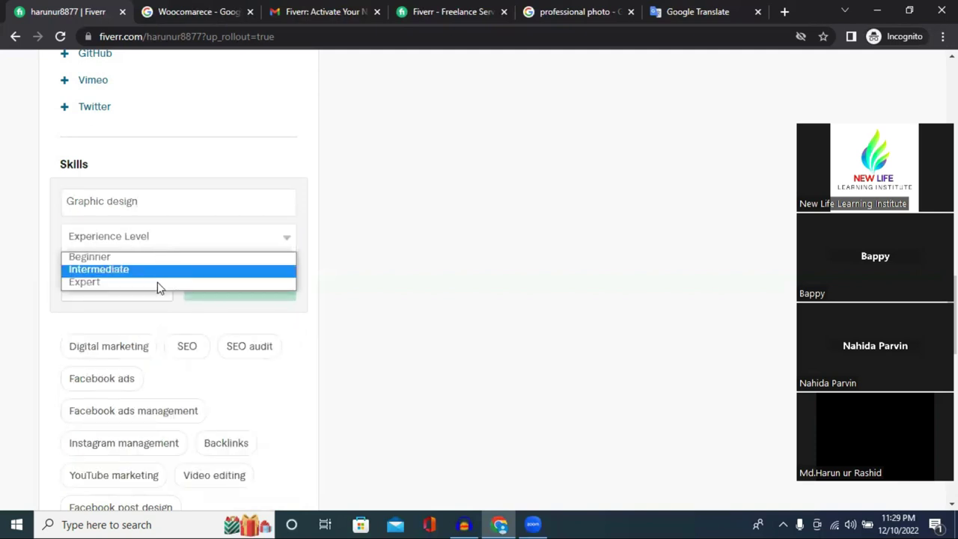
{"action": "left_click", "coordinate": [158, 268]}
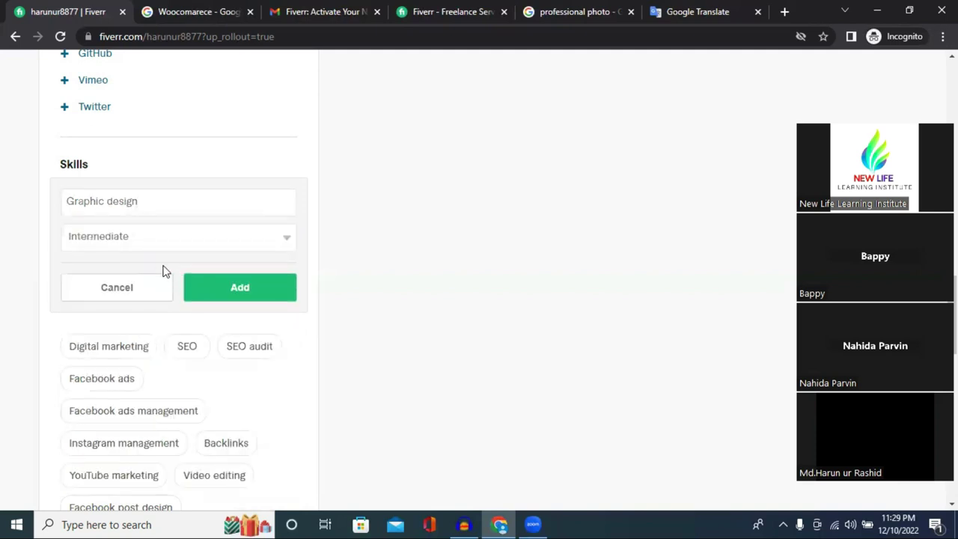
{"action": "left_click", "coordinate": [237, 293]}
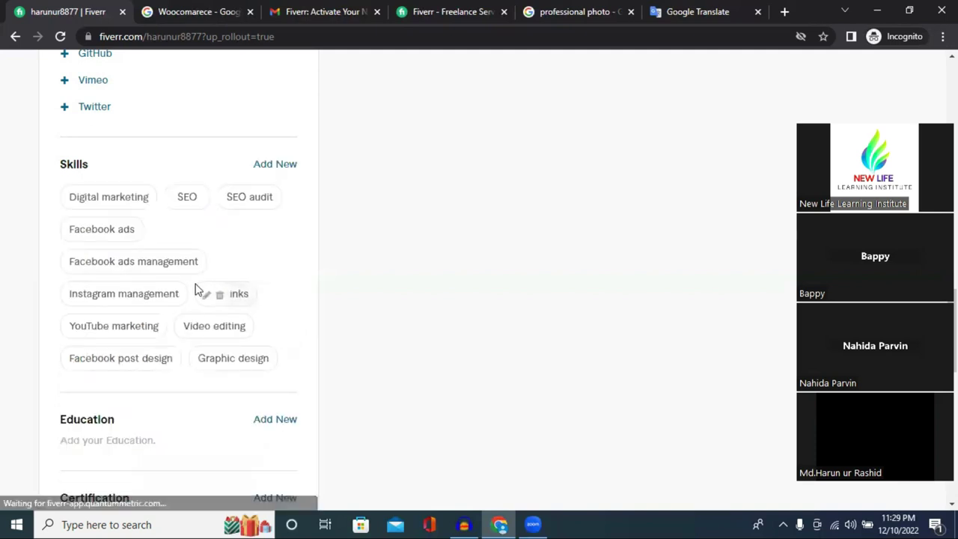
- Add Twitter ads to the profile's skills at the Expert experience level
{"action": "left_click", "coordinate": [270, 166]}
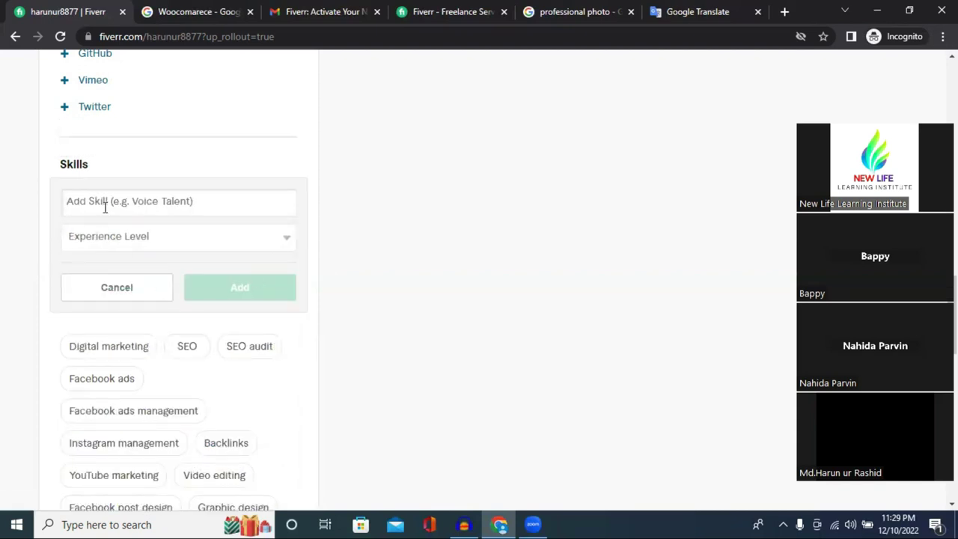
{"action": "type", "text": "Twitt"}
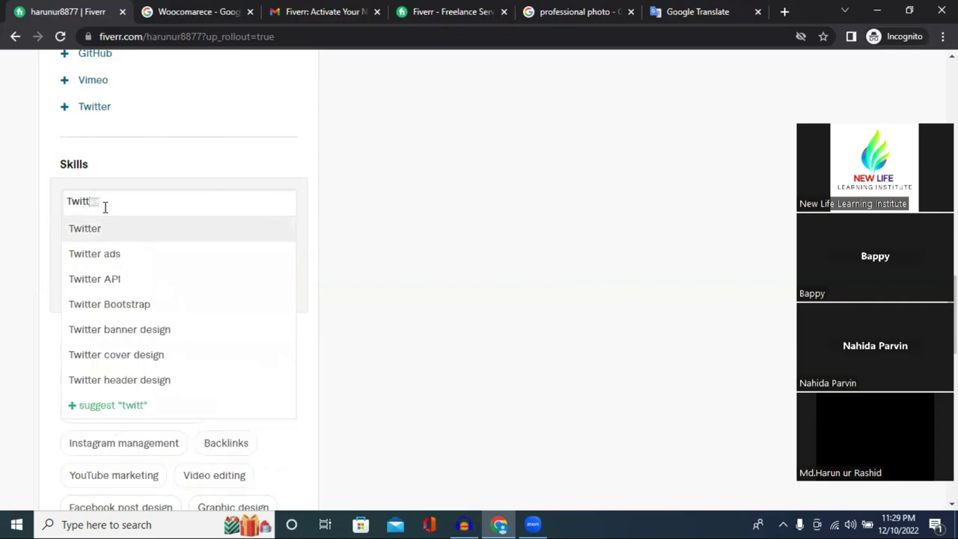
{"action": "type", "text": "er m"}
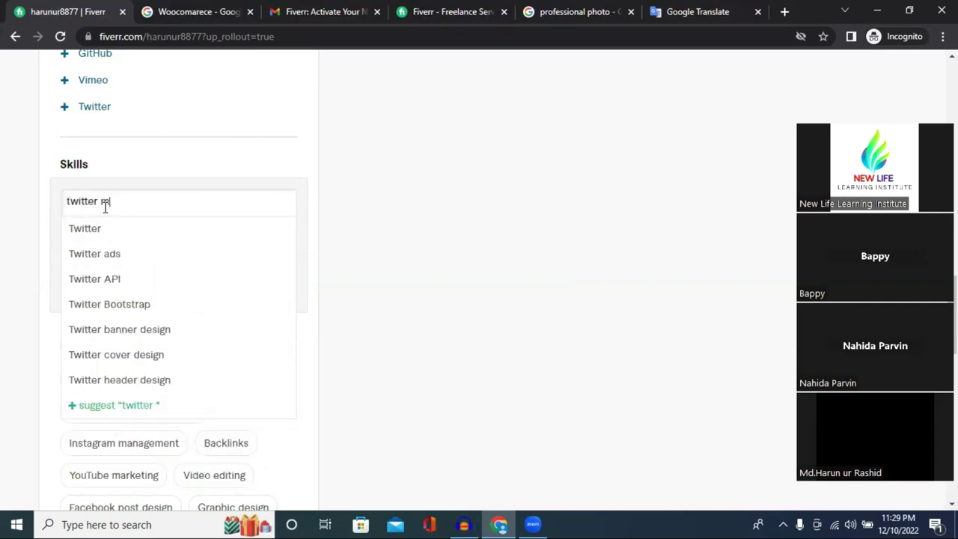
{"action": "key", "text": "BackSpace"}
{"action": "left_click", "coordinate": [118, 253]}
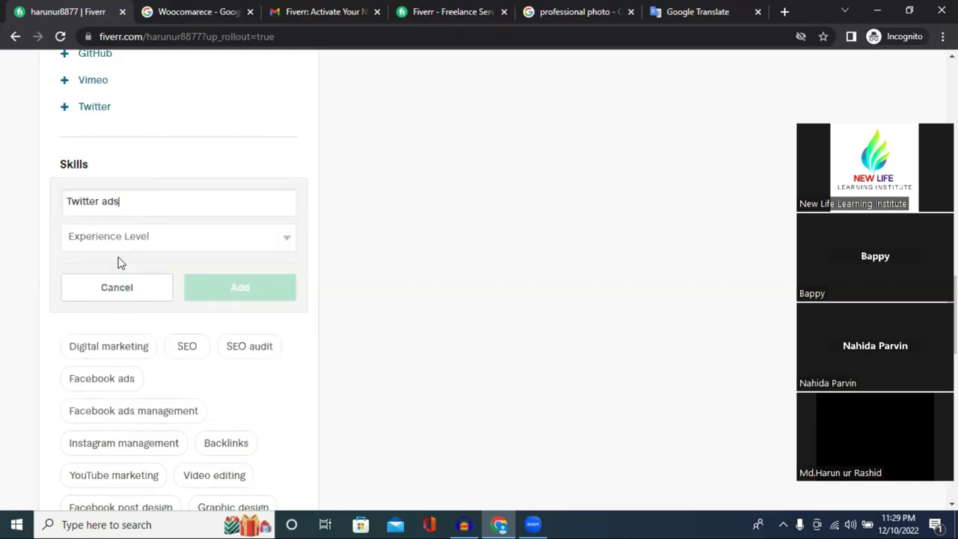
{"action": "left_click", "coordinate": [123, 238]}
{"action": "left_click", "coordinate": [118, 270]}
{"action": "left_click", "coordinate": [142, 237]}
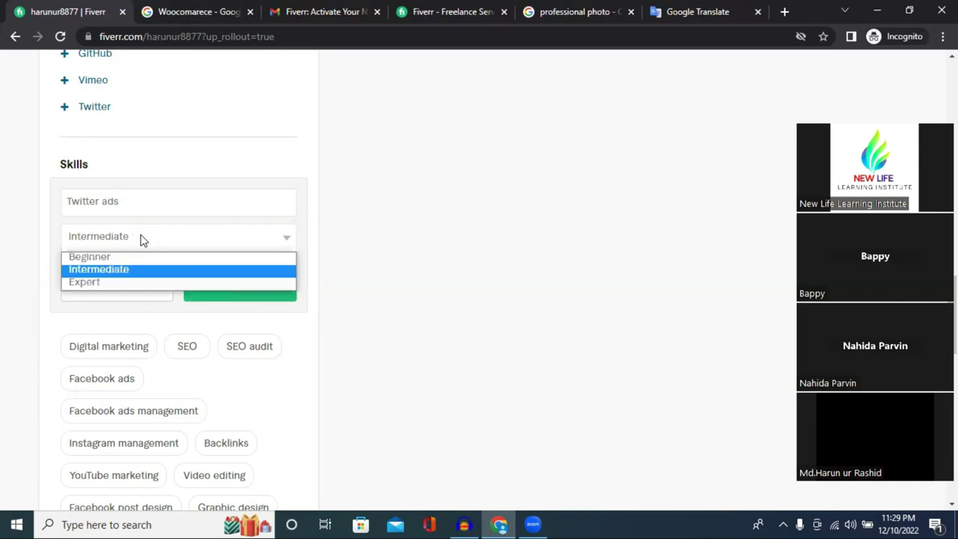
{"action": "left_click", "coordinate": [131, 283]}
{"action": "left_click", "coordinate": [241, 290]}
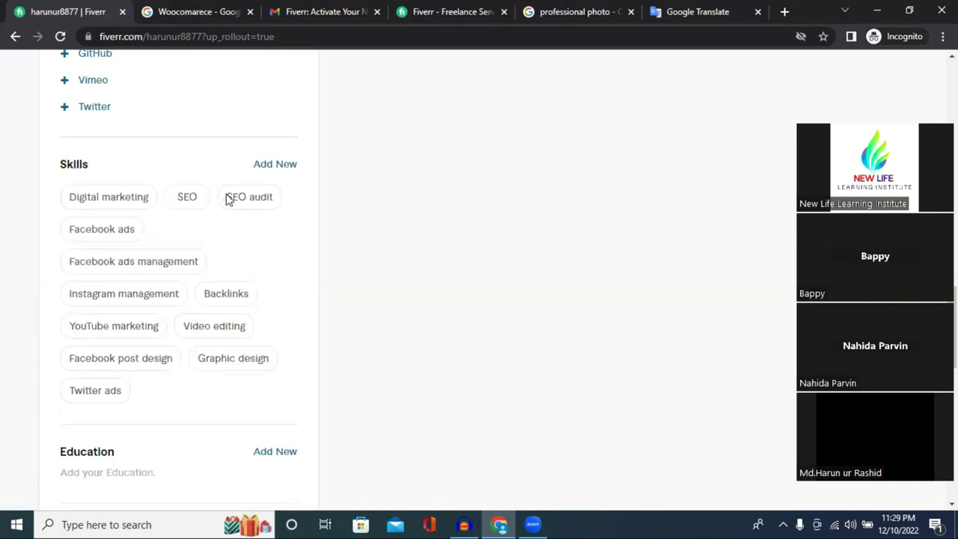
- Add Social media marketing to the profile's skills at the Expert experience level
{"action": "left_click", "coordinate": [286, 166]}
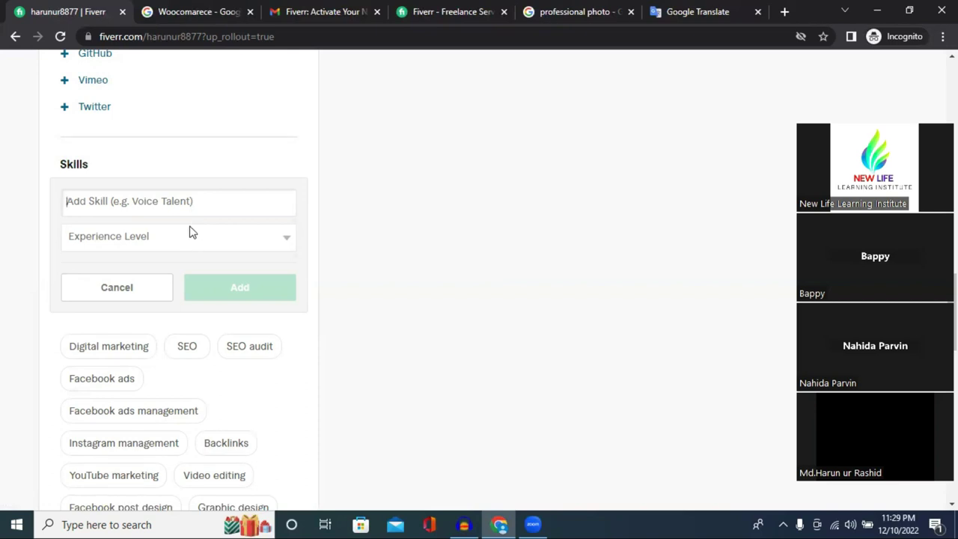
{"action": "type", "text": "socia"}
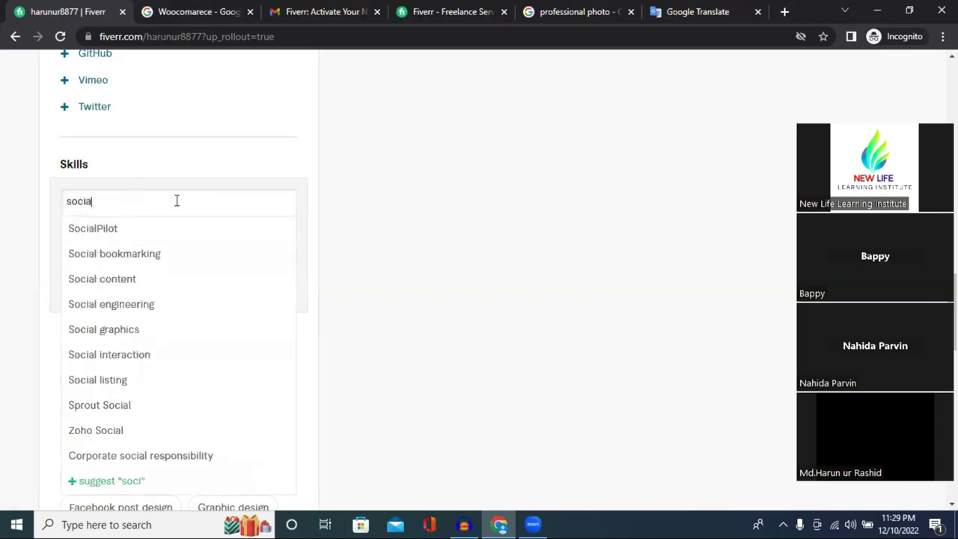
{"action": "type", "text": "l med"}
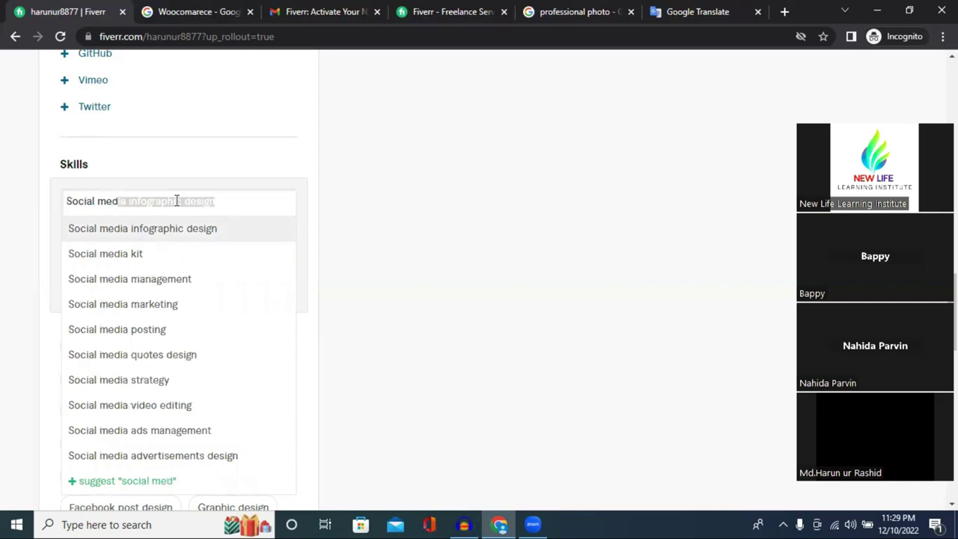
{"action": "left_click", "coordinate": [178, 308]}
{"action": "left_click", "coordinate": [118, 249]}
{"action": "left_click", "coordinate": [118, 284]}
{"action": "left_click", "coordinate": [250, 289]}
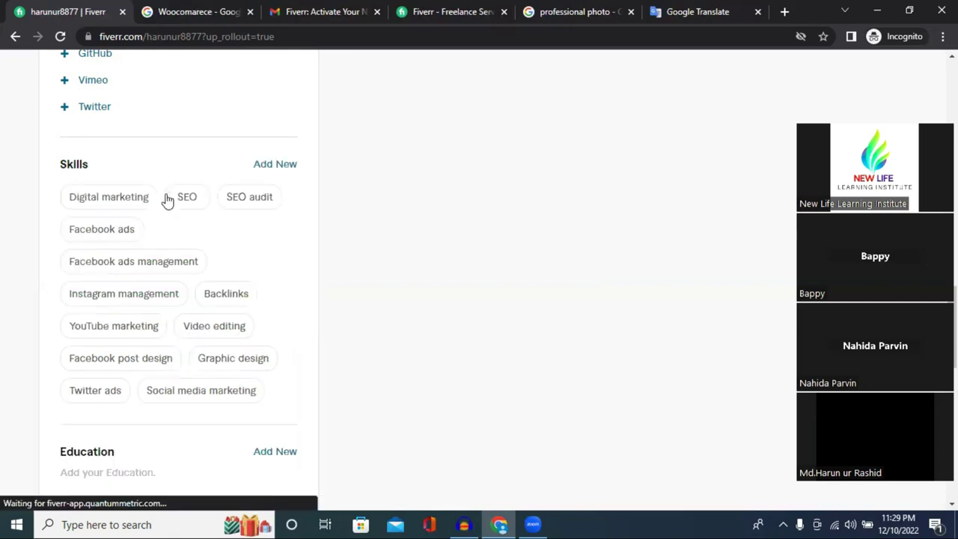
- Add Social media management to the profile's skills at the Expert experience level
{"action": "left_click", "coordinate": [284, 166]}
{"action": "type", "text": "Soc"}
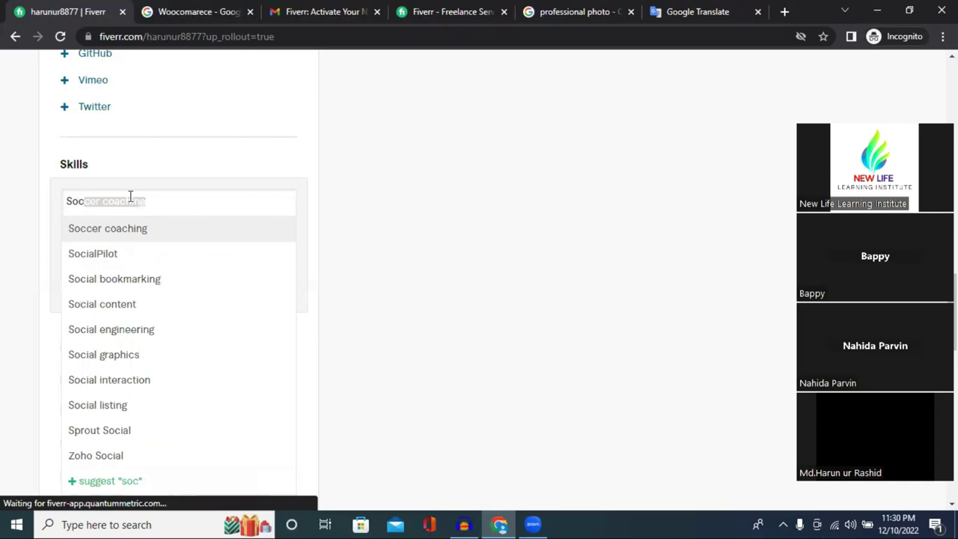
{"action": "type", "text": "ial "}
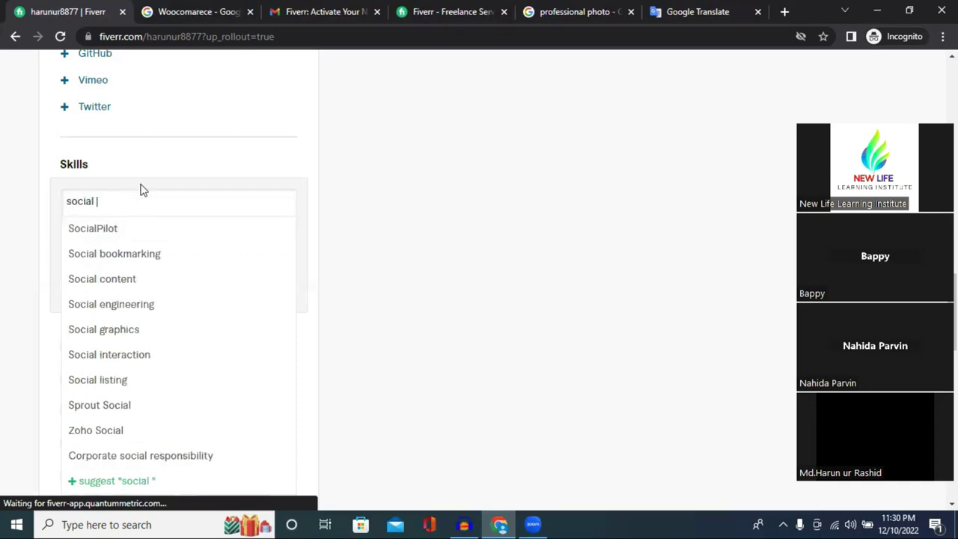
{"action": "type", "text": "med"}
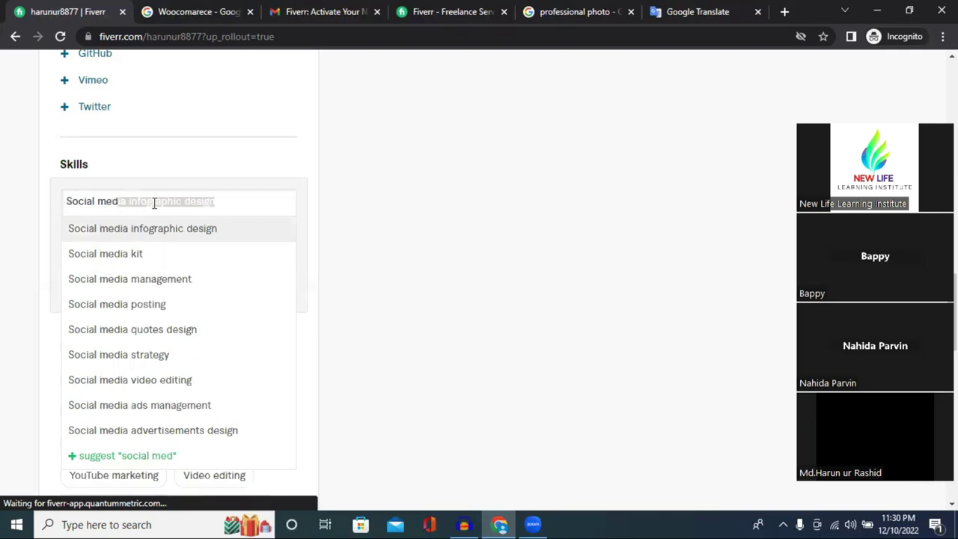
{"action": "left_click", "coordinate": [171, 279]}
{"action": "left_click", "coordinate": [152, 241]}
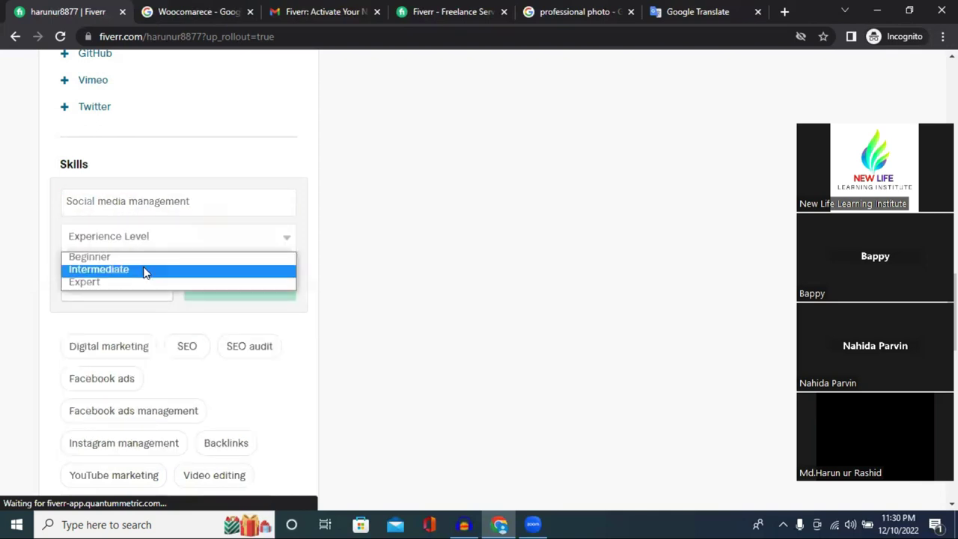
{"action": "left_click", "coordinate": [141, 282]}
{"action": "left_click", "coordinate": [226, 287]}
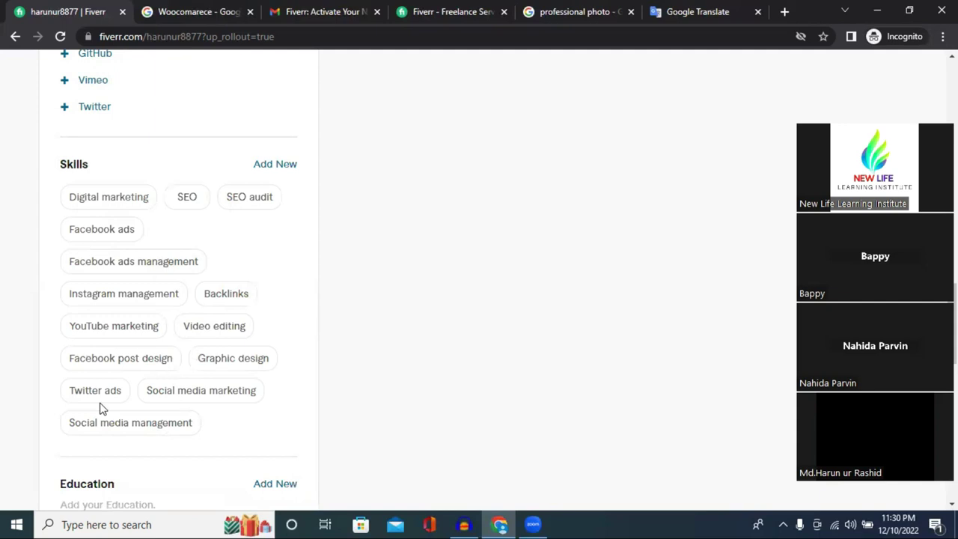
- Add Product upload to the profile's skills at the Expert experience level
{"action": "left_click", "coordinate": [267, 168]}
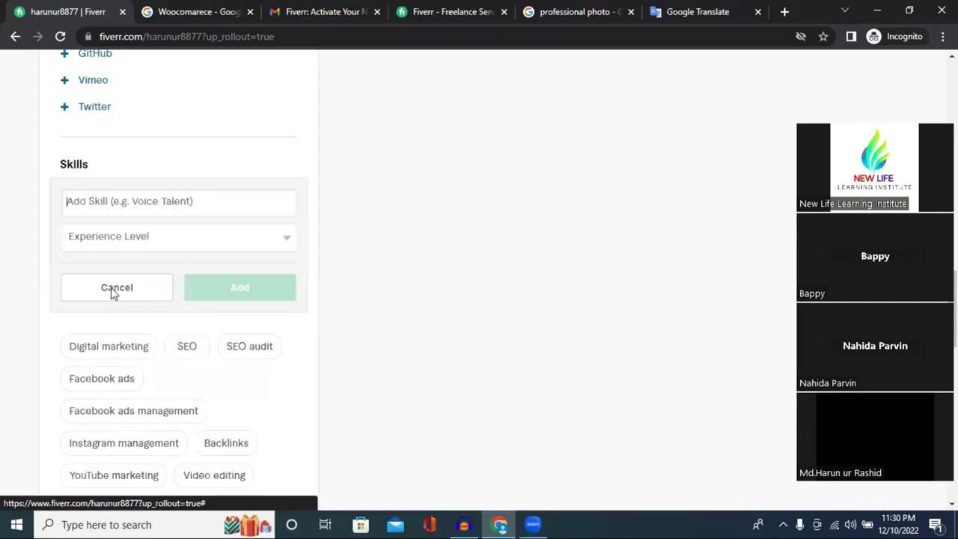
{"action": "left_click", "coordinate": [125, 200]}
{"action": "type", "text": "P"}
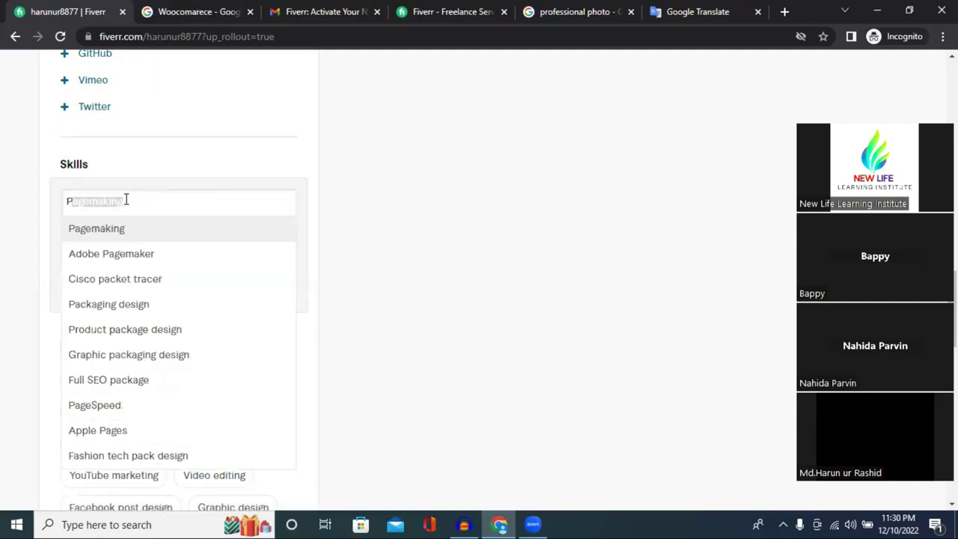
{"action": "type", "text": "roduct"}
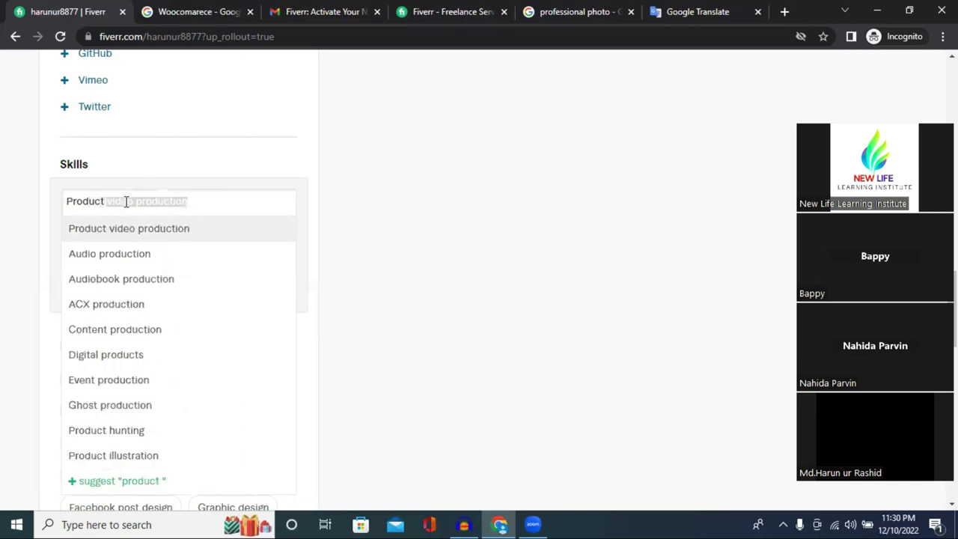
{"action": "type", "text": "u"}
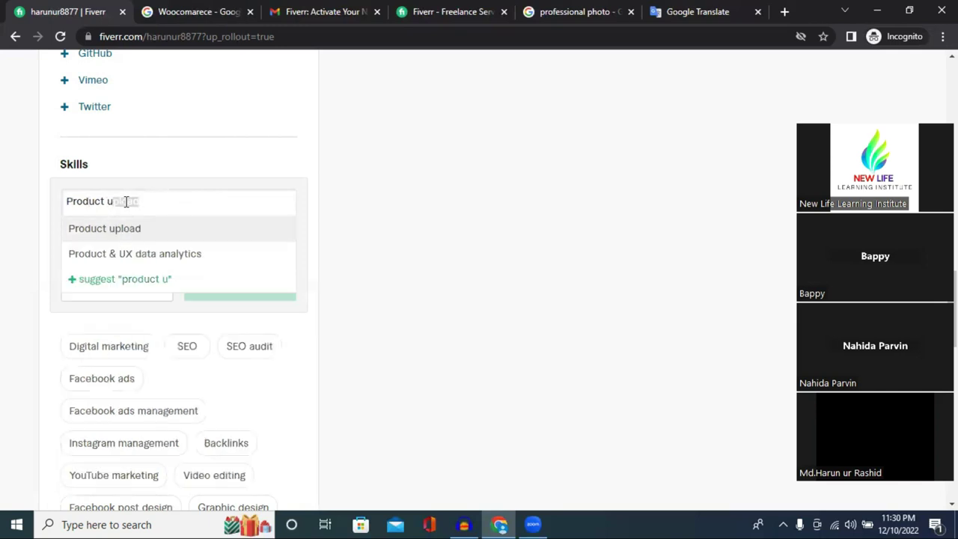
{"action": "left_click", "coordinate": [177, 229]}
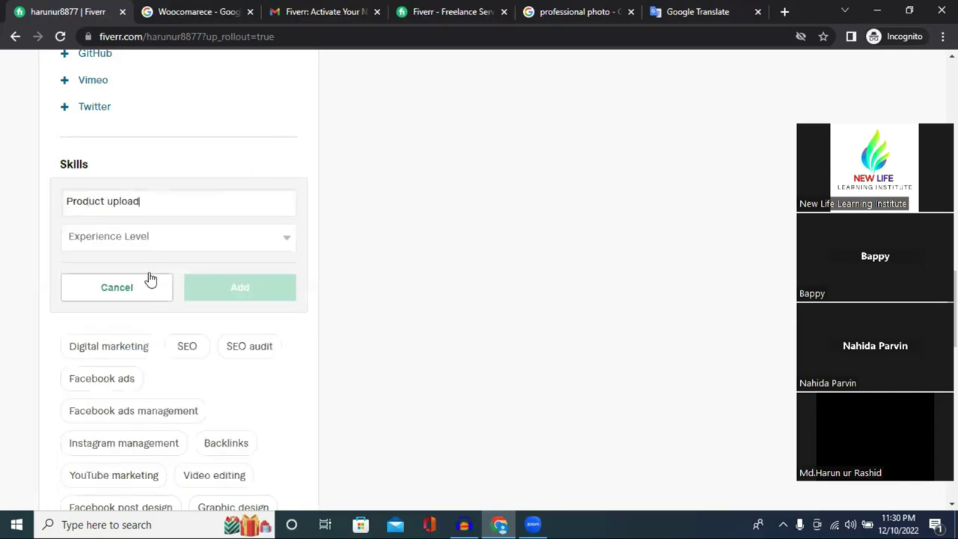
{"action": "left_click", "coordinate": [138, 281]}
{"action": "left_click", "coordinate": [225, 286]}
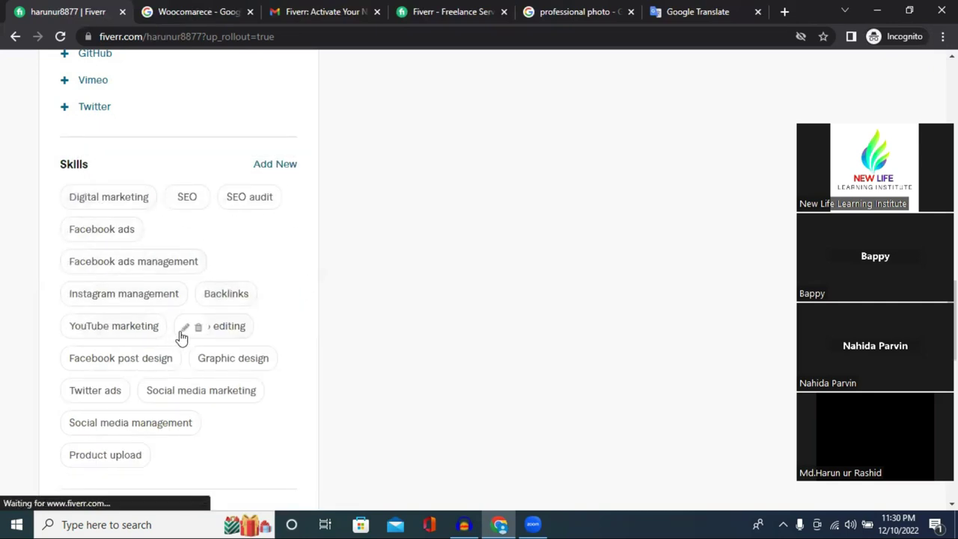
{"action": "scroll", "coordinate": [157, 407], "scroll_direction": "down", "scroll_amount": 2}
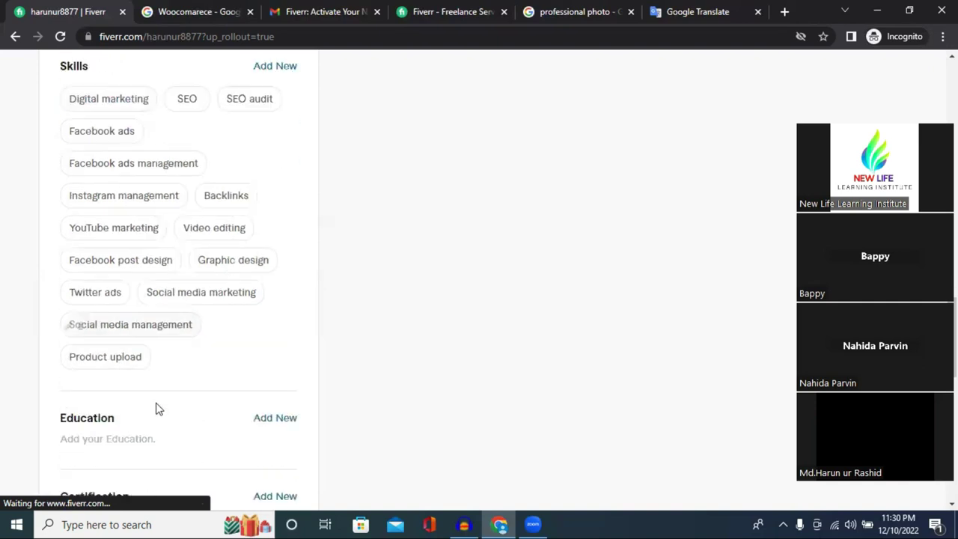
{"action": "scroll", "coordinate": [160, 404], "scroll_direction": "up", "scroll_amount": 1}
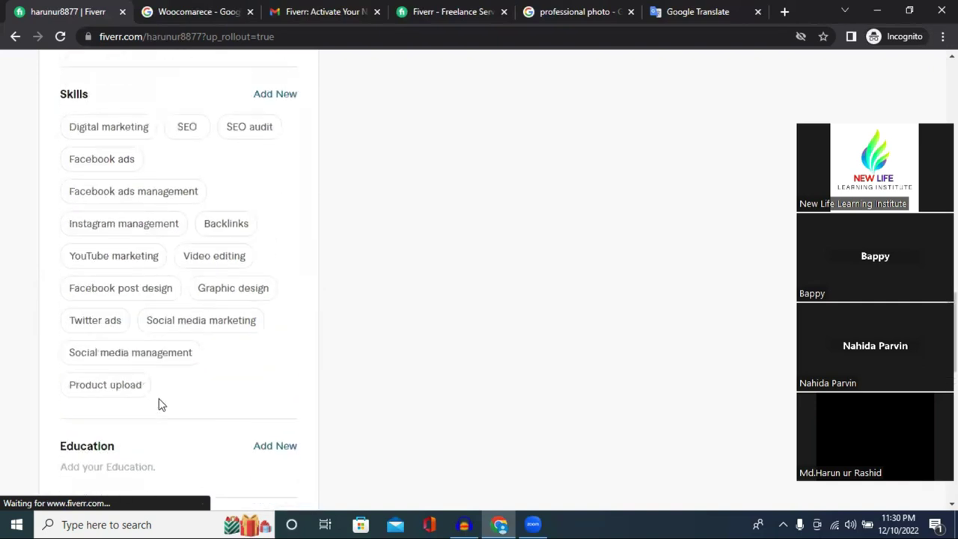
{"action": "scroll", "coordinate": [159, 400], "scroll_direction": "down", "scroll_amount": 3}
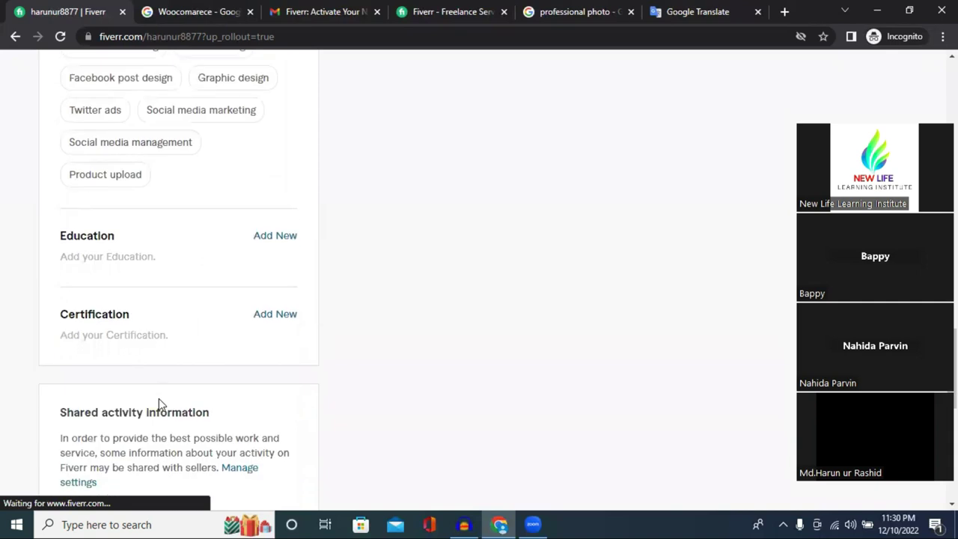
{"action": "left_click", "coordinate": [268, 244]}
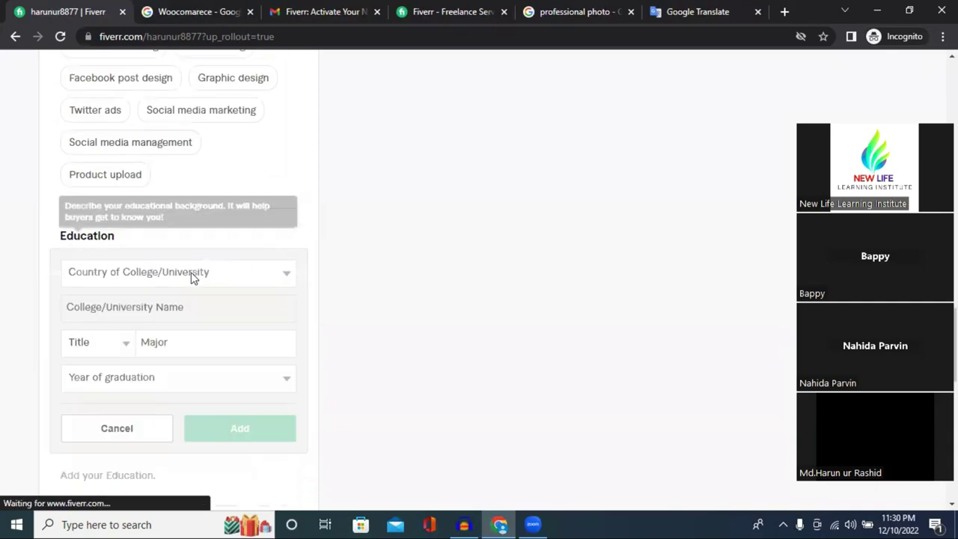
{"action": "left_click", "coordinate": [138, 276]}
{"action": "scroll", "coordinate": [141, 202], "scroll_direction": "down", "scroll_amount": 13}
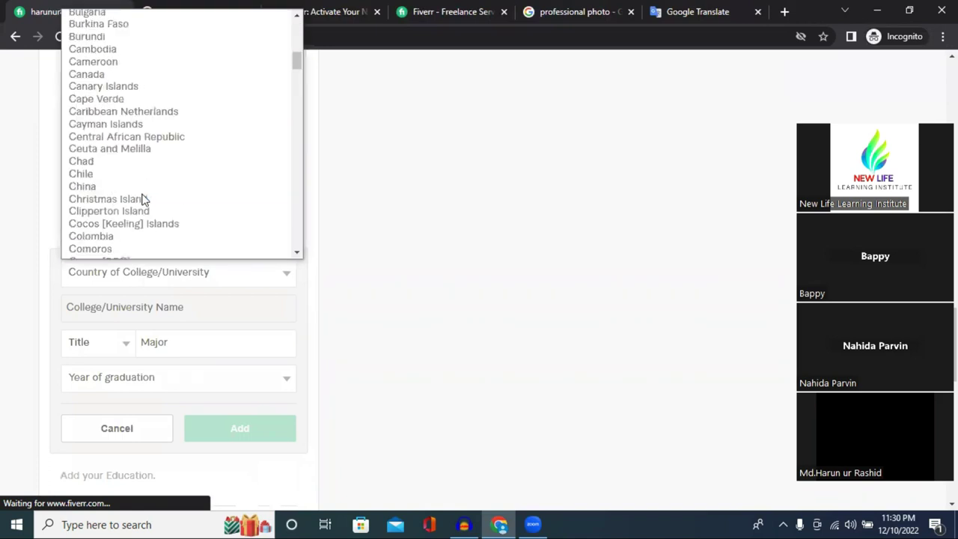
{"action": "scroll", "coordinate": [138, 218], "scroll_direction": "up", "scroll_amount": 4}
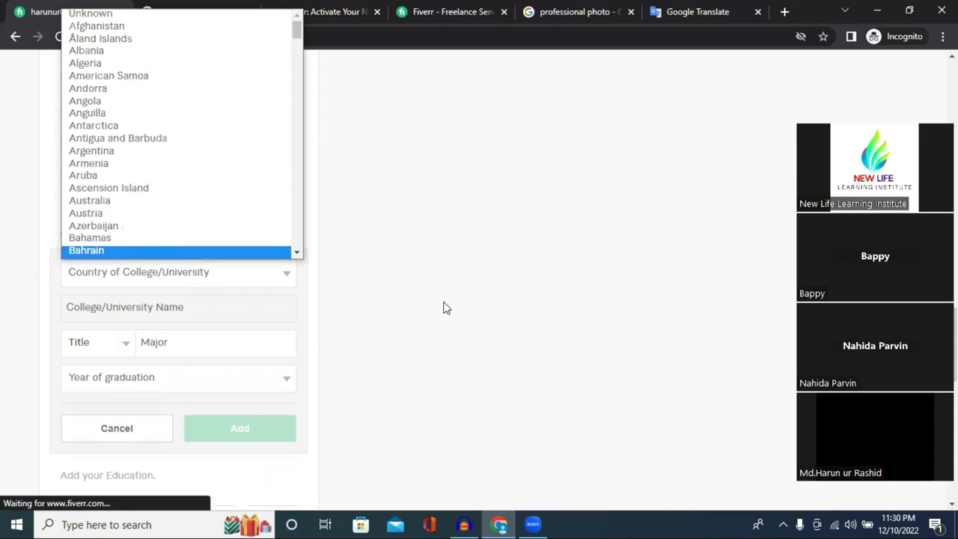
{"action": "scroll", "coordinate": [203, 297], "scroll_direction": "up", "scroll_amount": 4}
{"action": "scroll", "coordinate": [202, 300], "scroll_direction": "down", "scroll_amount": 4}
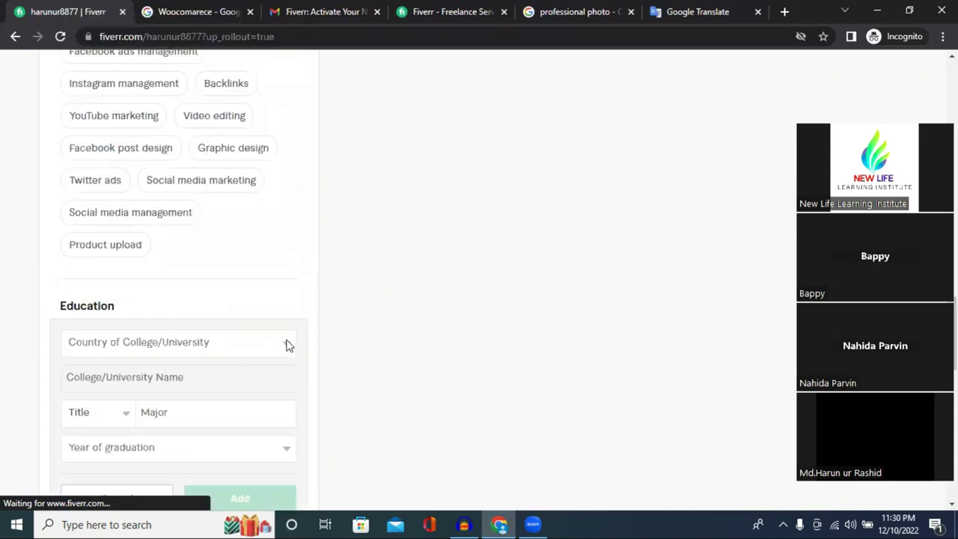
{"action": "left_click", "coordinate": [244, 343]}
{"action": "scroll", "coordinate": [151, 187], "scroll_direction": "down", "scroll_amount": 20}
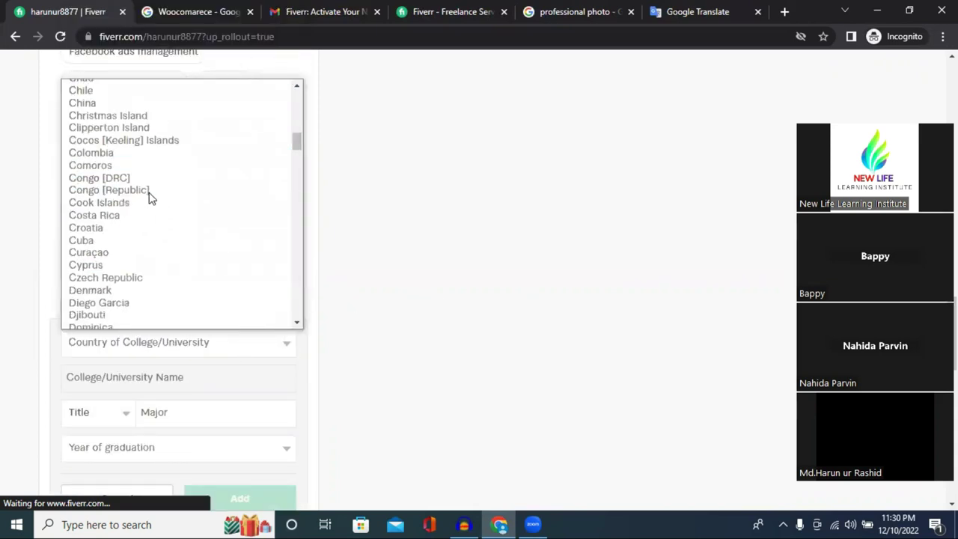
{"action": "scroll", "coordinate": [179, 269], "scroll_direction": "up", "scroll_amount": 20}
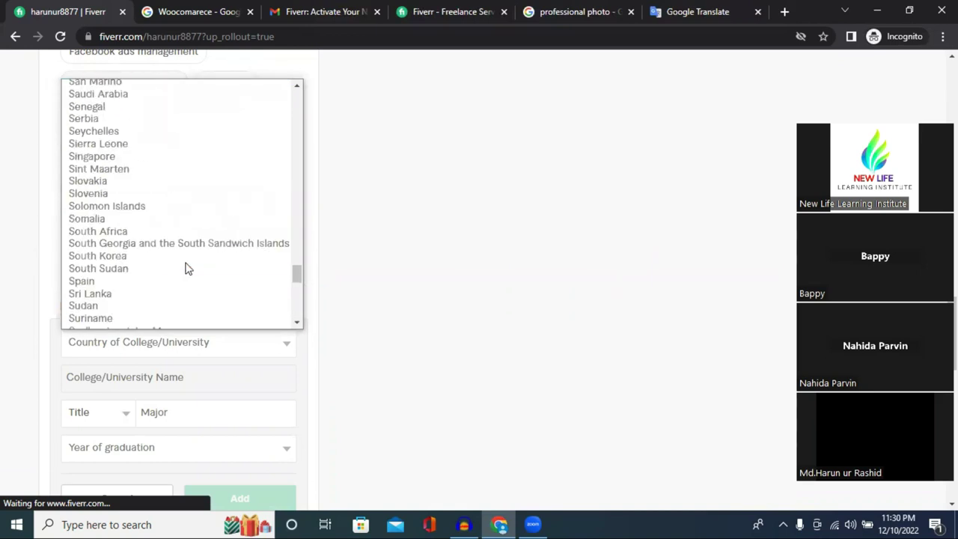
{"action": "scroll", "coordinate": [187, 269], "scroll_direction": "up", "scroll_amount": 4}
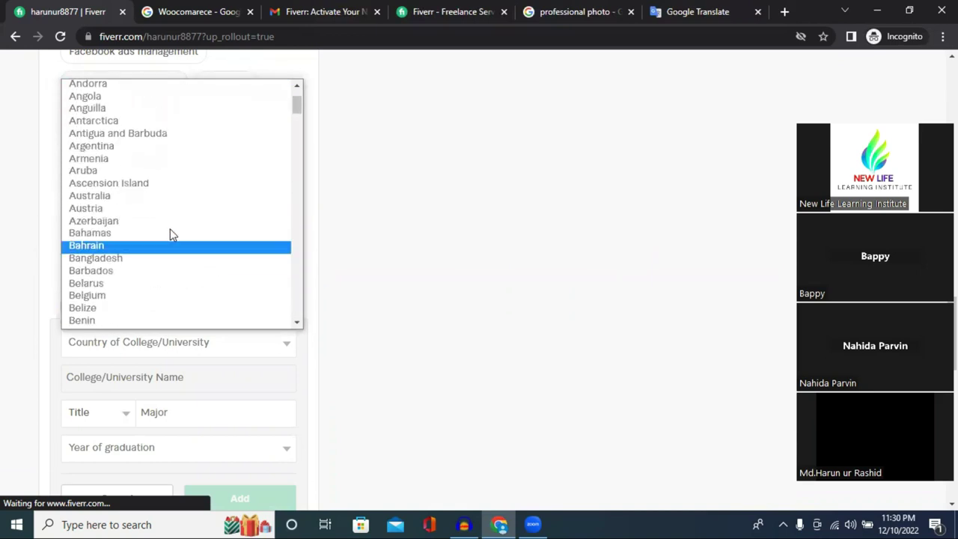
{"action": "left_click", "coordinate": [145, 263]}
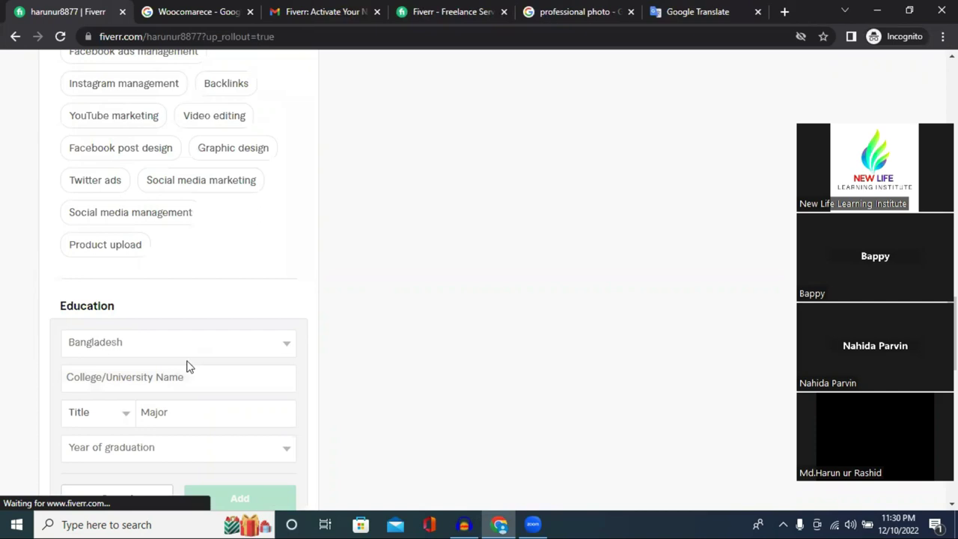
{"action": "scroll", "coordinate": [145, 339], "scroll_direction": "down", "scroll_amount": 1}
{"action": "left_click", "coordinate": [141, 308]}
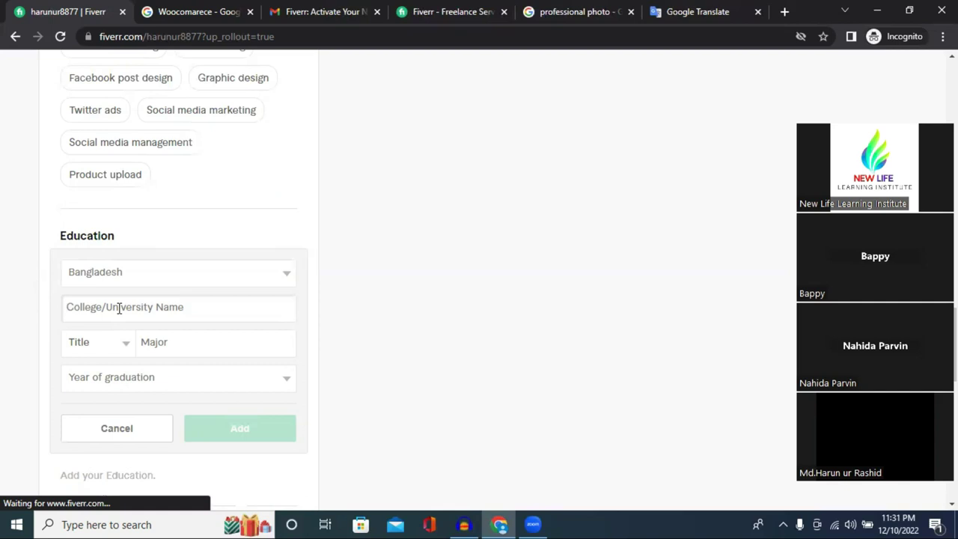
{"action": "left_click", "coordinate": [105, 345]}
{"action": "left_click", "coordinate": [108, 121]}
{"action": "left_click", "coordinate": [171, 341]}
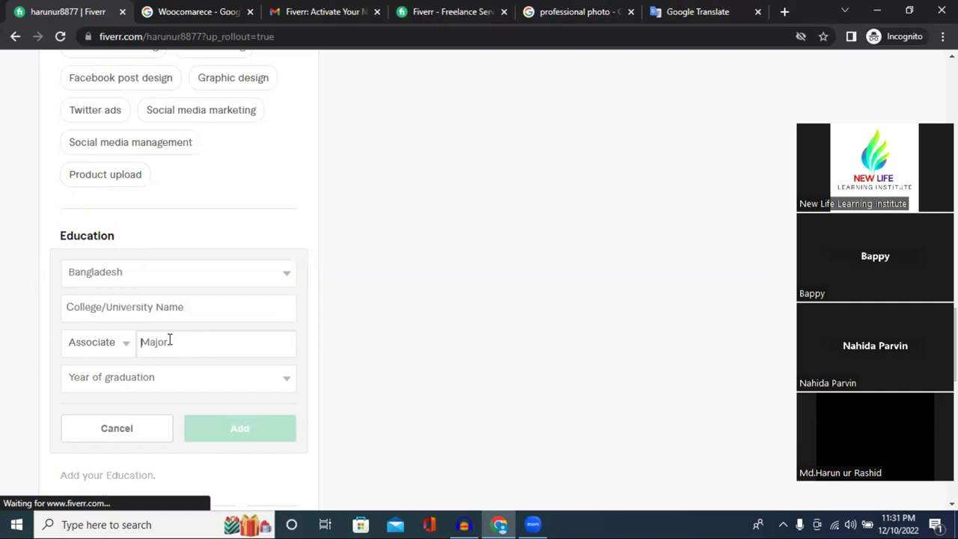
{"action": "left_click", "coordinate": [129, 310]}
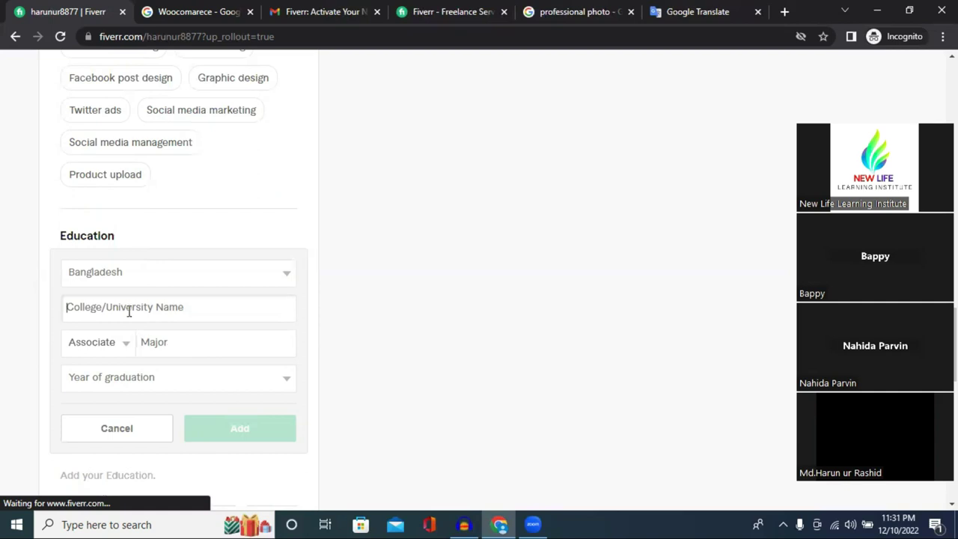
{"action": "left_click", "coordinate": [112, 376]}
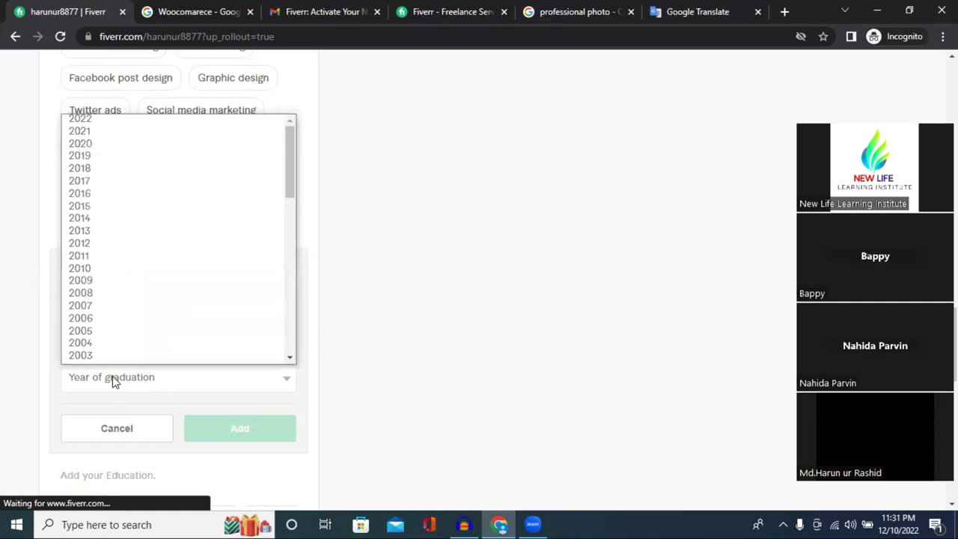
{"action": "left_click", "coordinate": [25, 344]}
{"action": "scroll", "coordinate": [105, 374], "scroll_direction": "down", "scroll_amount": 3}
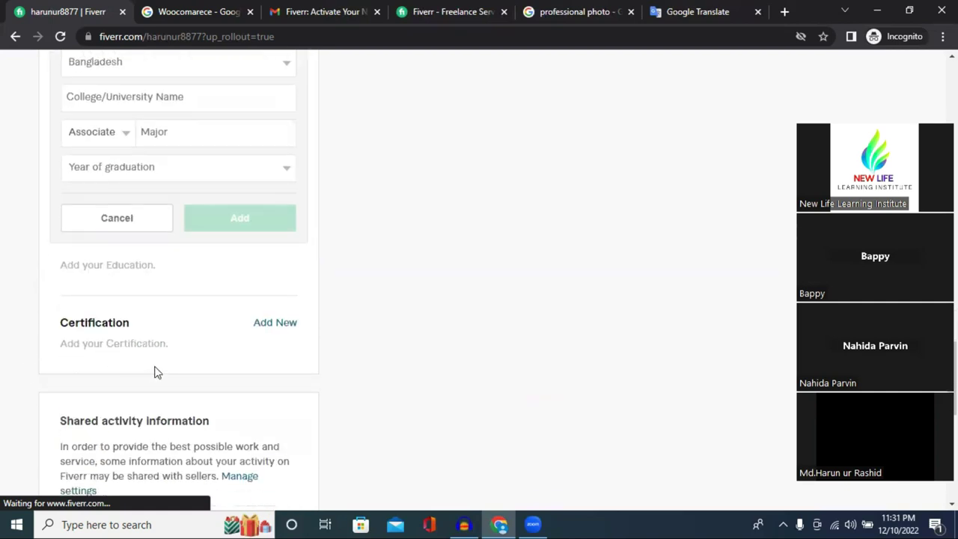
{"action": "left_click", "coordinate": [103, 221]}
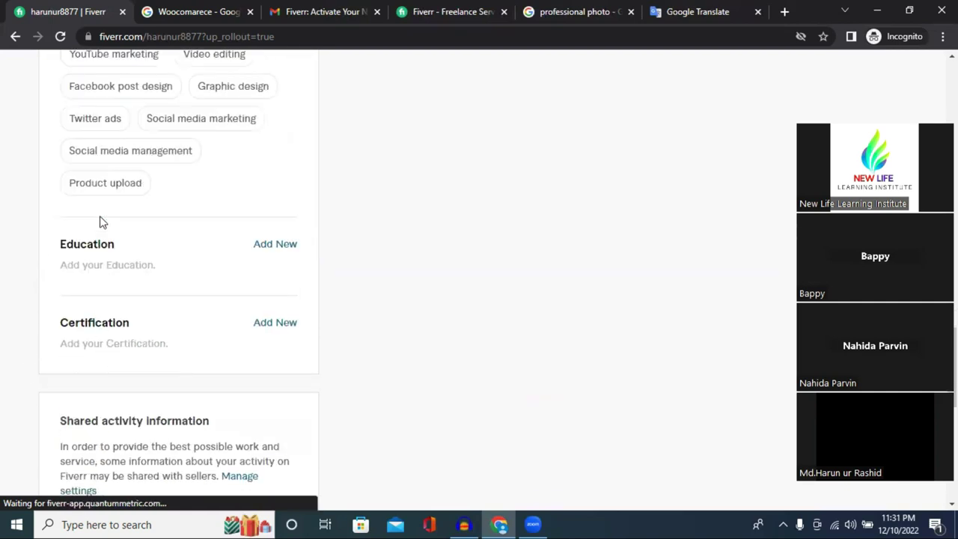
- Start a new education entry on the profile
{"action": "left_click", "coordinate": [268, 246]}
{"action": "left_click", "coordinate": [154, 282]}
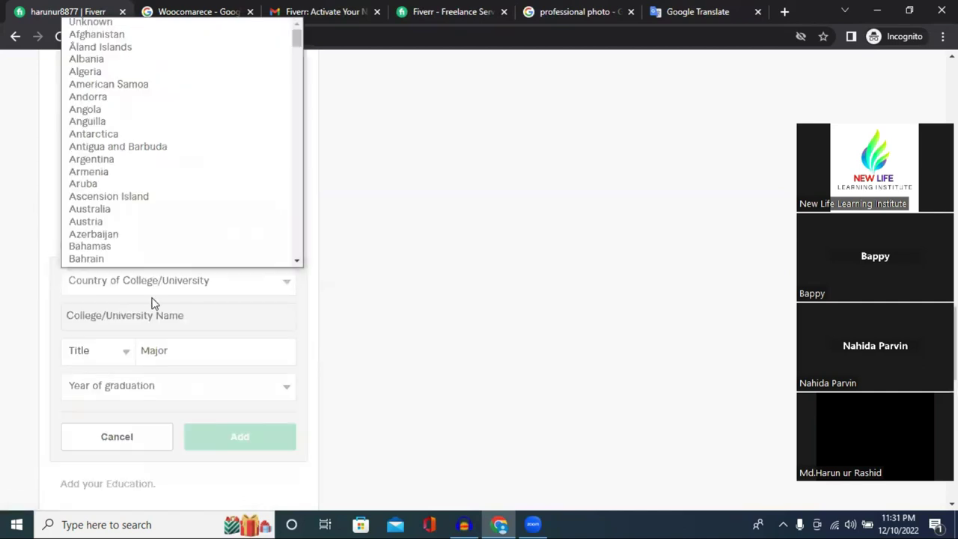
{"action": "left_click", "coordinate": [149, 347]}
{"action": "left_click", "coordinate": [149, 288]}
{"action": "left_click", "coordinate": [187, 359]}
{"action": "left_click", "coordinate": [182, 354]}
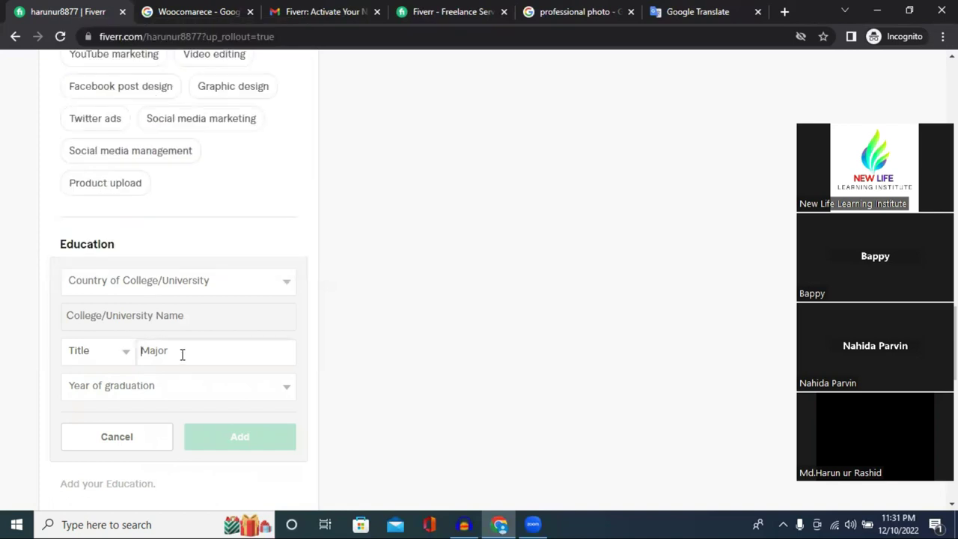
{"action": "type", "text": "Da"}
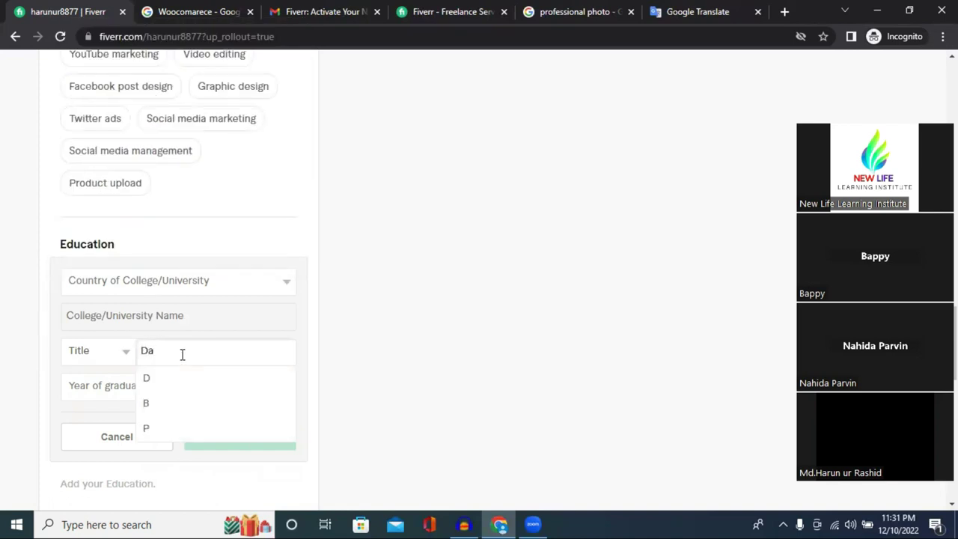
{"action": "type", "text": "kha"}
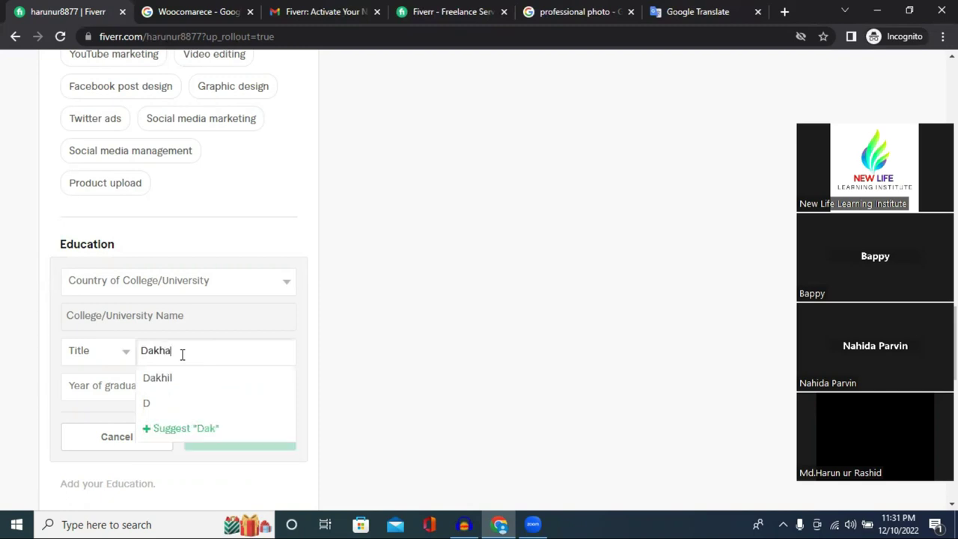
{"action": "key", "text": "BackSpace"}
{"action": "key", "text": "BackSpace"}
{"action": "key", "text": "BackSpace"}
{"action": "key", "text": "BackSpace"}
{"action": "key", "text": "BackSpace"}
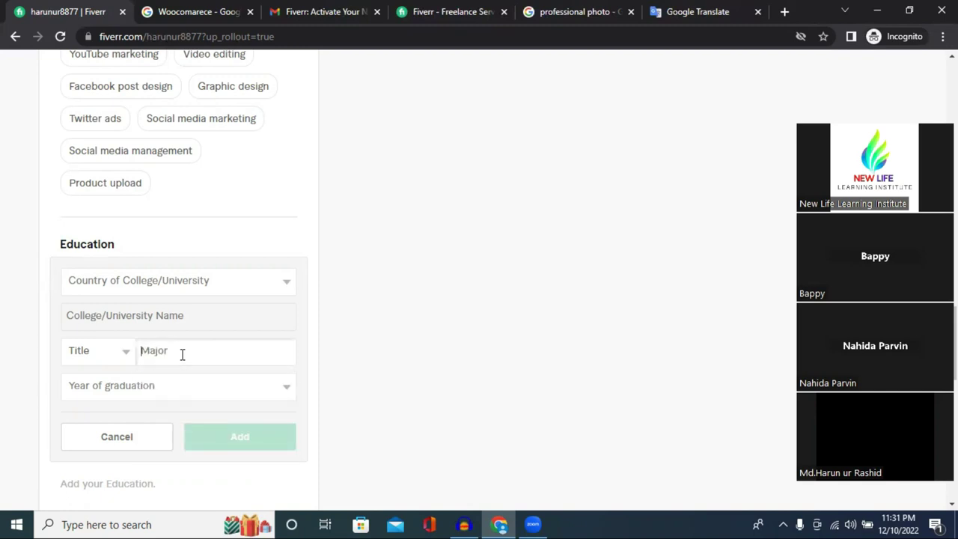
{"action": "left_click", "coordinate": [118, 321]}
- Set the education entry's title to B.Sc. and its major to Computer Science
{"action": "left_click", "coordinate": [116, 359]}
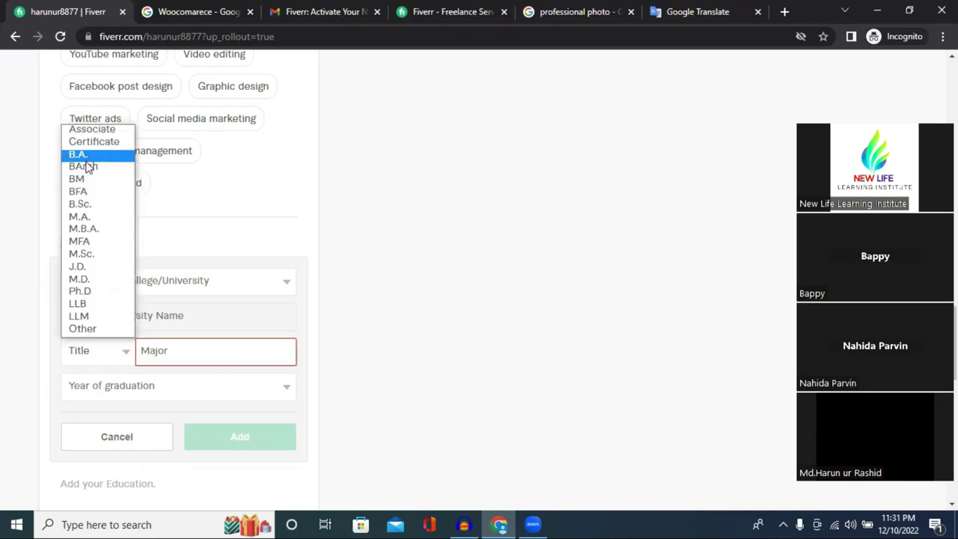
{"action": "left_click", "coordinate": [83, 204]}
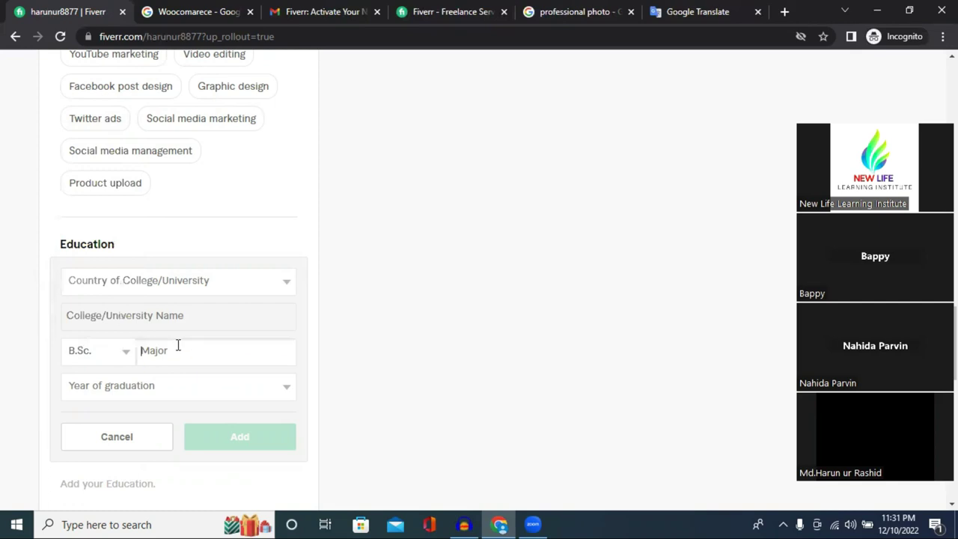
{"action": "type", "text": "Com"}
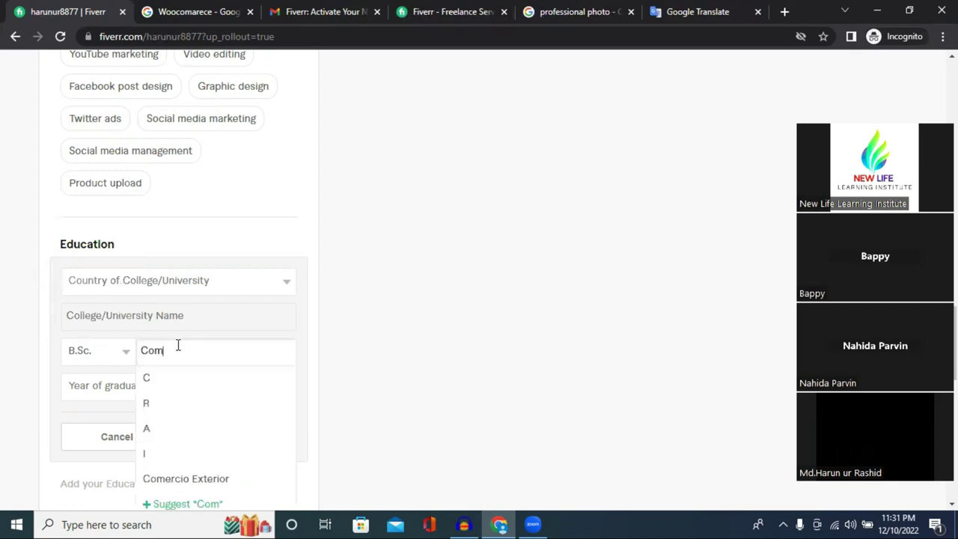
{"action": "type", "text": "pu"}
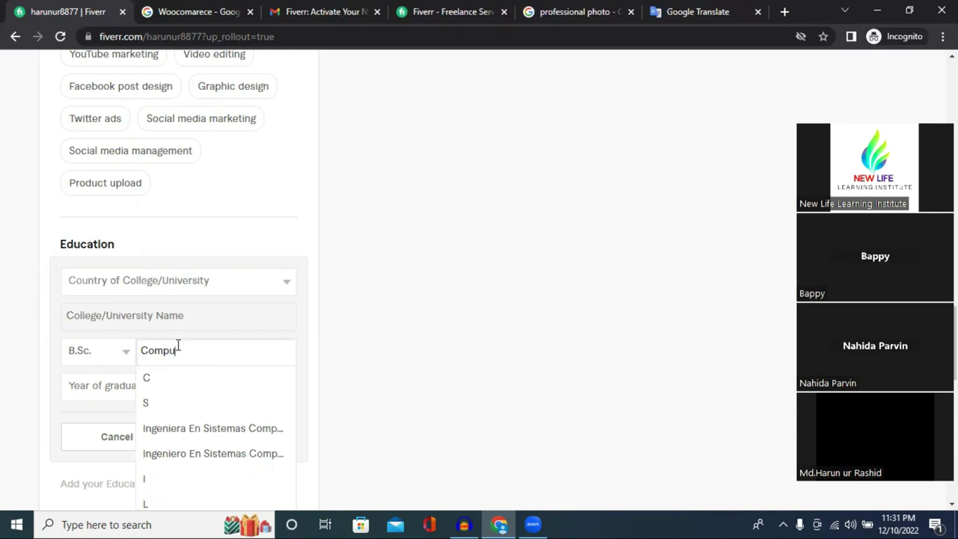
{"action": "type", "text": "t"}
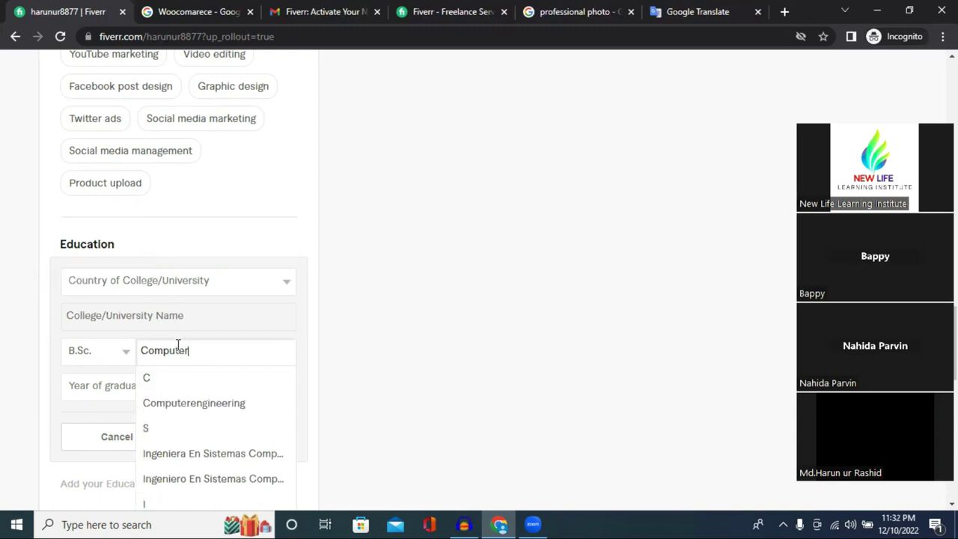
{"action": "type", "text": "er Se"}
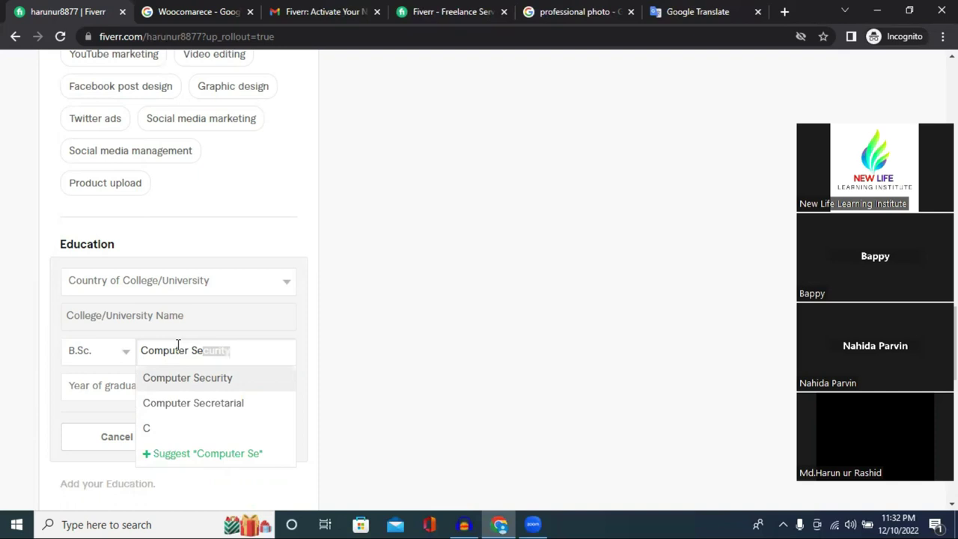
{"action": "type", "text": "i"}
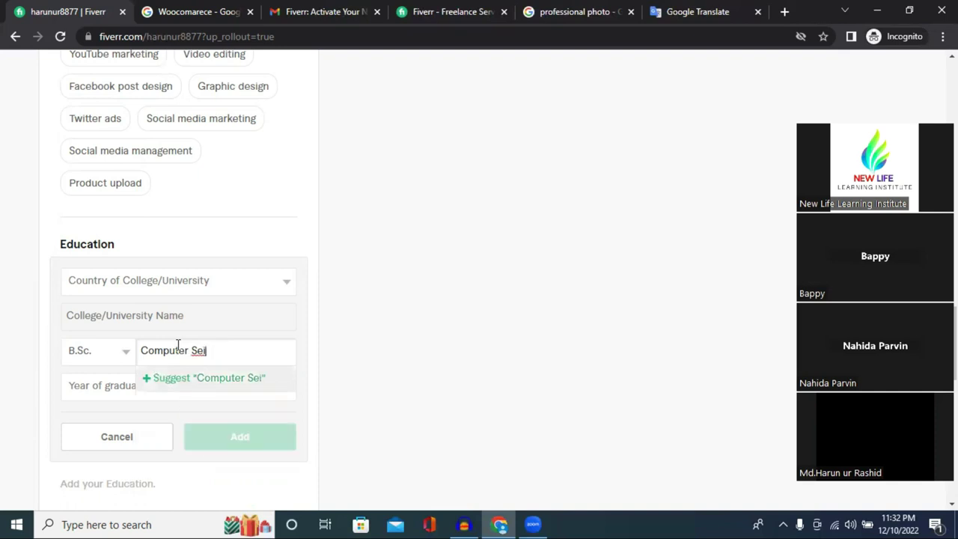
{"action": "key", "text": "BackSpace"}
{"action": "key", "text": "BackSpace"}
{"action": "key", "text": "BackSpace"}
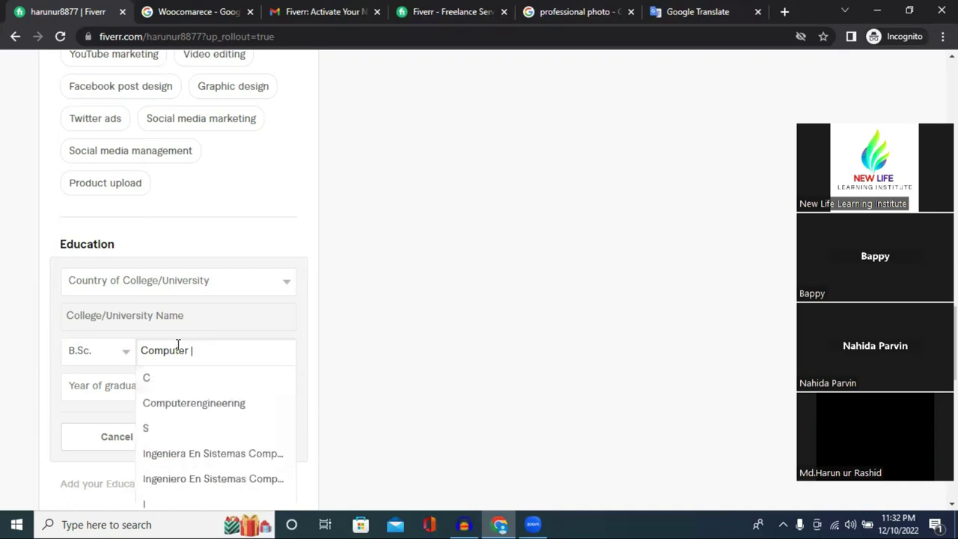
{"action": "type", "text": "Sci"}
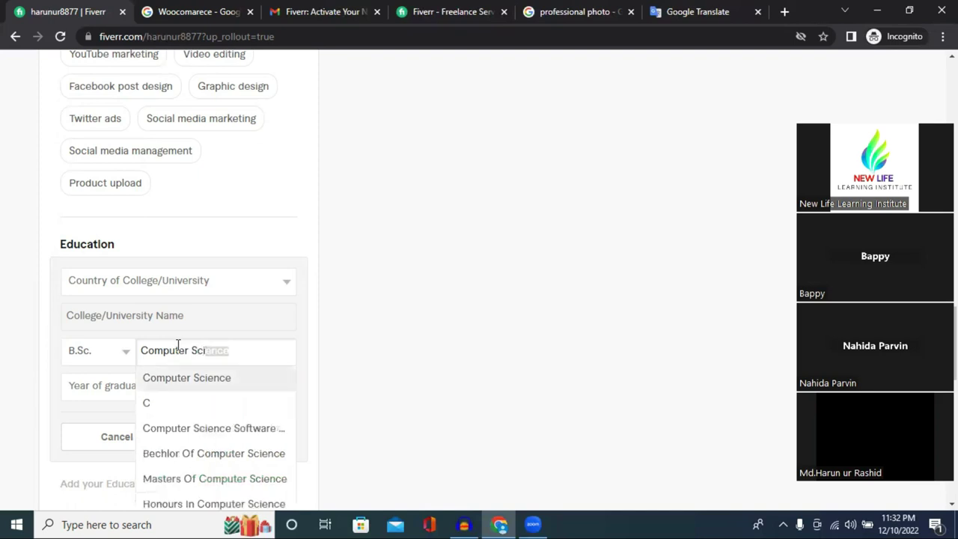
{"action": "left_click", "coordinate": [192, 381]}
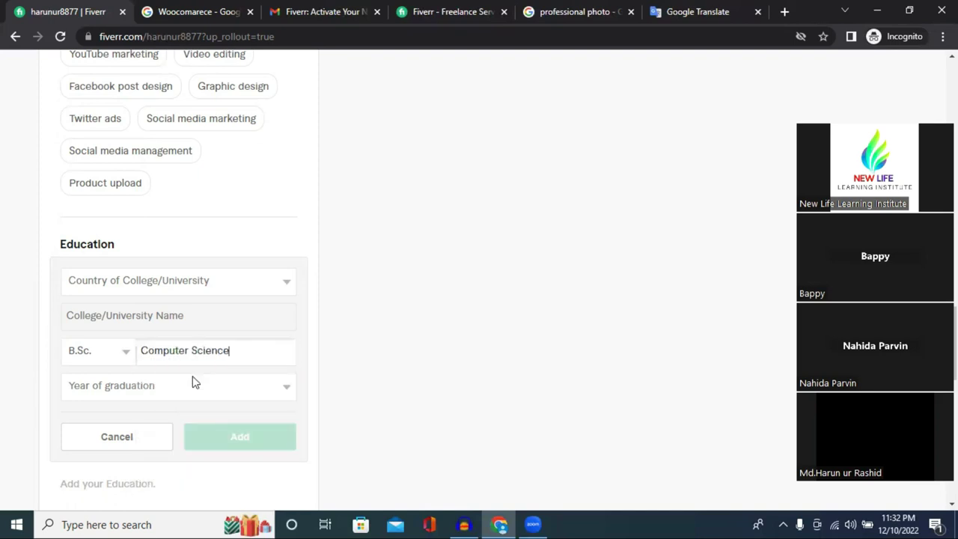
- Set the education entry's year of graduation to 2021
{"action": "left_click", "coordinate": [152, 387]}
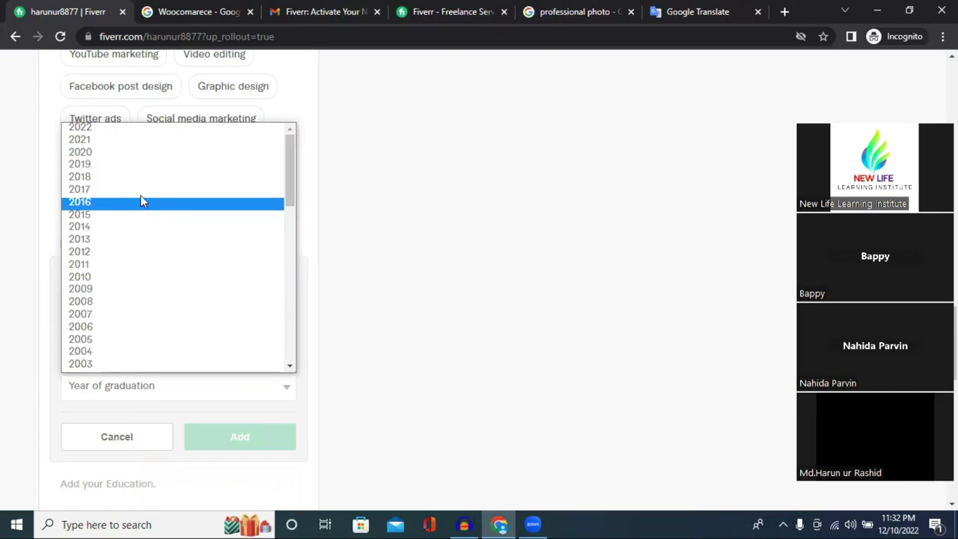
{"action": "left_click", "coordinate": [125, 135]}
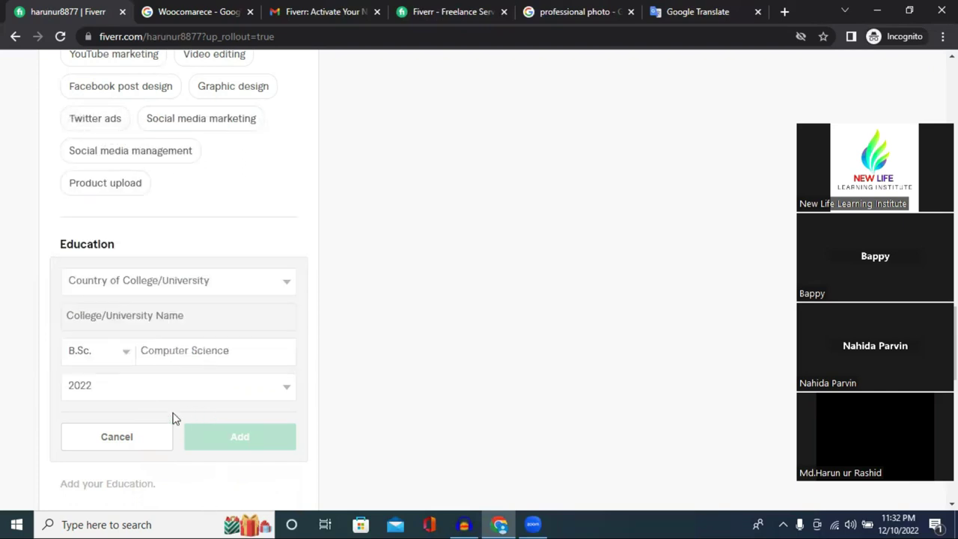
{"action": "left_click", "coordinate": [108, 392]}
{"action": "left_click", "coordinate": [117, 142]}
- Set the education entry's country of college/university to Bangladesh
{"action": "left_click", "coordinate": [156, 280]}
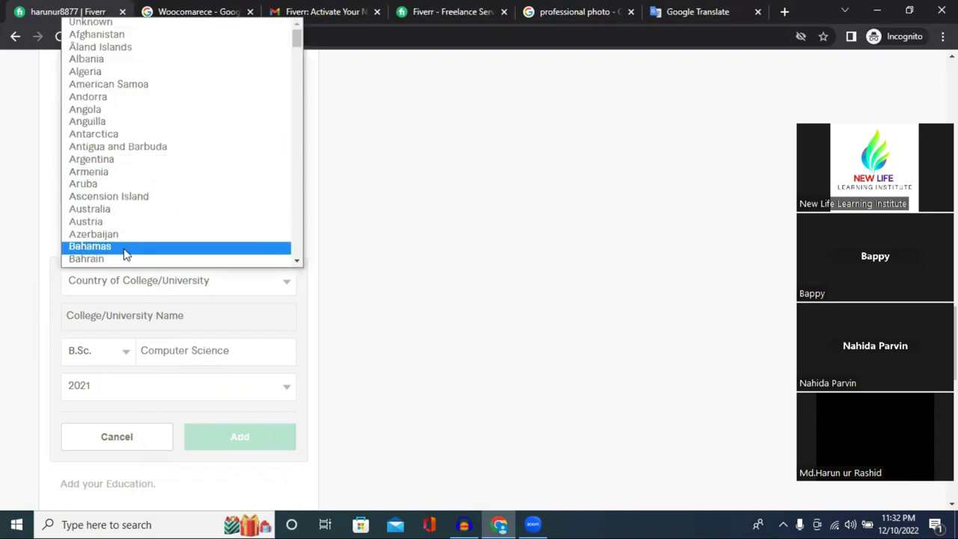
{"action": "scroll", "coordinate": [118, 228], "scroll_direction": "down", "scroll_amount": 4}
{"action": "scroll", "coordinate": [120, 119], "scroll_direction": "up", "scroll_amount": 2}
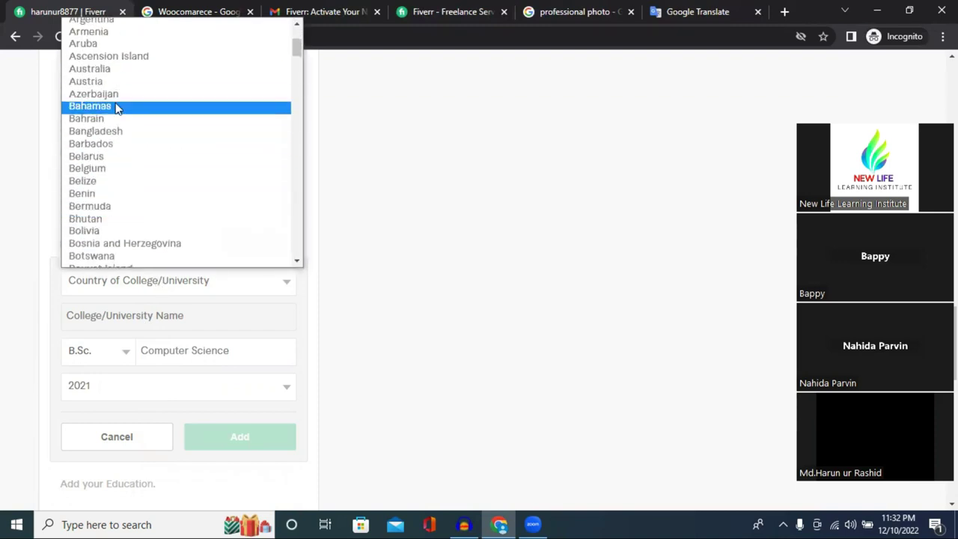
{"action": "left_click", "coordinate": [116, 137]}
- Set the education entry's college/university name to Dhaka University and add the entry to the profile
{"action": "left_click", "coordinate": [121, 320]}
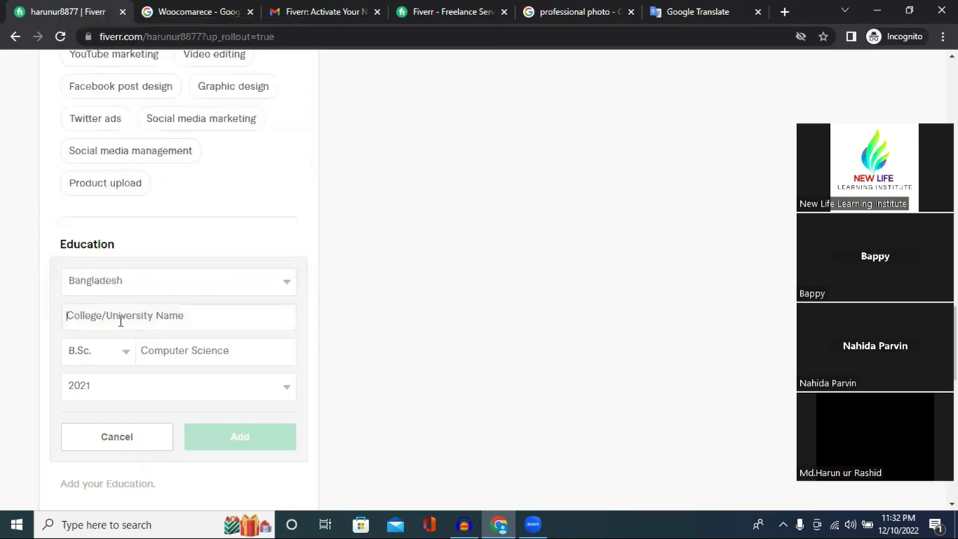
{"action": "type", "text": "Dhak"}
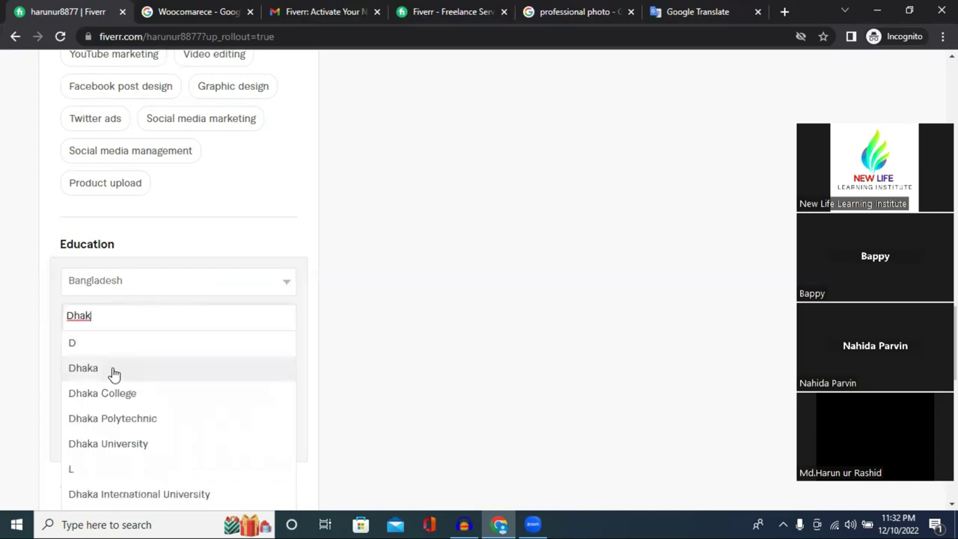
{"action": "left_click", "coordinate": [110, 449]}
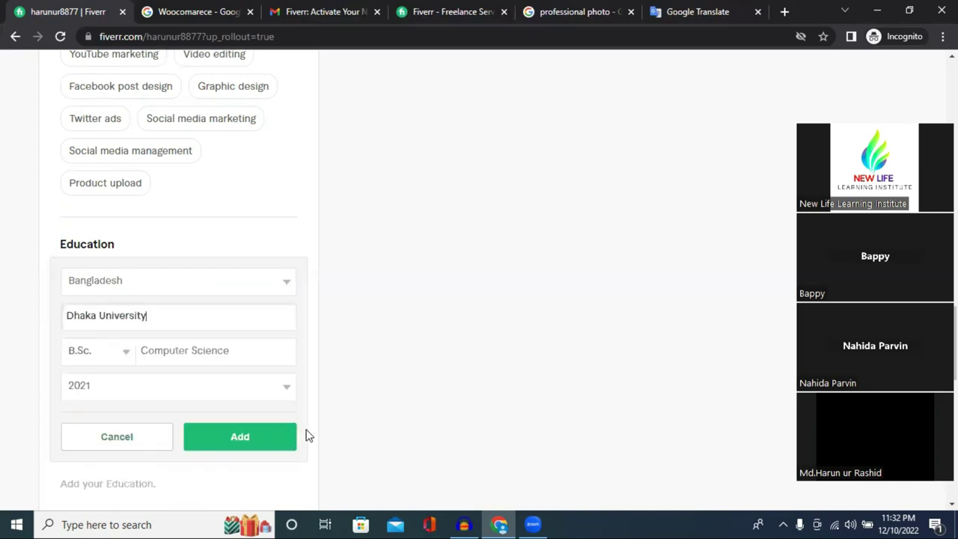
{"action": "left_click", "coordinate": [224, 448]}
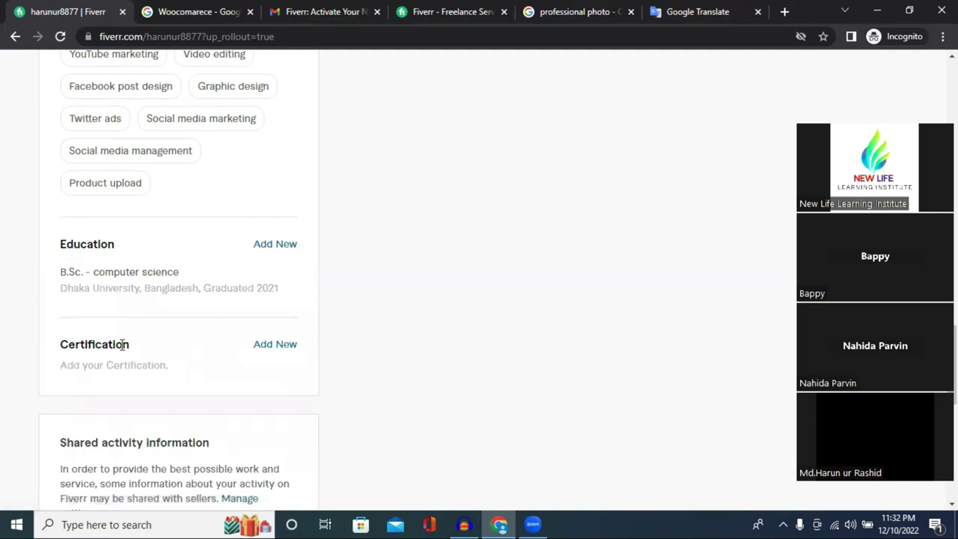
- Review the saved education entry and the skills, certification and shared activity sections around it
{"action": "mouse_move", "coordinate": [192, 261]}
{"action": "scroll", "coordinate": [400, 302], "scroll_direction": "down", "scroll_amount": 5}
{"action": "scroll", "coordinate": [401, 303], "scroll_direction": "up", "scroll_amount": 9}
{"action": "scroll", "coordinate": [401, 303], "scroll_direction": "down", "scroll_amount": 5}
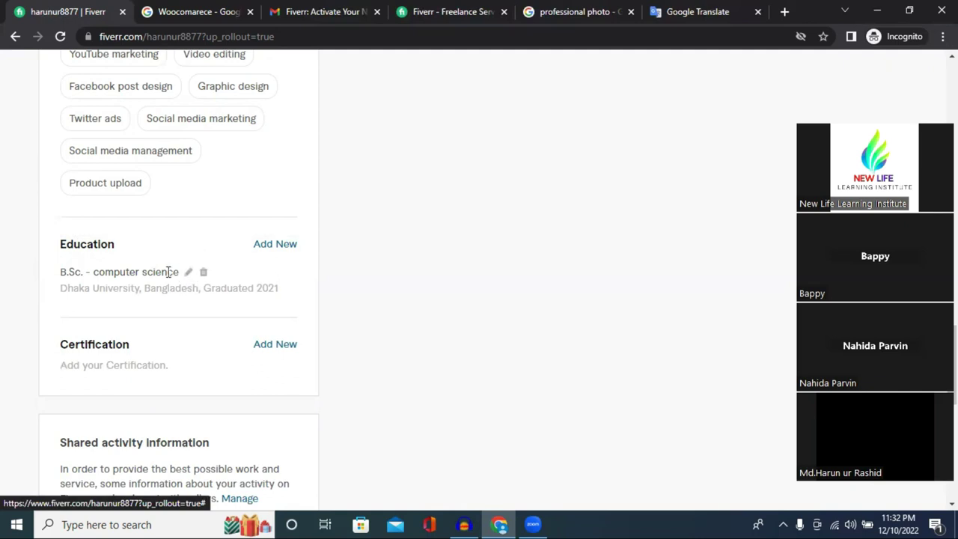
{"action": "scroll", "coordinate": [112, 276], "scroll_direction": "up", "scroll_amount": 2}
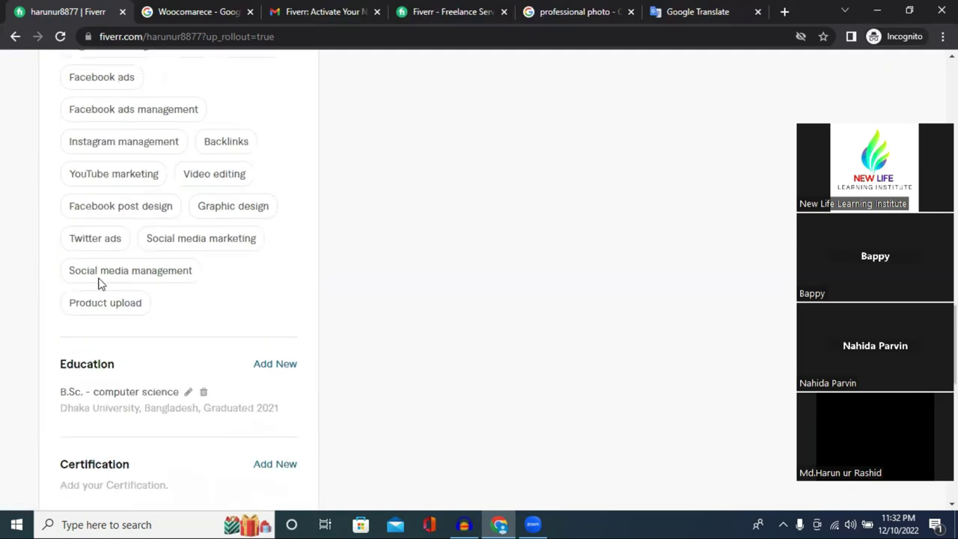
{"action": "left_click_drag", "start_coordinate": [61, 383], "coordinate": [395, 417]}
{"action": "scroll", "coordinate": [126, 406], "scroll_direction": "down", "scroll_amount": 2}
{"action": "scroll", "coordinate": [282, 377], "scroll_direction": "down", "scroll_amount": 3}
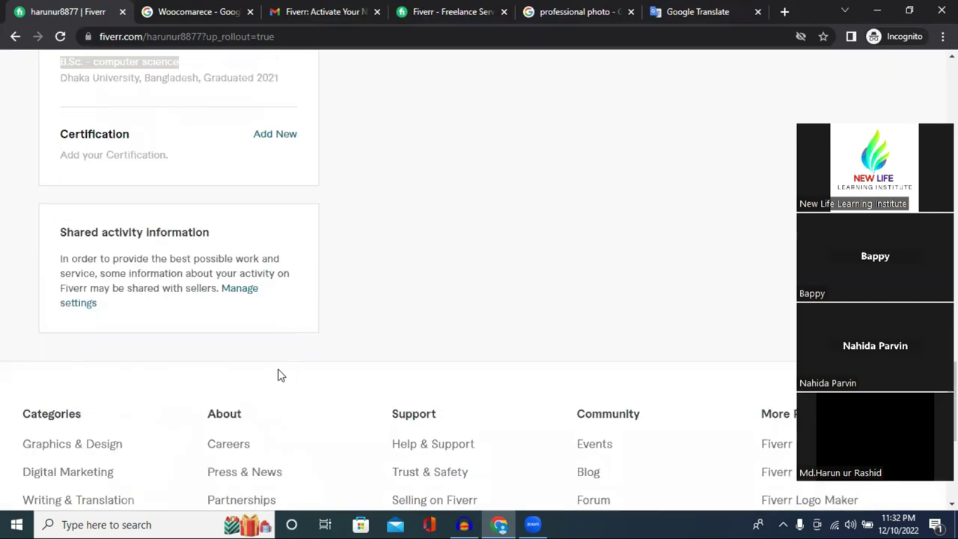
- Open the settings for shared activity information and look through the list of sharing options
{"action": "left_click", "coordinate": [80, 311]}
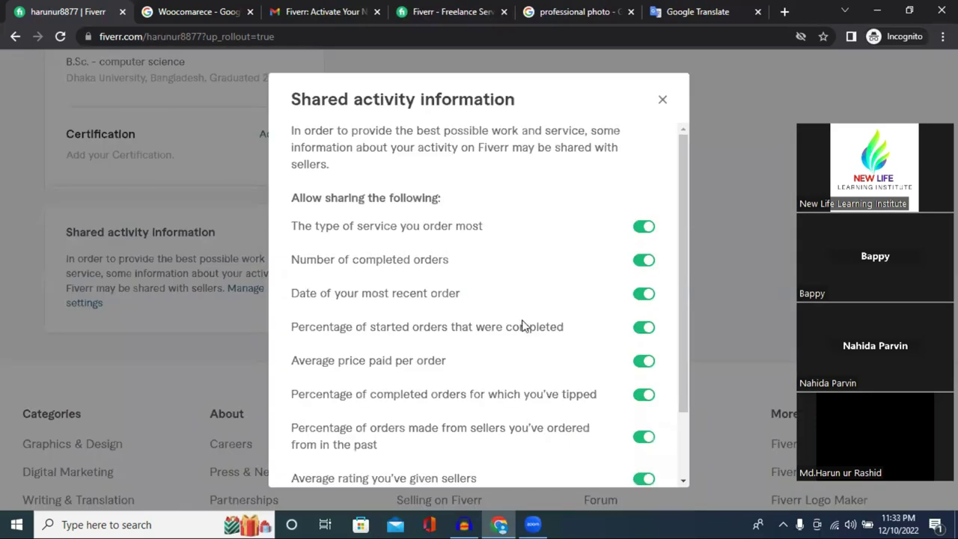
{"action": "scroll", "coordinate": [522, 325], "scroll_direction": "down", "scroll_amount": 1}
{"action": "scroll", "coordinate": [423, 310], "scroll_direction": "up", "scroll_amount": 1}
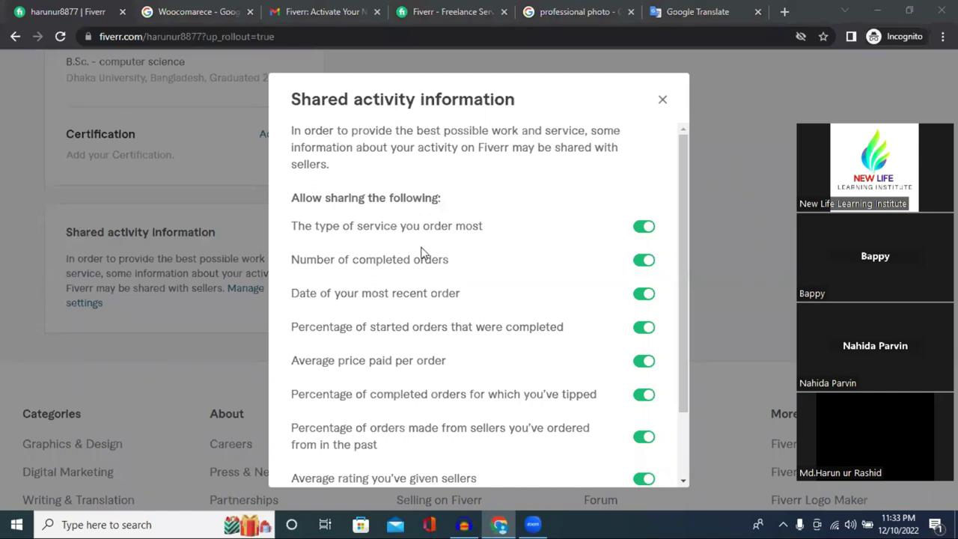
{"action": "scroll", "coordinate": [421, 253], "scroll_direction": "down", "scroll_amount": 2}
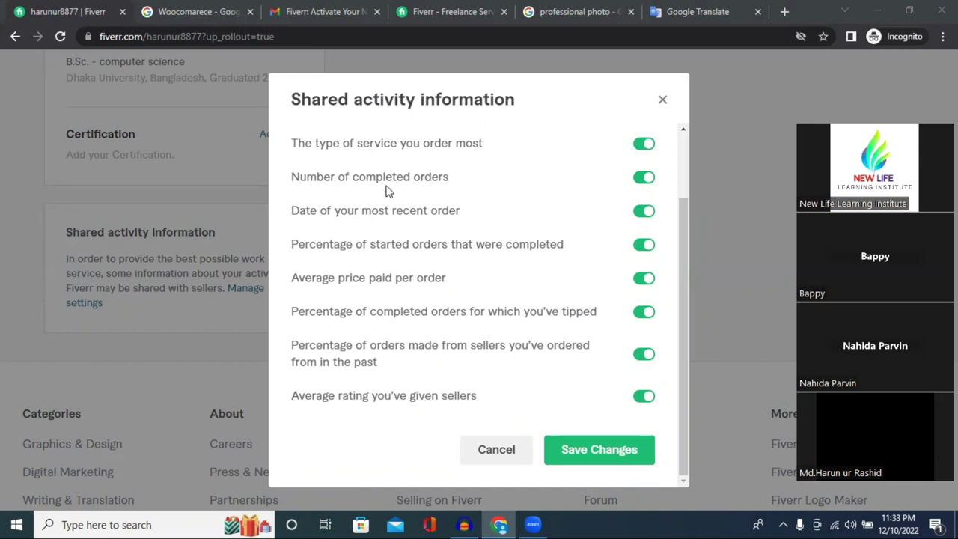
- Switch sharing of the number of completed orders off and on again, and save the shared activity settings
{"action": "triple_click", "coordinate": [426, 177]}
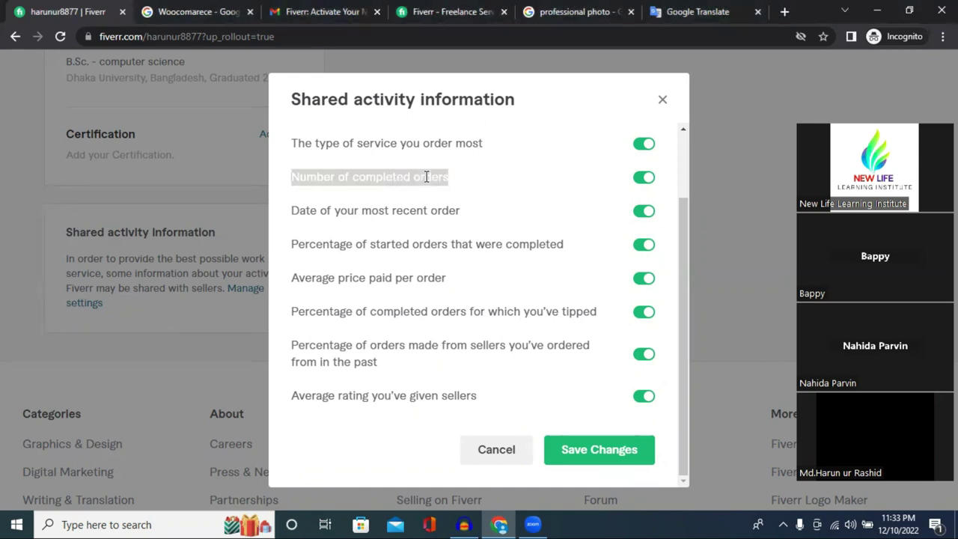
{"action": "left_click", "coordinate": [642, 180]}
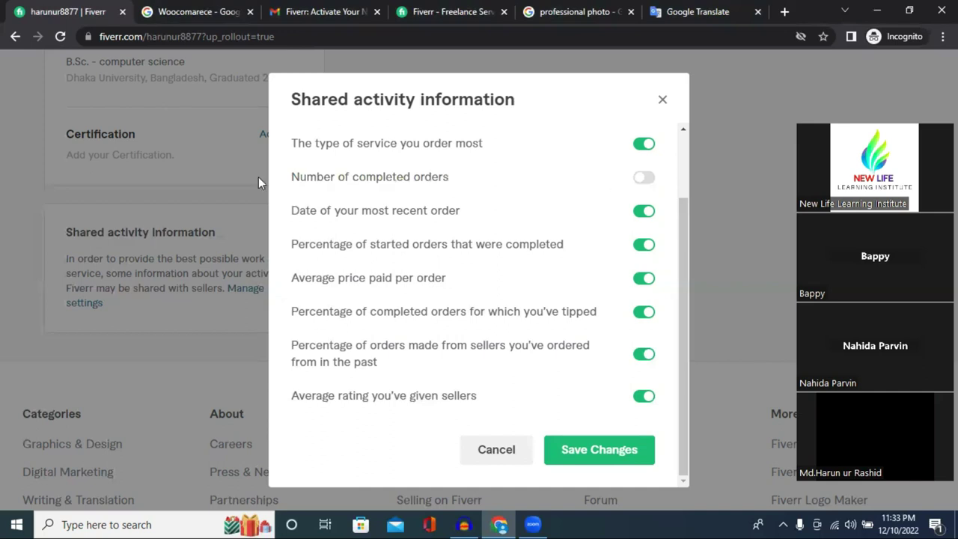
{"action": "left_click", "coordinate": [648, 179]}
{"action": "left_click", "coordinate": [596, 455]}
- Review the profile's photo area, tagline, description, languages and linked accounts
{"action": "scroll", "coordinate": [488, 324], "scroll_direction": "up", "scroll_amount": 15}
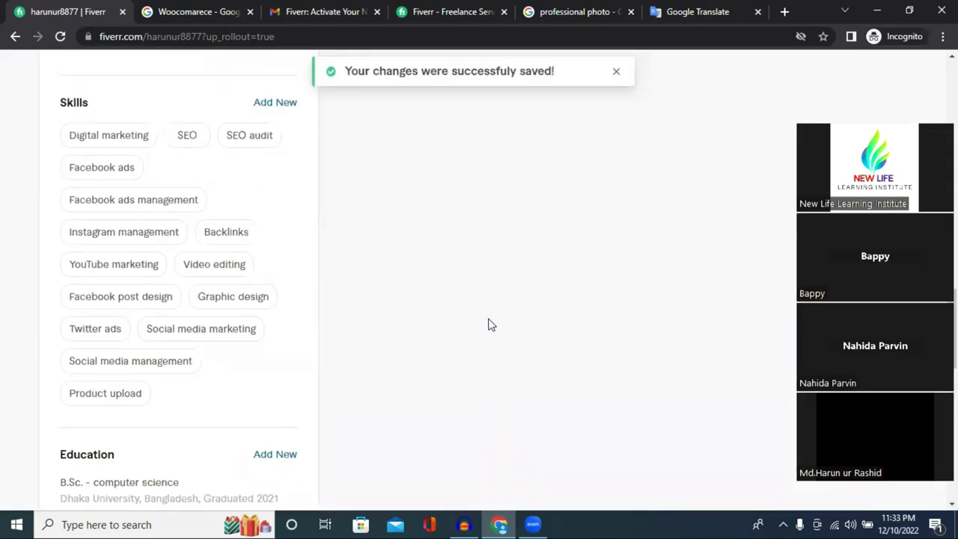
{"action": "scroll", "coordinate": [488, 325], "scroll_direction": "down", "scroll_amount": 10}
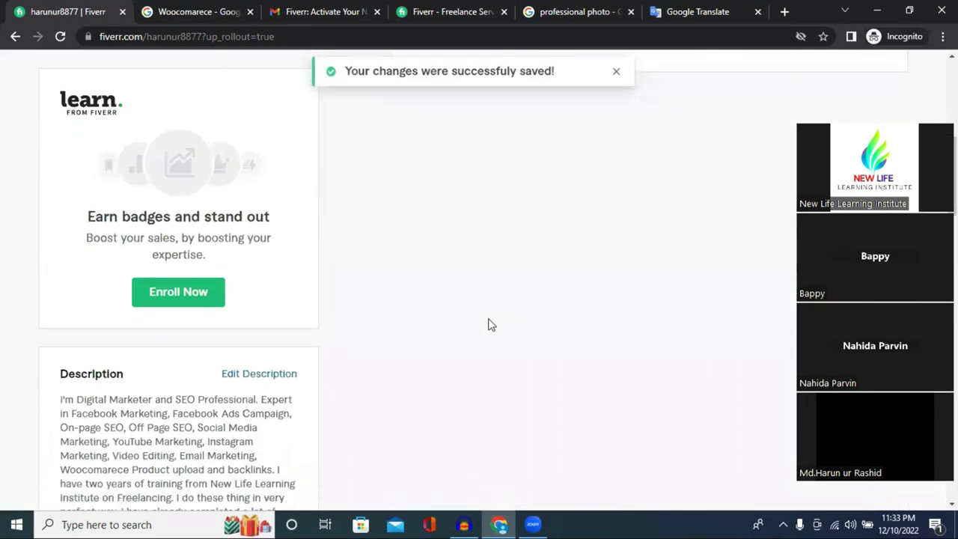
{"action": "scroll", "coordinate": [488, 325], "scroll_direction": "up", "scroll_amount": 10}
{"action": "mouse_move", "coordinate": [178, 250]}
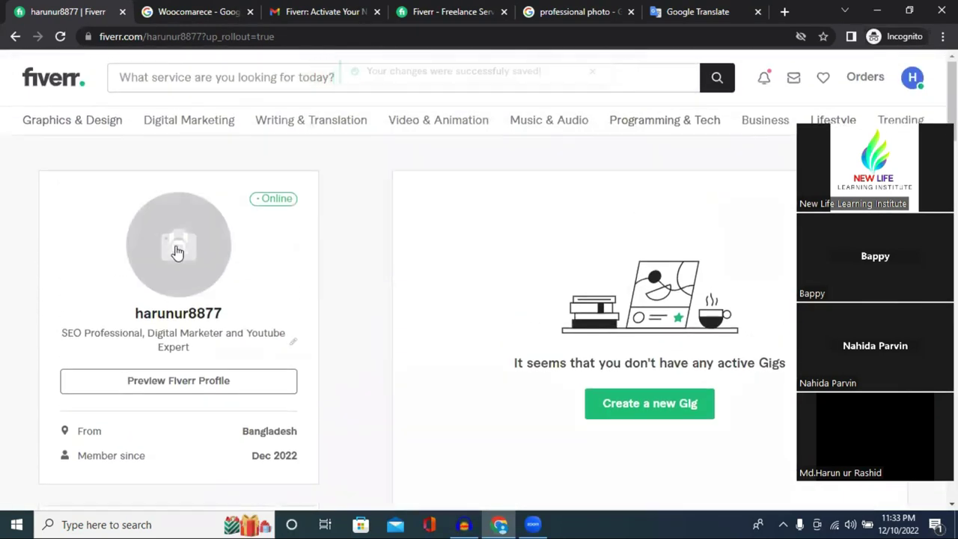
{"action": "scroll", "coordinate": [188, 229], "scroll_direction": "down", "scroll_amount": 7}
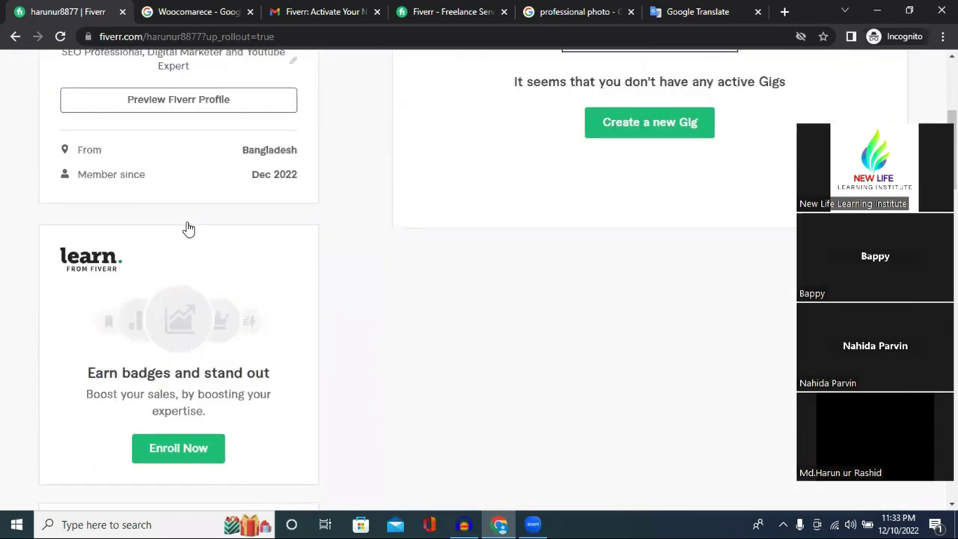
{"action": "scroll", "coordinate": [137, 321], "scroll_direction": "down", "scroll_amount": 5}
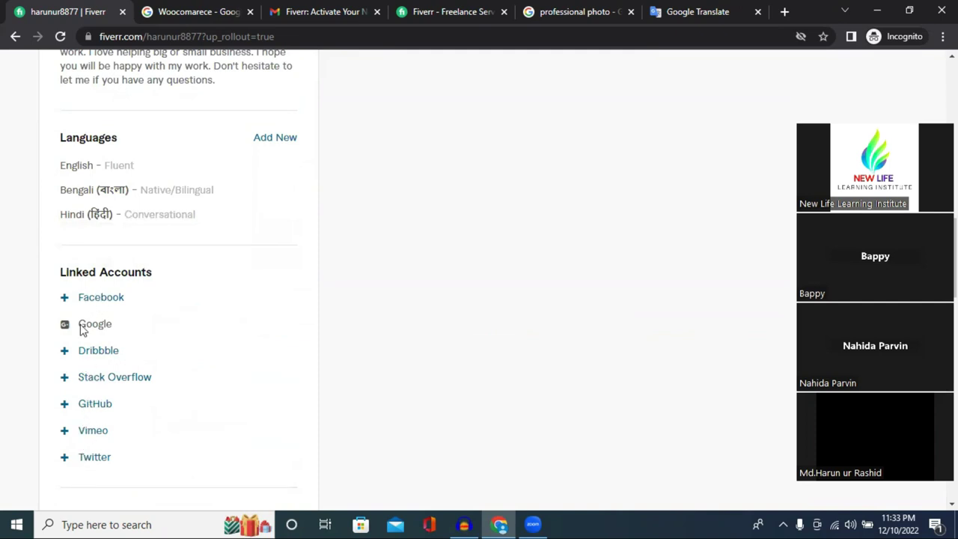
{"action": "scroll", "coordinate": [473, 250], "scroll_direction": "up", "scroll_amount": 5}
{"action": "scroll", "coordinate": [337, 258], "scroll_direction": "up", "scroll_amount": 5}
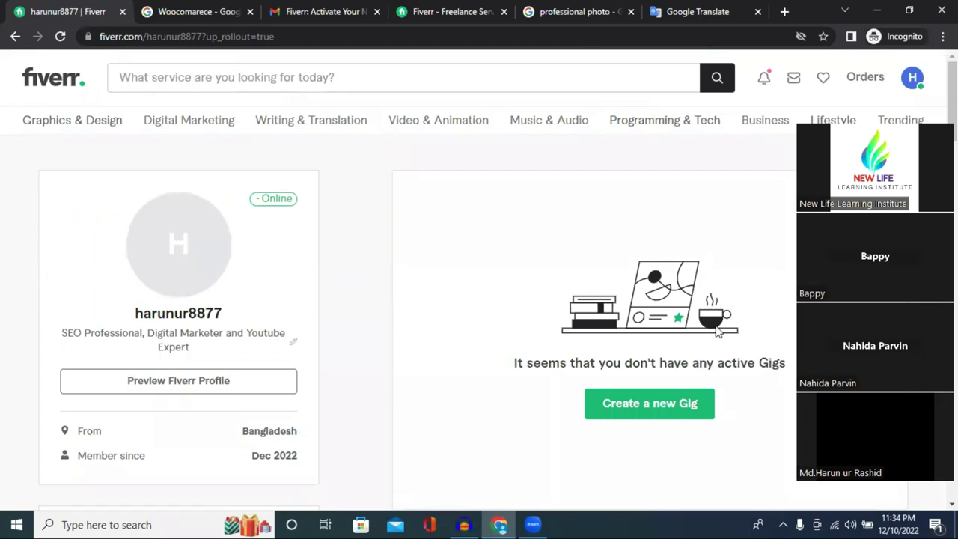
- Look at the overview page of the new Gig form and return to the profile page
{"action": "left_click", "coordinate": [615, 419]}
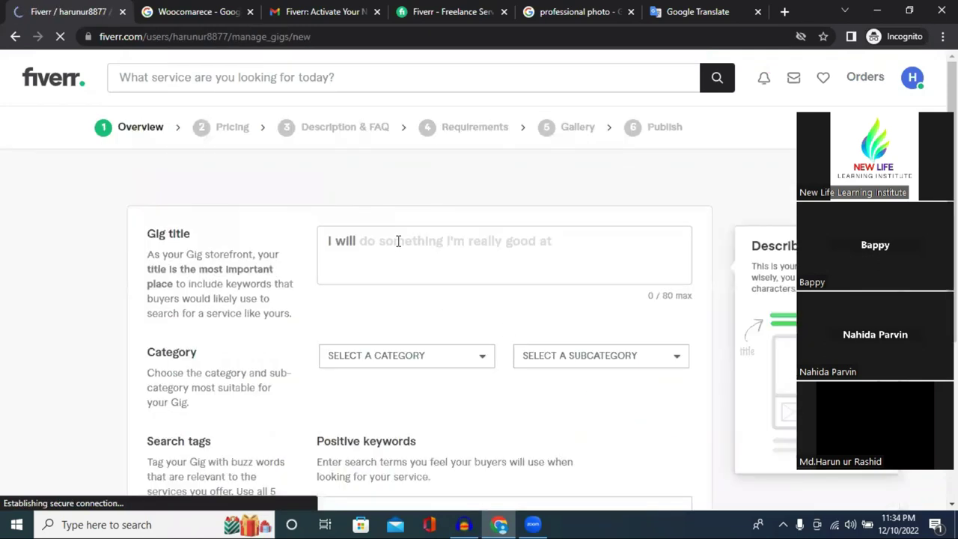
{"action": "scroll", "coordinate": [397, 240], "scroll_direction": "down", "scroll_amount": 3}
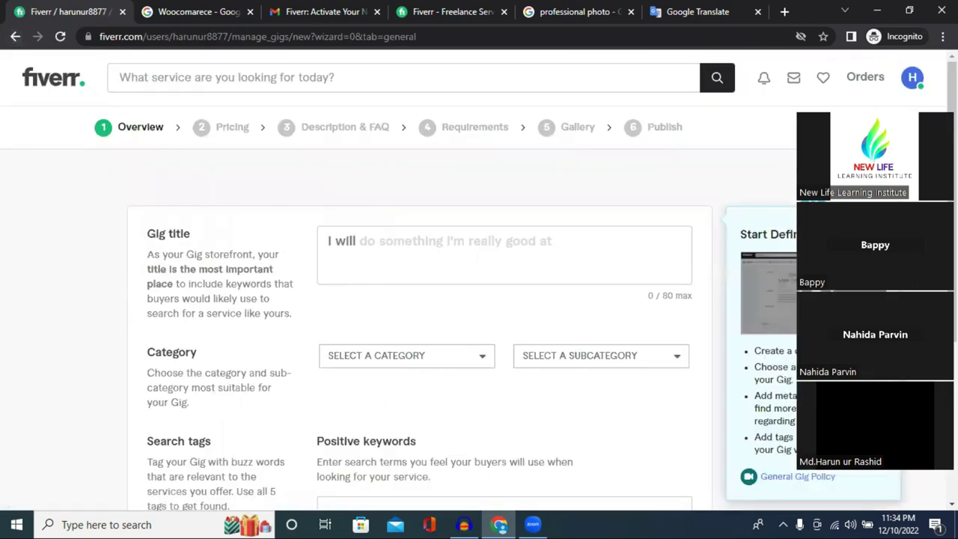
{"action": "left_click", "coordinate": [912, 77]}
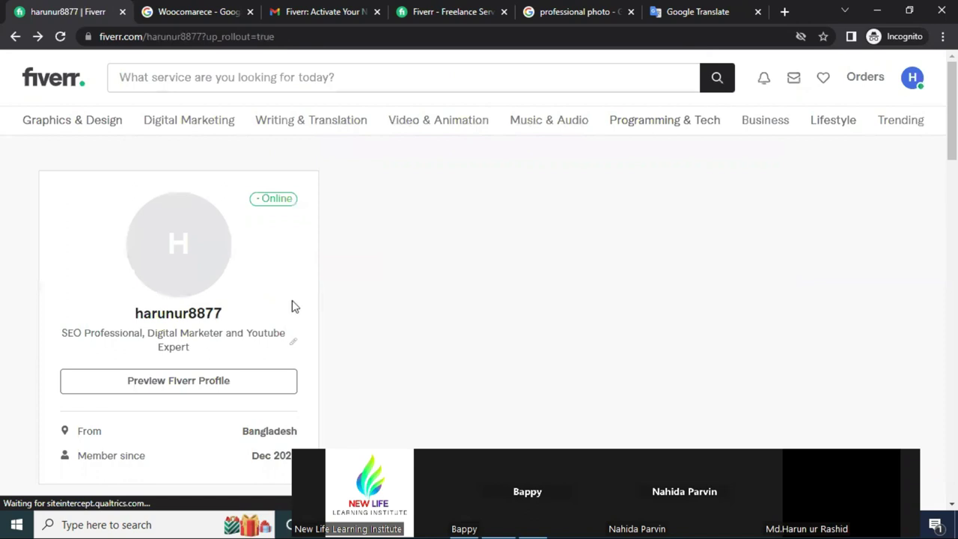
{"action": "scroll", "coordinate": [293, 303], "scroll_direction": "down", "scroll_amount": 5}
{"action": "scroll", "coordinate": [423, 281], "scroll_direction": "down", "scroll_amount": 15}
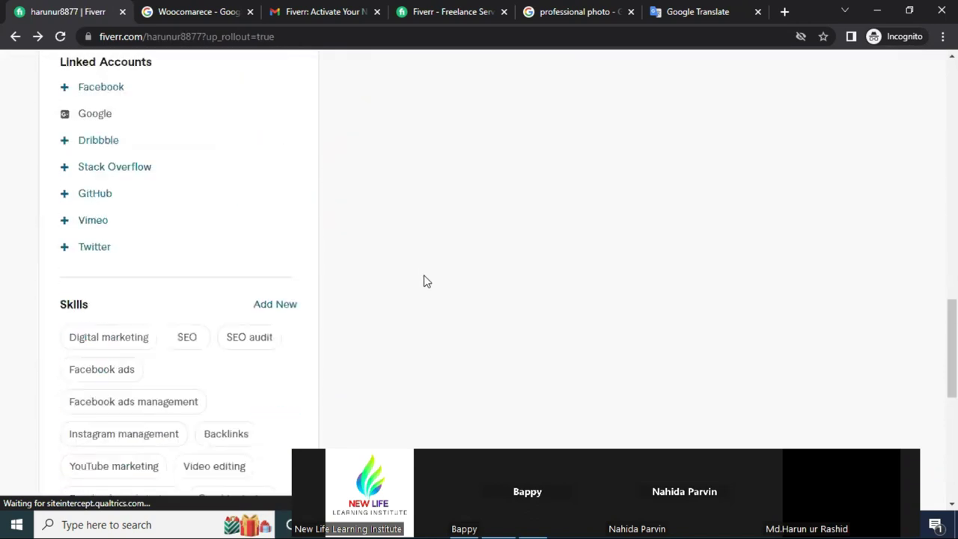
{"action": "scroll", "coordinate": [423, 281], "scroll_direction": "up", "scroll_amount": 20}
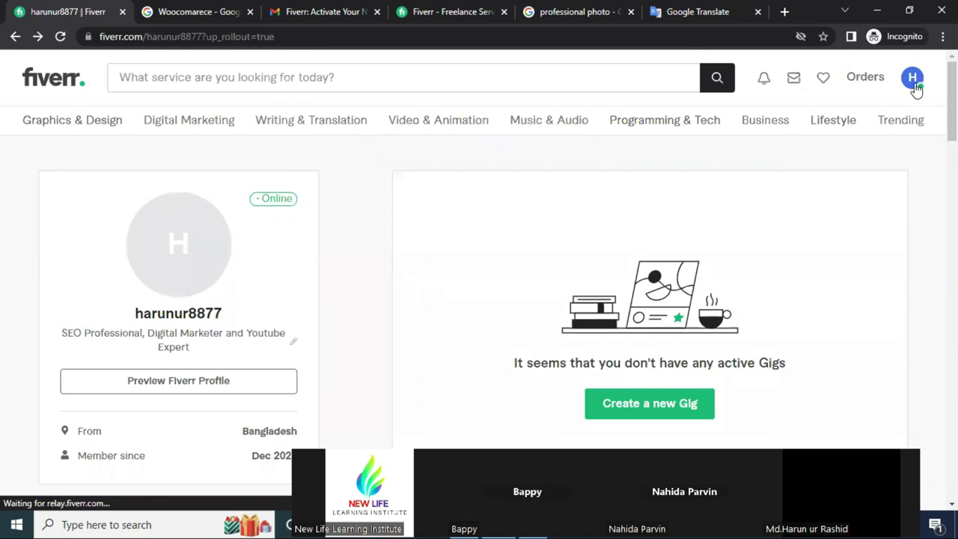
- Open the account settings page from the profile
{"action": "mouse_move", "coordinate": [914, 86]}
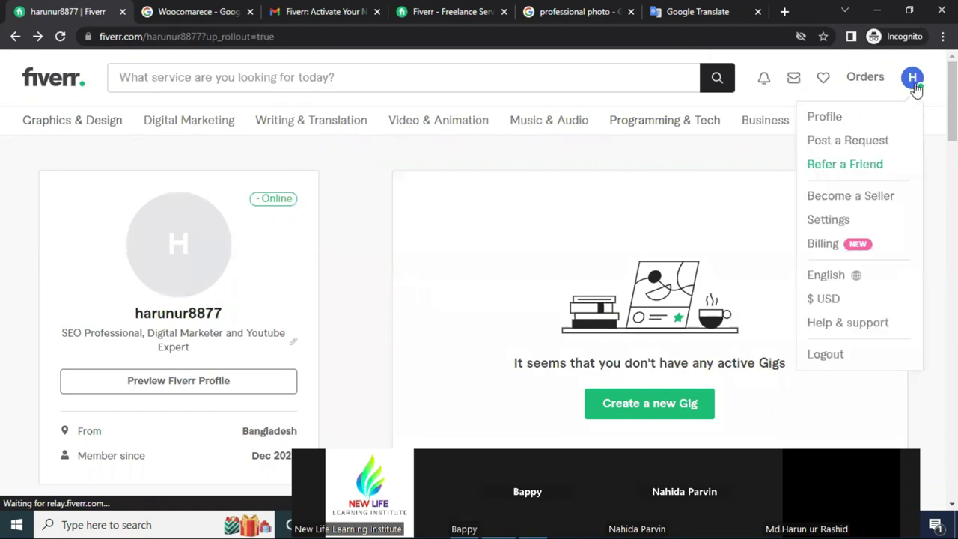
{"action": "left_click", "coordinate": [828, 221]}
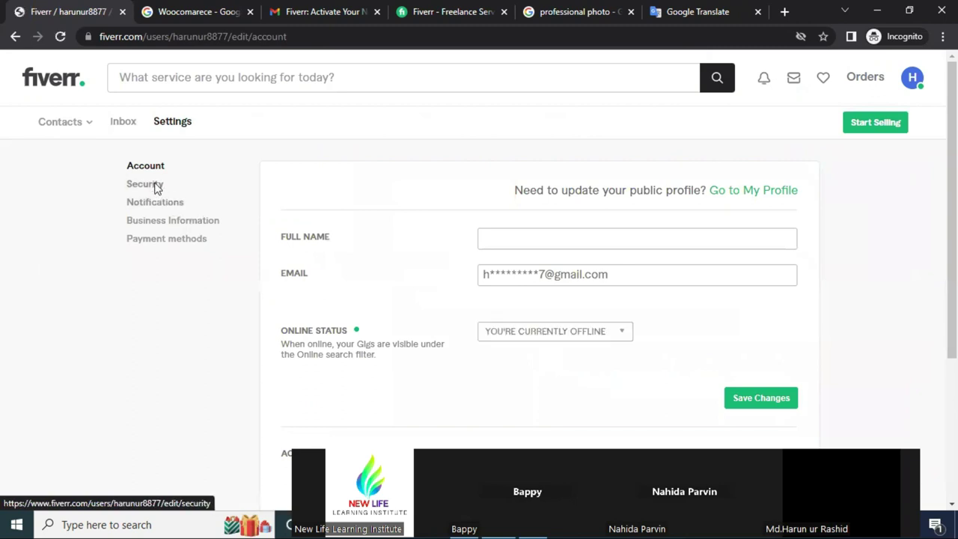
{"action": "left_click", "coordinate": [154, 187]}
{"action": "left_click", "coordinate": [541, 240]}
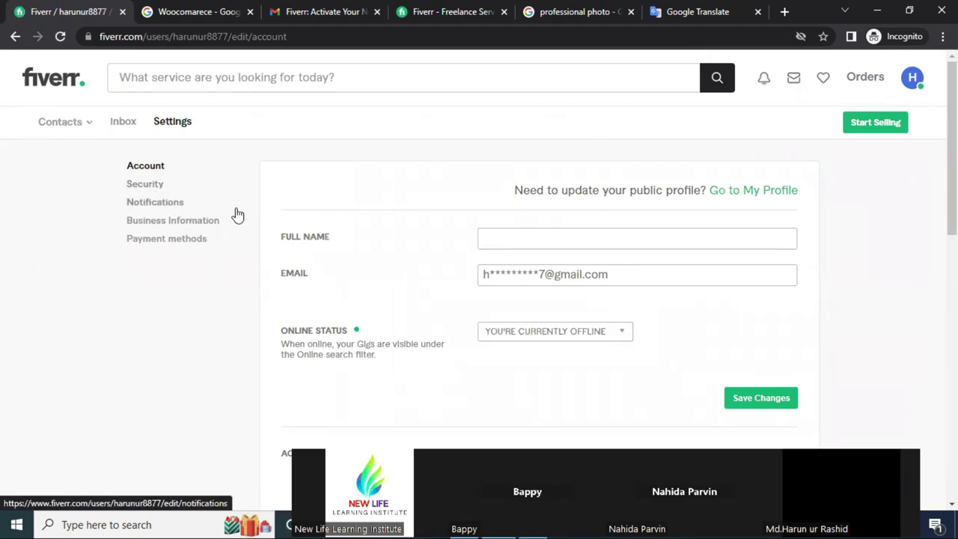
- View the email and real-time notification settings
{"action": "left_click", "coordinate": [157, 203]}
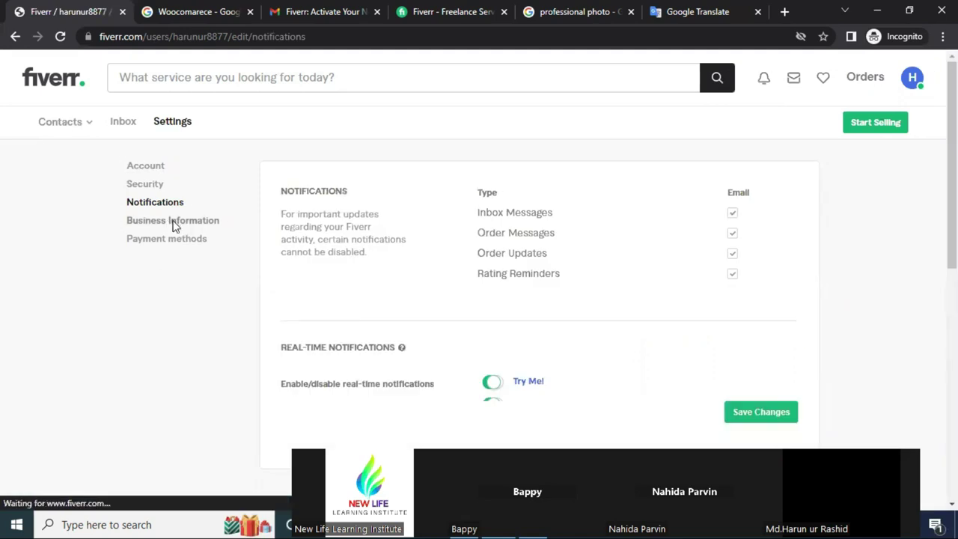
{"action": "scroll", "coordinate": [531, 281], "scroll_direction": "down", "scroll_amount": 3}
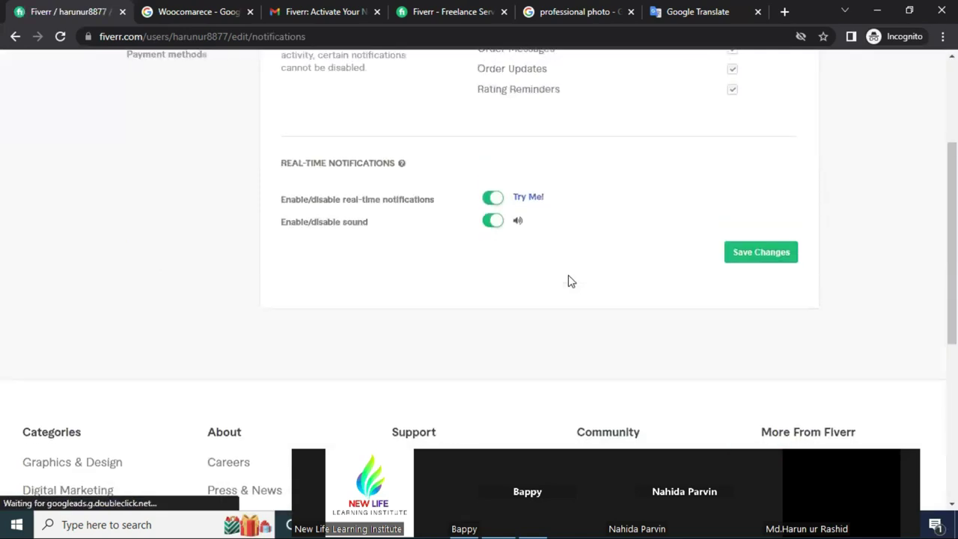
{"action": "scroll", "coordinate": [568, 281], "scroll_direction": "up", "scroll_amount": 5}
- Examine the business information form, including the choices offered for the organization type, without choosing one
{"action": "left_click", "coordinate": [142, 221]}
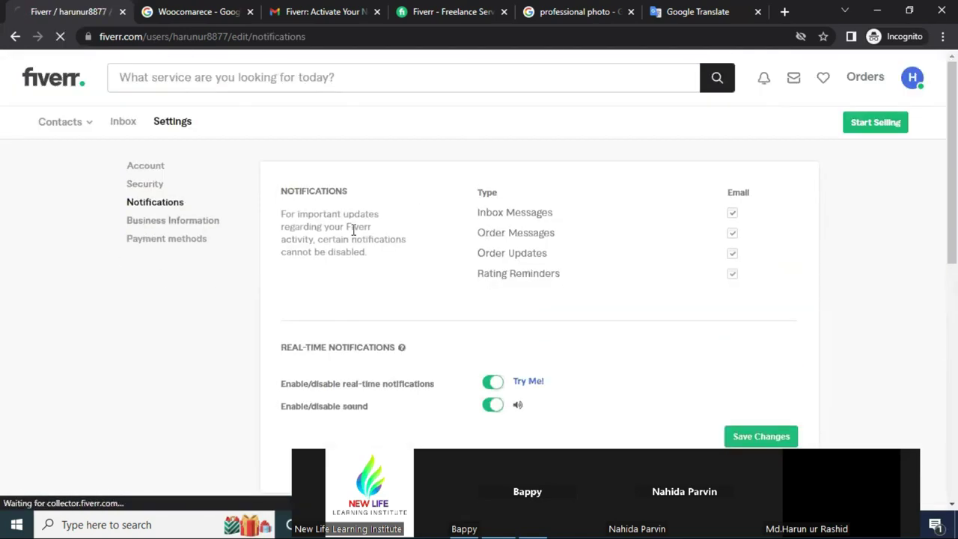
{"action": "scroll", "coordinate": [421, 246], "scroll_direction": "down", "scroll_amount": 3}
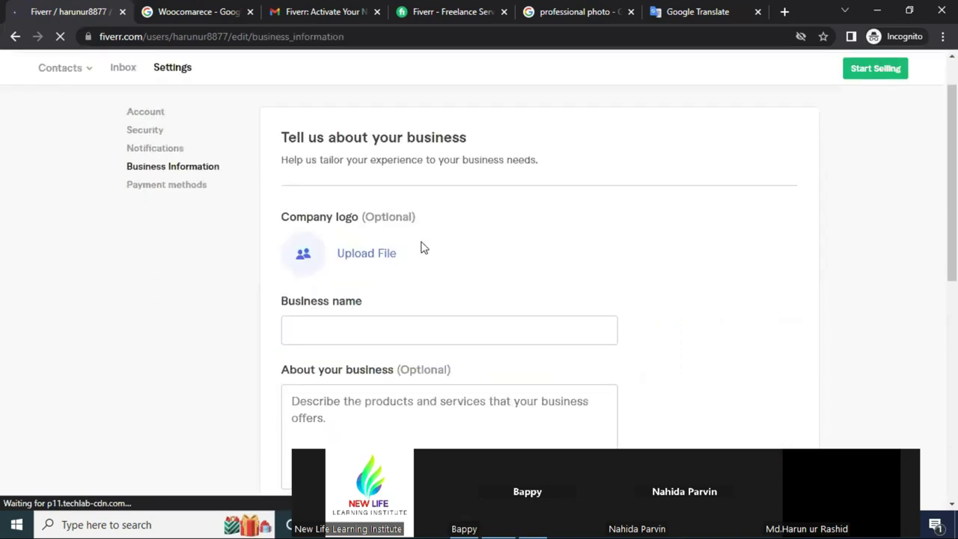
{"action": "scroll", "coordinate": [467, 245], "scroll_direction": "down", "scroll_amount": 3}
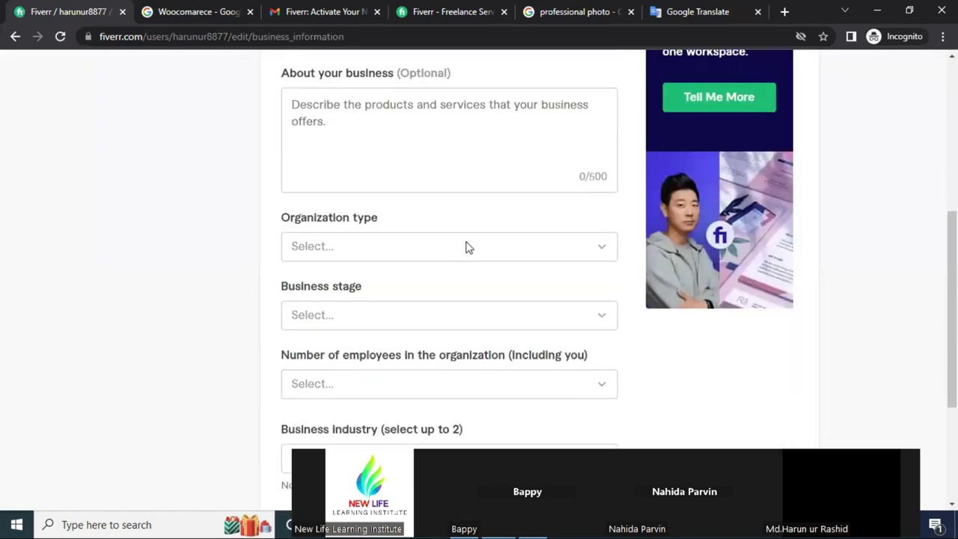
{"action": "left_click", "coordinate": [427, 184]}
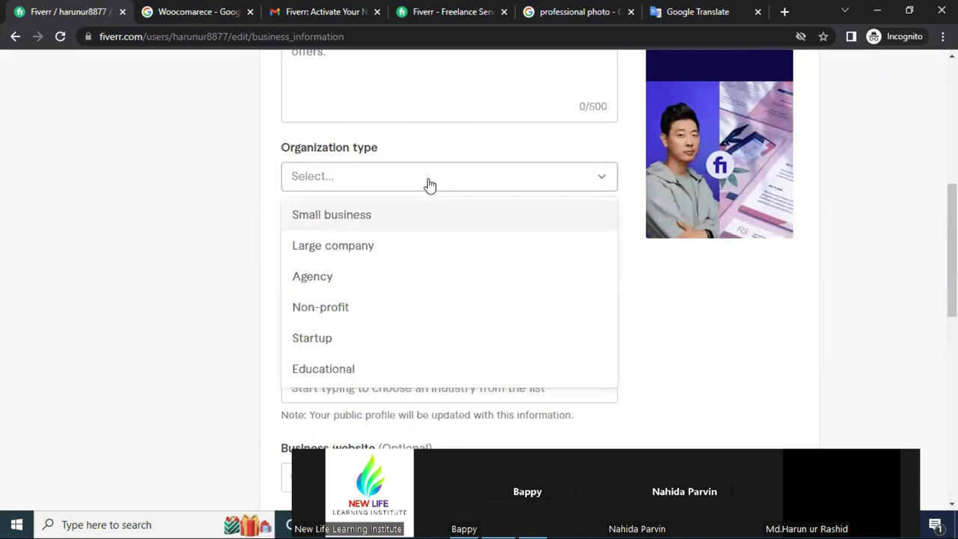
{"action": "left_click", "coordinate": [112, 214]}
{"action": "scroll", "coordinate": [369, 284], "scroll_direction": "down", "scroll_amount": 3}
{"action": "scroll", "coordinate": [369, 280], "scroll_direction": "up", "scroll_amount": 5}
{"action": "scroll", "coordinate": [372, 282], "scroll_direction": "up", "scroll_amount": 3}
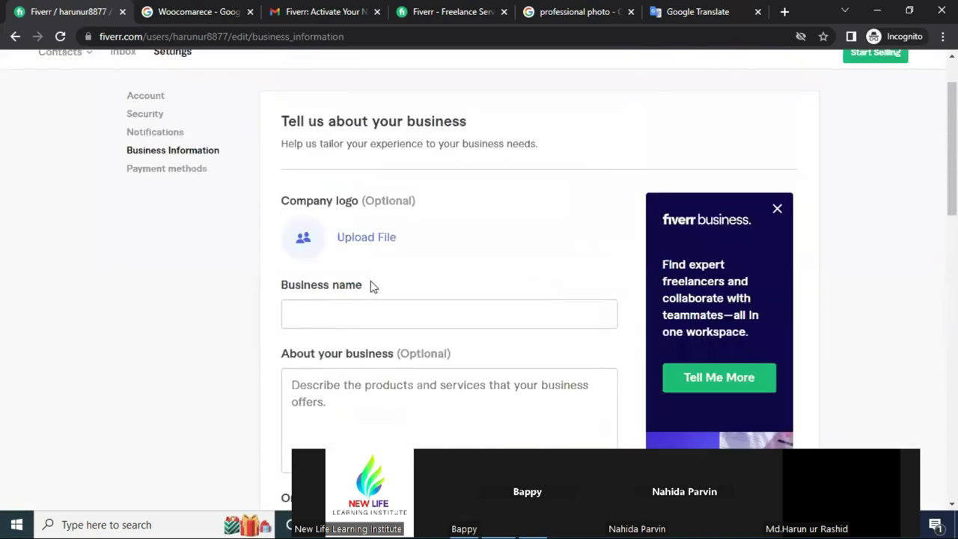
- Examine the remaining business information fields, including the choices for organization type and number of employees, without choosing any
{"action": "left_click", "coordinate": [350, 317]}
{"action": "scroll", "coordinate": [360, 292], "scroll_direction": "down", "scroll_amount": 2}
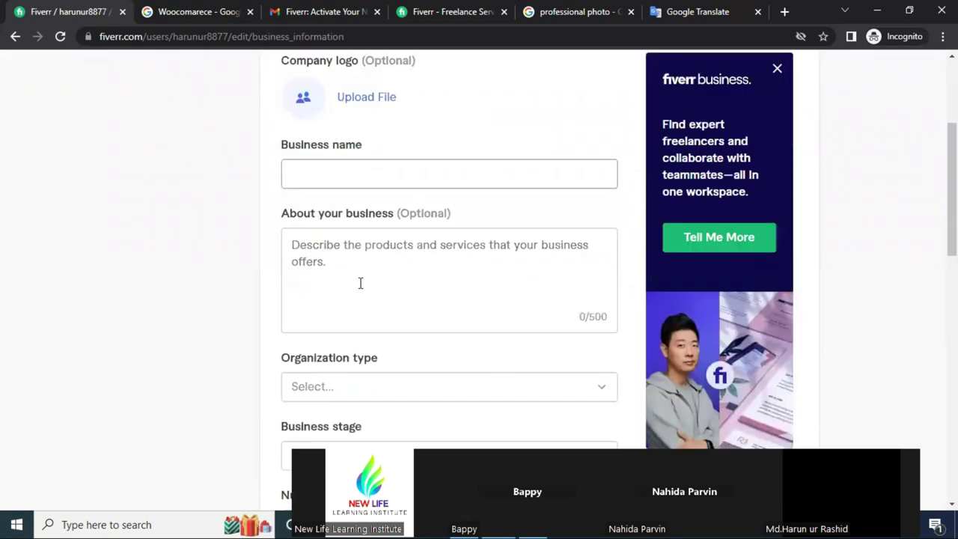
{"action": "left_click", "coordinate": [378, 408]}
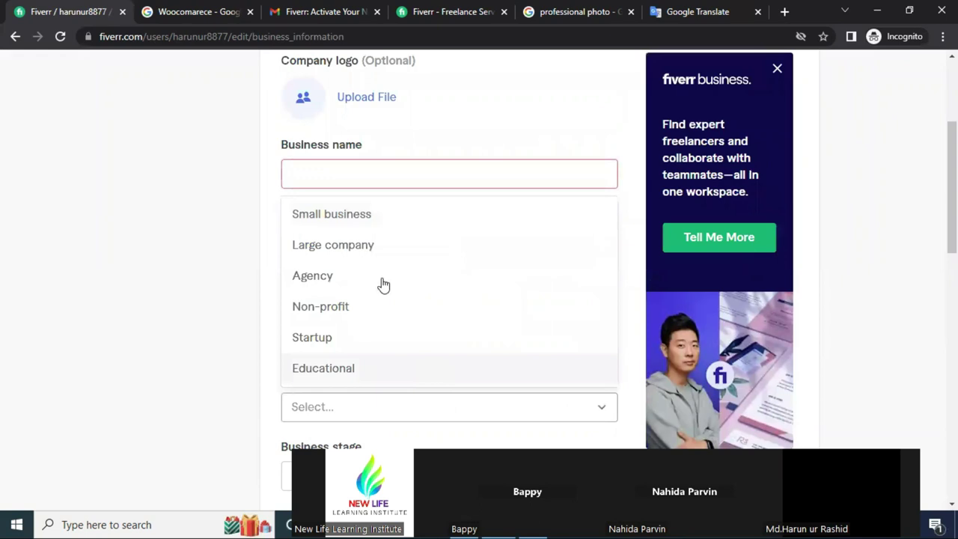
{"action": "left_click", "coordinate": [154, 241]}
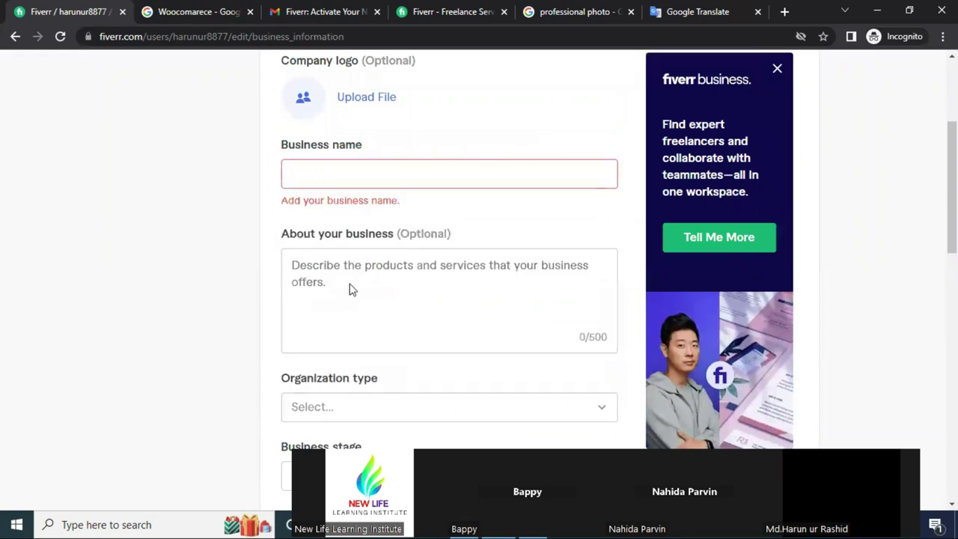
{"action": "scroll", "coordinate": [349, 265], "scroll_direction": "down", "scroll_amount": 2}
{"action": "left_click", "coordinate": [351, 279]}
{"action": "scroll", "coordinate": [329, 271], "scroll_direction": "down", "scroll_amount": 2}
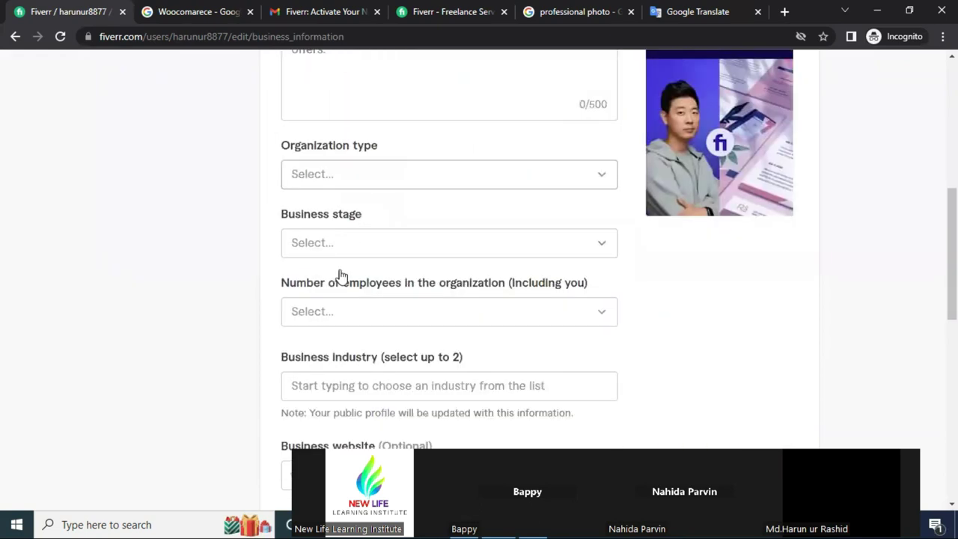
{"action": "left_click", "coordinate": [352, 307]}
{"action": "scroll", "coordinate": [310, 224], "scroll_direction": "down", "scroll_amount": 3}
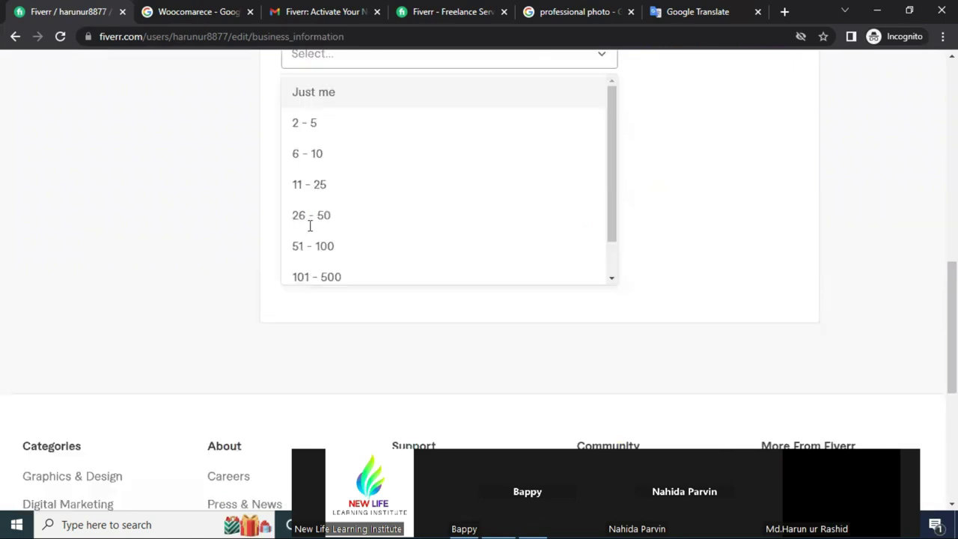
{"action": "left_click", "coordinate": [334, 256]}
{"action": "scroll", "coordinate": [389, 270], "scroll_direction": "up", "scroll_amount": 2}
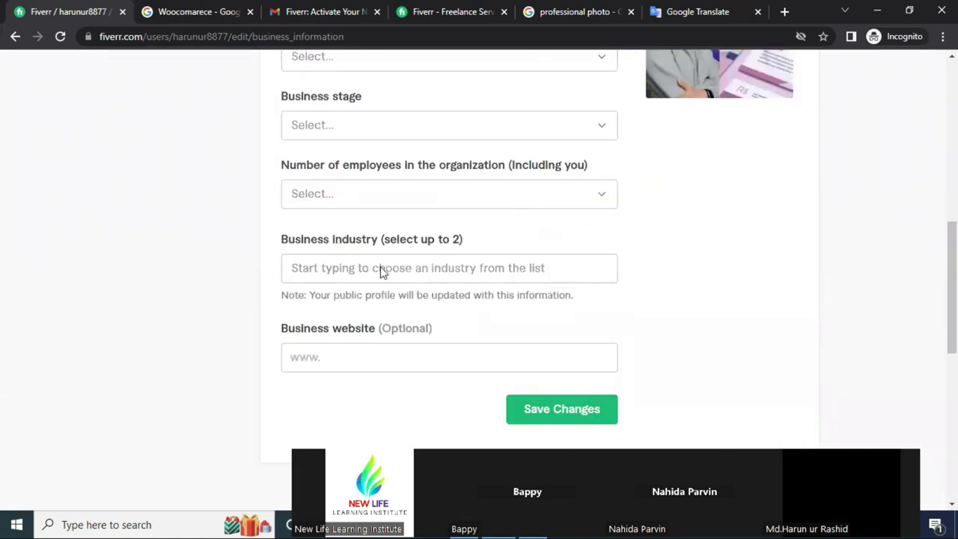
{"action": "scroll", "coordinate": [130, 245], "scroll_direction": "up", "scroll_amount": 8}
- View the payment methods page and the security settings, including phone verification, security question, two factor authentication and connected devices
{"action": "left_click", "coordinate": [180, 246]}
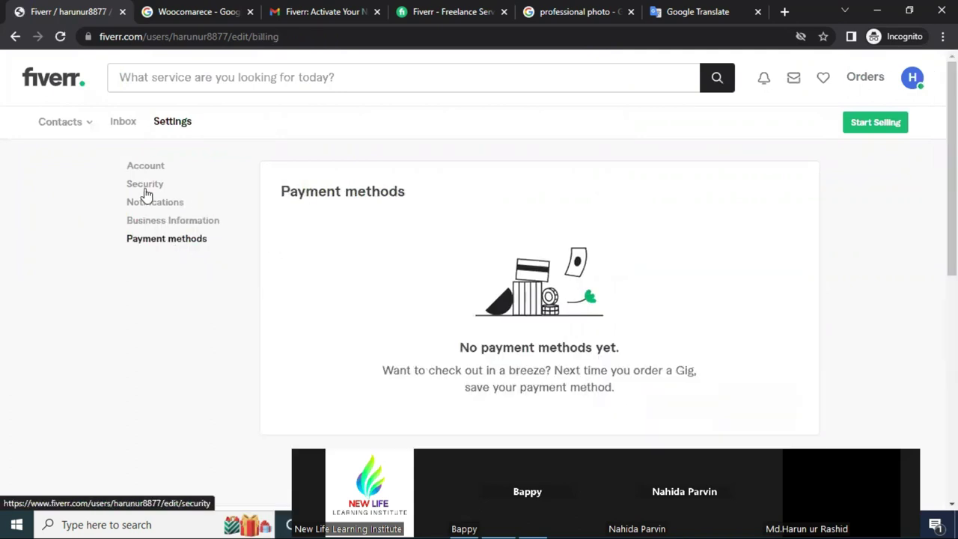
{"action": "left_click", "coordinate": [146, 179]}
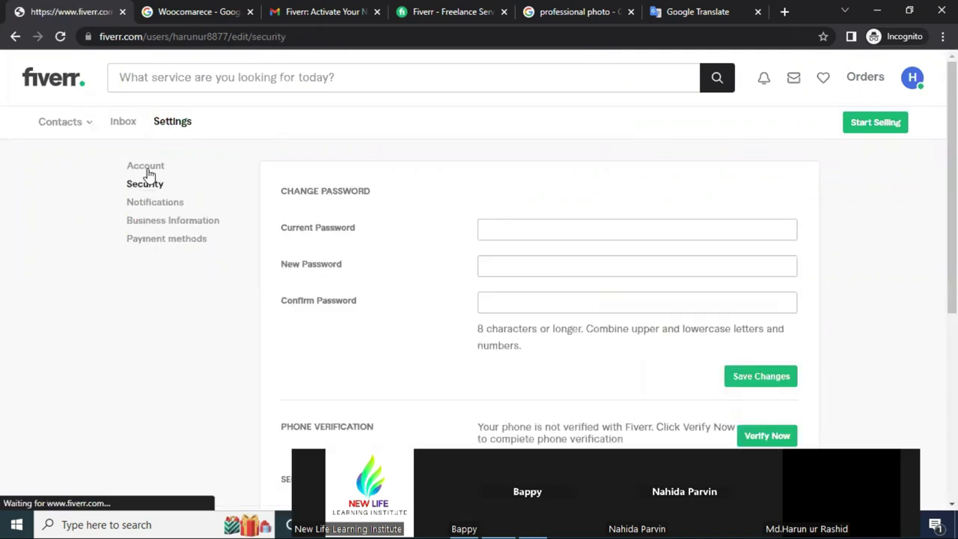
{"action": "scroll", "coordinate": [432, 278], "scroll_direction": "down", "scroll_amount": 1}
{"action": "scroll", "coordinate": [482, 279], "scroll_direction": "down", "scroll_amount": 3}
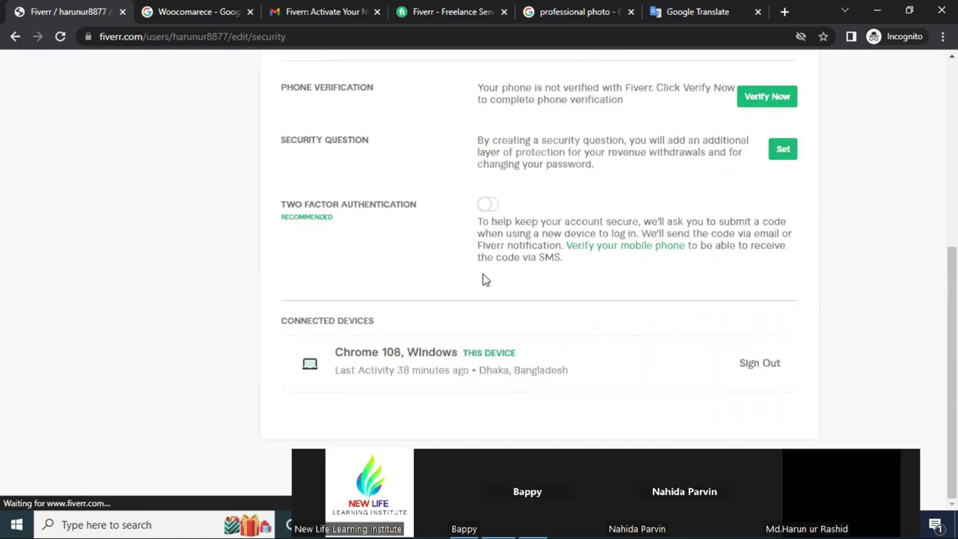
{"action": "scroll", "coordinate": [484, 276], "scroll_direction": "up", "scroll_amount": 5}
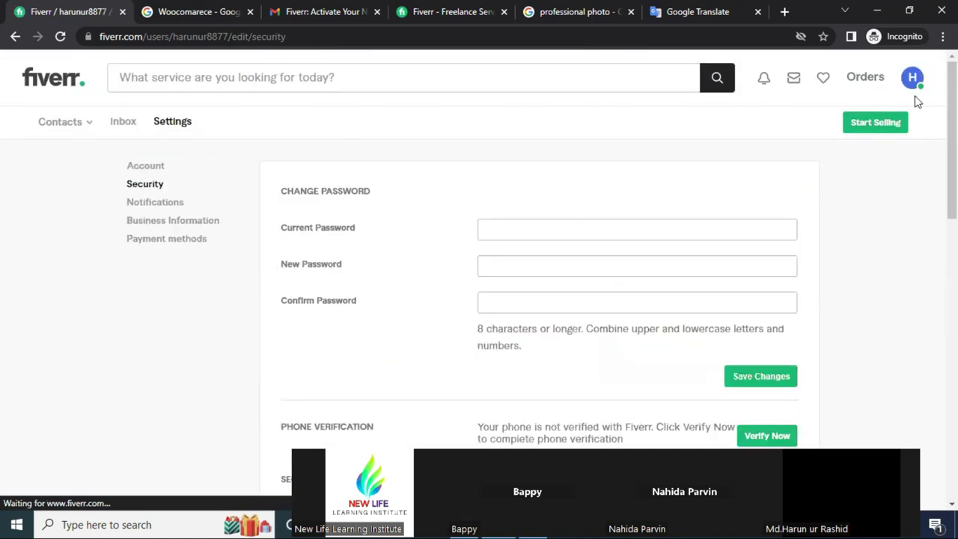
- Return to the Fiverr profile page, then check the Fiverr home page and the Gmail mailbox already open in the browser
{"action": "left_click", "coordinate": [913, 80]}
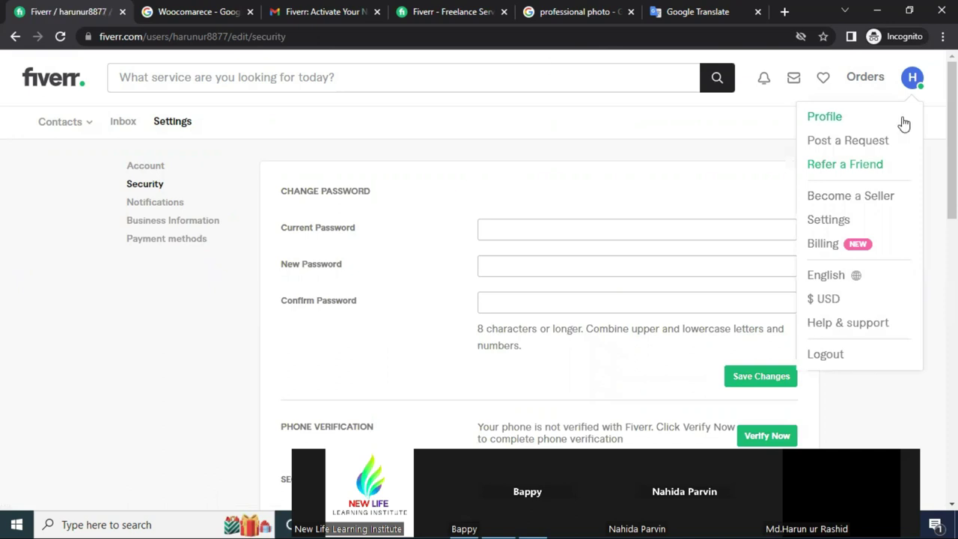
{"action": "left_click", "coordinate": [321, 135]}
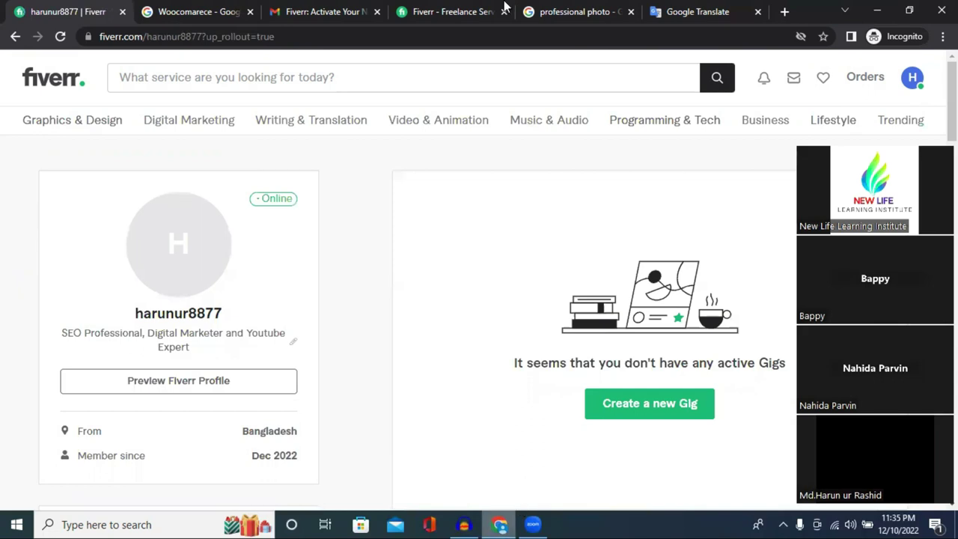
{"action": "left_click", "coordinate": [490, 19]}
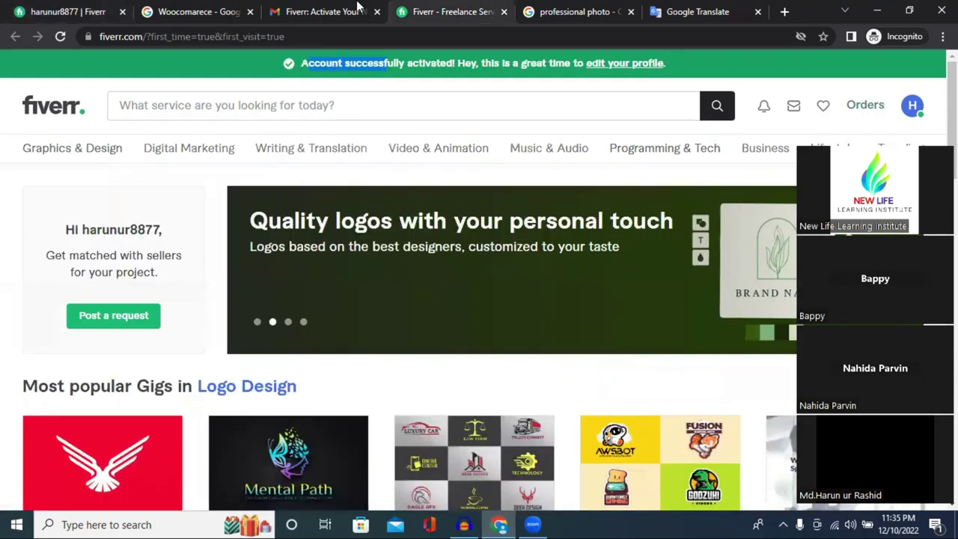
{"action": "left_click", "coordinate": [357, 8]}
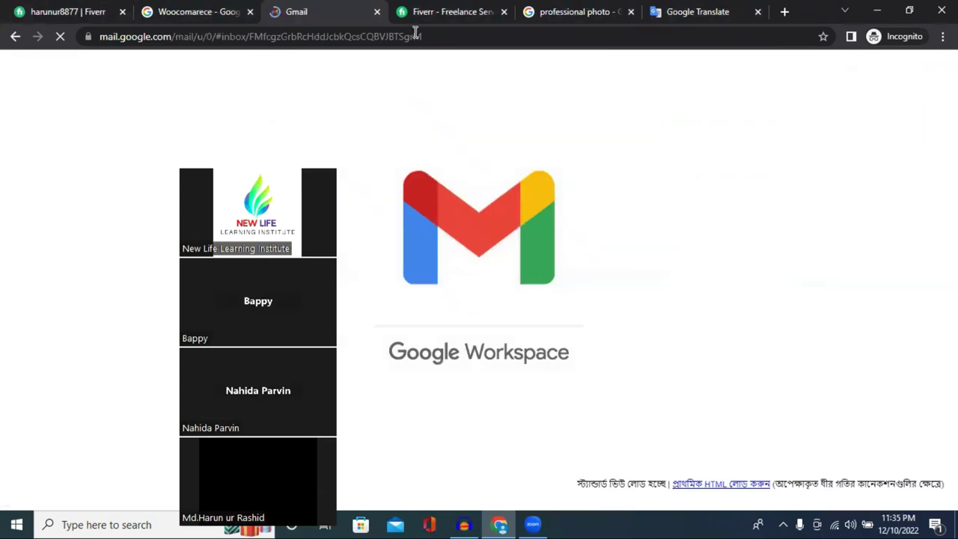
- Open the security settings from the Fiverr home page and sign out the connected Chrome 108, Windows device
{"action": "key", "text": "ctrl+Tab"}
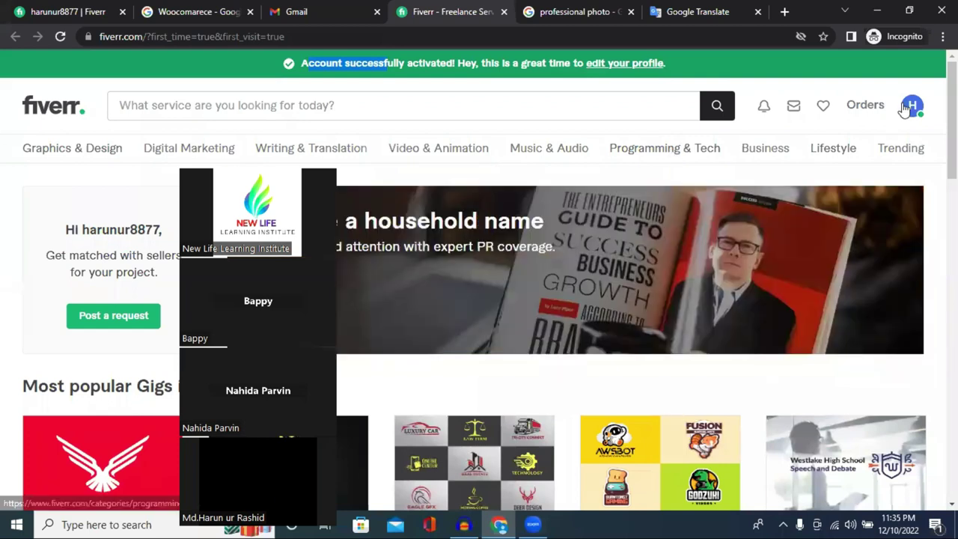
{"action": "mouse_move", "coordinate": [890, 135]}
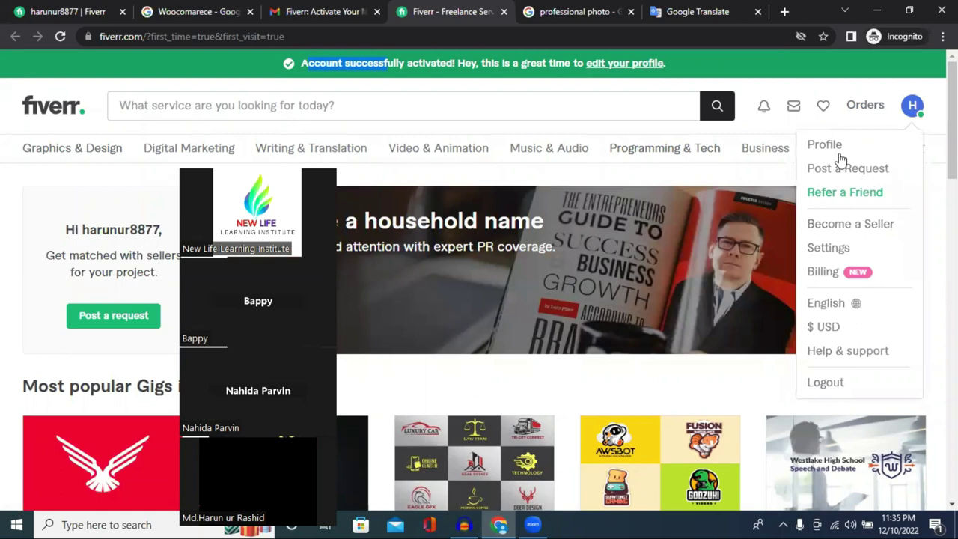
{"action": "left_click", "coordinate": [828, 255]}
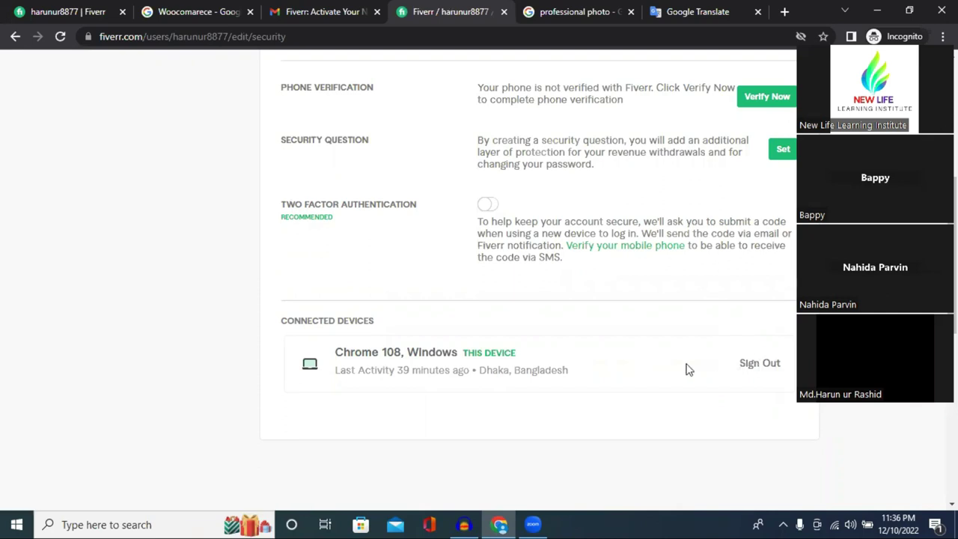
{"action": "left_click", "coordinate": [757, 364]}
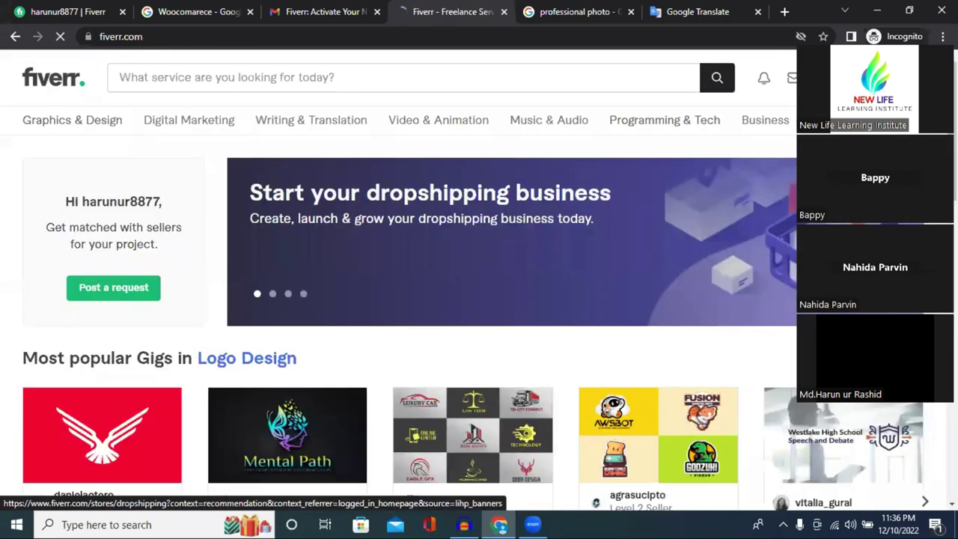
- Switch to Gmail, read the "Welcome to Fiverr!" message in the promotions category and return to the inbox
{"action": "left_click", "coordinate": [314, 9]}
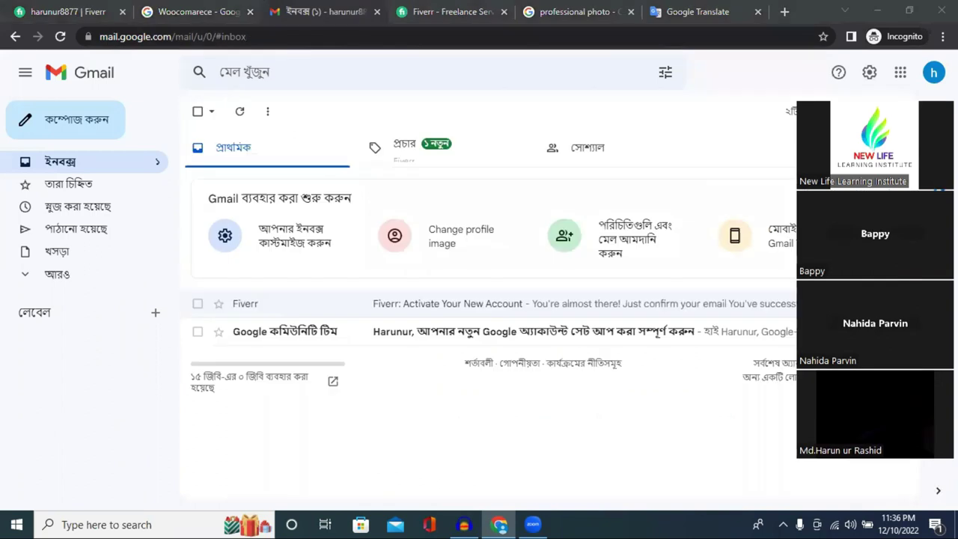
{"action": "left_click", "coordinate": [419, 151]}
{"action": "left_click", "coordinate": [493, 303]}
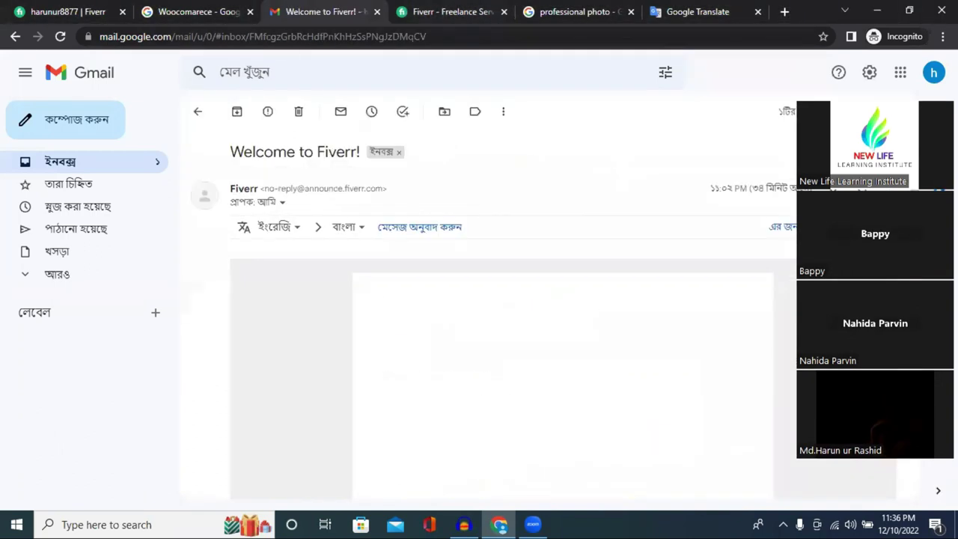
{"action": "scroll", "coordinate": [493, 292], "scroll_direction": "down", "scroll_amount": 5}
{"action": "scroll", "coordinate": [493, 293], "scroll_direction": "down", "scroll_amount": 10}
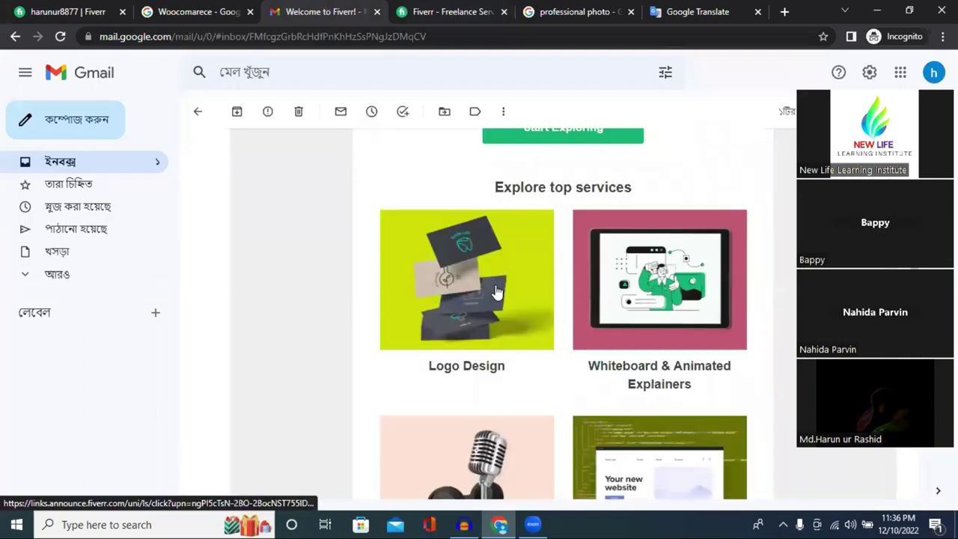
{"action": "left_click", "coordinate": [15, 36]}
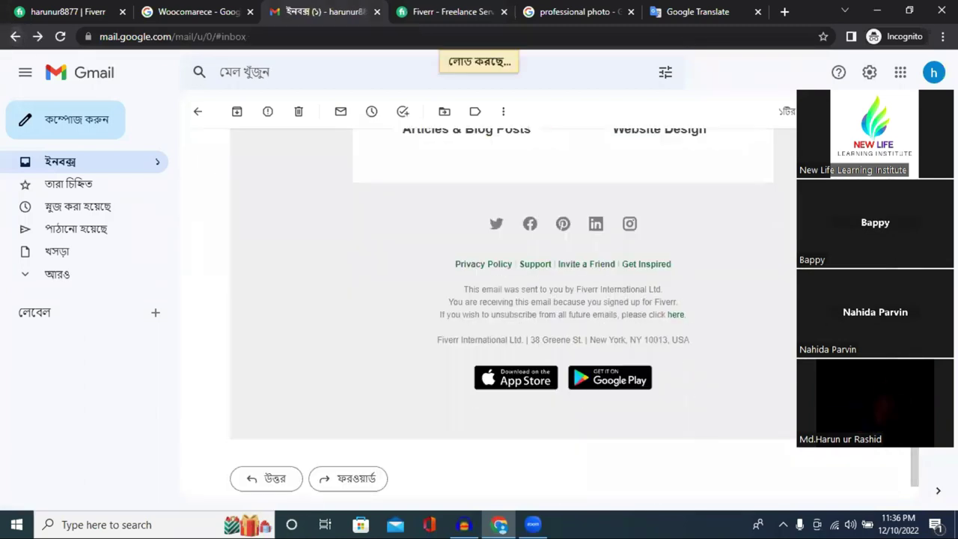
- Show the signed-in Google account's details and select its e-mail address
{"action": "left_click", "coordinate": [934, 75]}
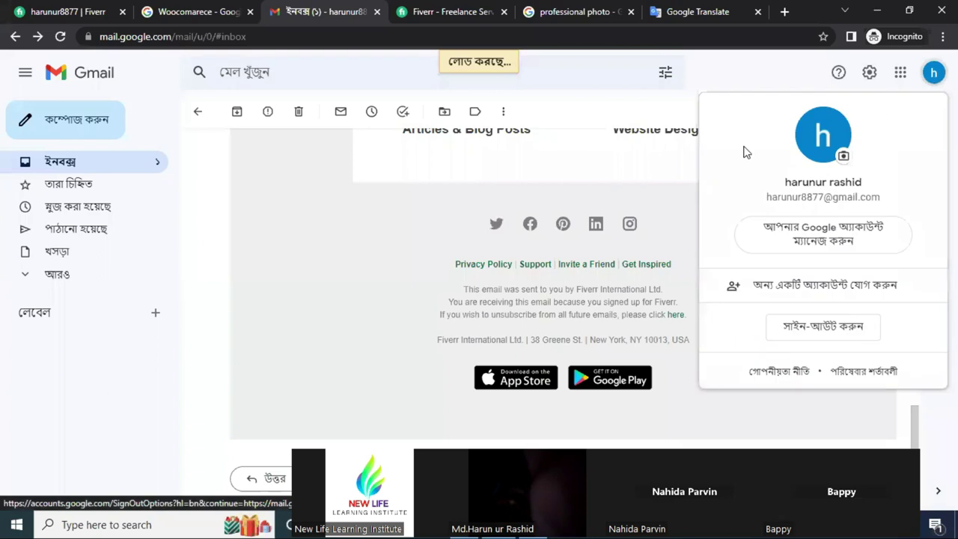
{"action": "triple_click", "coordinate": [800, 199]}
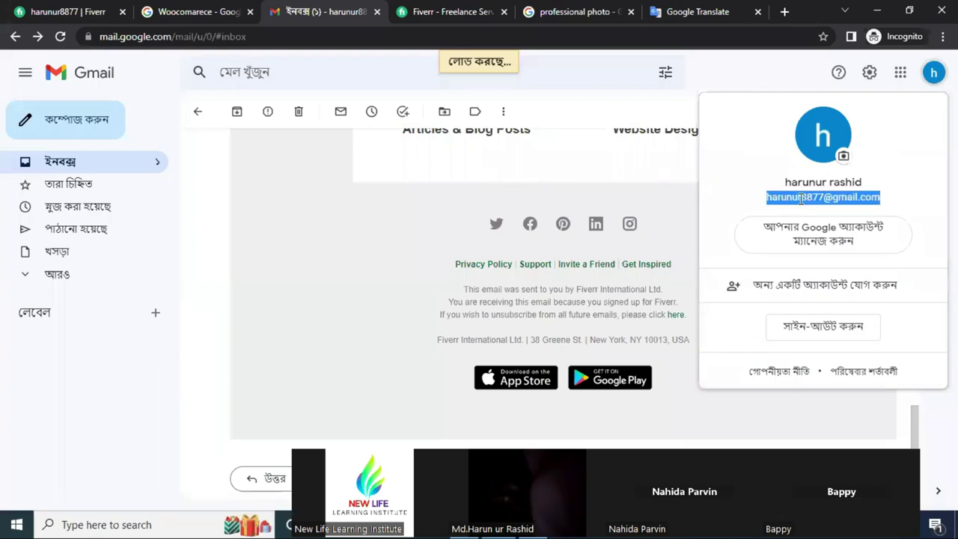